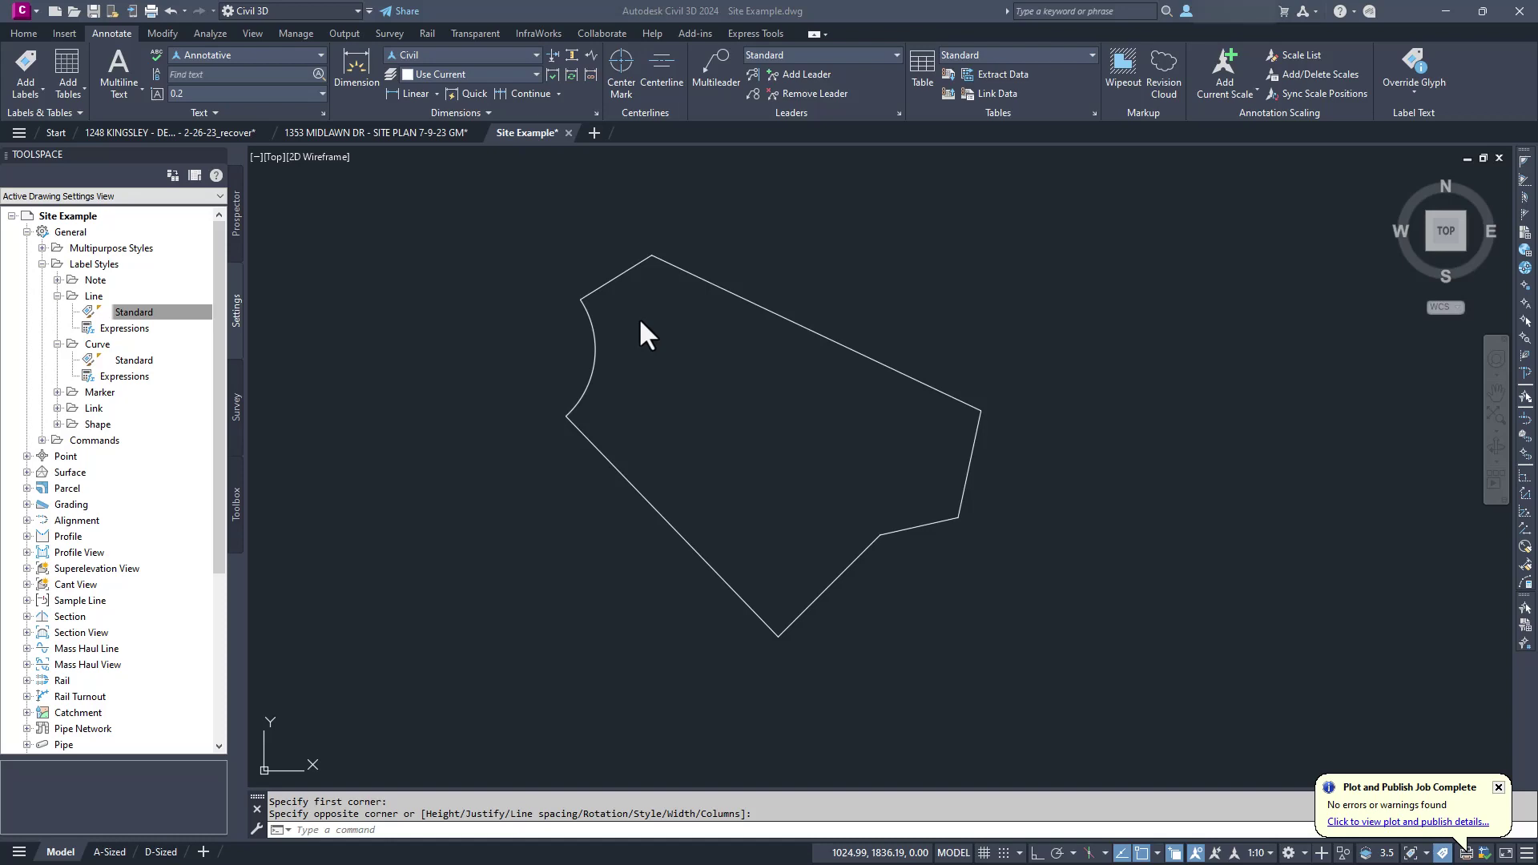
# Check the properties of the long upper-right property line
pyautogui.press('Escape')
pyautogui.click(721, 290)
pyautogui.rightClick(720, 309)
pyautogui.click(753, 433)
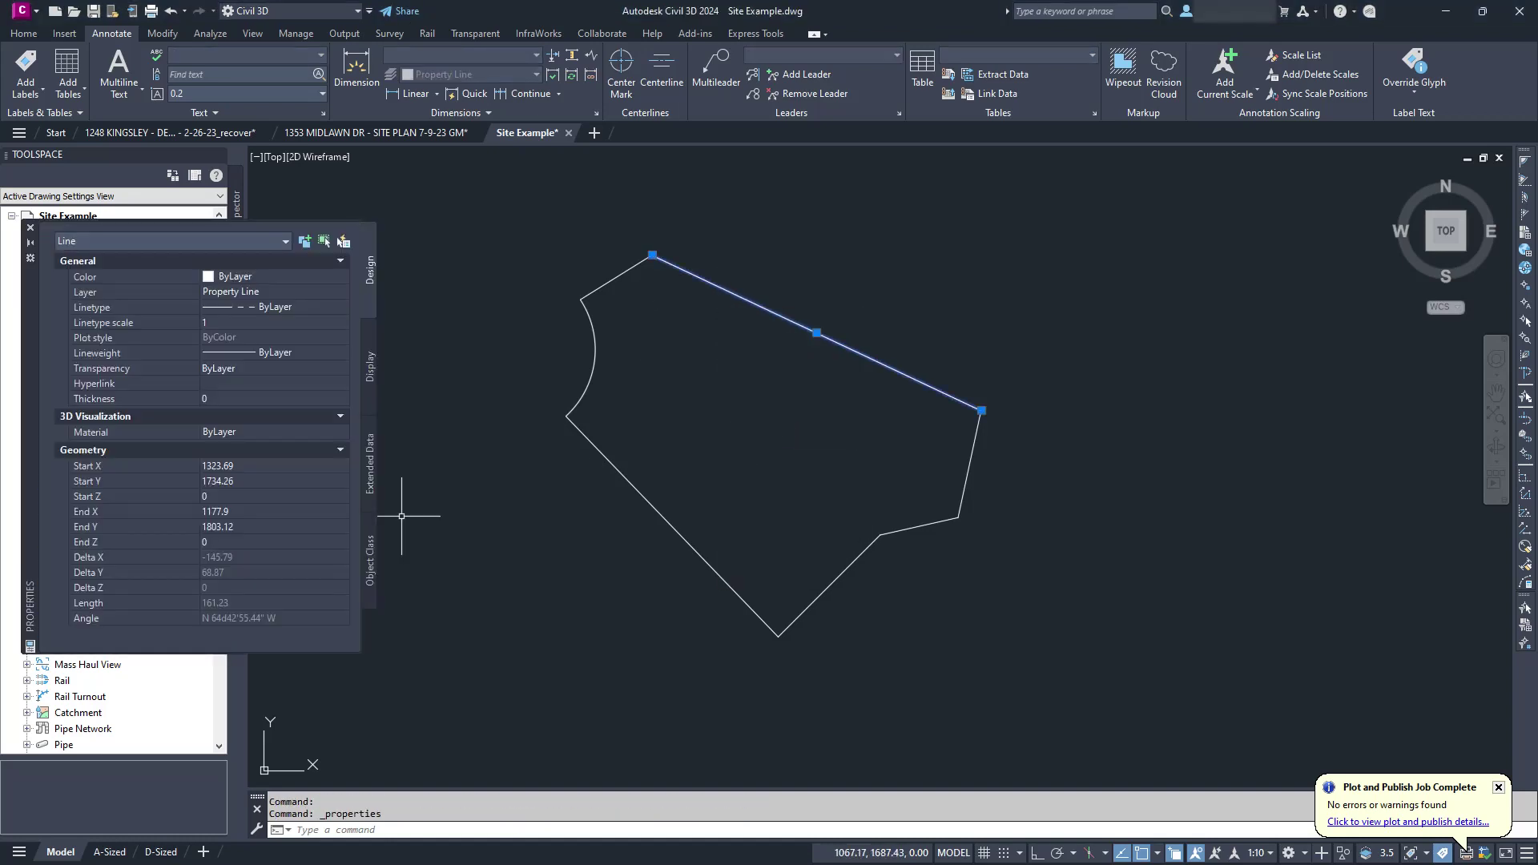
# Write a centered two-line MText label reading 161.23 and N 63°42'55.44" W
pyautogui.click(122, 66)
pyautogui.click(756, 278)
pyautogui.click(978, 308)
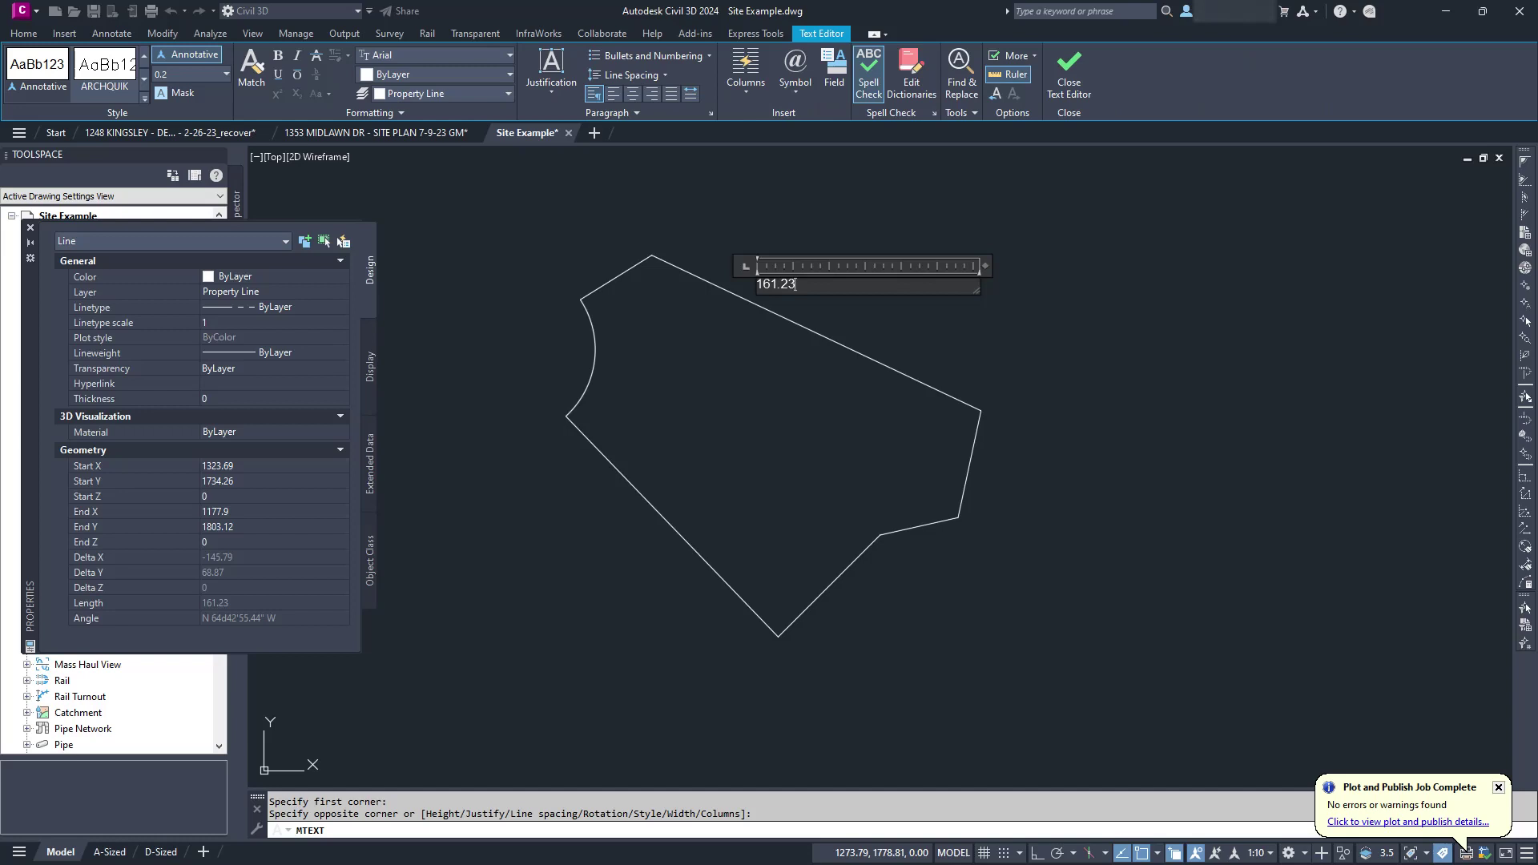
pyautogui.write('161.23')
pyautogui.press('Return')
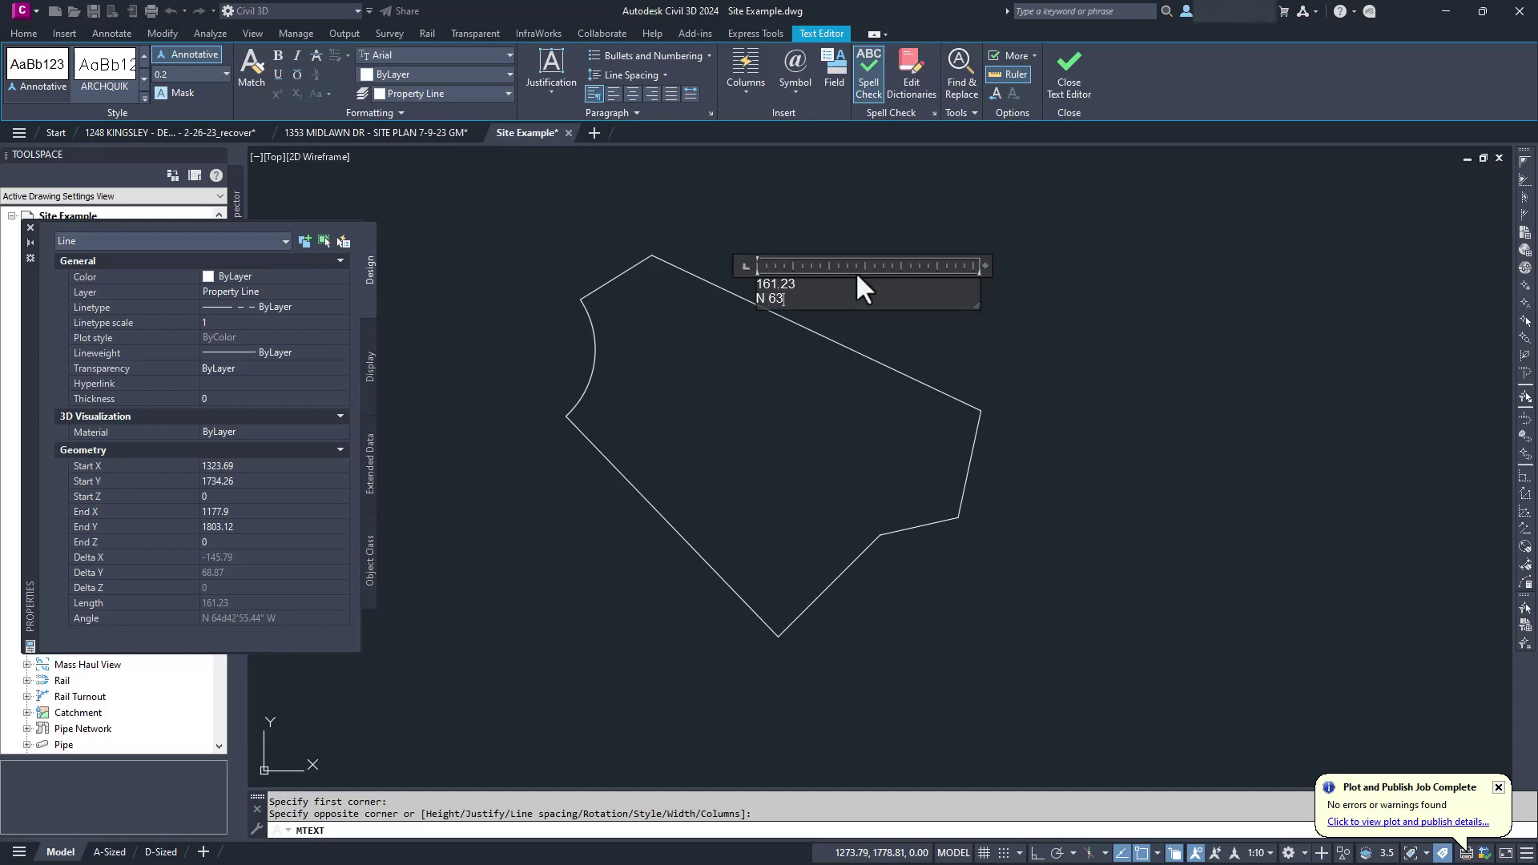
pyautogui.write('N 63')
pyautogui.click(795, 79)
pyautogui.click(803, 114)
pyautogui.click(564, 88)
pyautogui.click(567, 133)
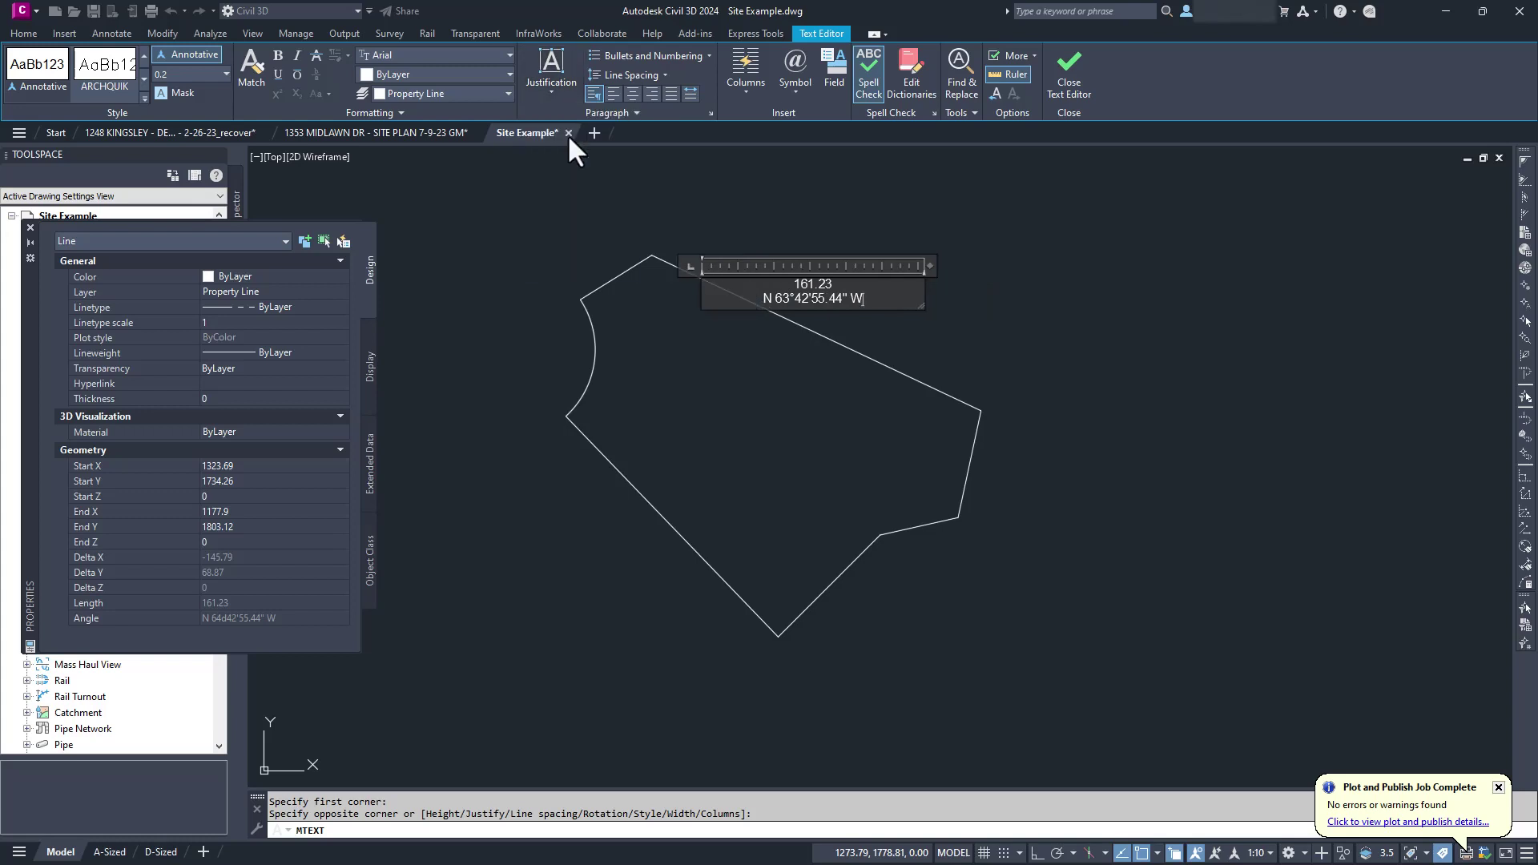
pyautogui.click(758, 405)
# Move the label near the property line and rotate it to the line's angle
pyautogui.scroll(5, 757, 396)
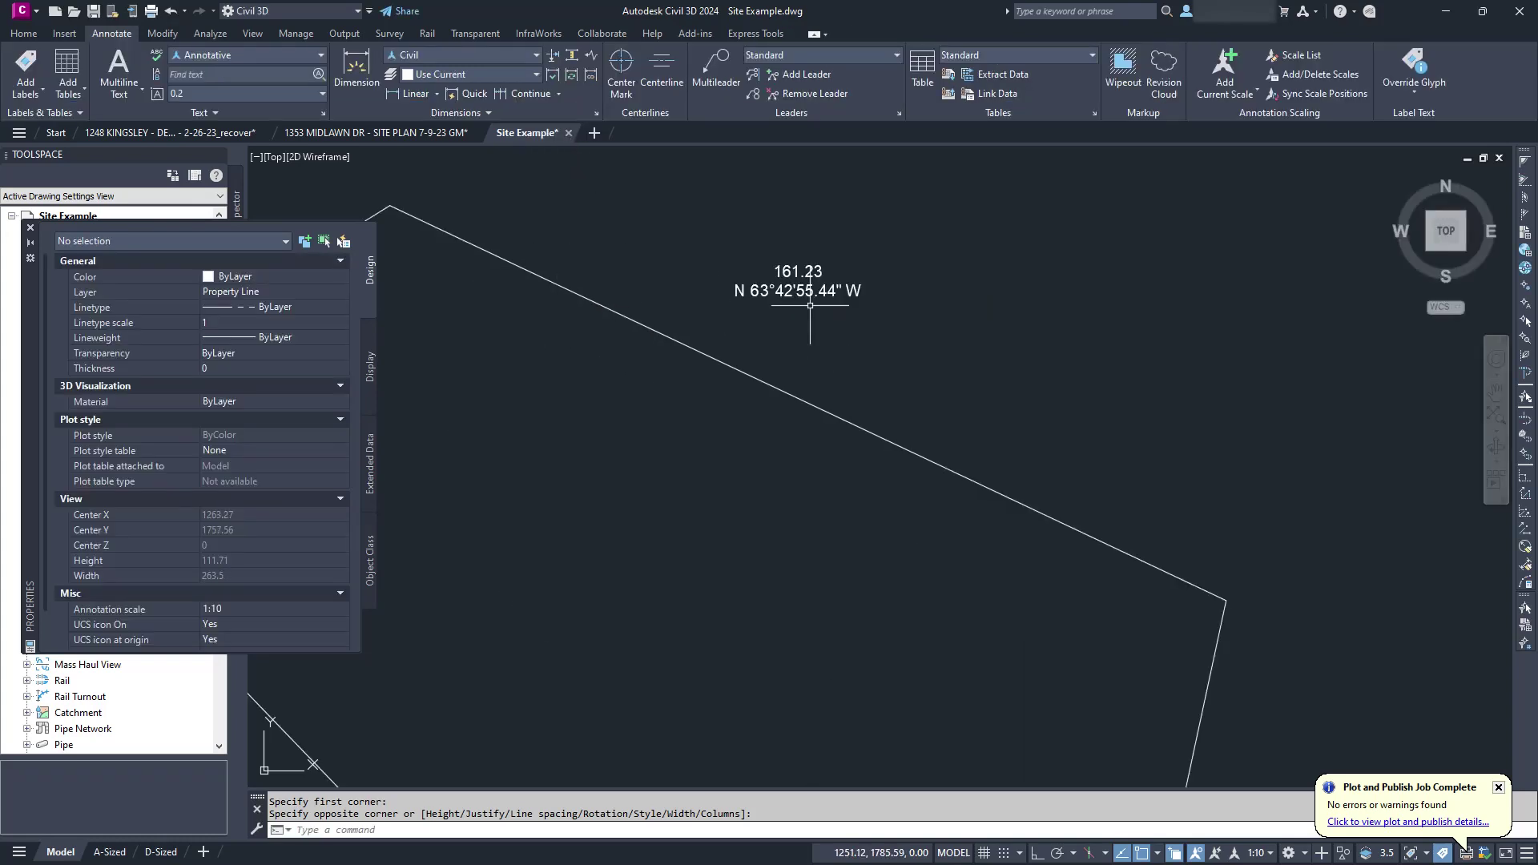
pyautogui.click(763, 353)
pyautogui.write('m')
pyautogui.press('Return')
pyautogui.click(886, 233)
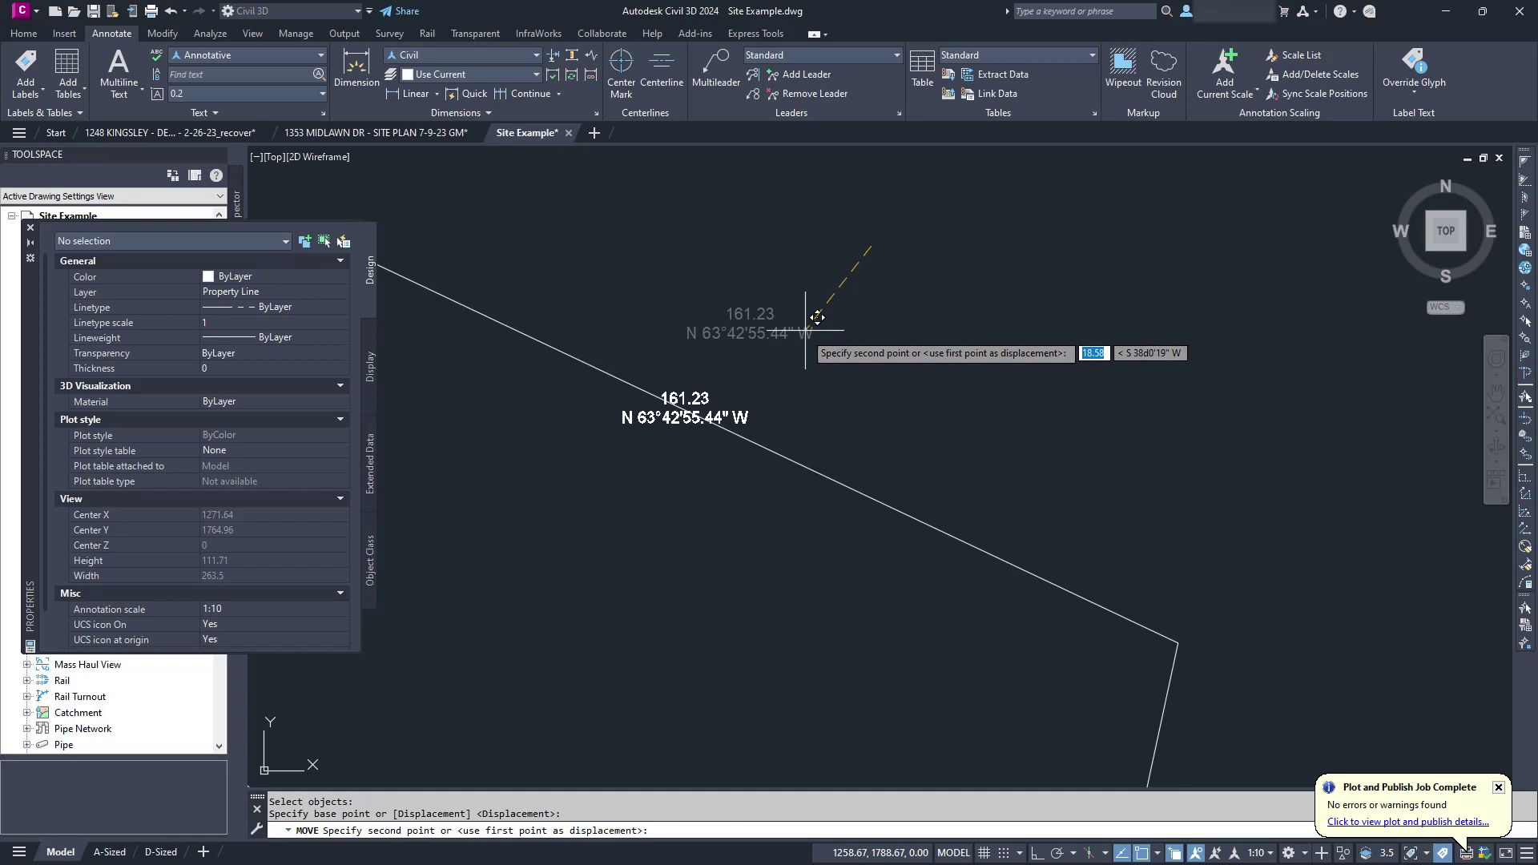
pyautogui.click(817, 319)
pyautogui.write('ro')
pyautogui.press('Return')
pyautogui.click(702, 396)
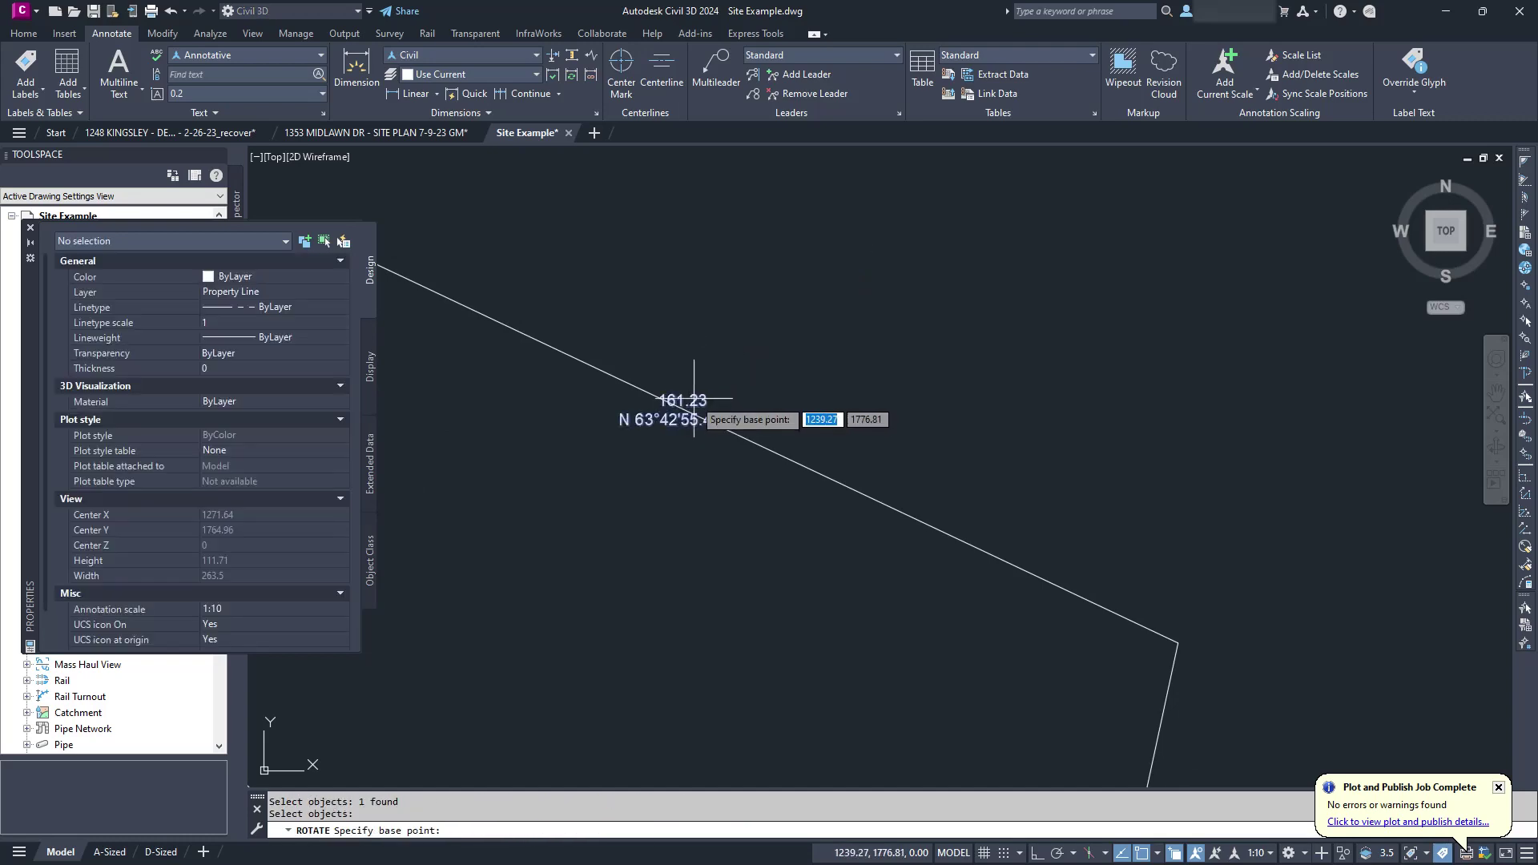
pyautogui.press('Return')
pyautogui.click(679, 407)
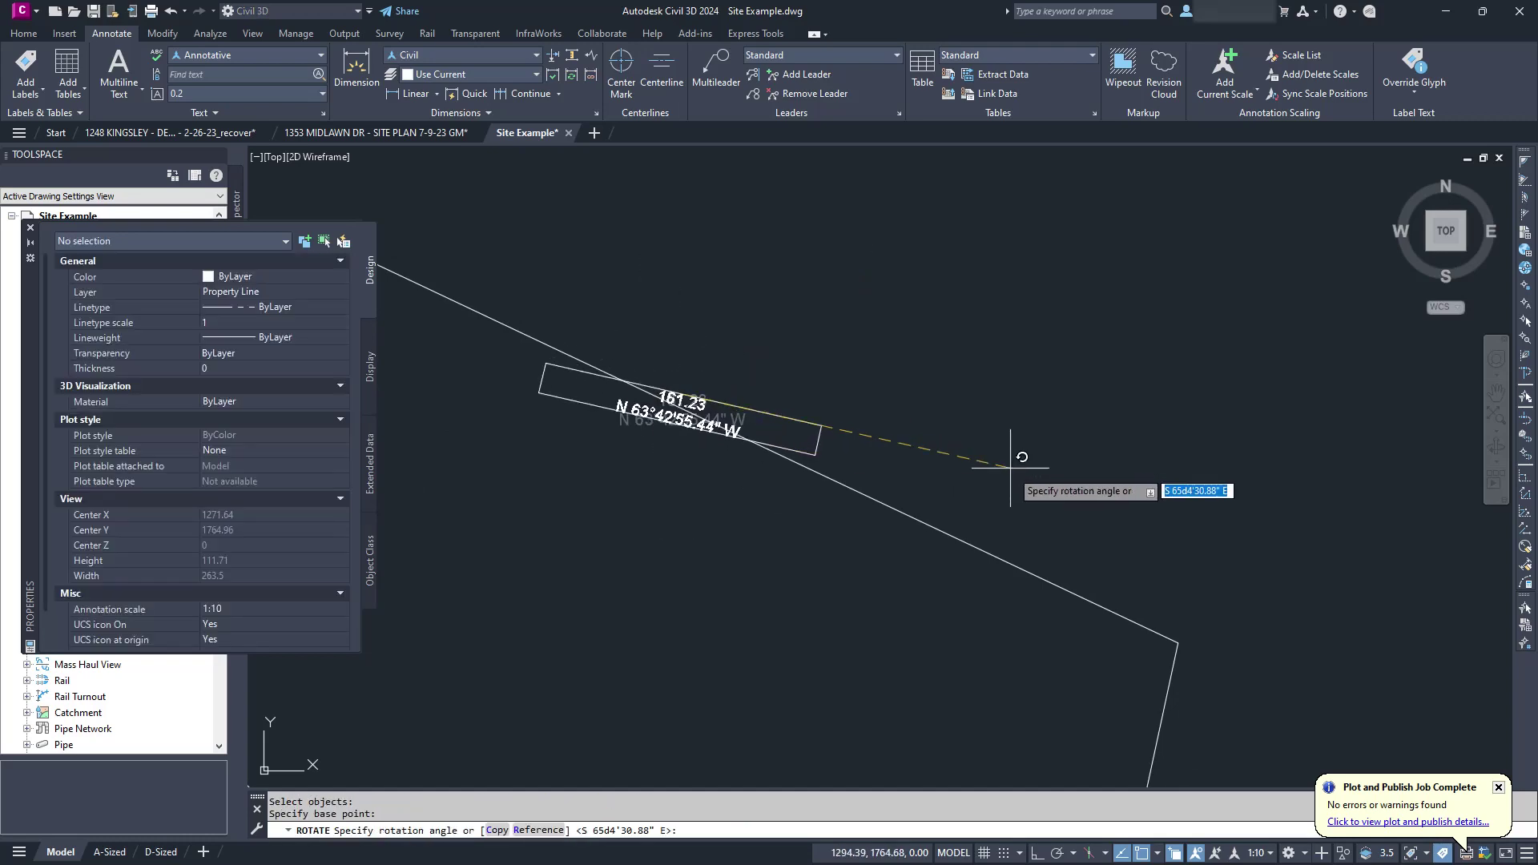
pyautogui.click(957, 529)
# Shift the rotated 161.23 label so it sits on the property line
pyautogui.scroll(4, 659, 415)
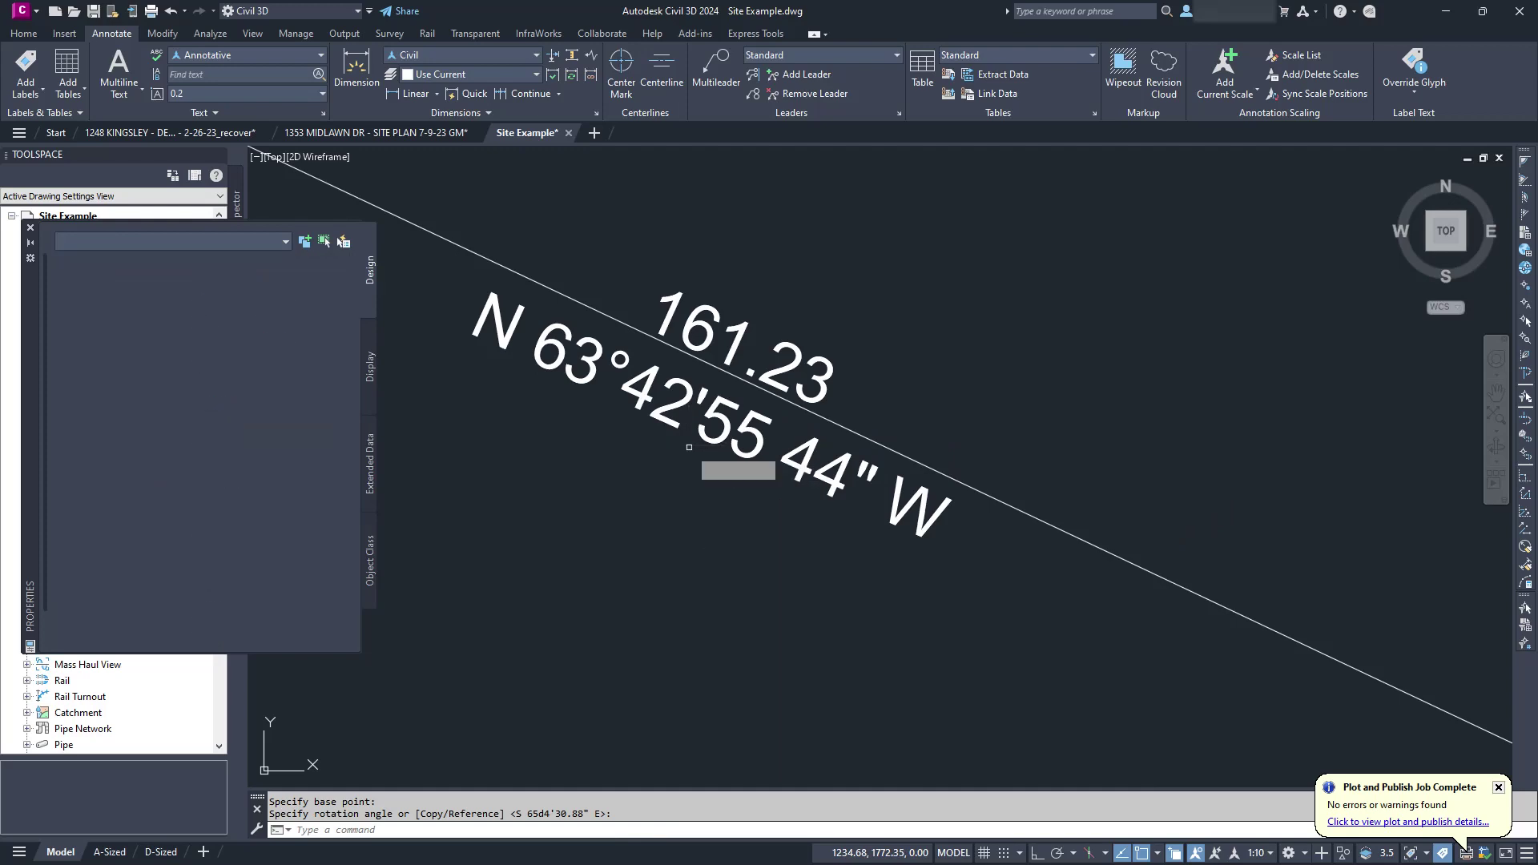
pyautogui.click(688, 464)
pyautogui.write('m')
pyautogui.press('Return')
pyautogui.click(628, 494)
pyautogui.click(625, 485)
pyautogui.scroll(-6, 621, 476)
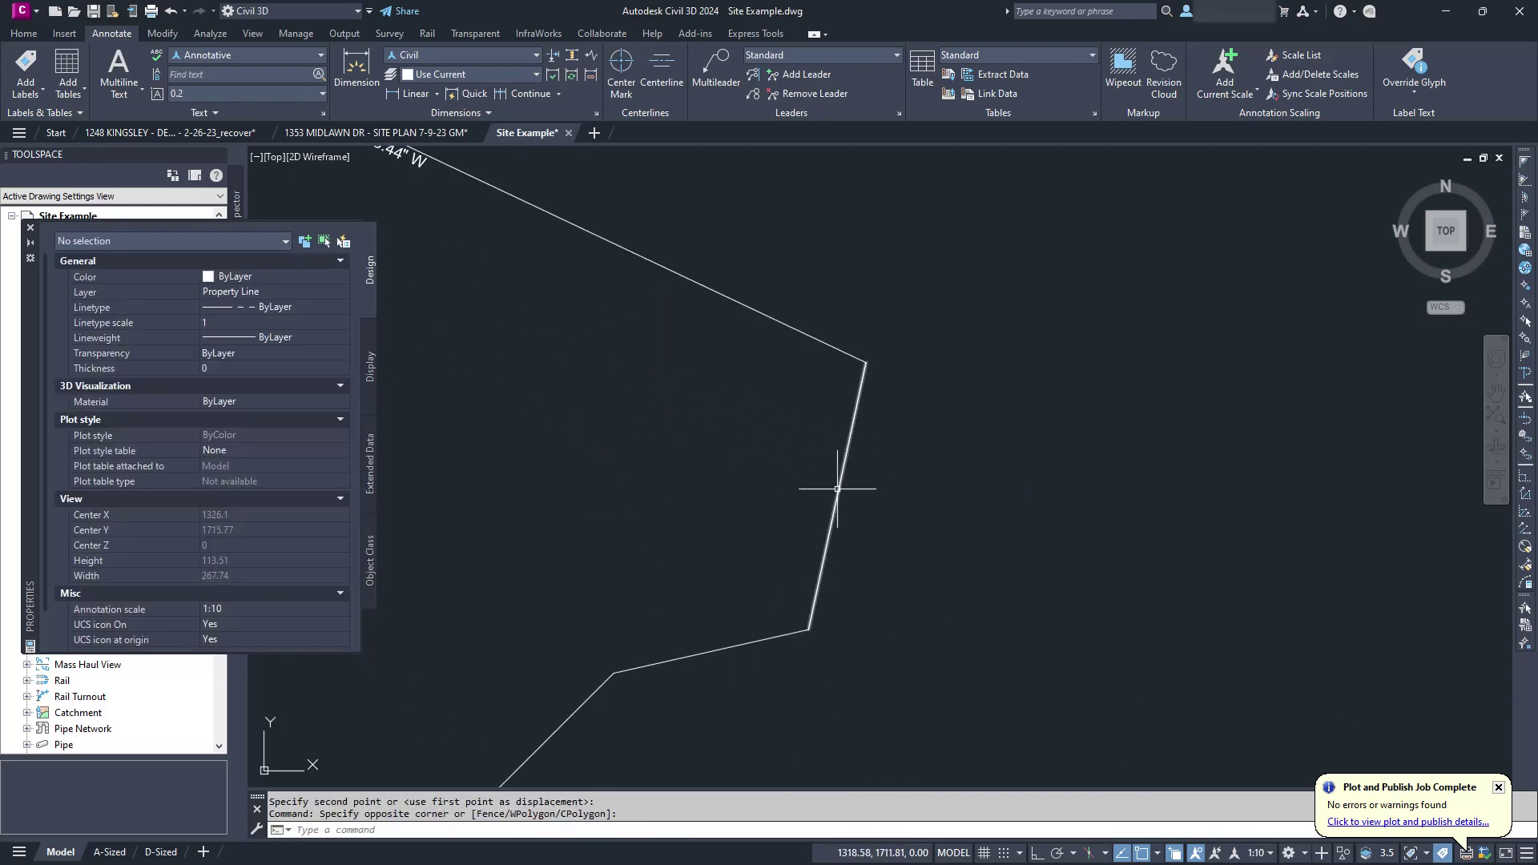
# Create a 48.39 label with an N 12° bearing for the short right-hand line
pyautogui.click(835, 485)
pyautogui.write('mt')
pyautogui.press('Return')
pyautogui.click(948, 478)
pyautogui.click(1059, 523)
pyautogui.write('48.39')
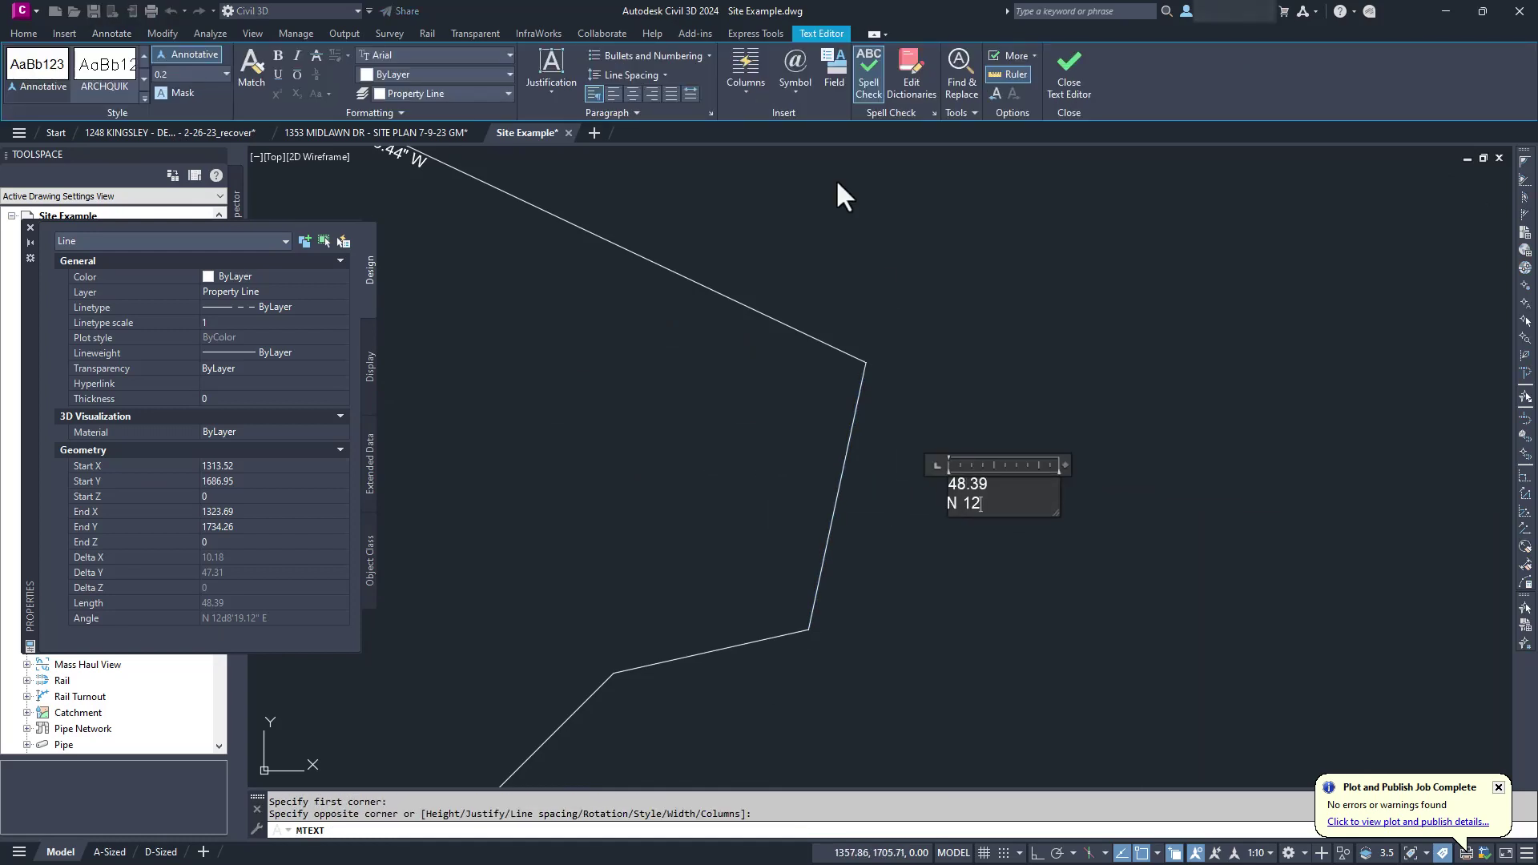
pyautogui.click(795, 72)
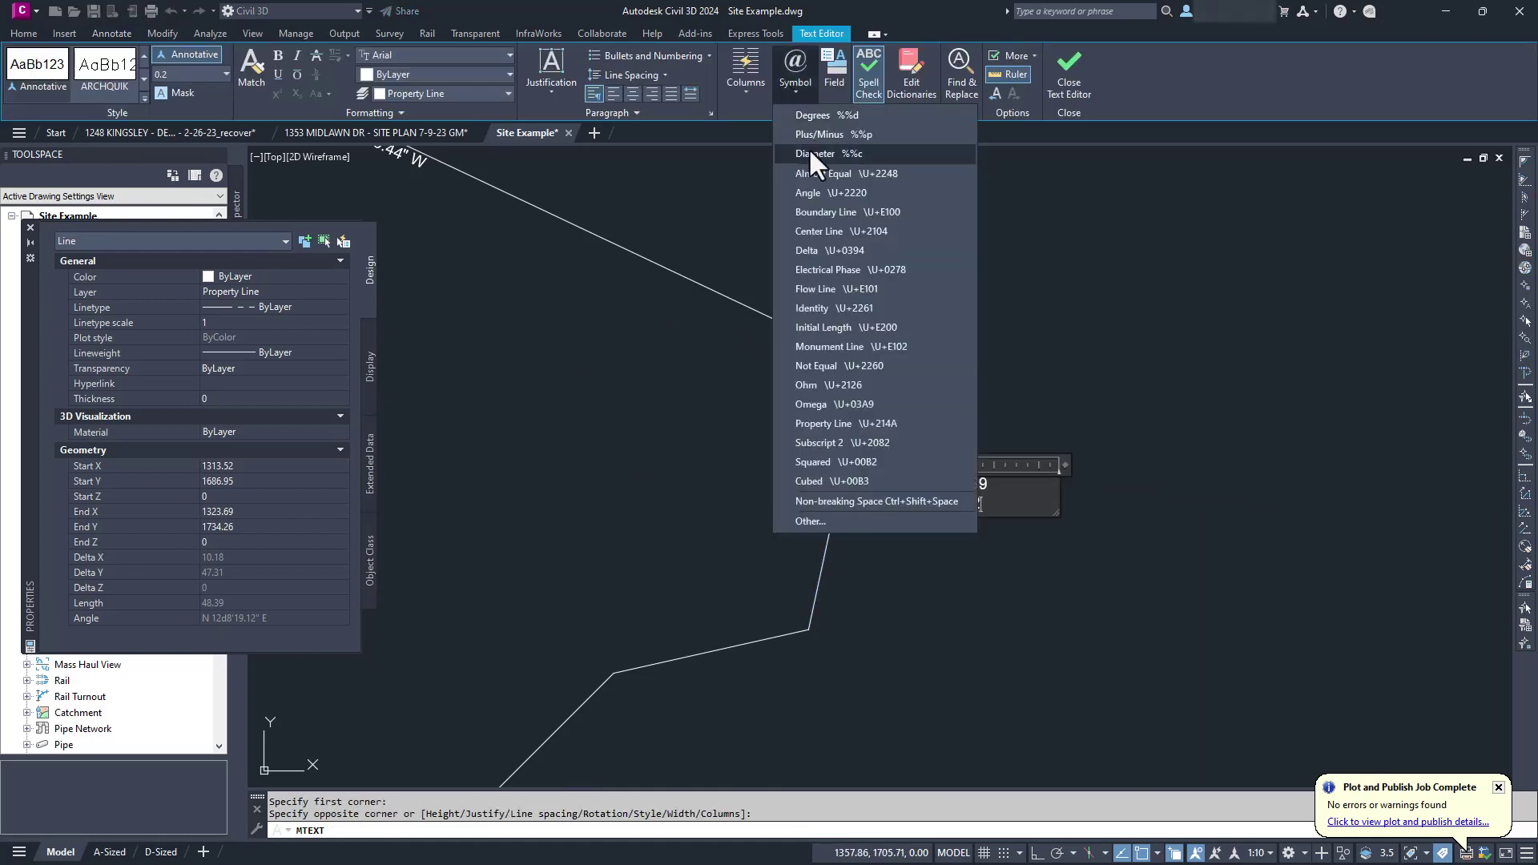
pyautogui.click(805, 113)
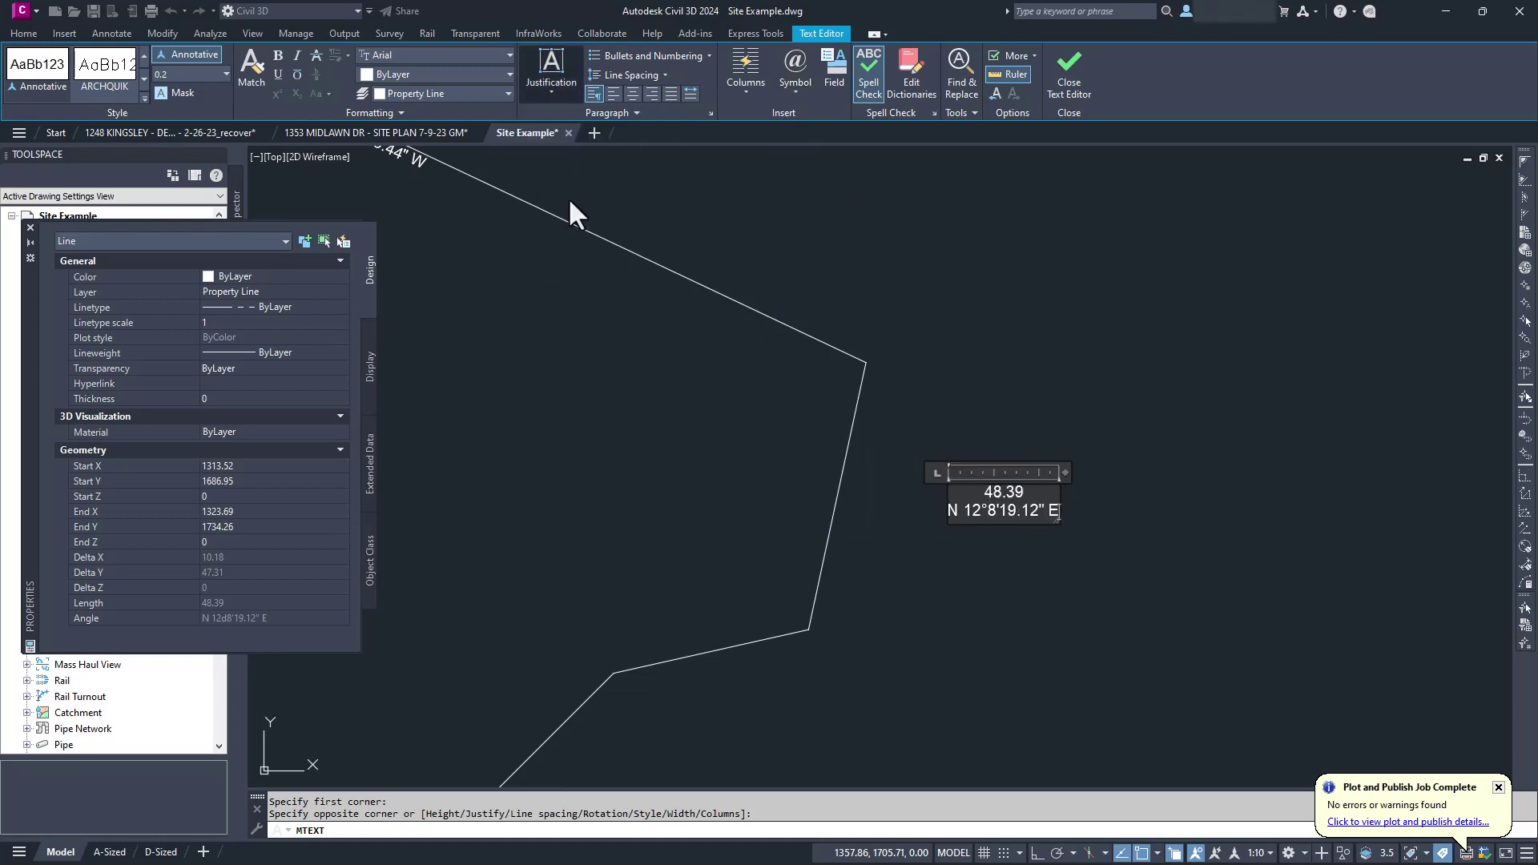
pyautogui.click(568, 200)
# Rotate the 48.39 label to run along its line
pyautogui.click(1003, 492)
pyautogui.click(1004, 501)
pyautogui.press('Escape')
pyautogui.scroll(3, 876, 512)
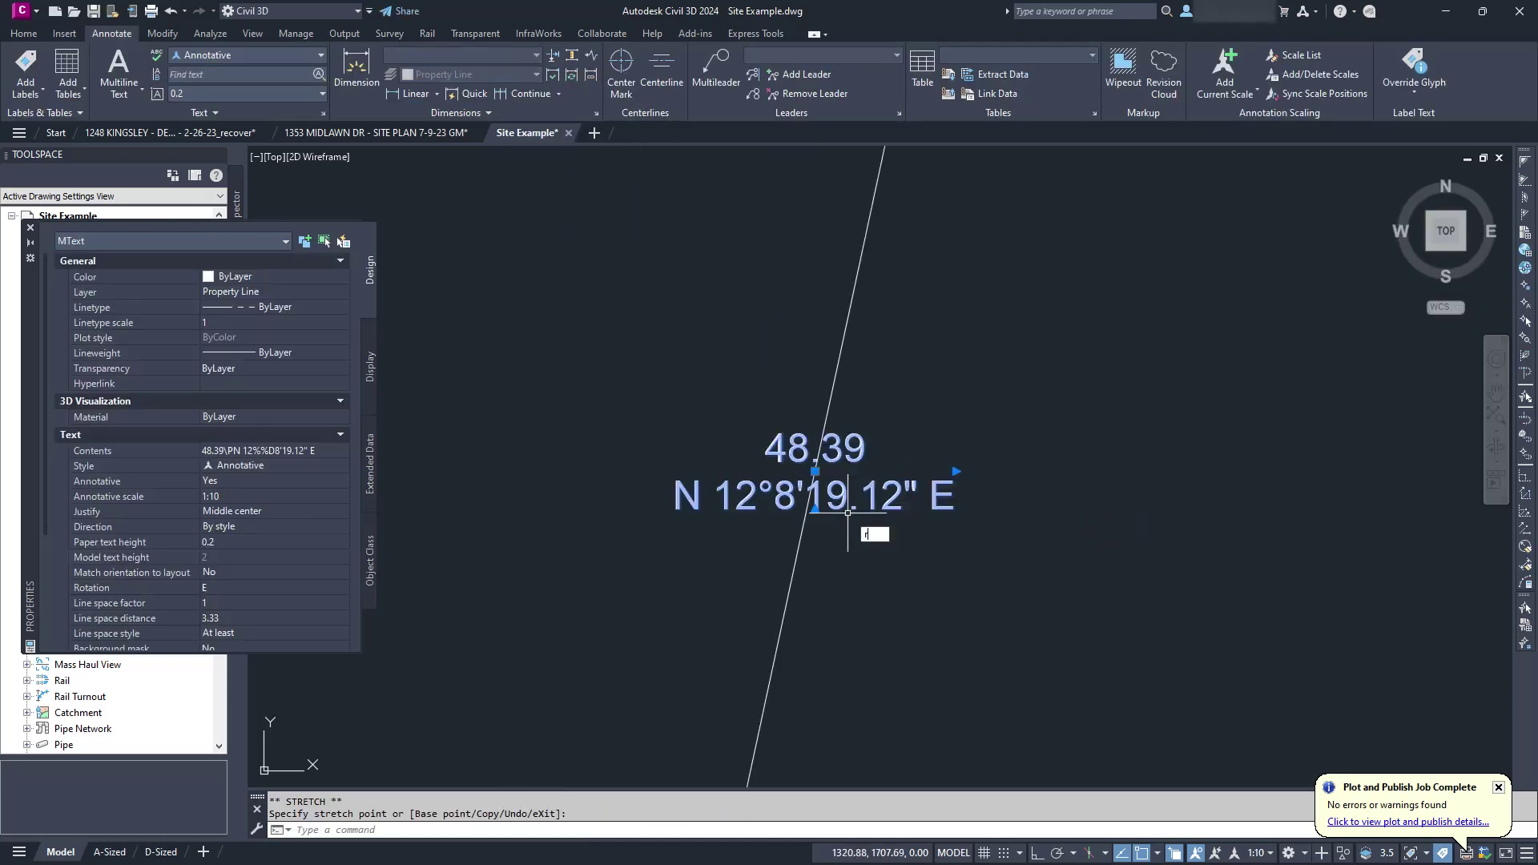
pyautogui.write('ro')
pyautogui.press('Return')
pyautogui.click(924, 261)
pyautogui.click(970, 364)
pyautogui.scroll(-3, 970, 364)
# Create a centered label reading 35.37 and N 77°23'23.39" E for the lower segment
pyautogui.moveTo(799, 544); pyautogui.dragTo(875, 446, button='middle')
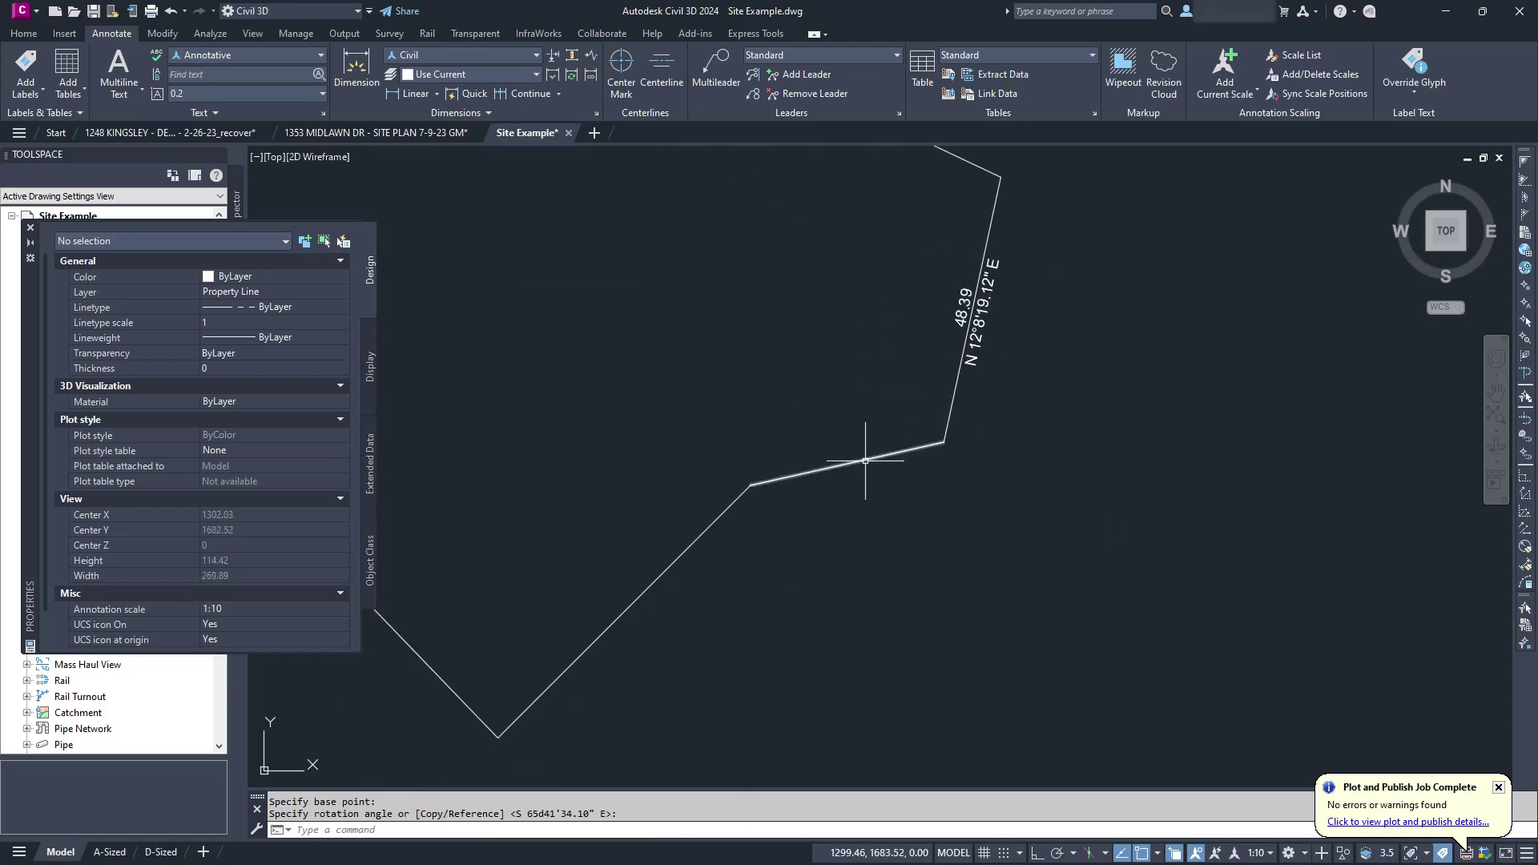
pyautogui.click(876, 454)
pyautogui.click(119, 69)
pyautogui.click(839, 487)
pyautogui.click(1023, 521)
pyautogui.write('3')
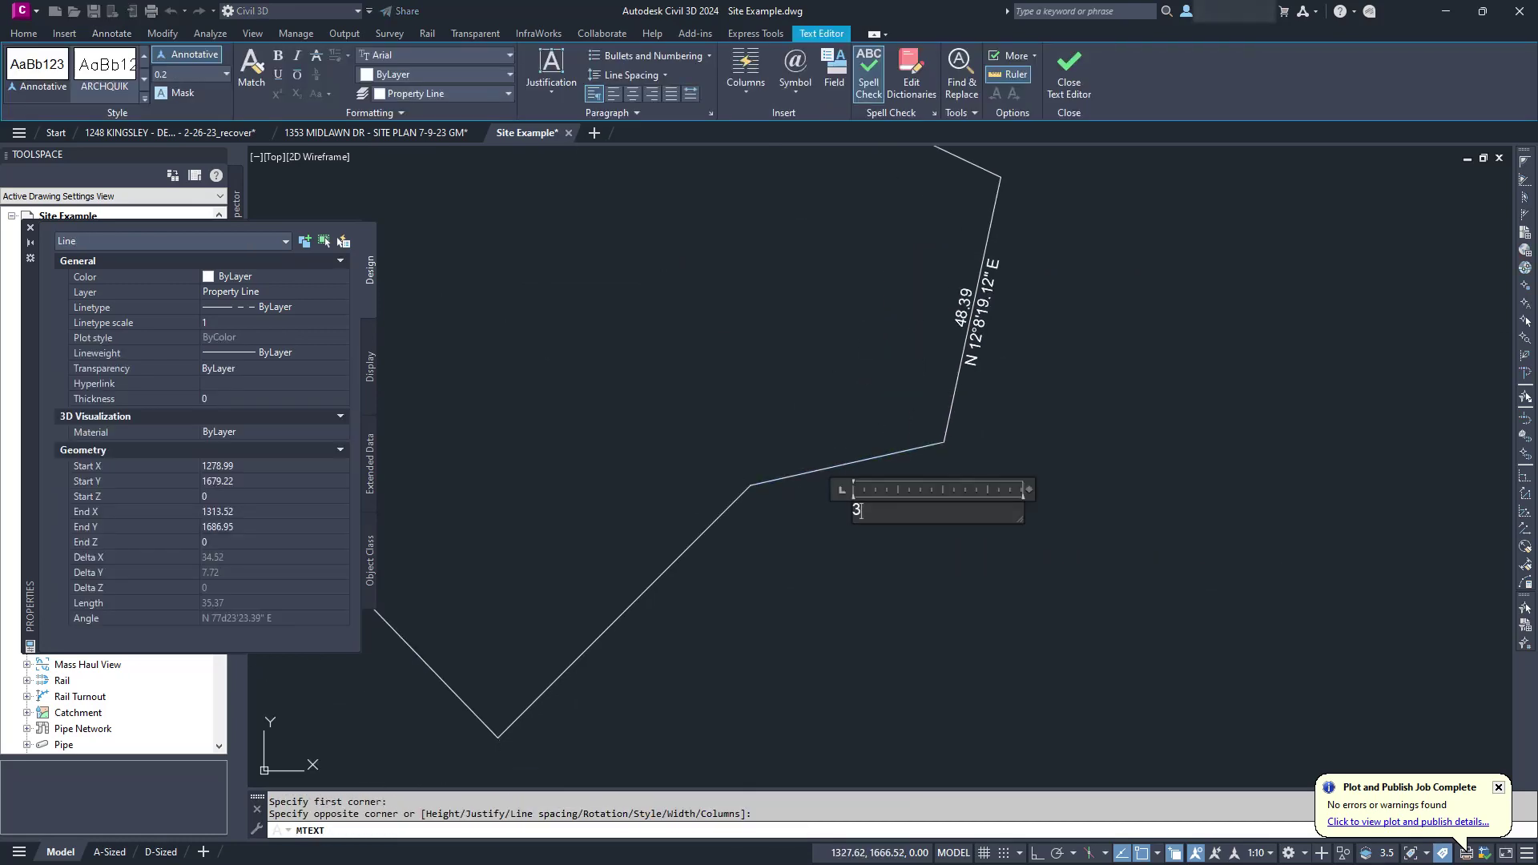
pyautogui.write('5.37')
pyautogui.press('Return')
pyautogui.write('N 77')
pyautogui.click(796, 72)
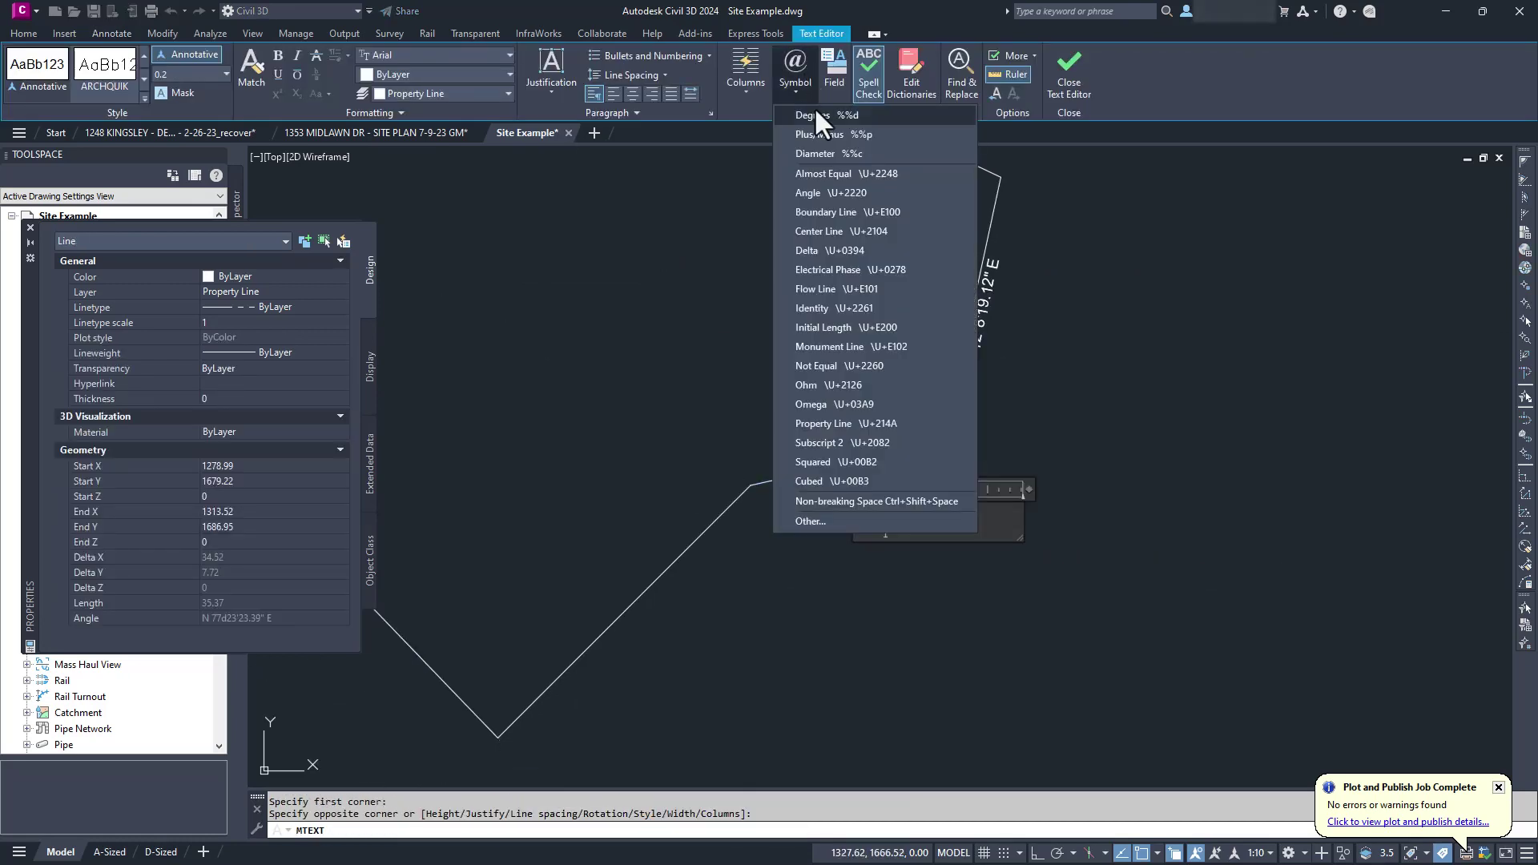
pyautogui.click(811, 119)
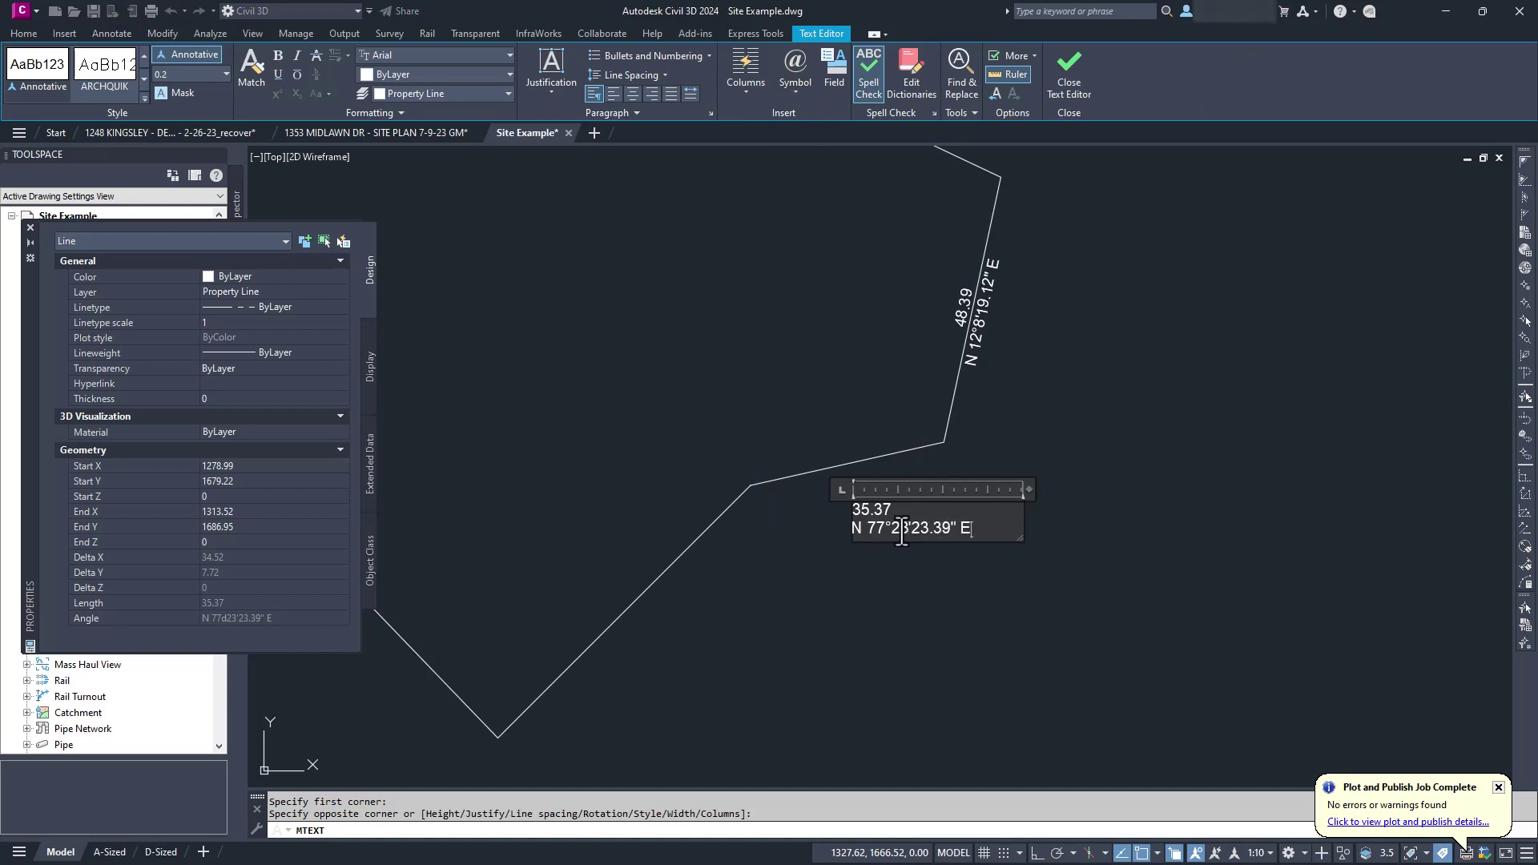
pyautogui.write('23\'23.39" E')
pyautogui.click(551, 72)
pyautogui.click(573, 189)
pyautogui.click(937, 529)
# Place the 35.37 label beside its segment and rotate it to match
pyautogui.click(937, 529)
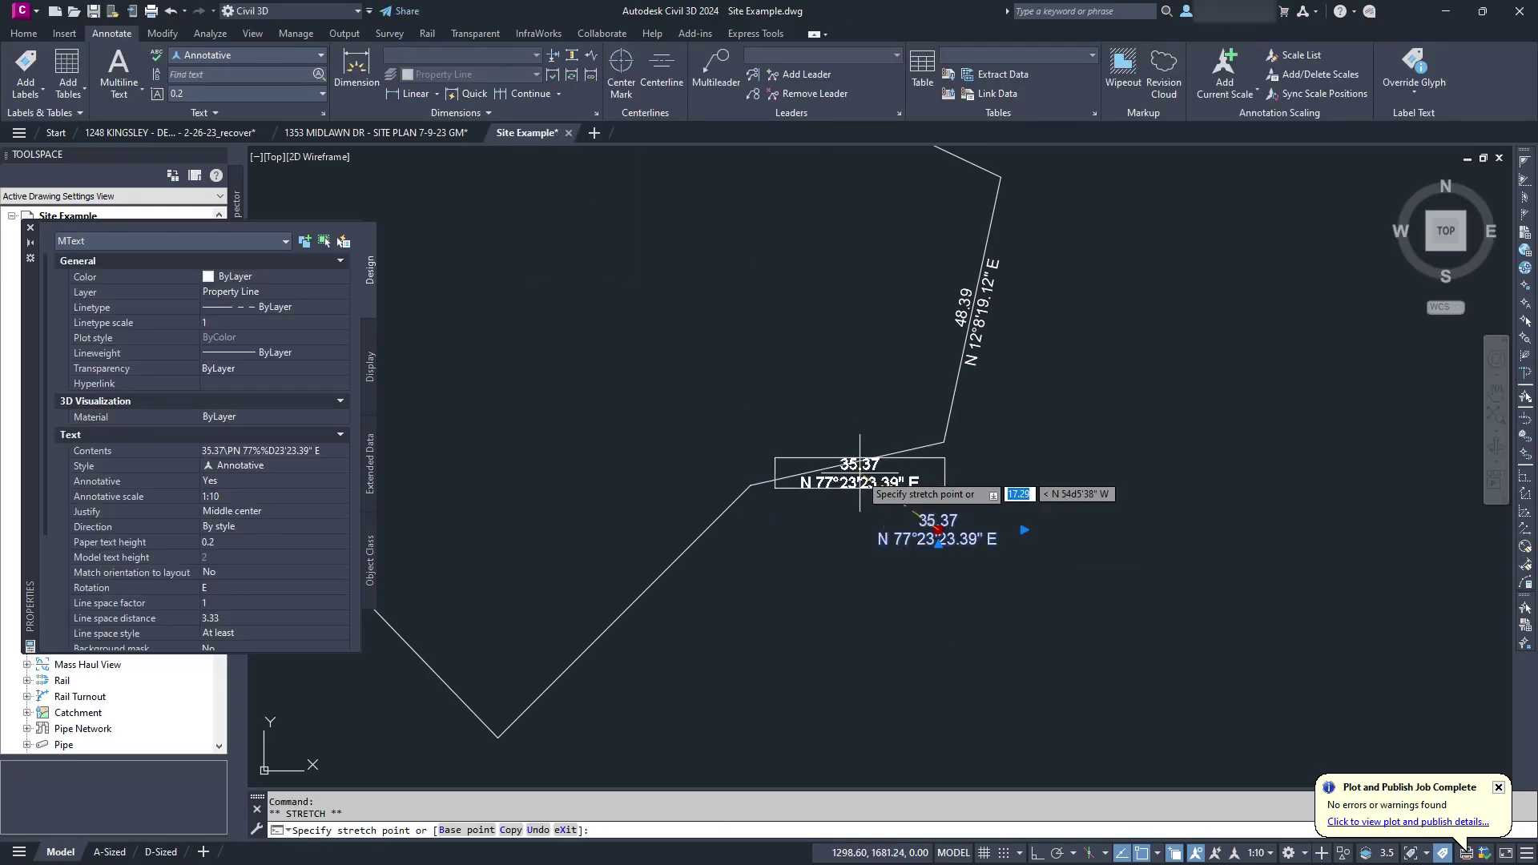
pyautogui.click(859, 473)
pyautogui.scroll(4, 860, 473)
pyautogui.write('ro')
pyautogui.press('space')
pyautogui.click(882, 473)
pyautogui.click(943, 441)
pyautogui.scroll(-4, 807, 500)
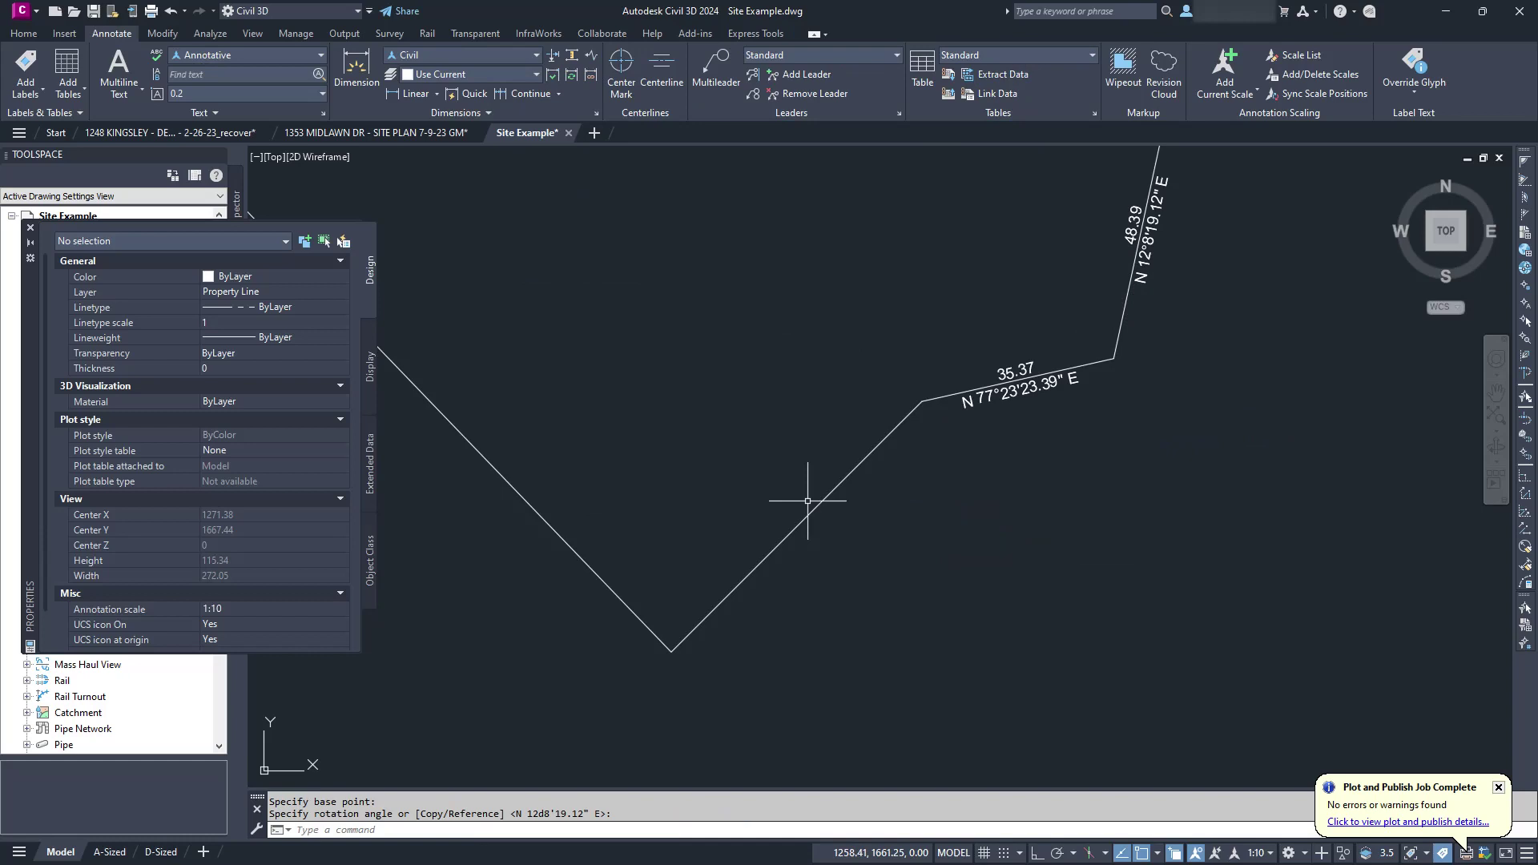
# Create a centered 63.80 label with an N 45° bearing for the 45° segment
pyautogui.click(807, 500)
pyautogui.click(118, 71)
pyautogui.click(880, 538)
pyautogui.click(1054, 561)
pyautogui.write('63.')
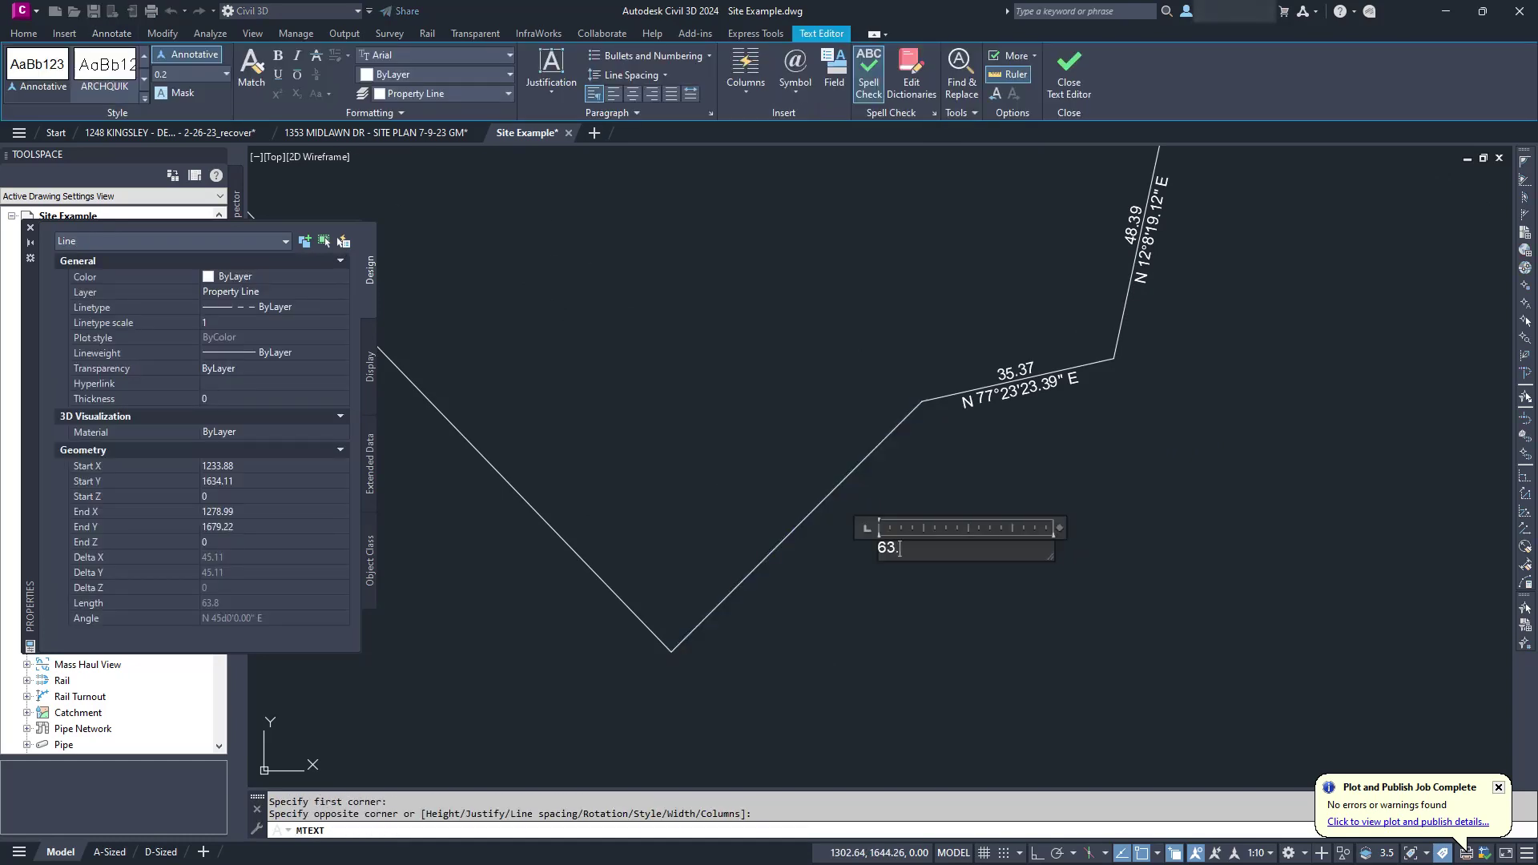
pyautogui.write('80')
pyautogui.press('Return')
pyautogui.write('N 45')
pyautogui.click(795, 68)
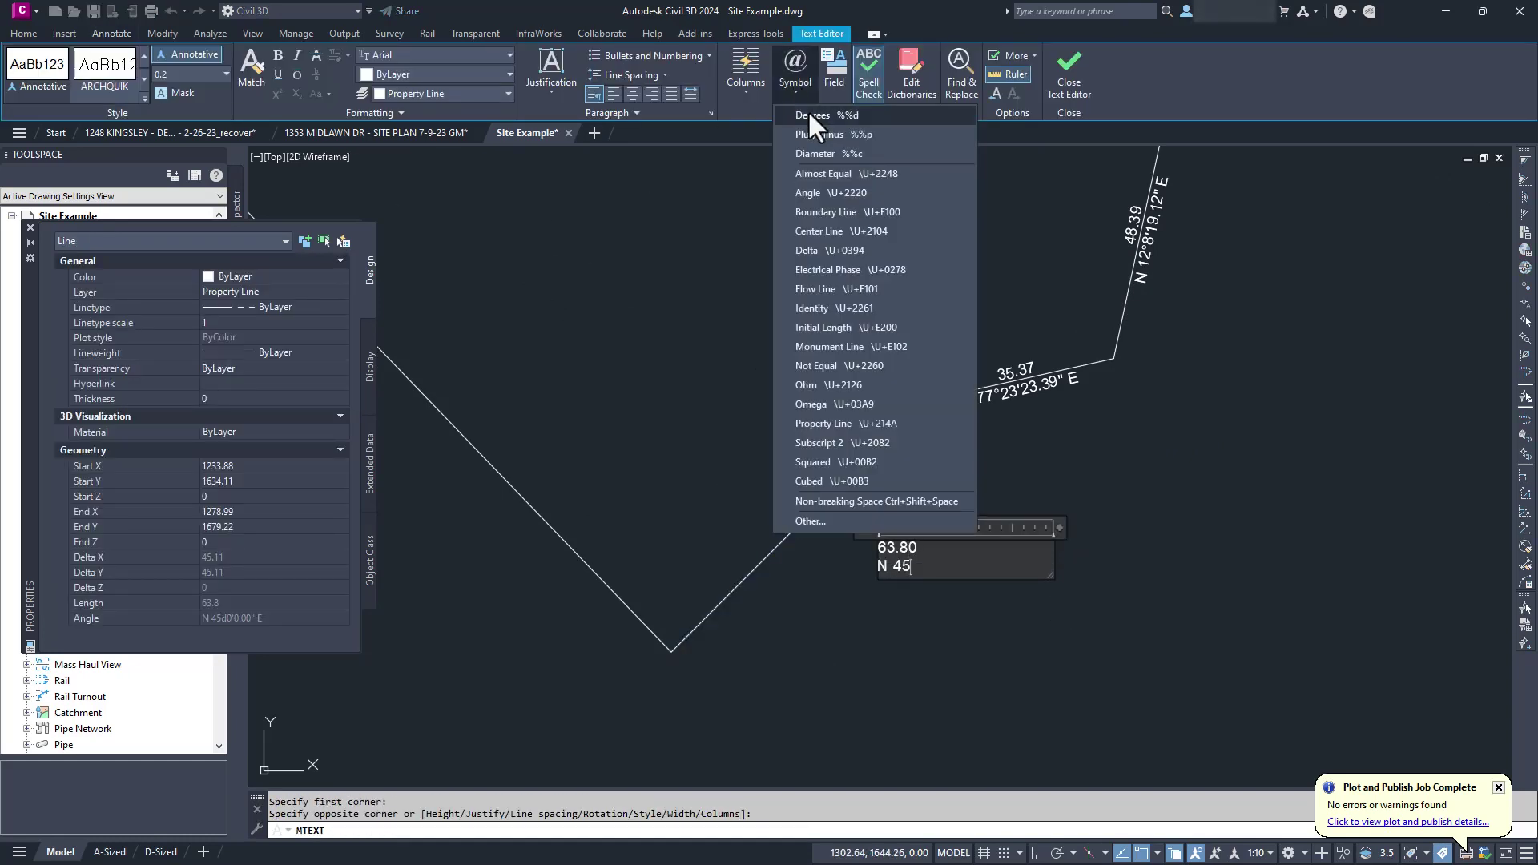
pyautogui.click(809, 116)
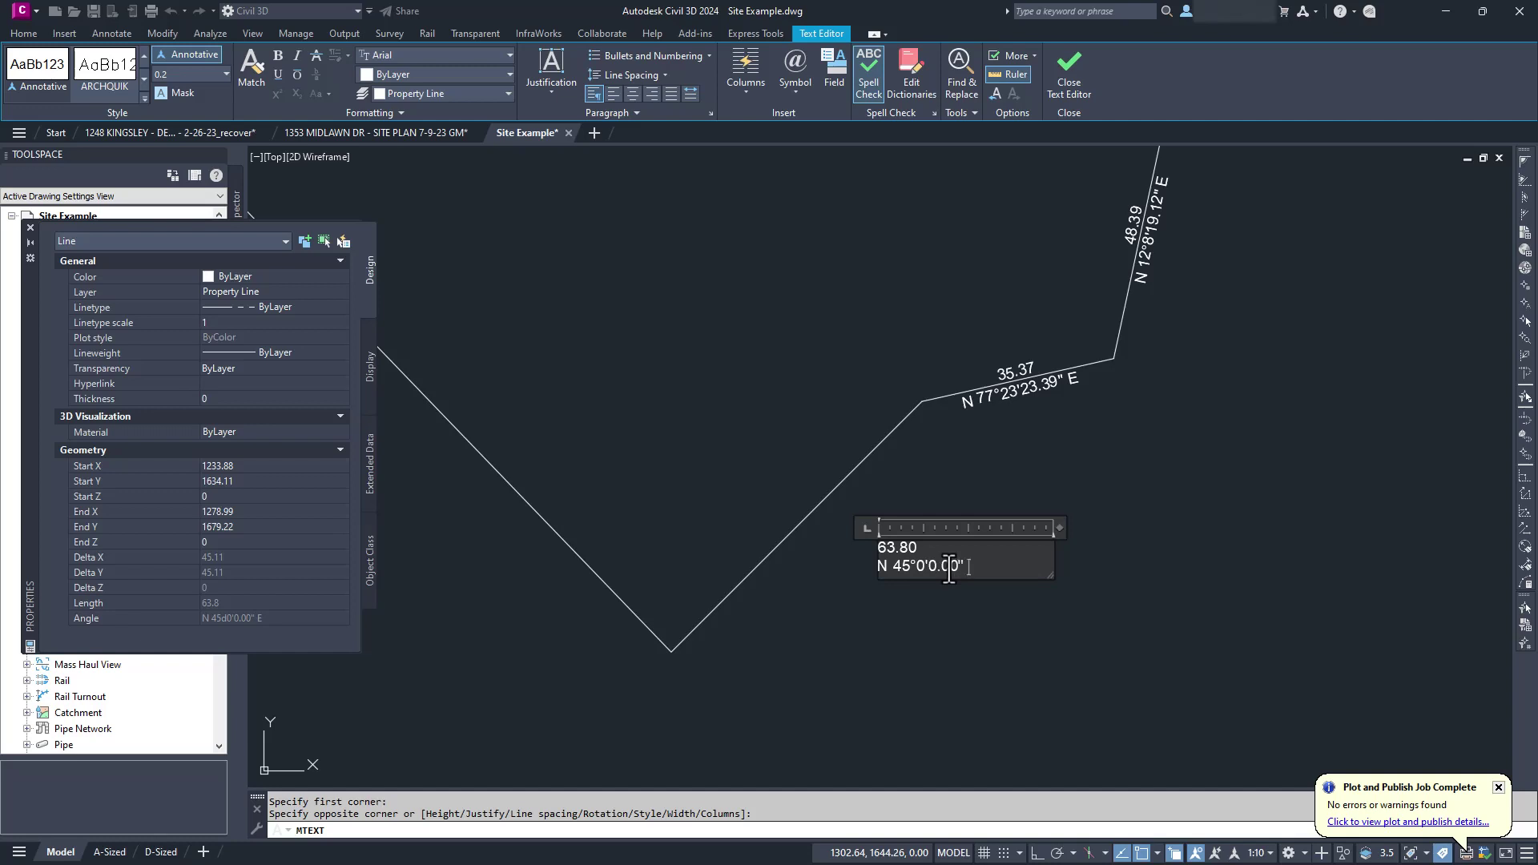
pyautogui.click(552, 71)
pyautogui.click(583, 195)
pyautogui.click(902, 601)
# Move the 63.80 label onto its boundary line
pyautogui.click(961, 565)
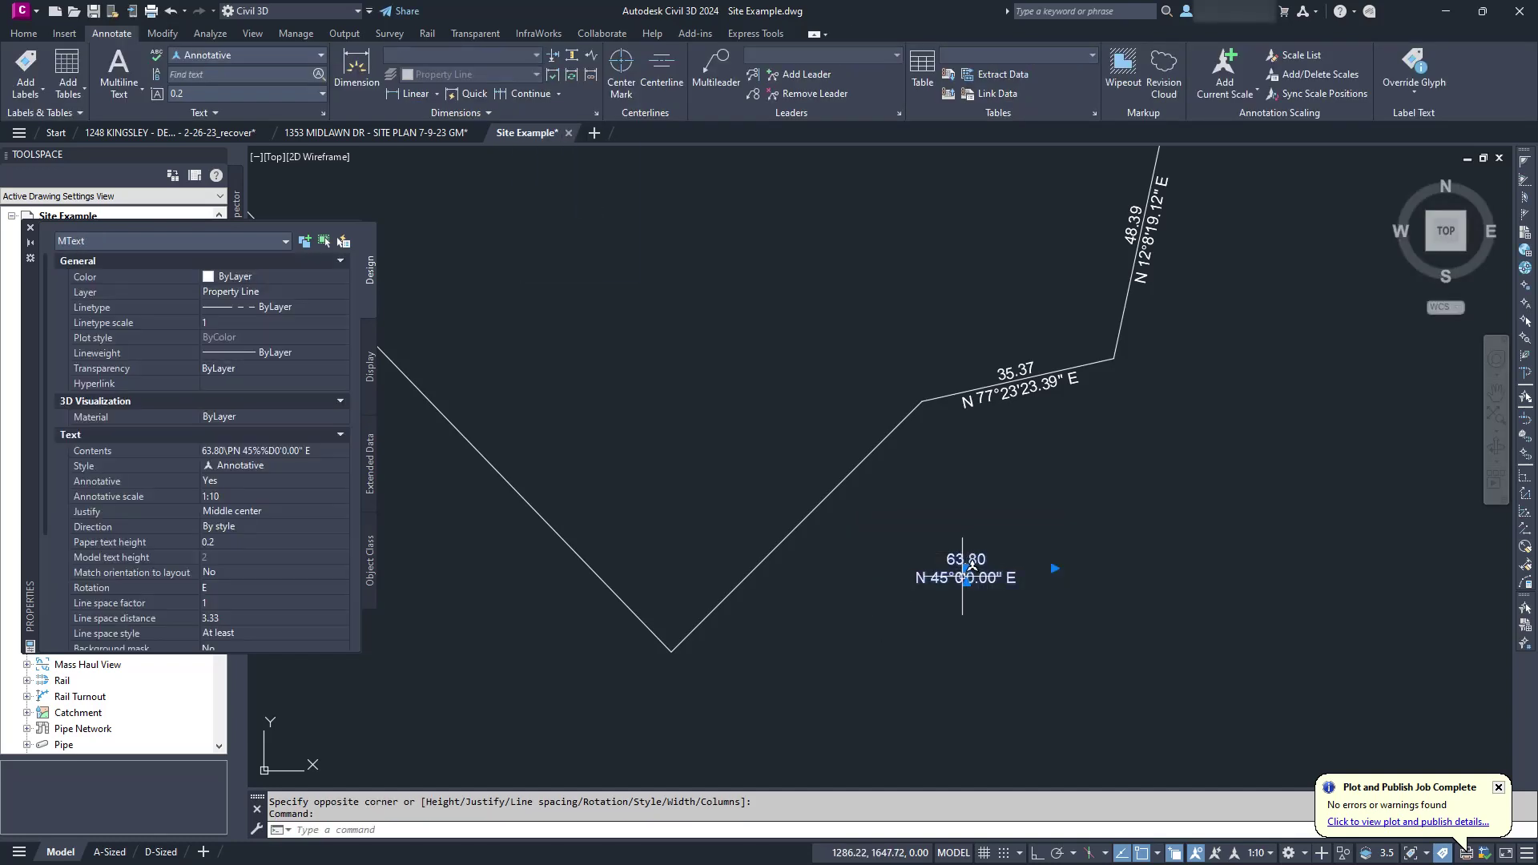
pyautogui.click(966, 569)
pyautogui.click(797, 526)
pyautogui.scroll(-2, 762, 515)
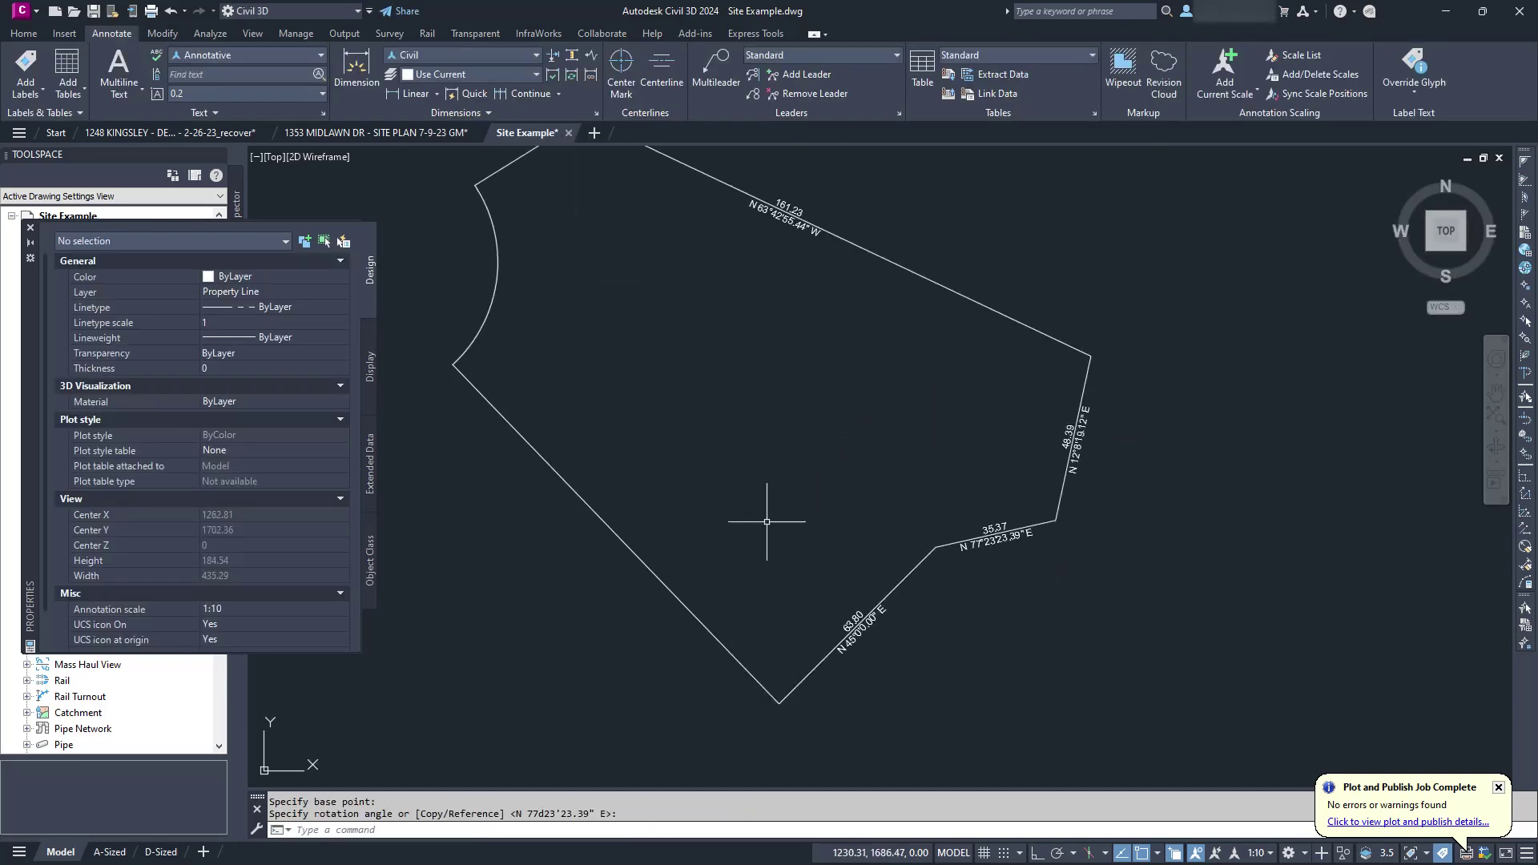
# Create a 135.59 label with an S 43° bearing for the lower-left line
pyautogui.click(613, 547)
pyautogui.click(118, 72)
pyautogui.click(633, 436)
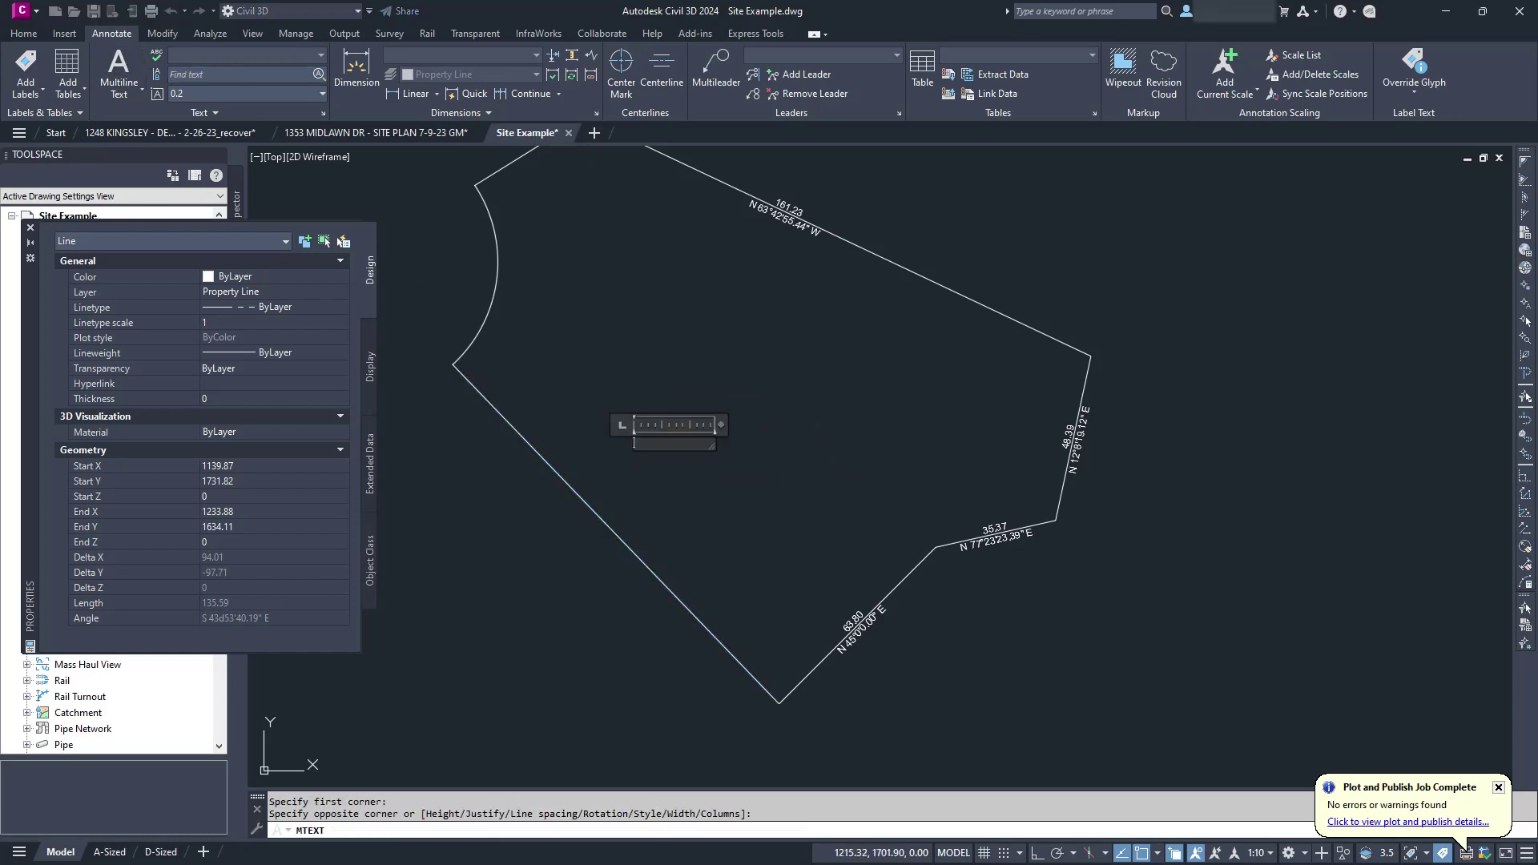
pyautogui.click(715, 449)
pyautogui.write('135.59')
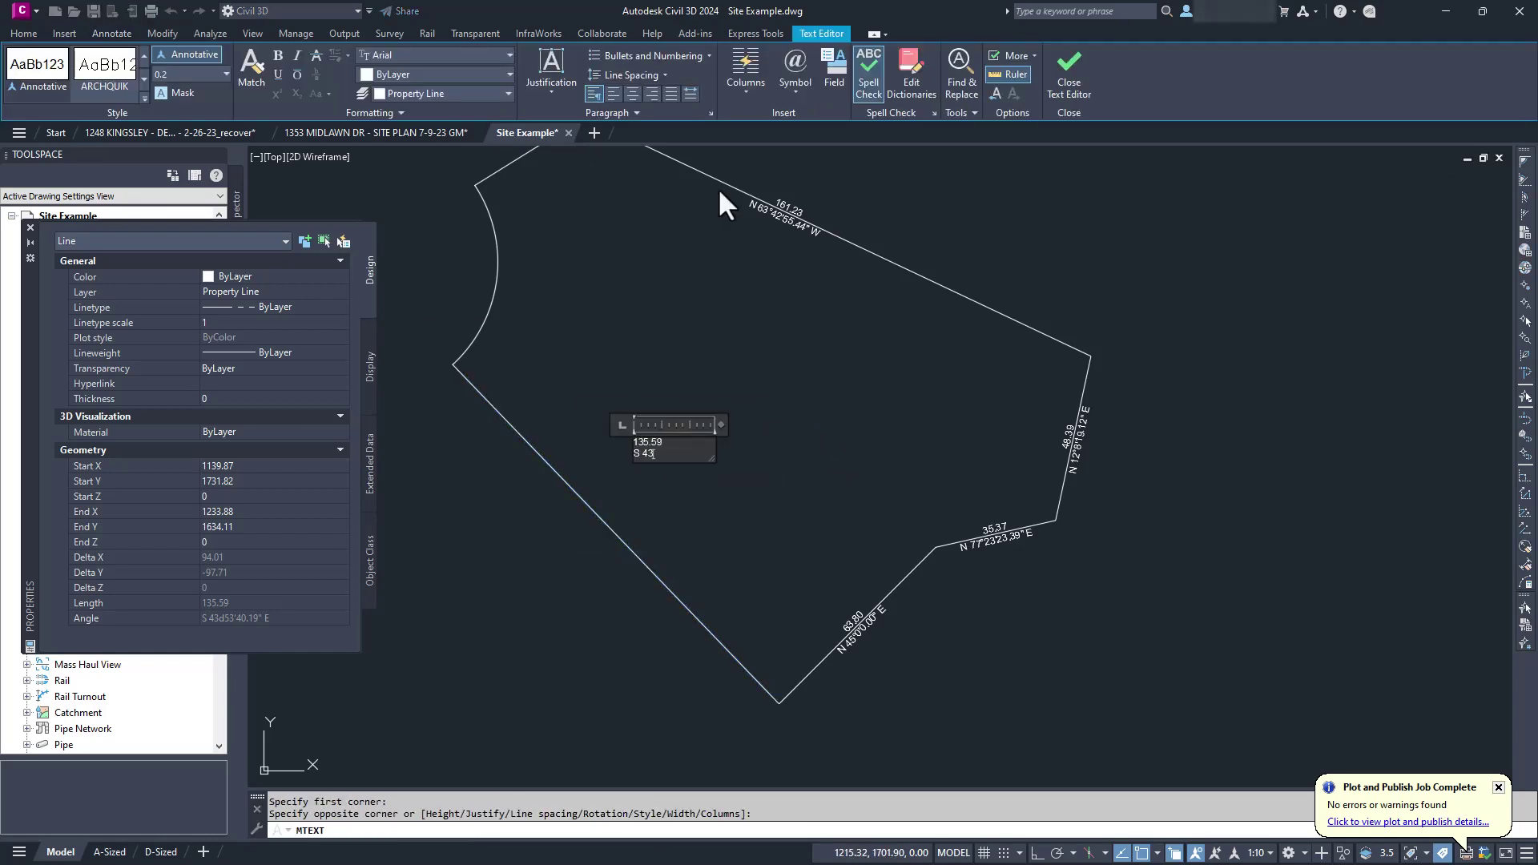
pyautogui.write(' S 43')
pyautogui.click(795, 70)
pyautogui.click(789, 119)
pyautogui.click(574, 210)
# Move the 135.59 label onto the lower-left line and rotate it along it
pyautogui.click(657, 447)
pyautogui.click(675, 459)
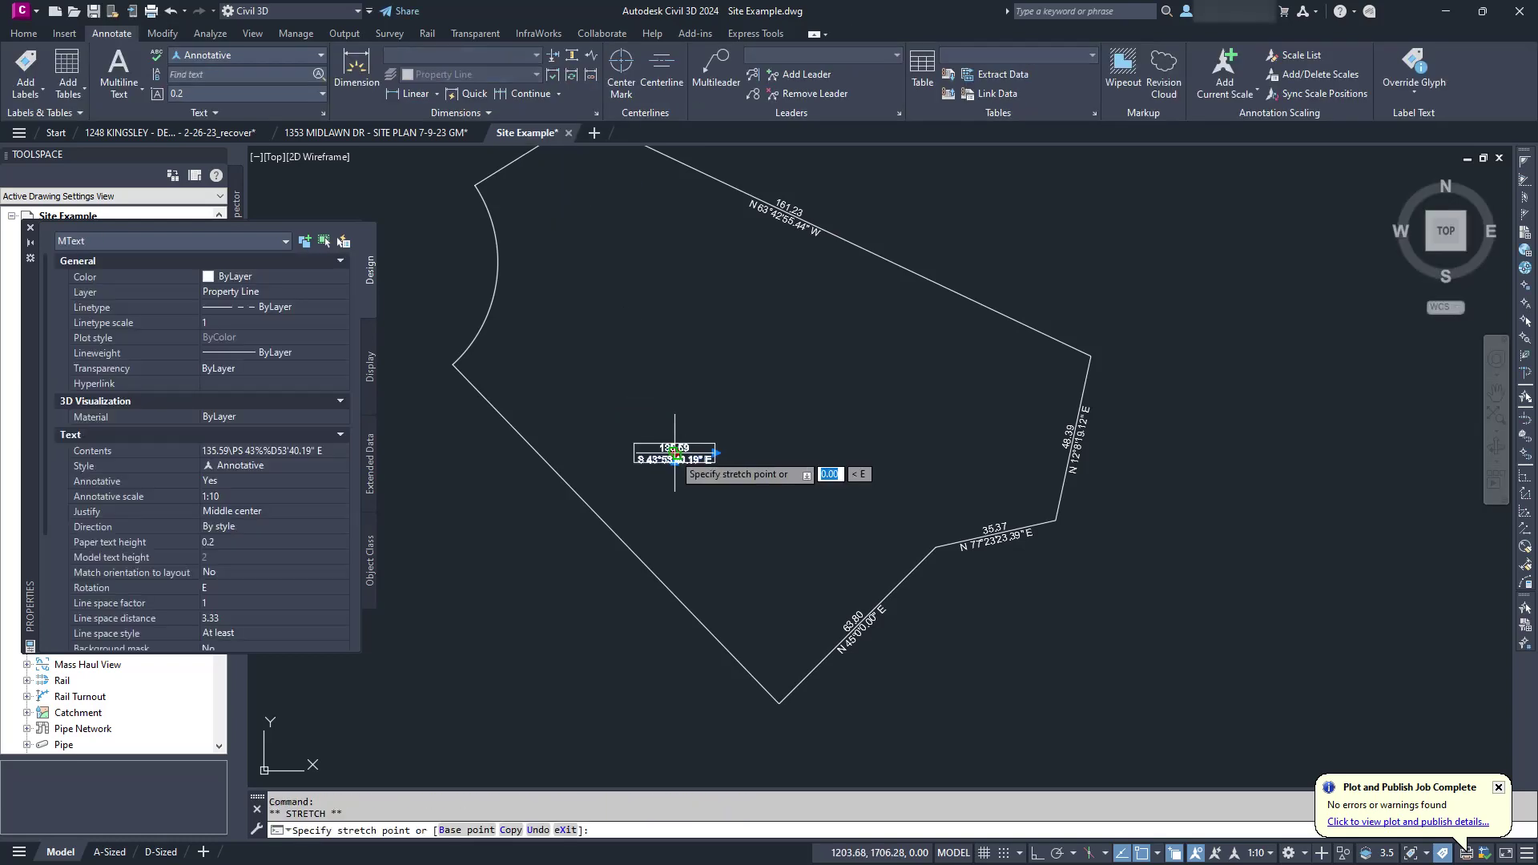
pyautogui.click(617, 532)
pyautogui.press('space')
pyautogui.press('space')
pyautogui.click(782, 704)
# Create a label reading 37.25 and S 58°7'7.57" W for the short top-left line
pyautogui.moveTo(522, 183); pyautogui.dragTo(584, 333, button='middle')
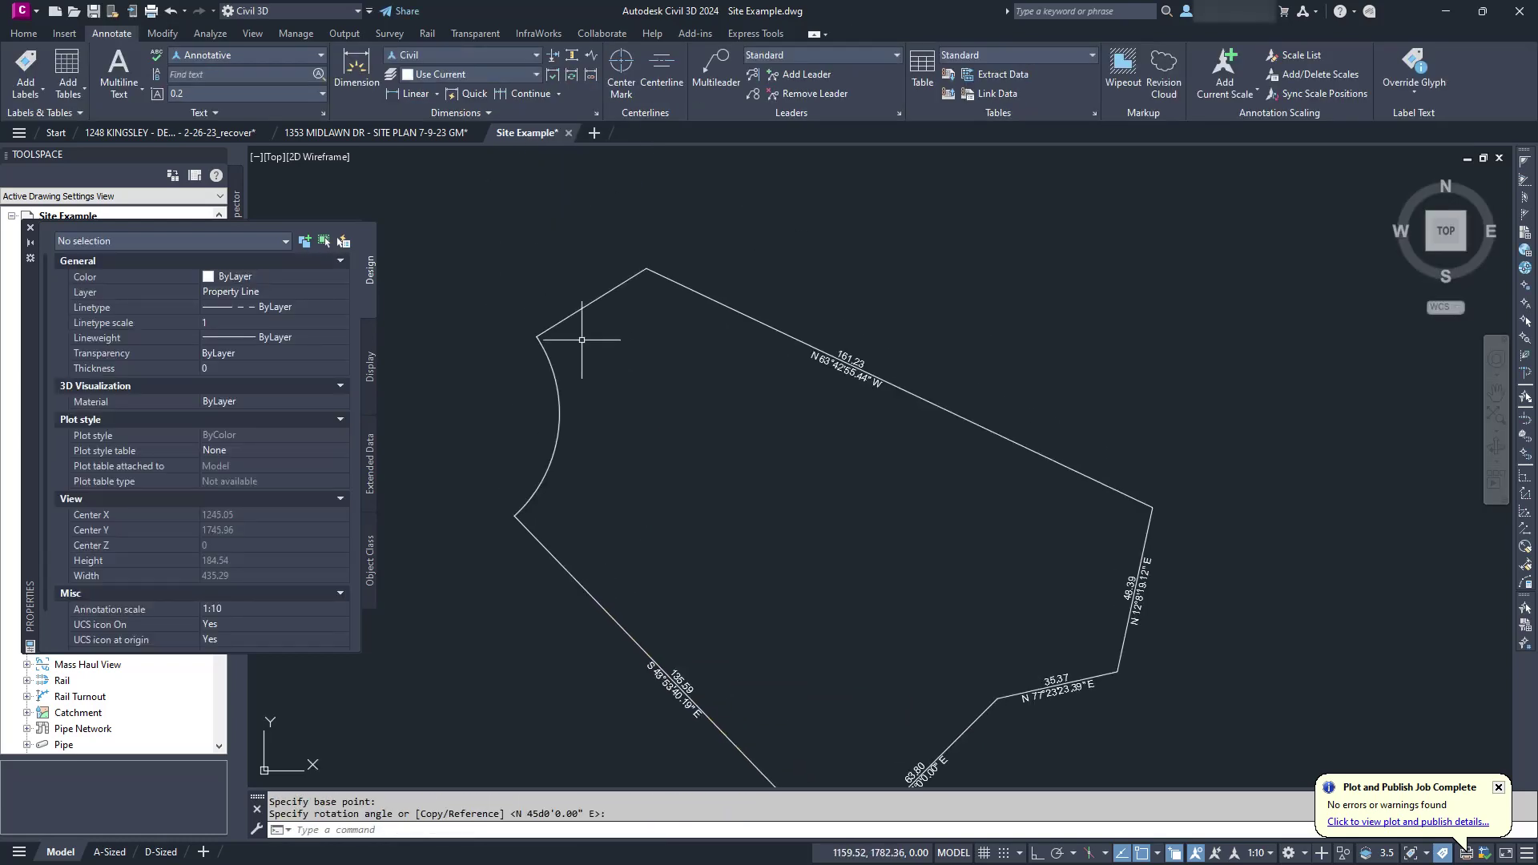
pyautogui.click(578, 312)
pyautogui.write('mt')
pyautogui.press('Return')
pyautogui.click(522, 223)
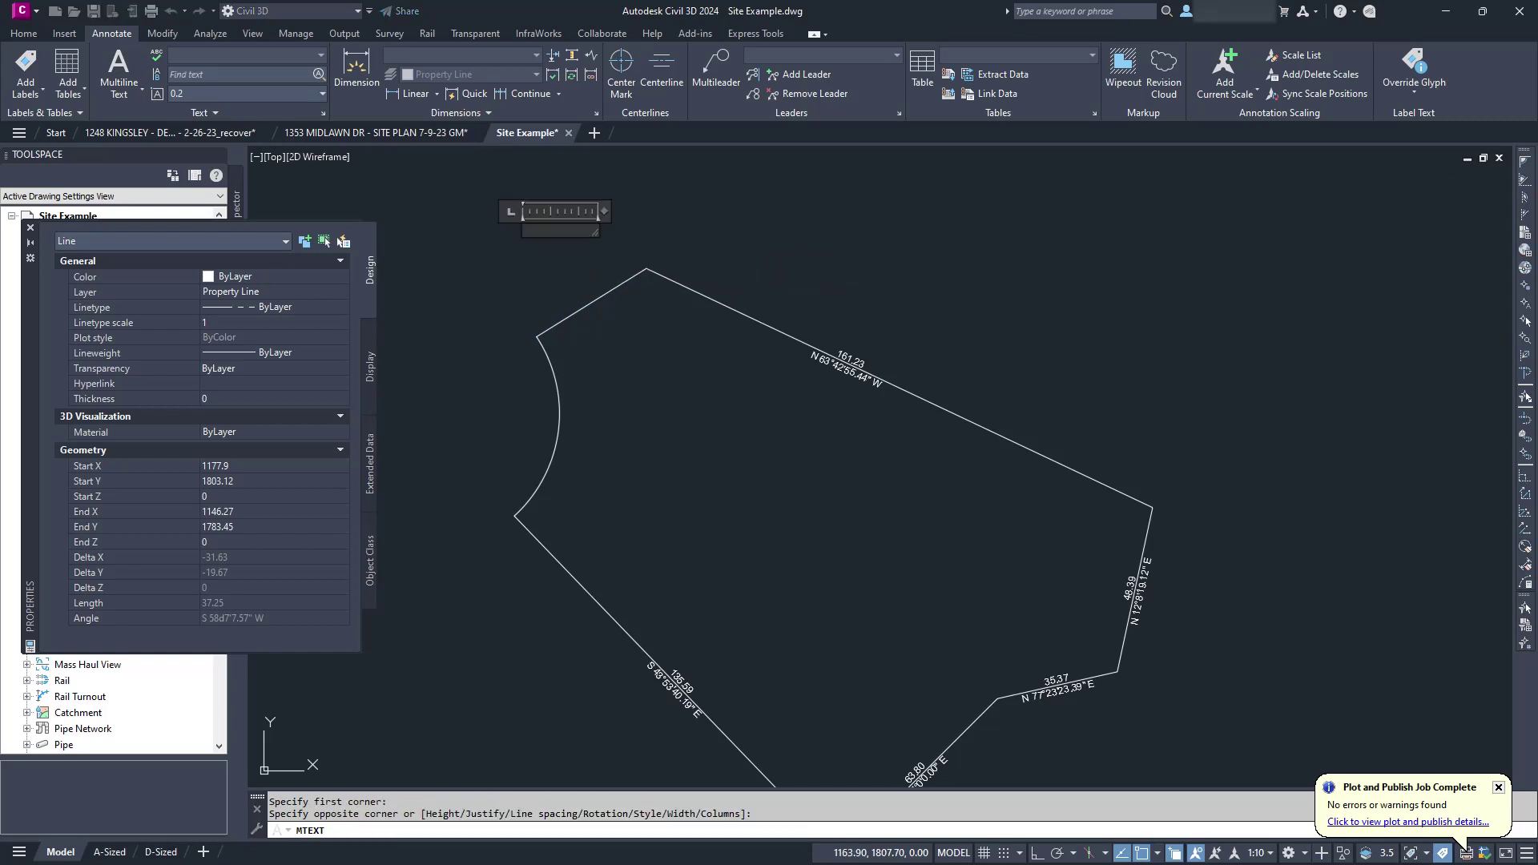
pyautogui.click(597, 240)
pyautogui.write('37.25')
pyautogui.click(795, 71)
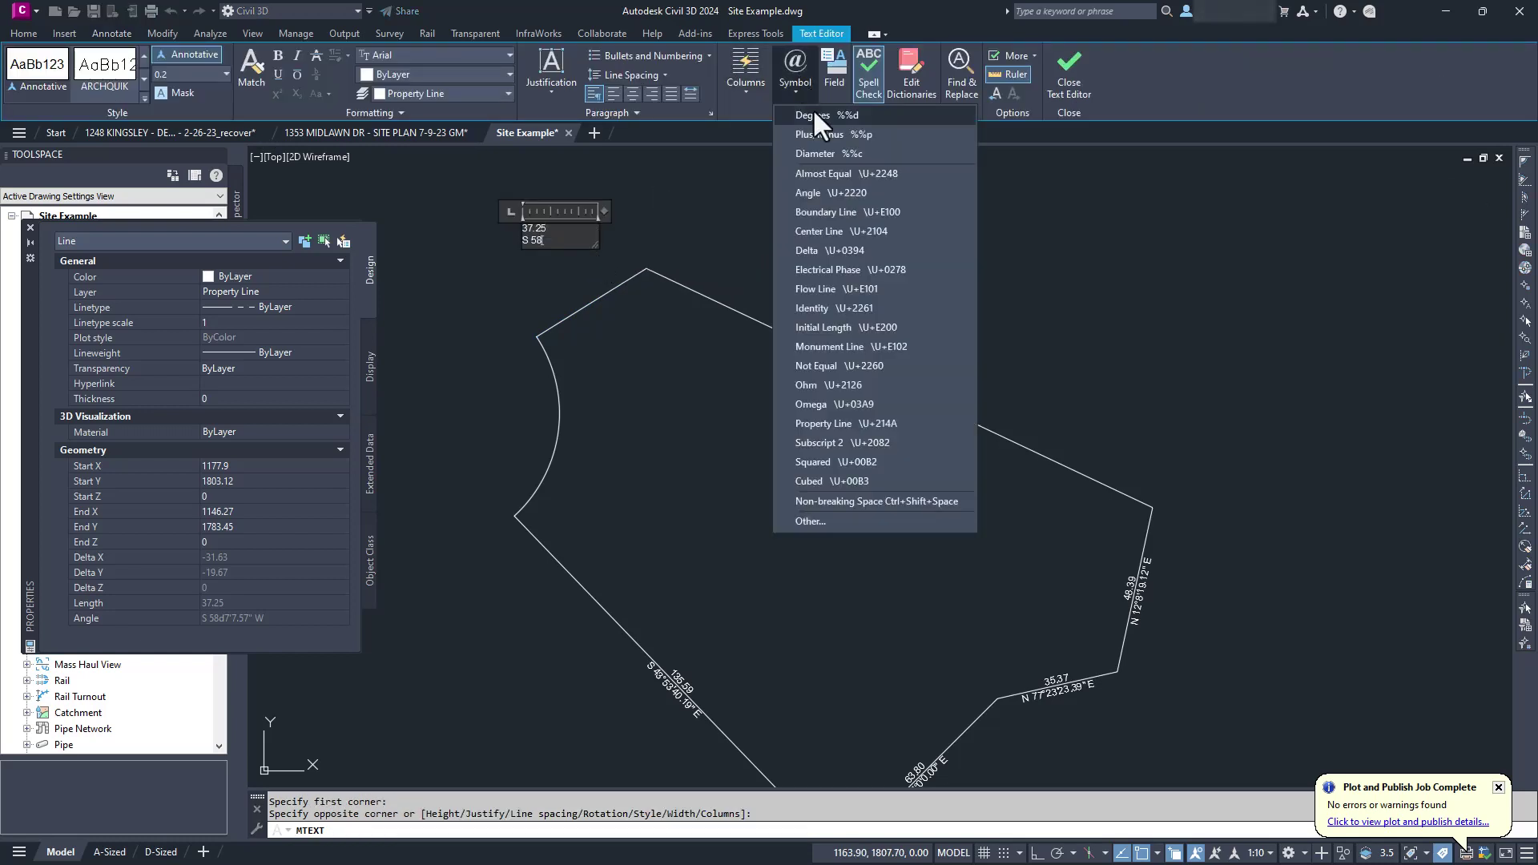
pyautogui.click(809, 118)
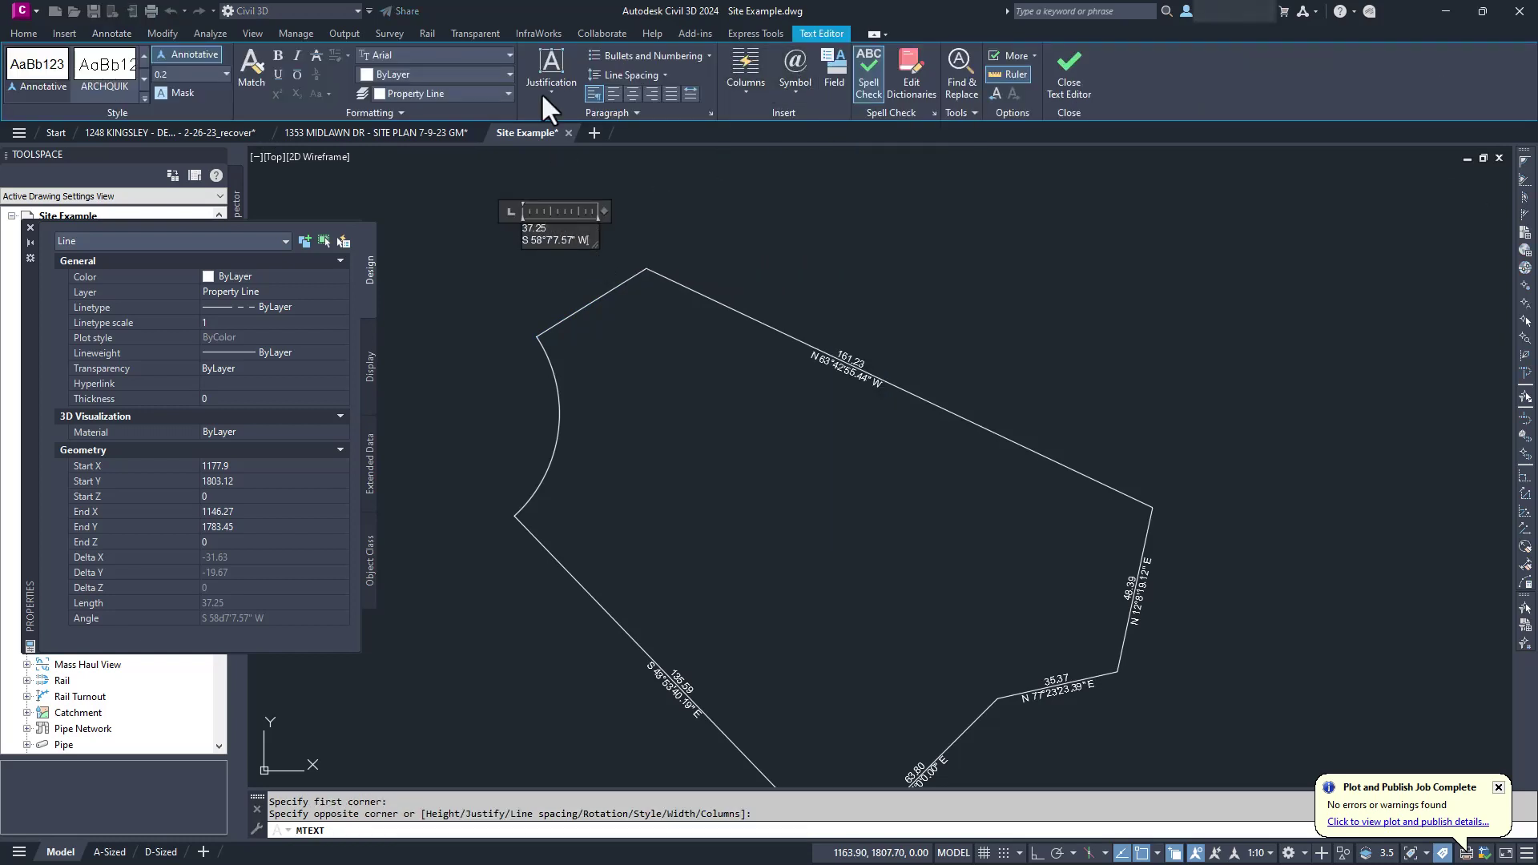
pyautogui.click(641, 227)
# Move and rotate the 37.25 label to follow the upper-left line
pyautogui.click(561, 237)
pyautogui.click(560, 234)
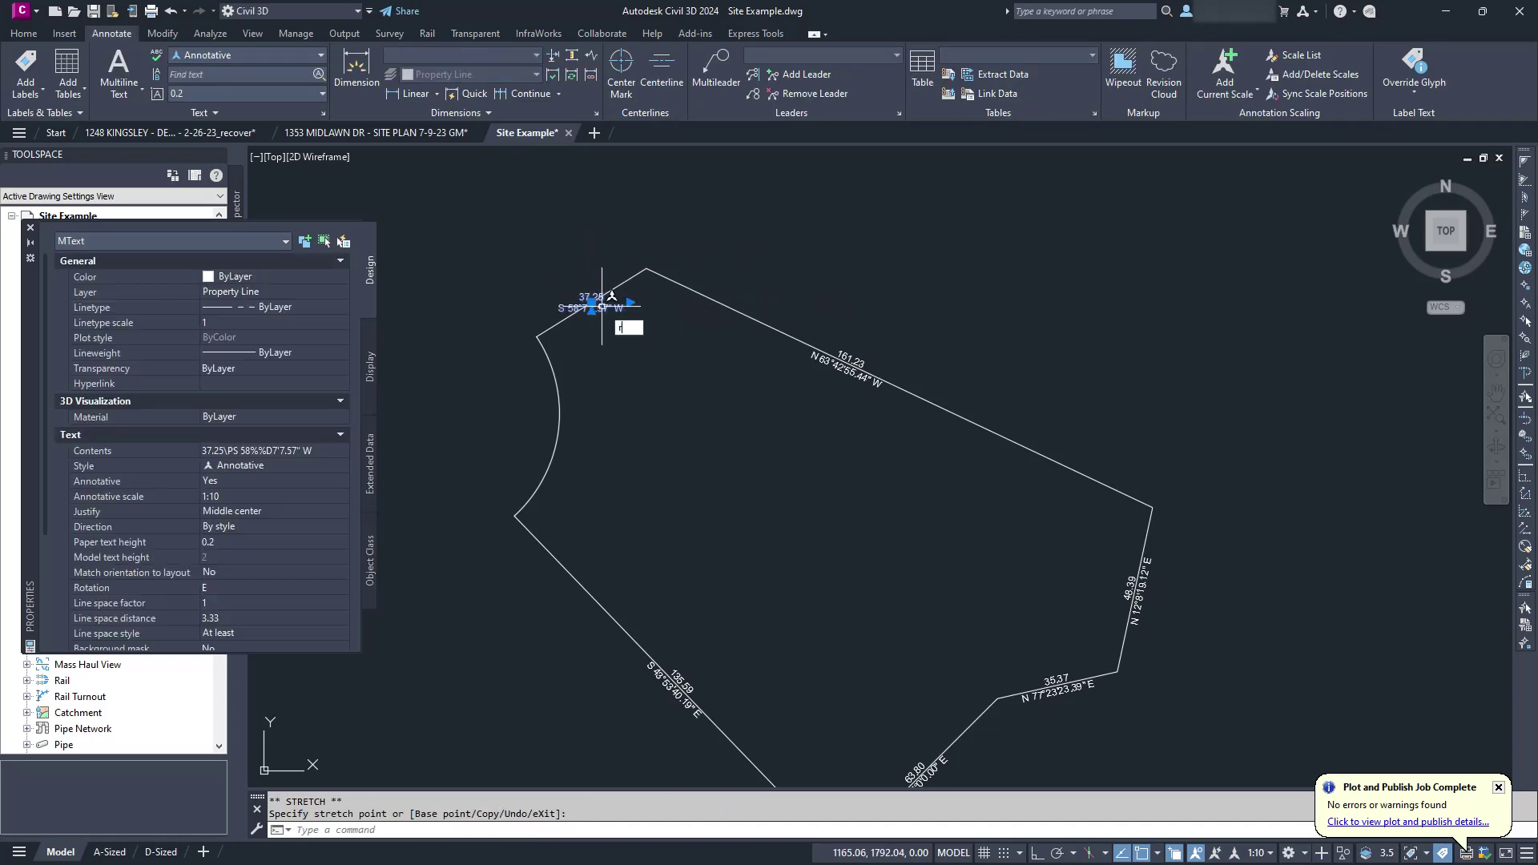
pyautogui.press('Return')
pyautogui.click(646, 270)
pyautogui.click(555, 433)
# Add arc-aligned text reading R = 40.1, L = 56.6 along the left-side curve
pyautogui.scroll(-3, 302, 451)
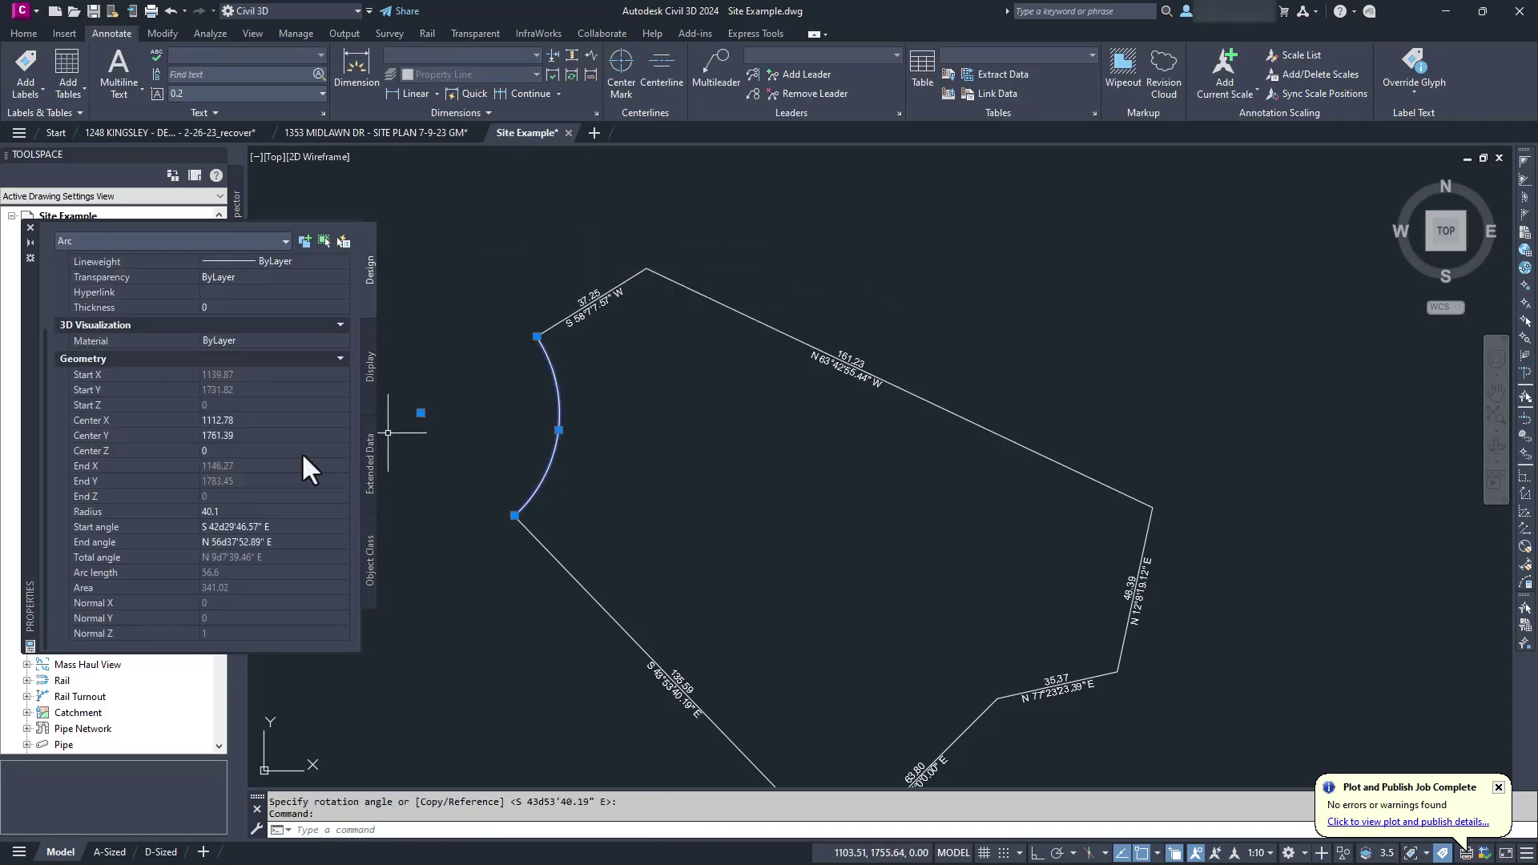
pyautogui.click(136, 76)
pyautogui.click(597, 404)
pyautogui.click(680, 444)
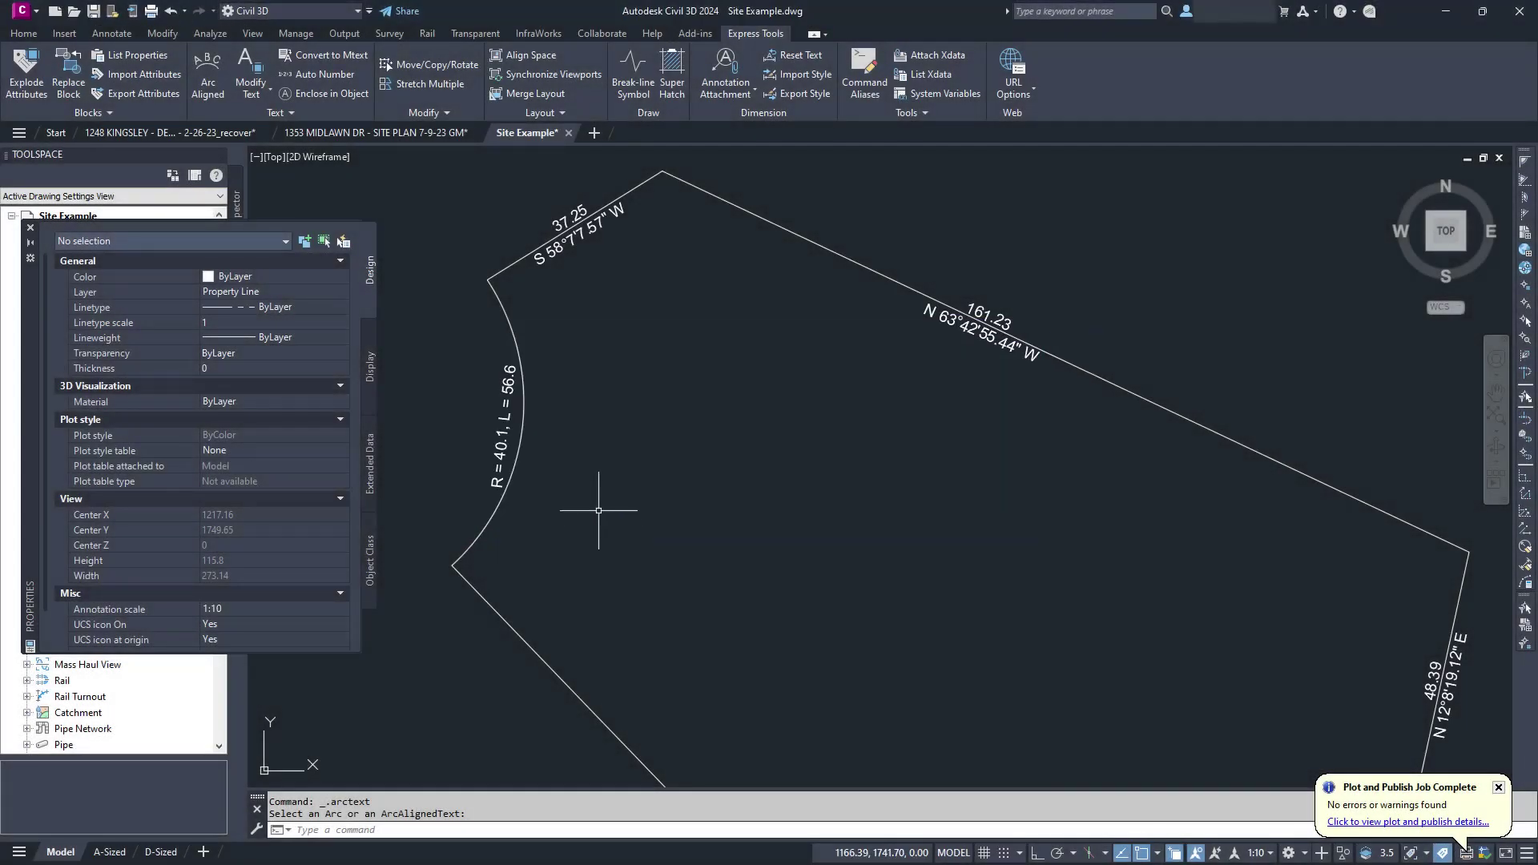
pyautogui.scroll(-2, 599, 510)
pyautogui.scroll(-3, 569, 487)
pyautogui.click(560, 474)
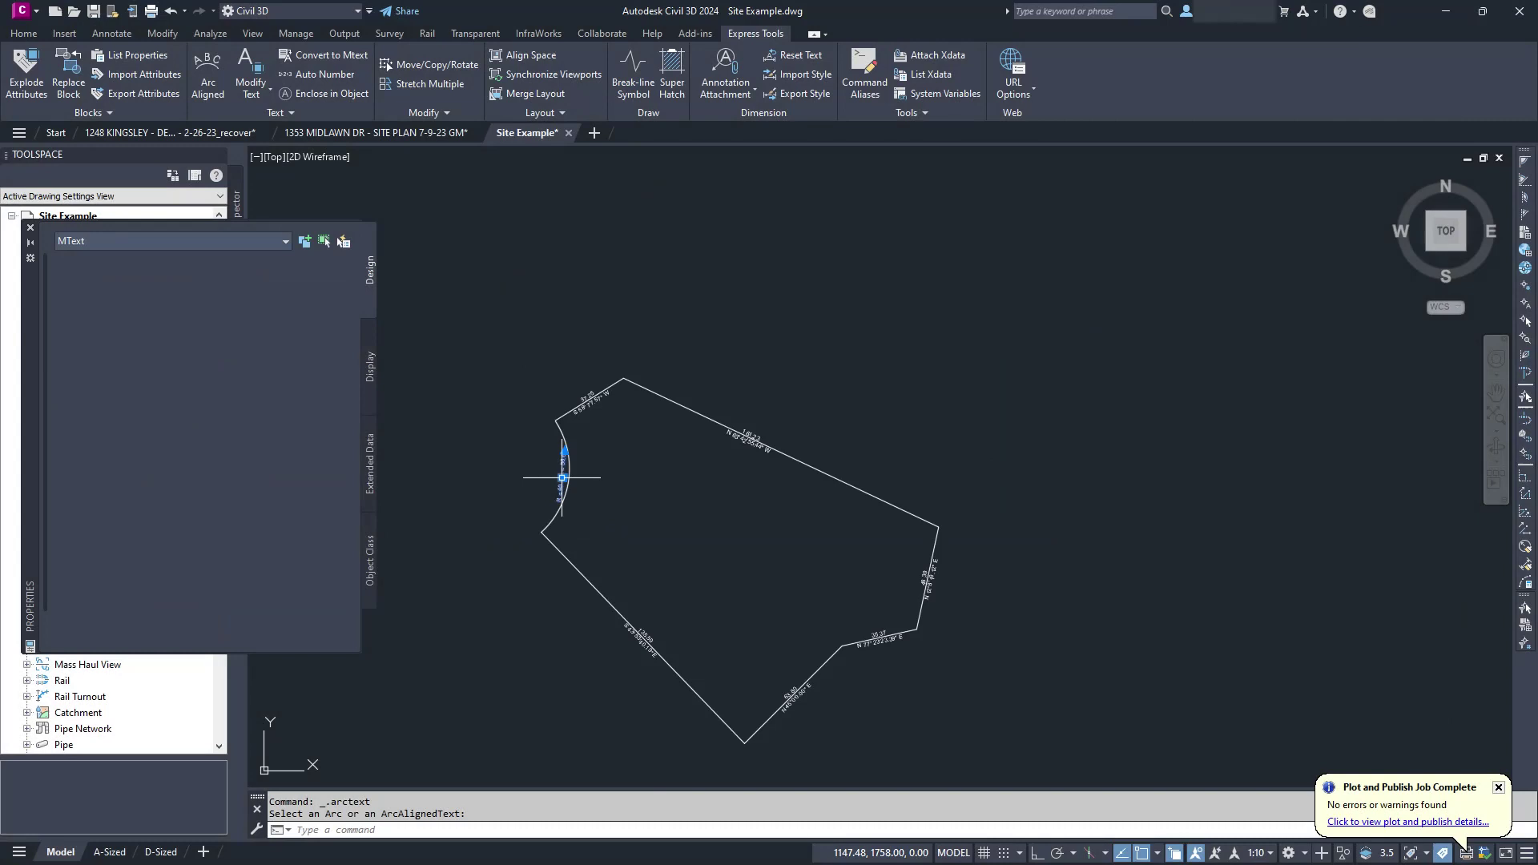
# Delete all seven hand-made text labels using Select Similar, keep the Civil 3D workspace, and close the properties palette
pyautogui.rightClick(628, 469)
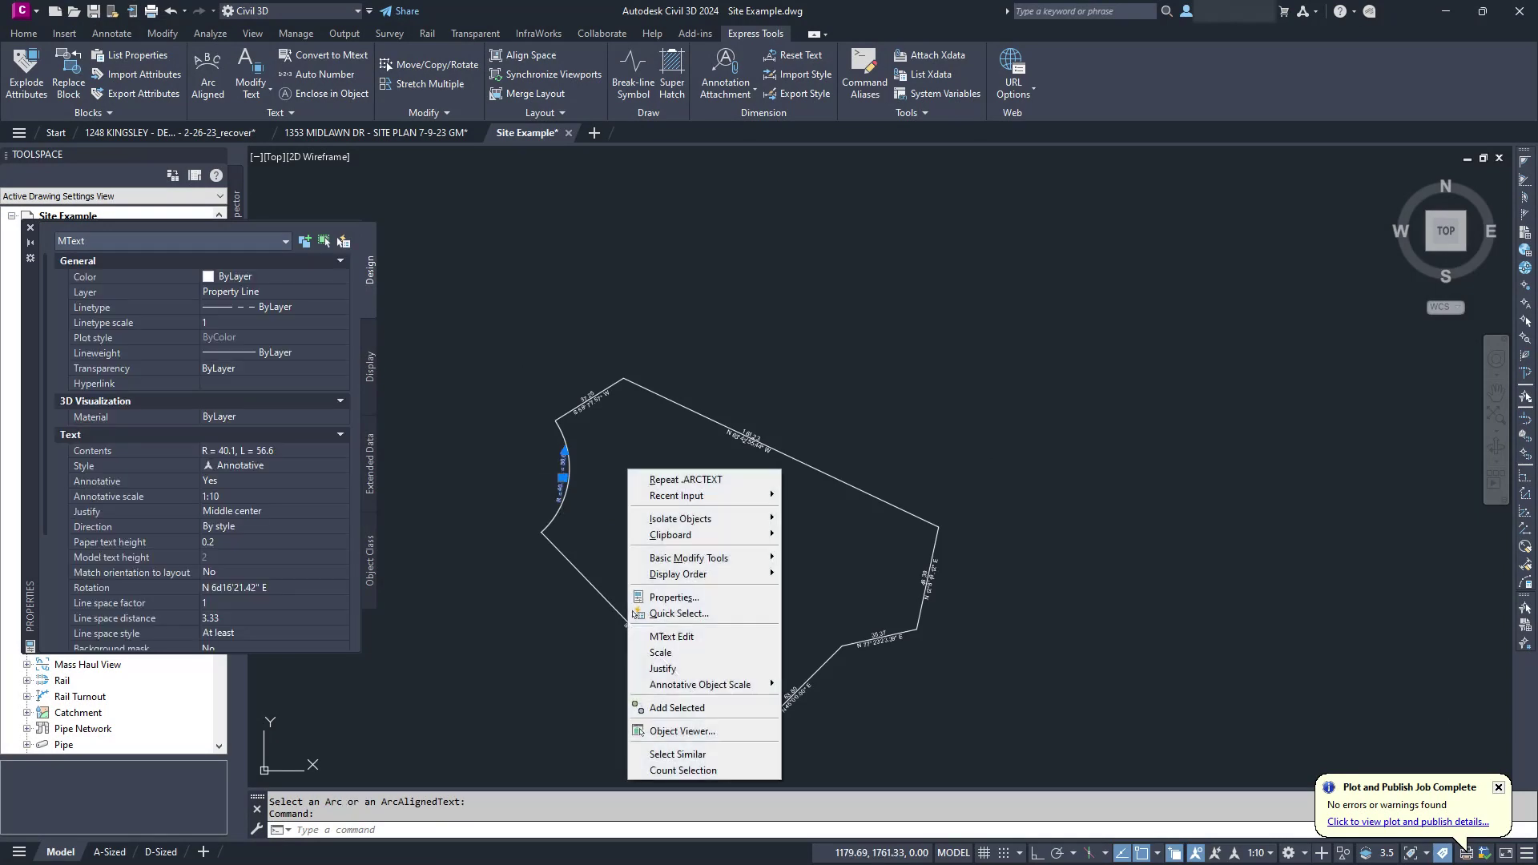
pyautogui.click(697, 753)
pyautogui.press('Delete')
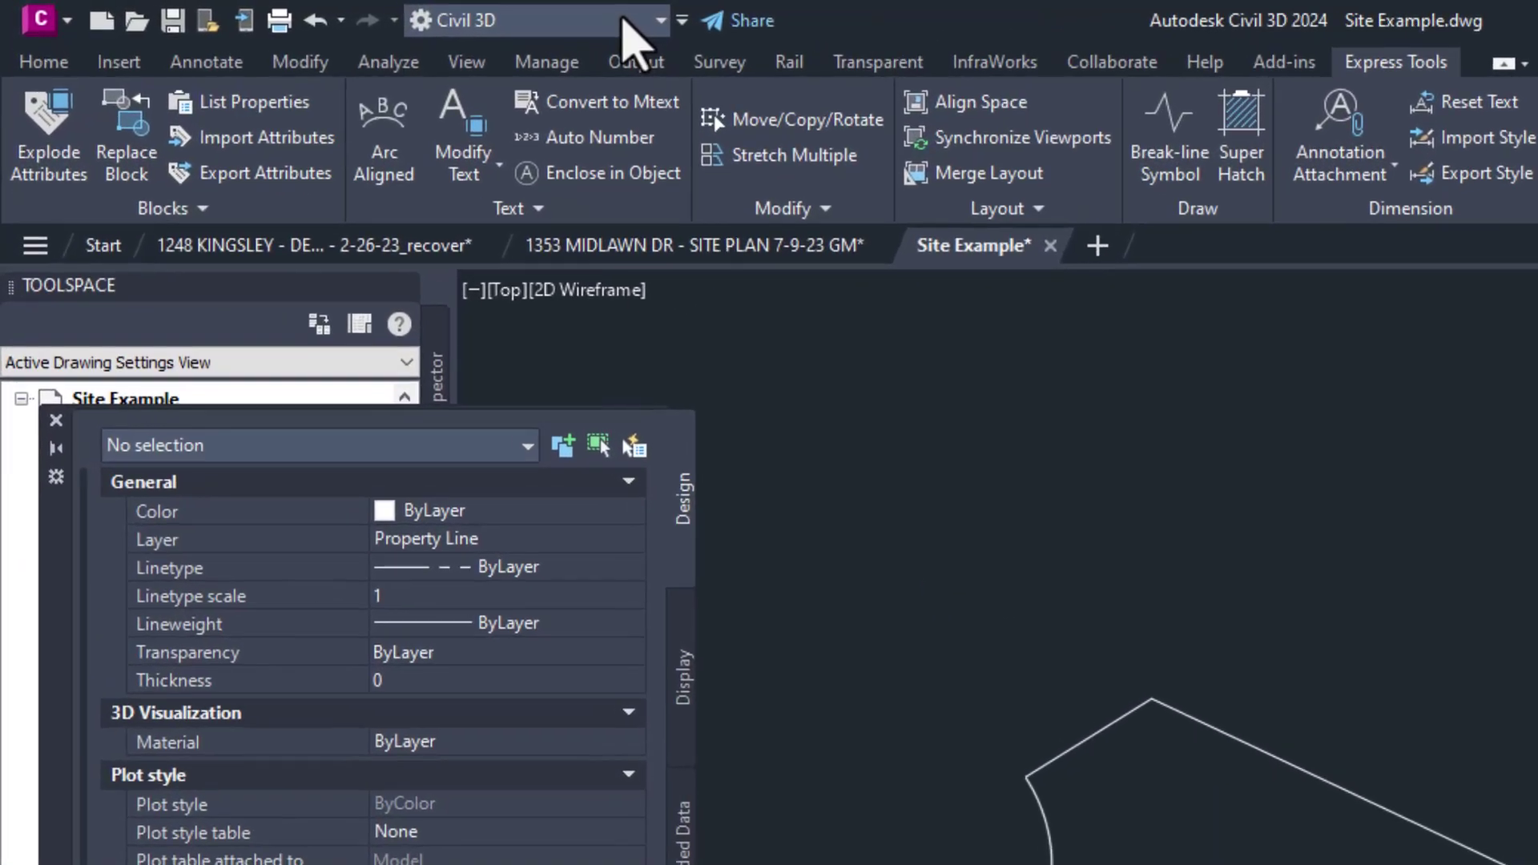
pyautogui.click(629, 22)
pyautogui.click(633, 53)
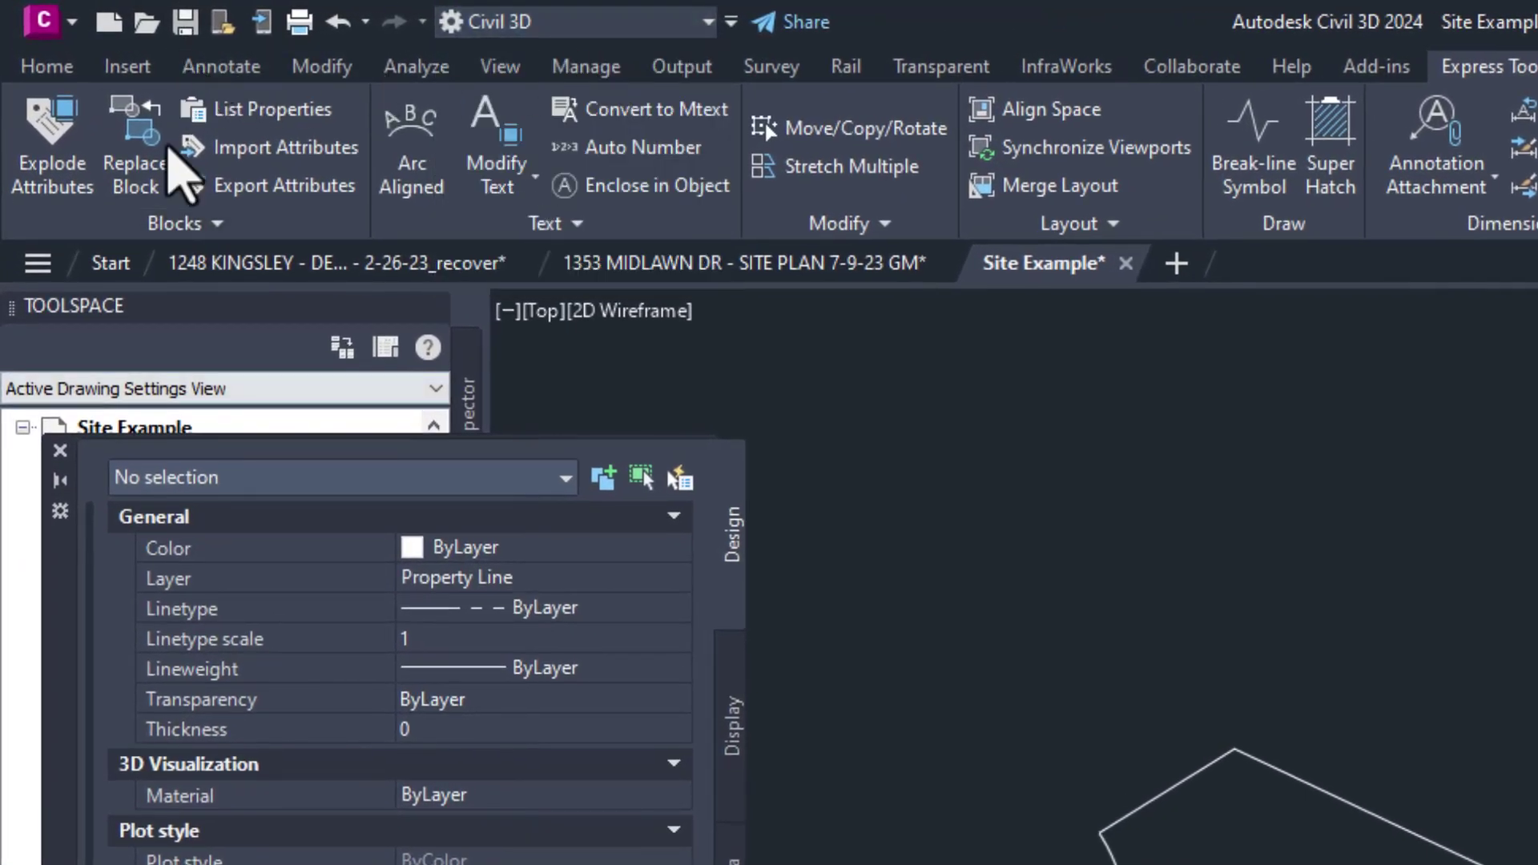
pyautogui.click(60, 450)
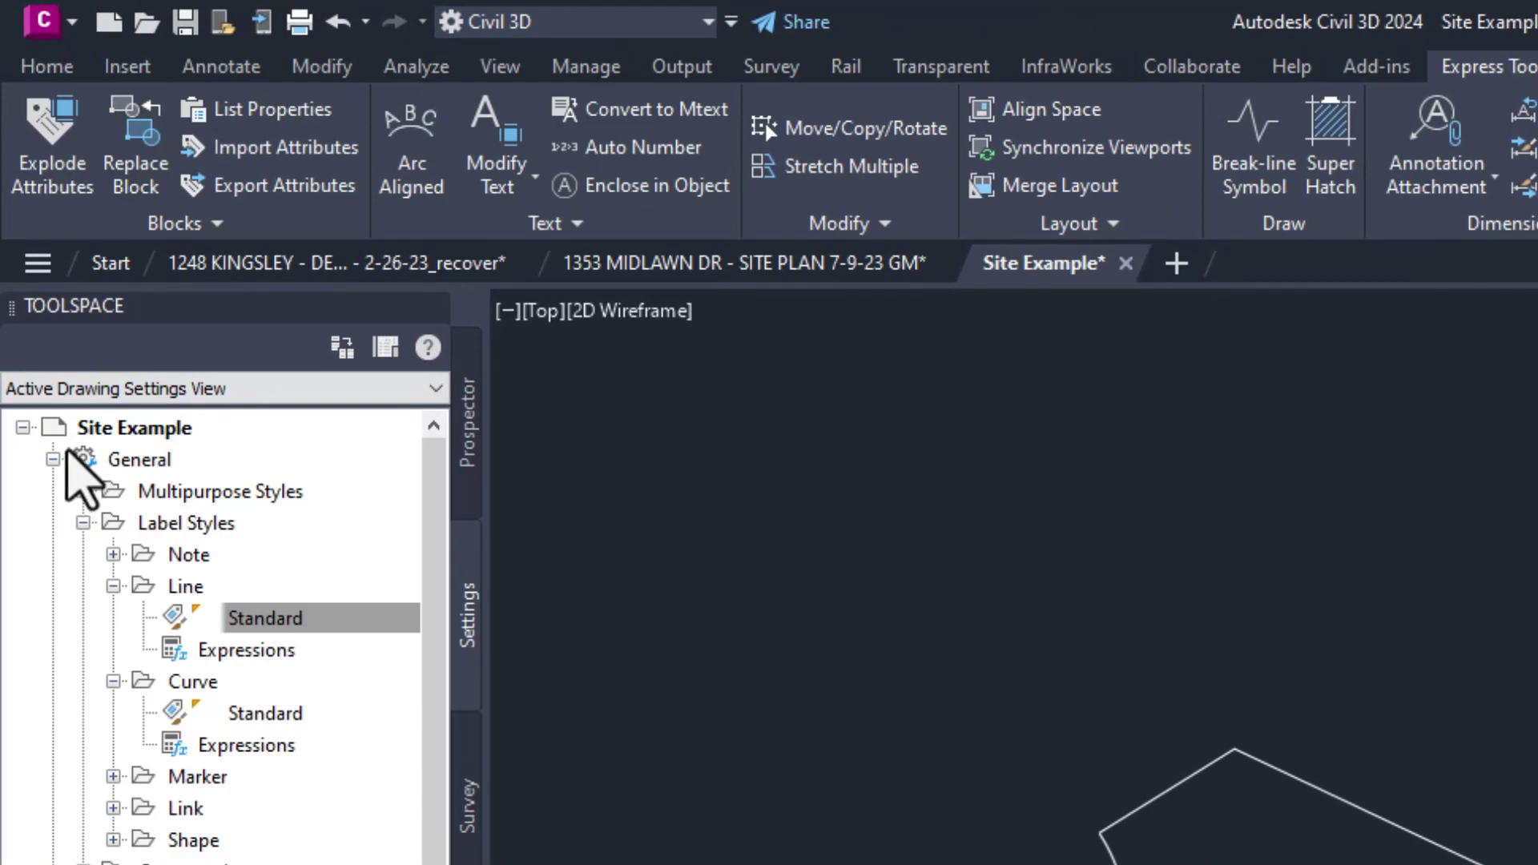
# Add single-segment bearing and distance labels to the top edge and upper-left segment
pyautogui.click(219, 68)
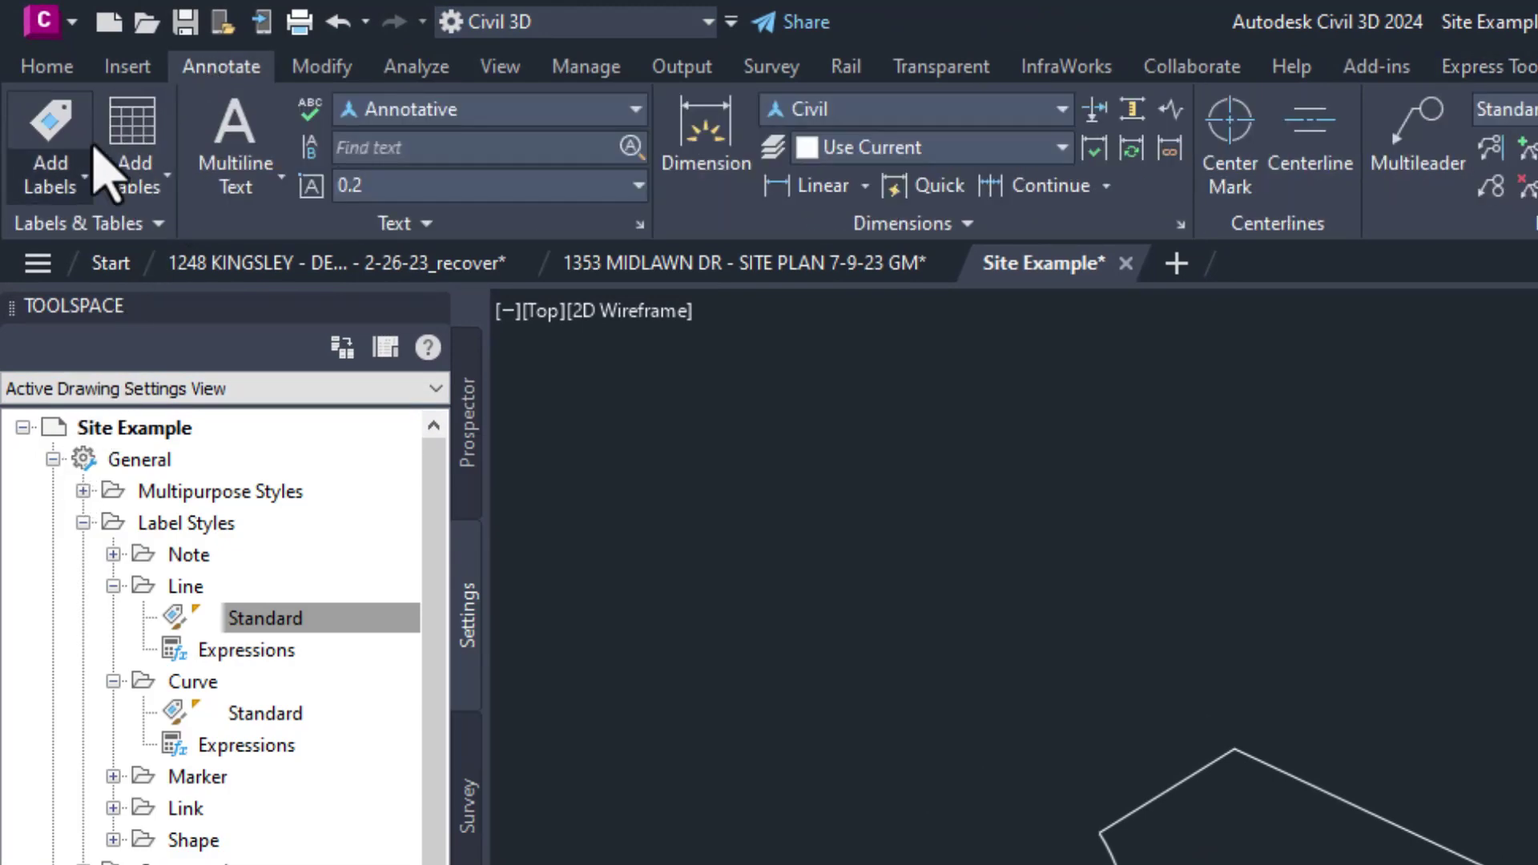
pyautogui.click(49, 178)
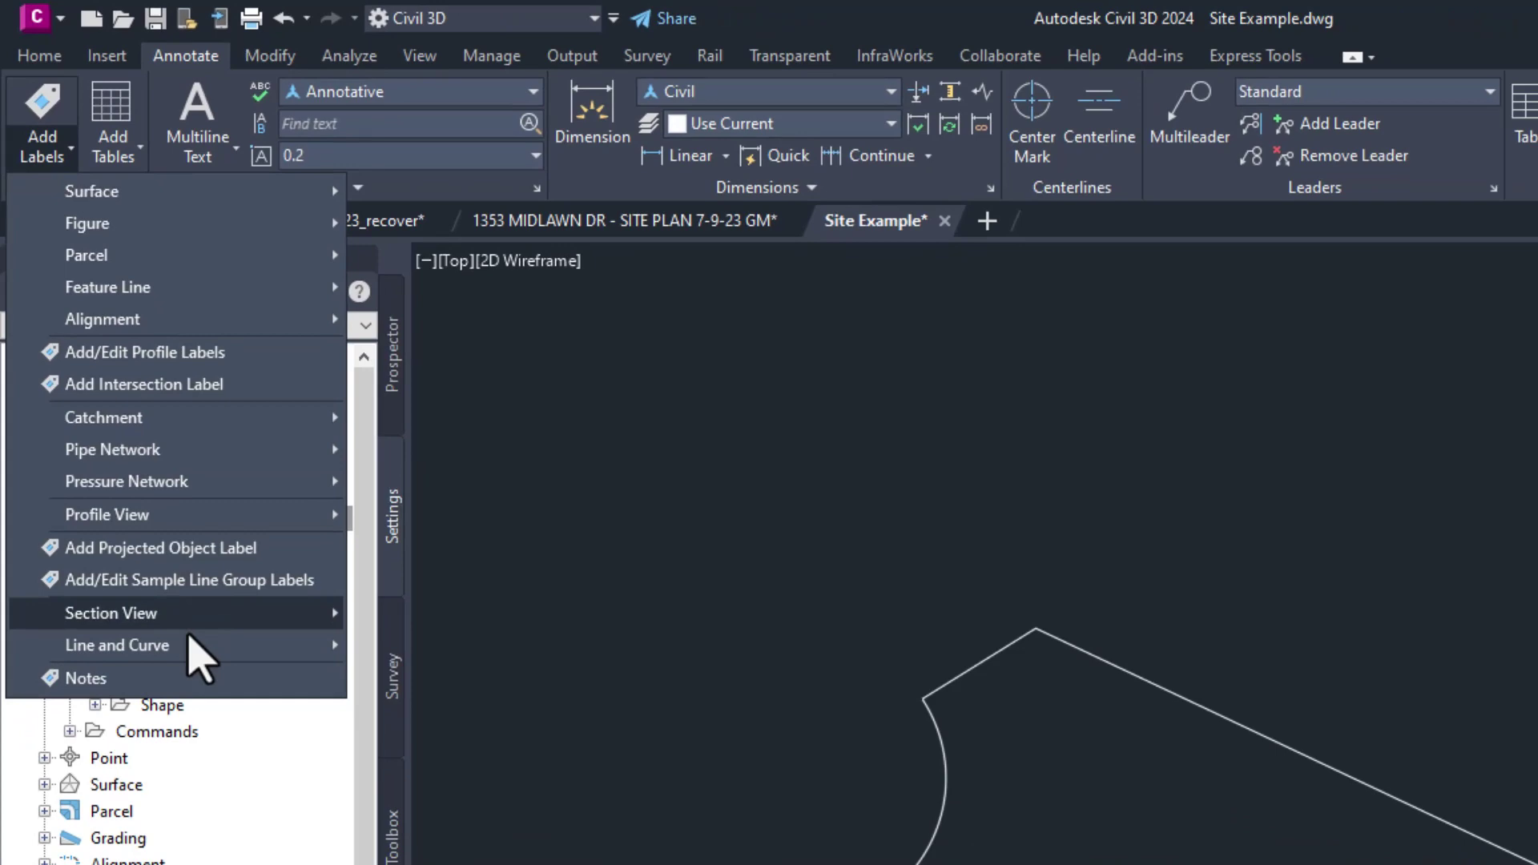
pyautogui.moveTo(135, 749)
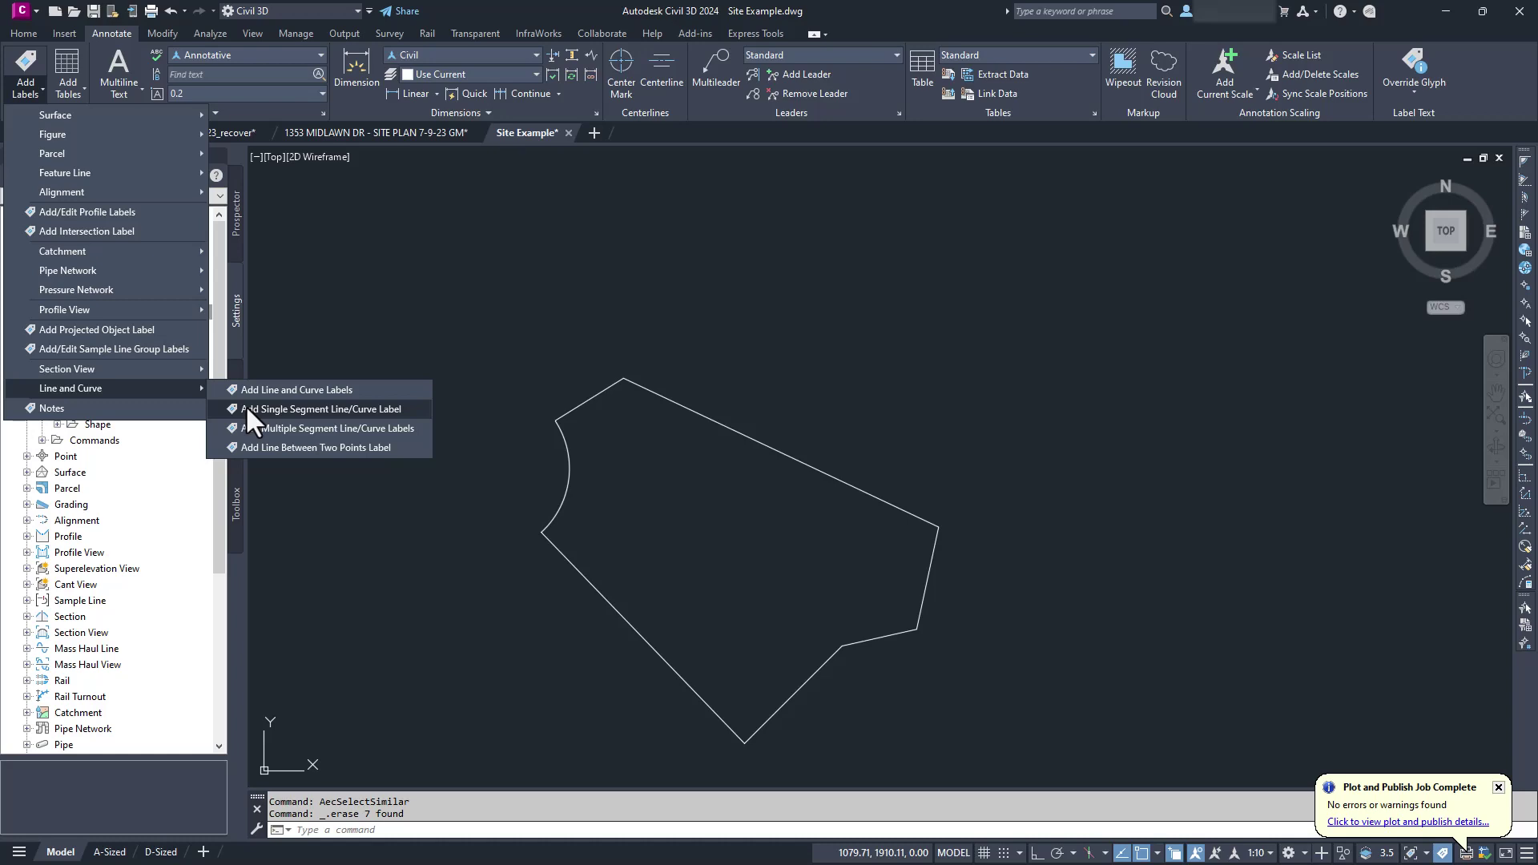
pyautogui.click(276, 410)
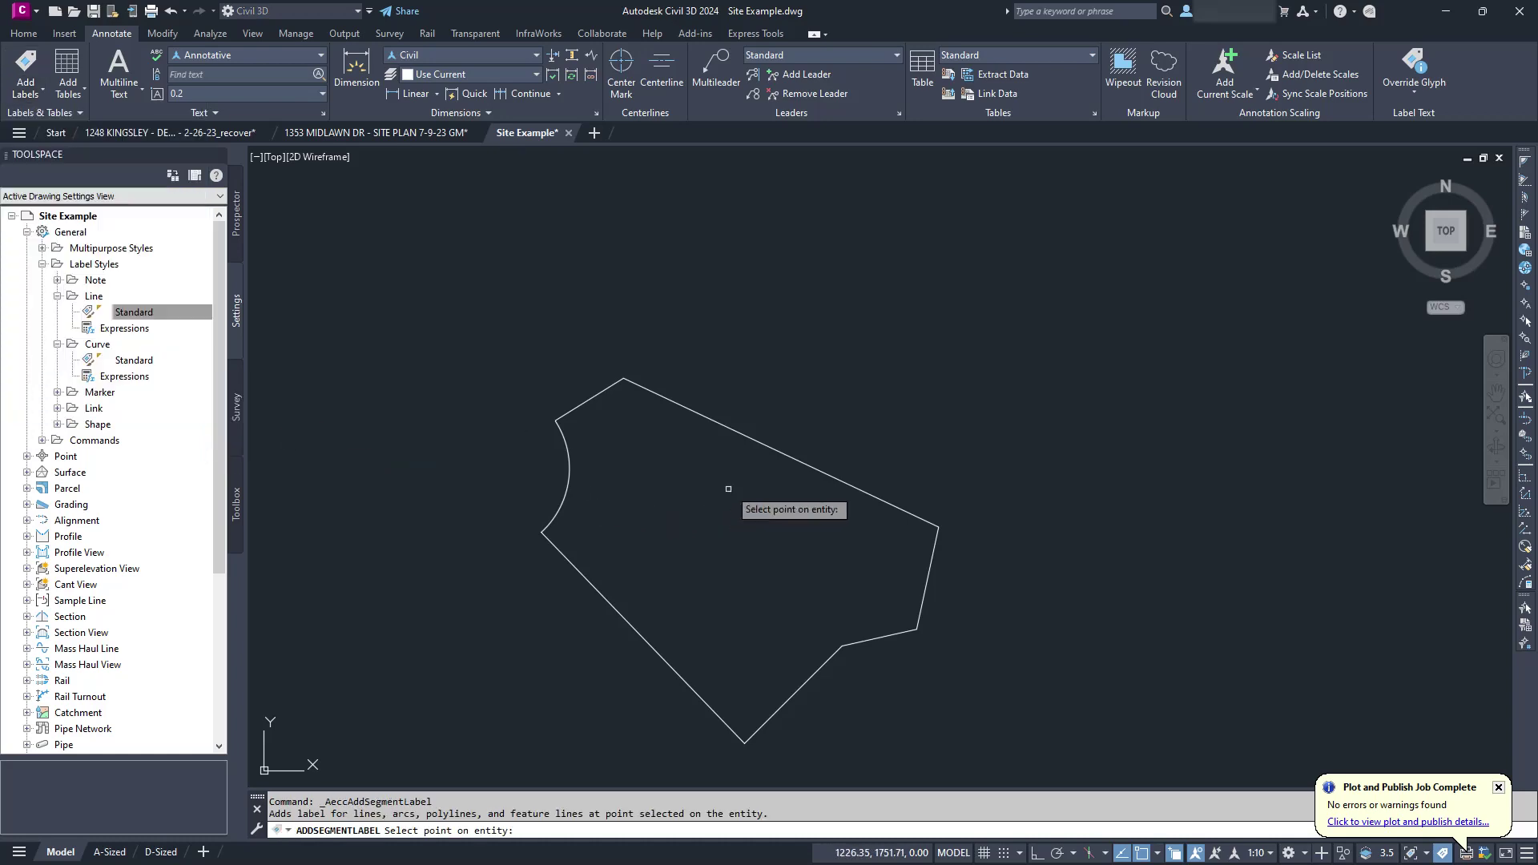
pyautogui.click(762, 445)
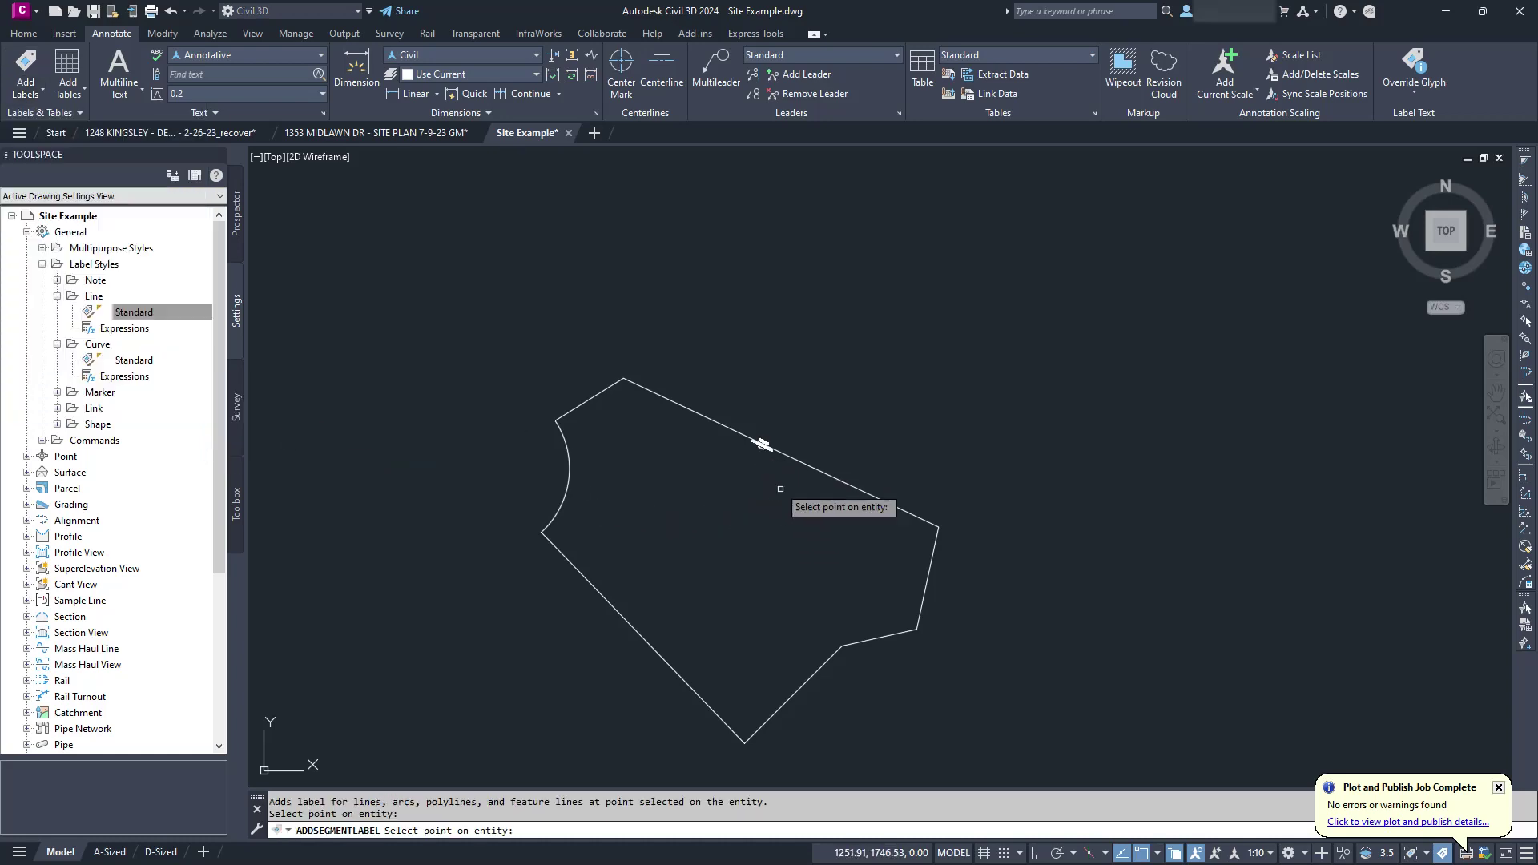
pyautogui.scroll(2, 775, 470)
pyautogui.scroll(5, 776, 470)
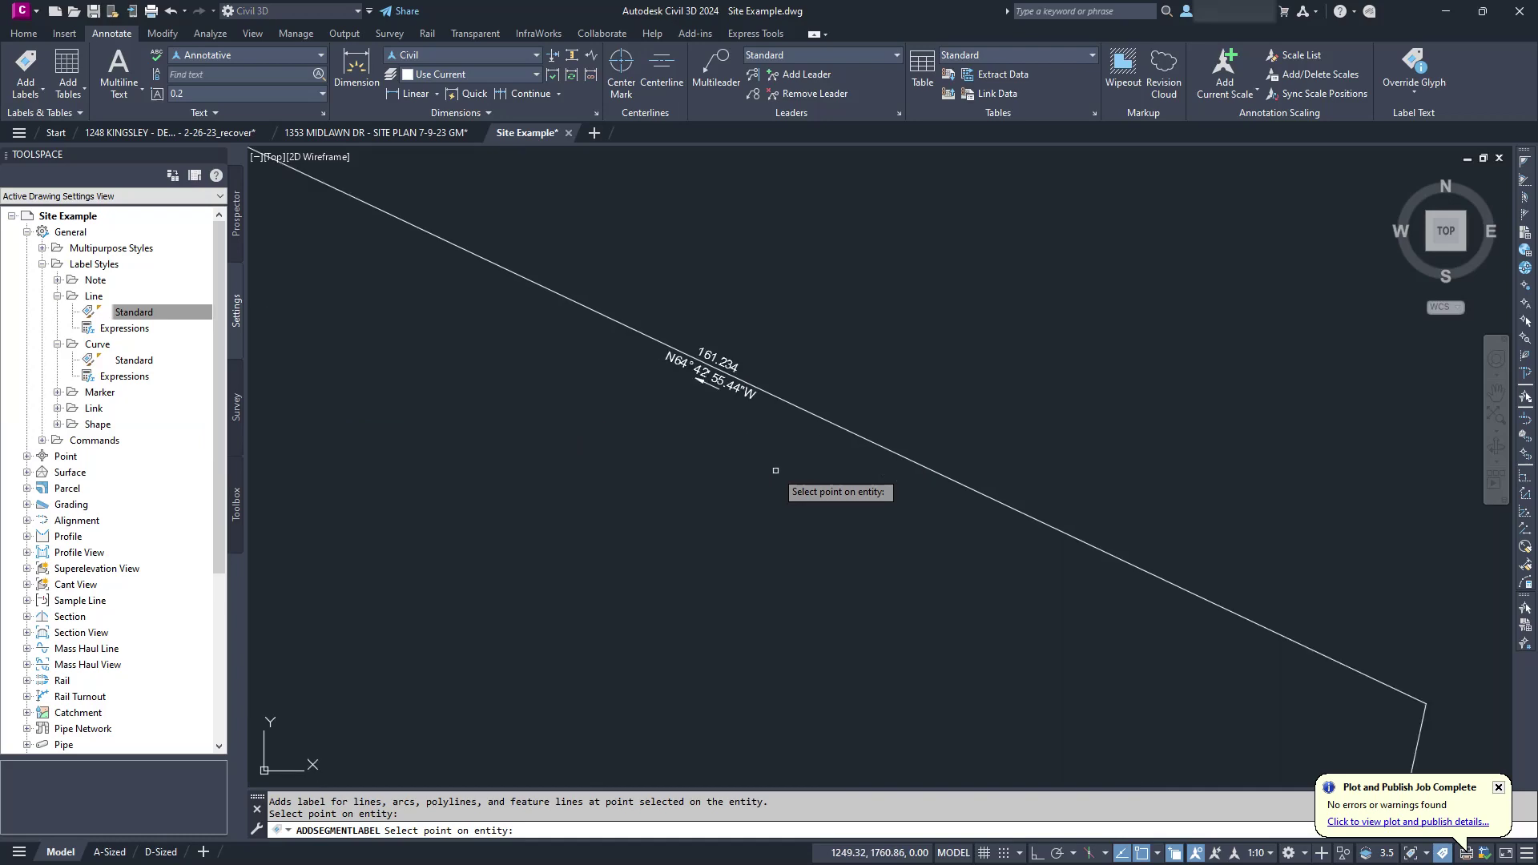
pyautogui.scroll(-2, 776, 470)
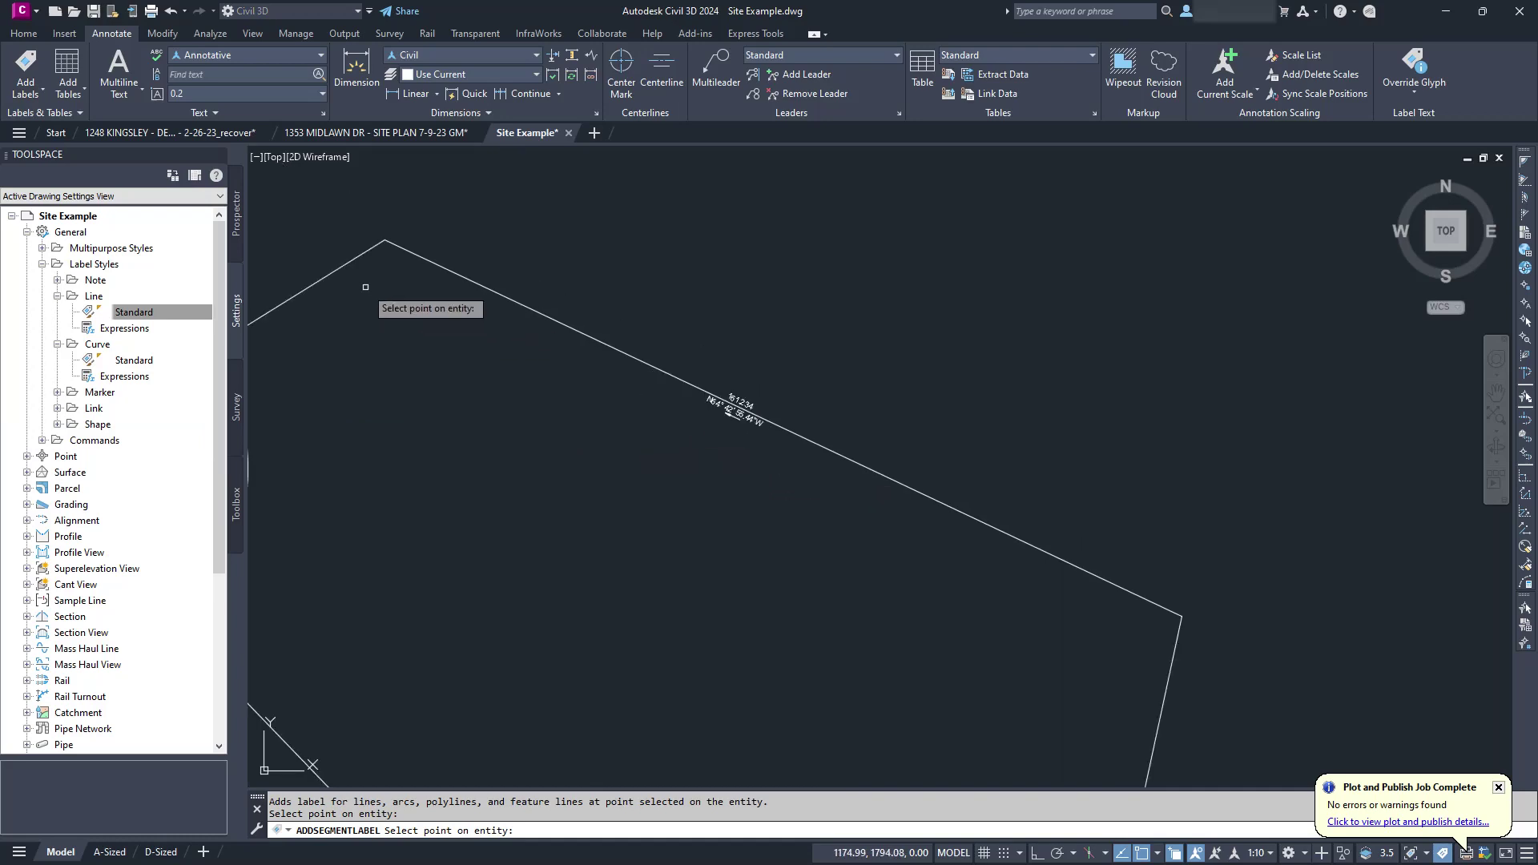
pyautogui.click(335, 273)
pyautogui.moveTo(349, 359); pyautogui.dragTo(509, 275, button='middle')
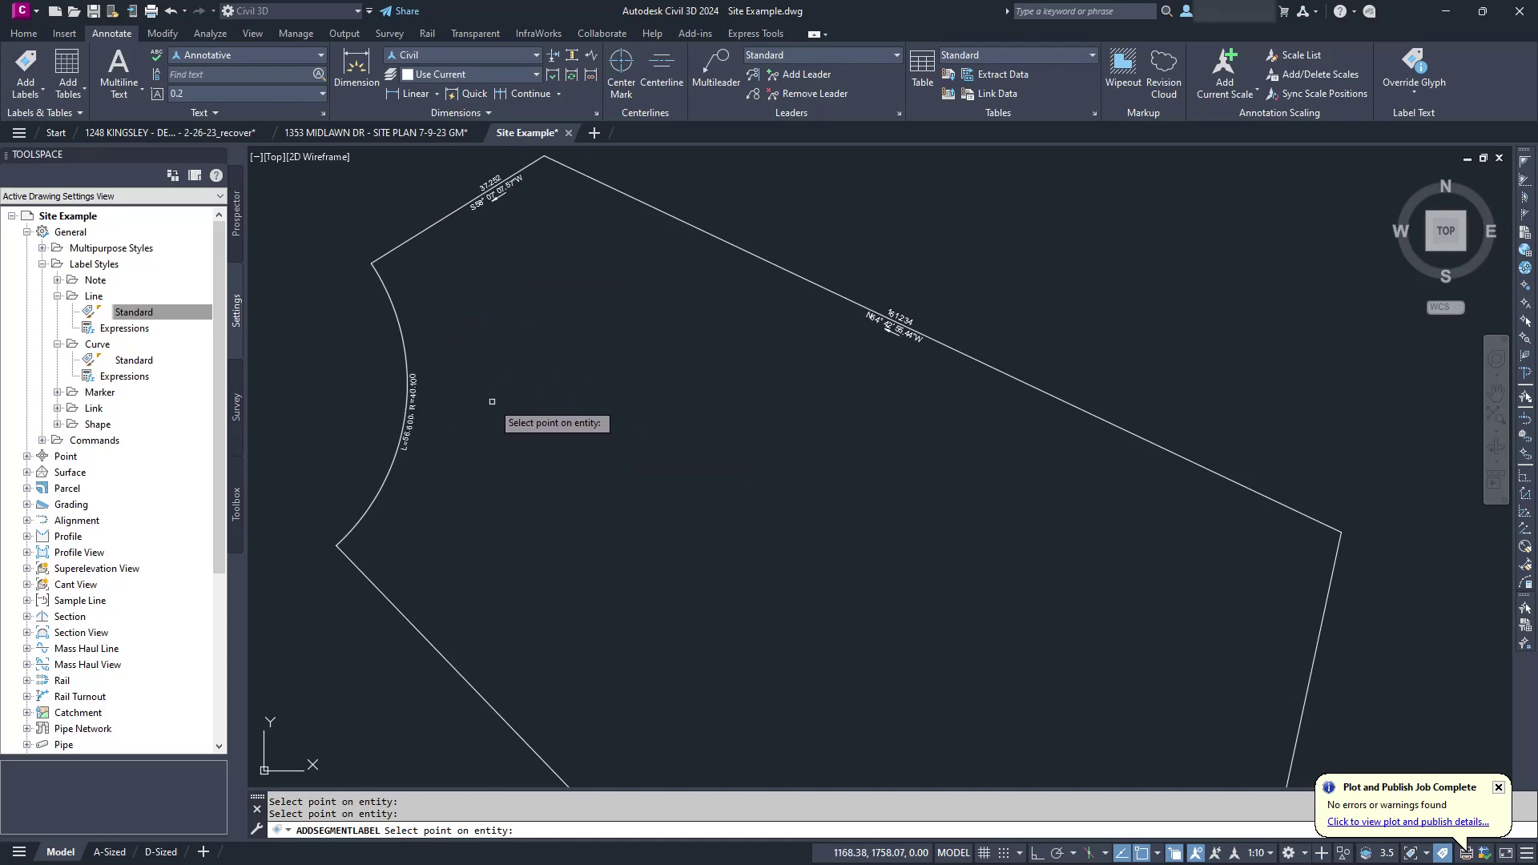
pyautogui.scroll(-3, 395, 340)
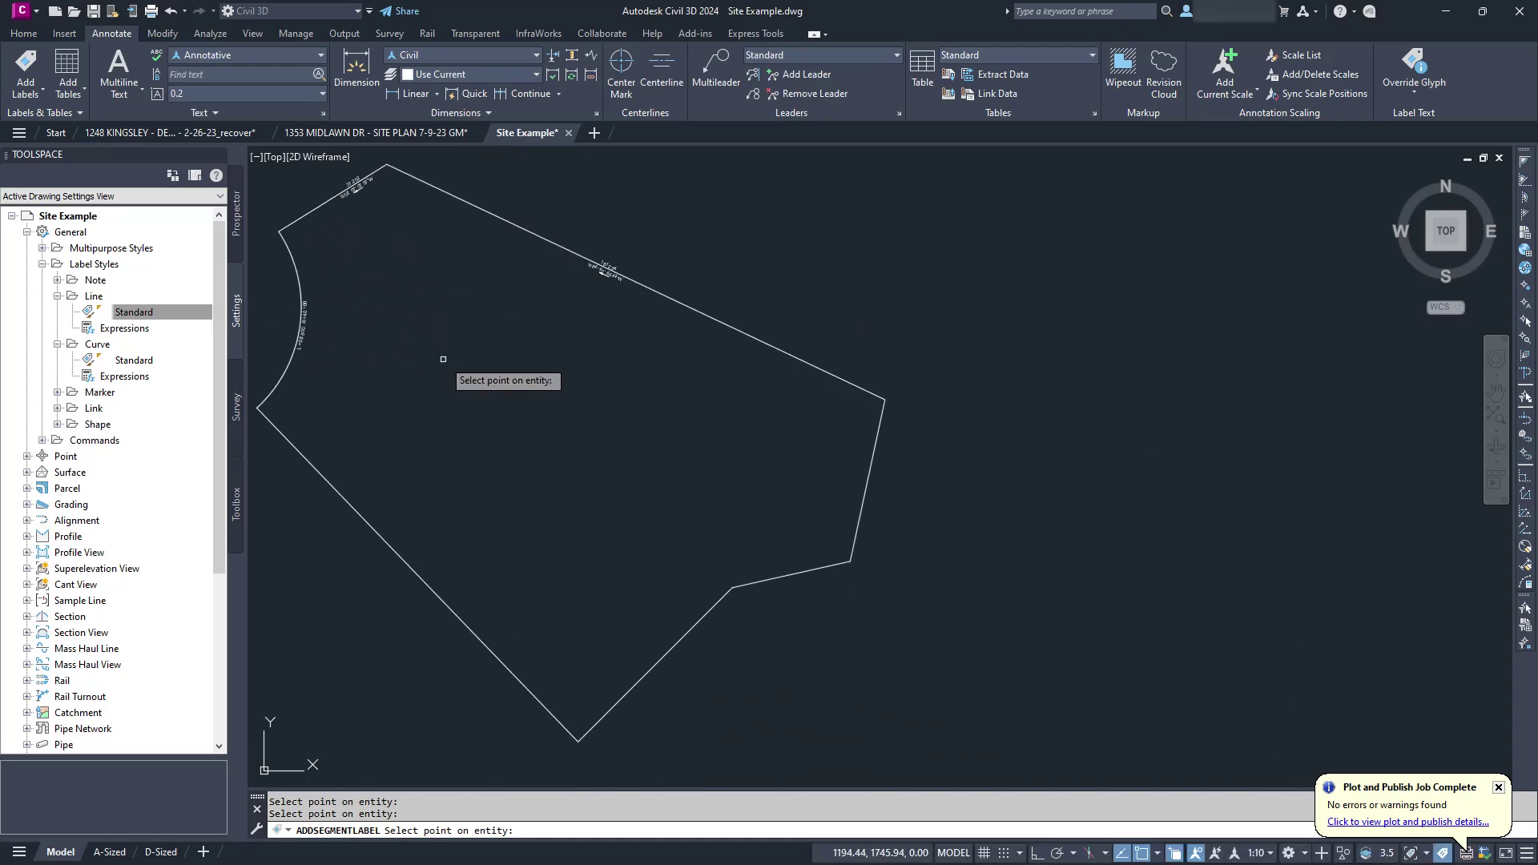
pyautogui.press('Escape')
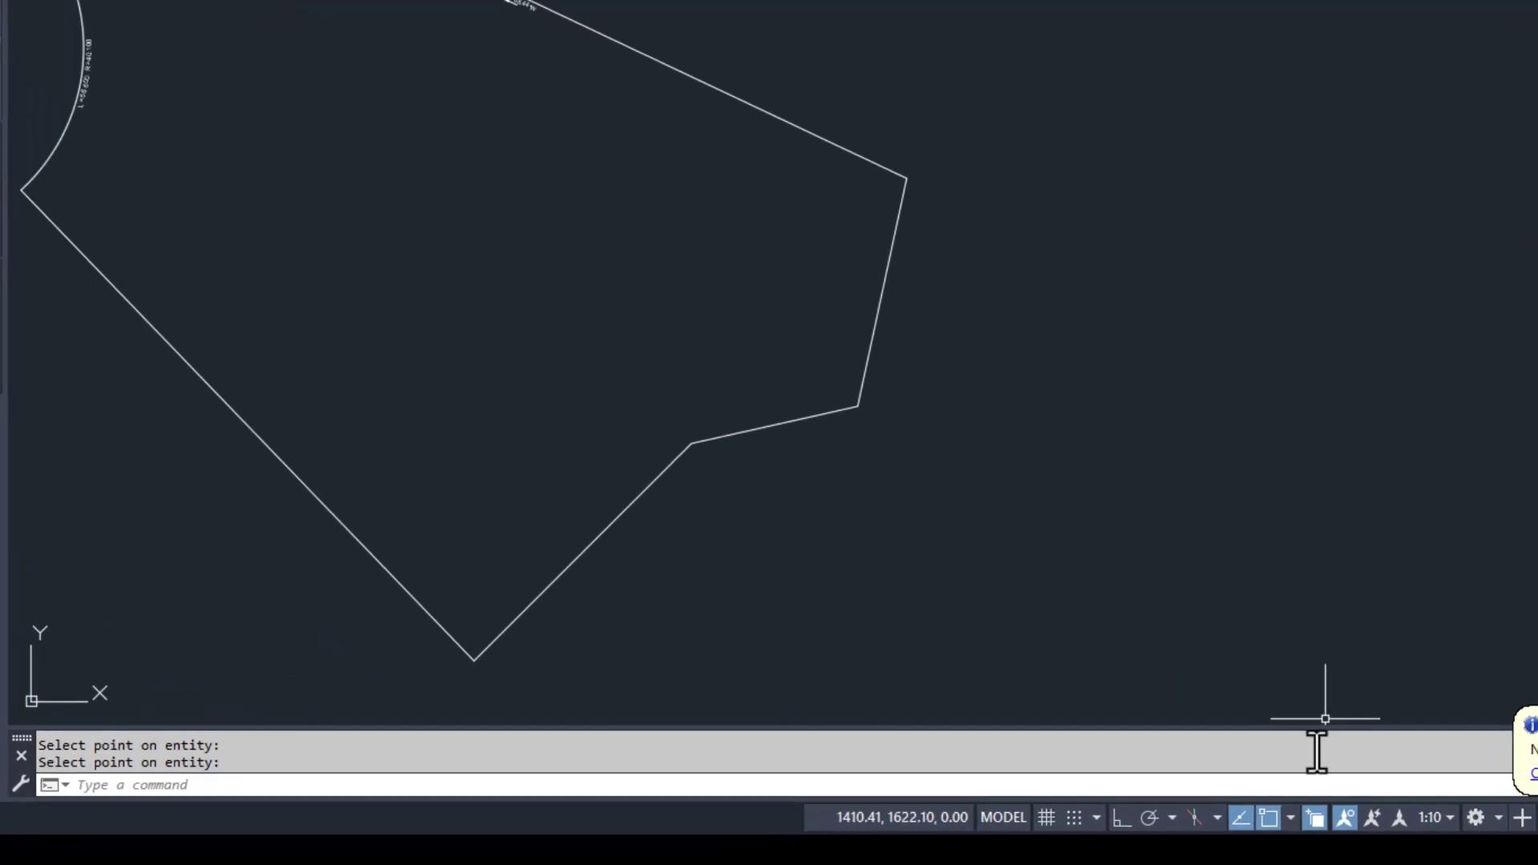
# Set the annotation scale to 1:20, then undo the added segment labels
pyautogui.click(1434, 818)
pyautogui.scroll(-1, 1431, 676)
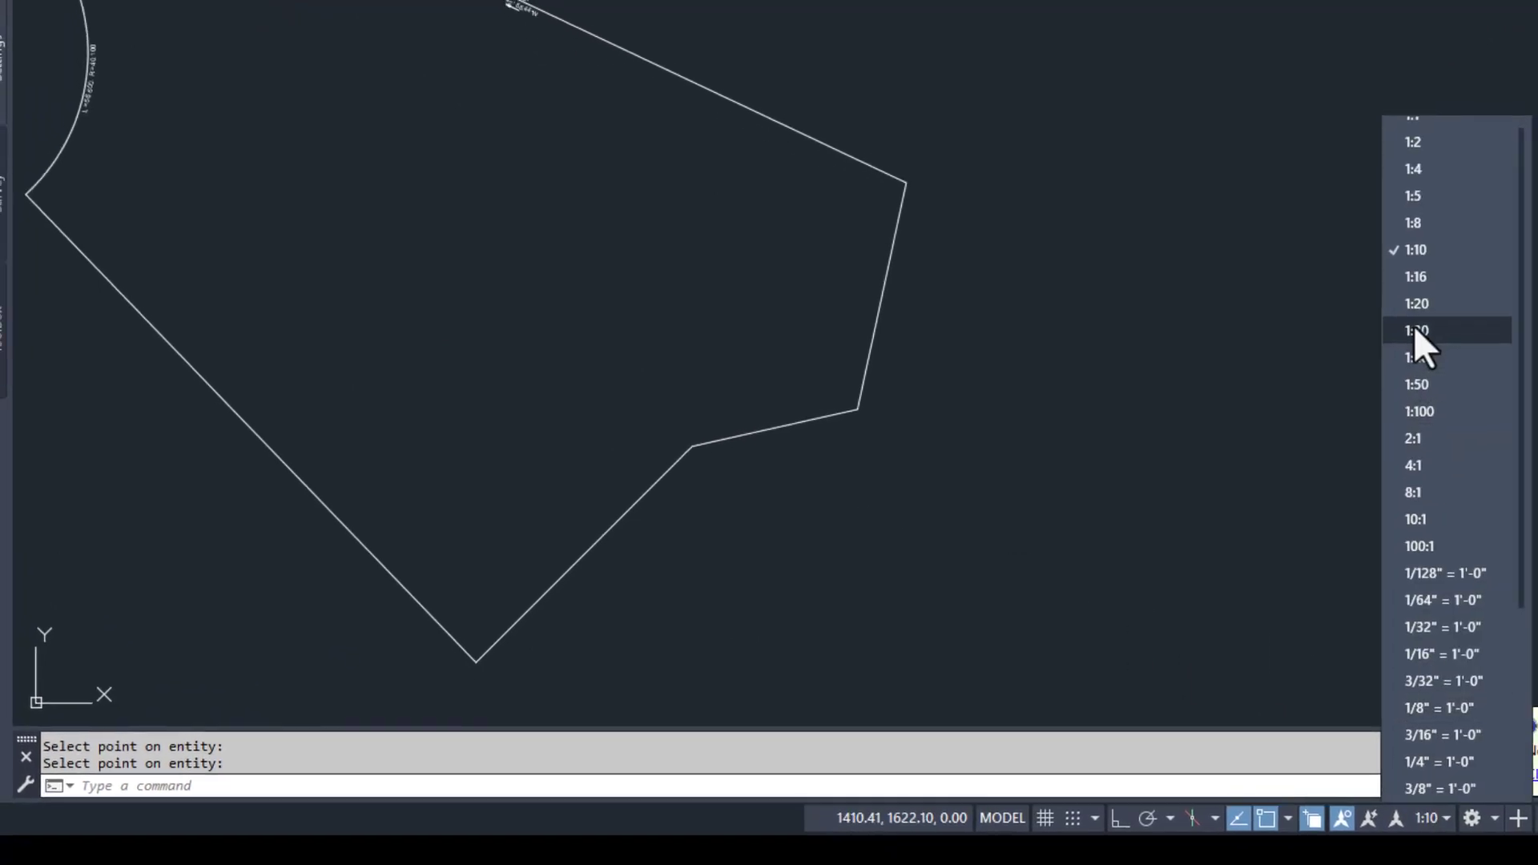
pyautogui.click(1413, 330)
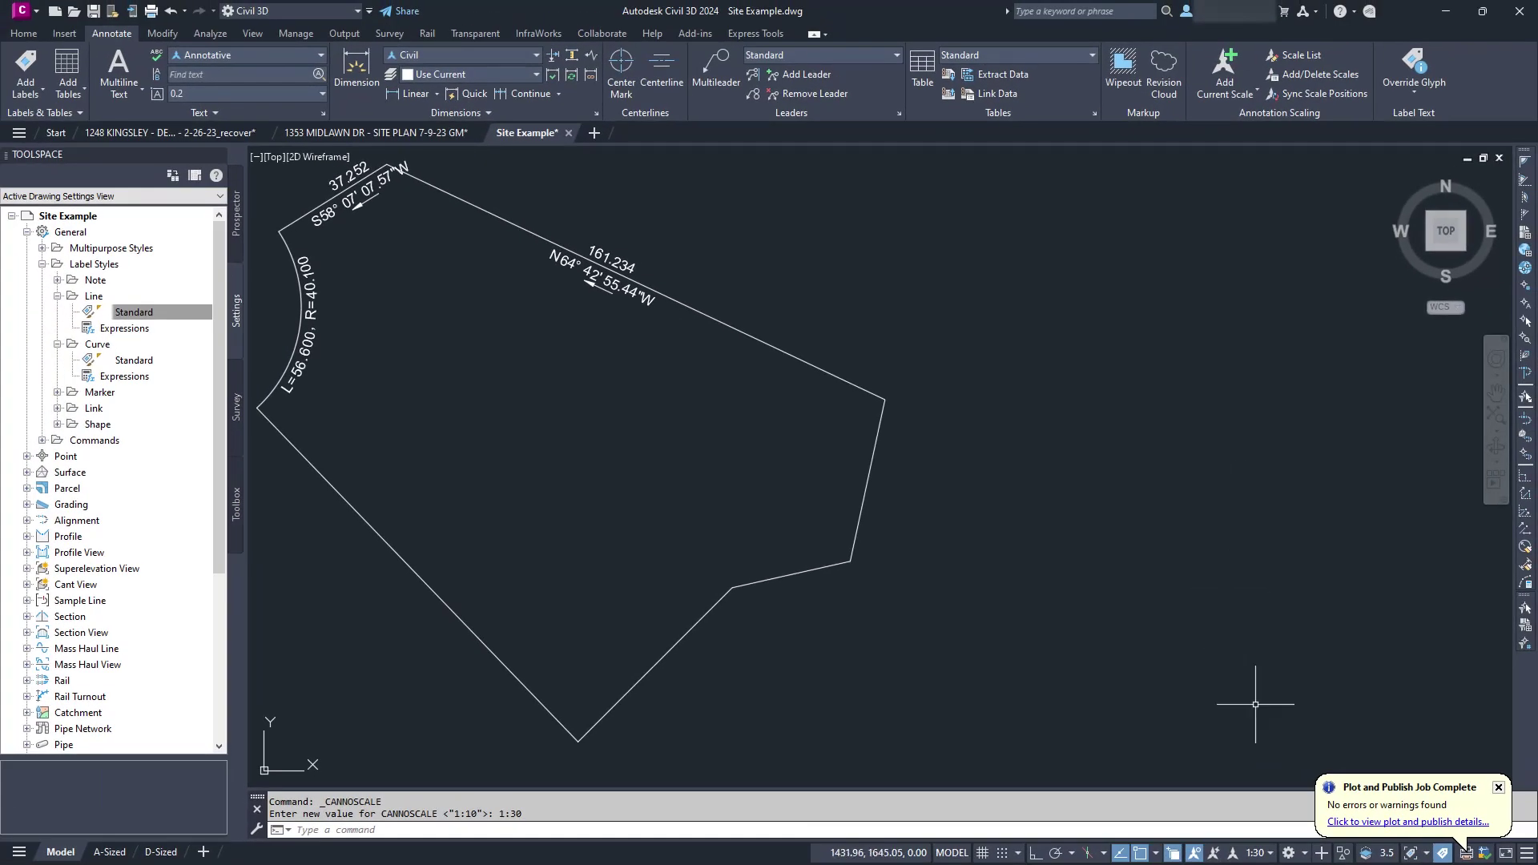
pyautogui.click(1256, 851)
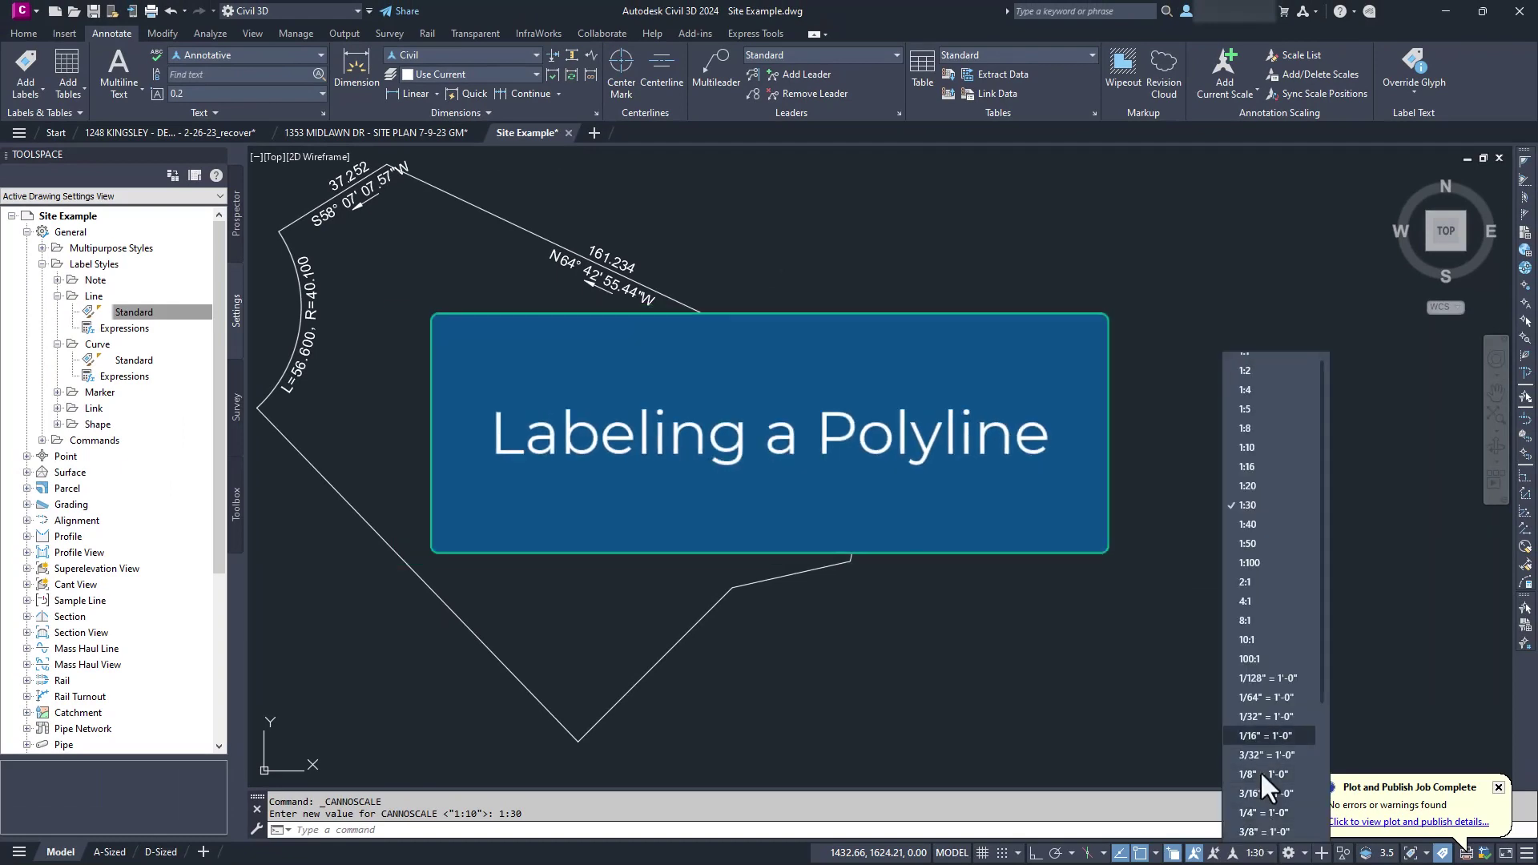
pyautogui.click(1261, 487)
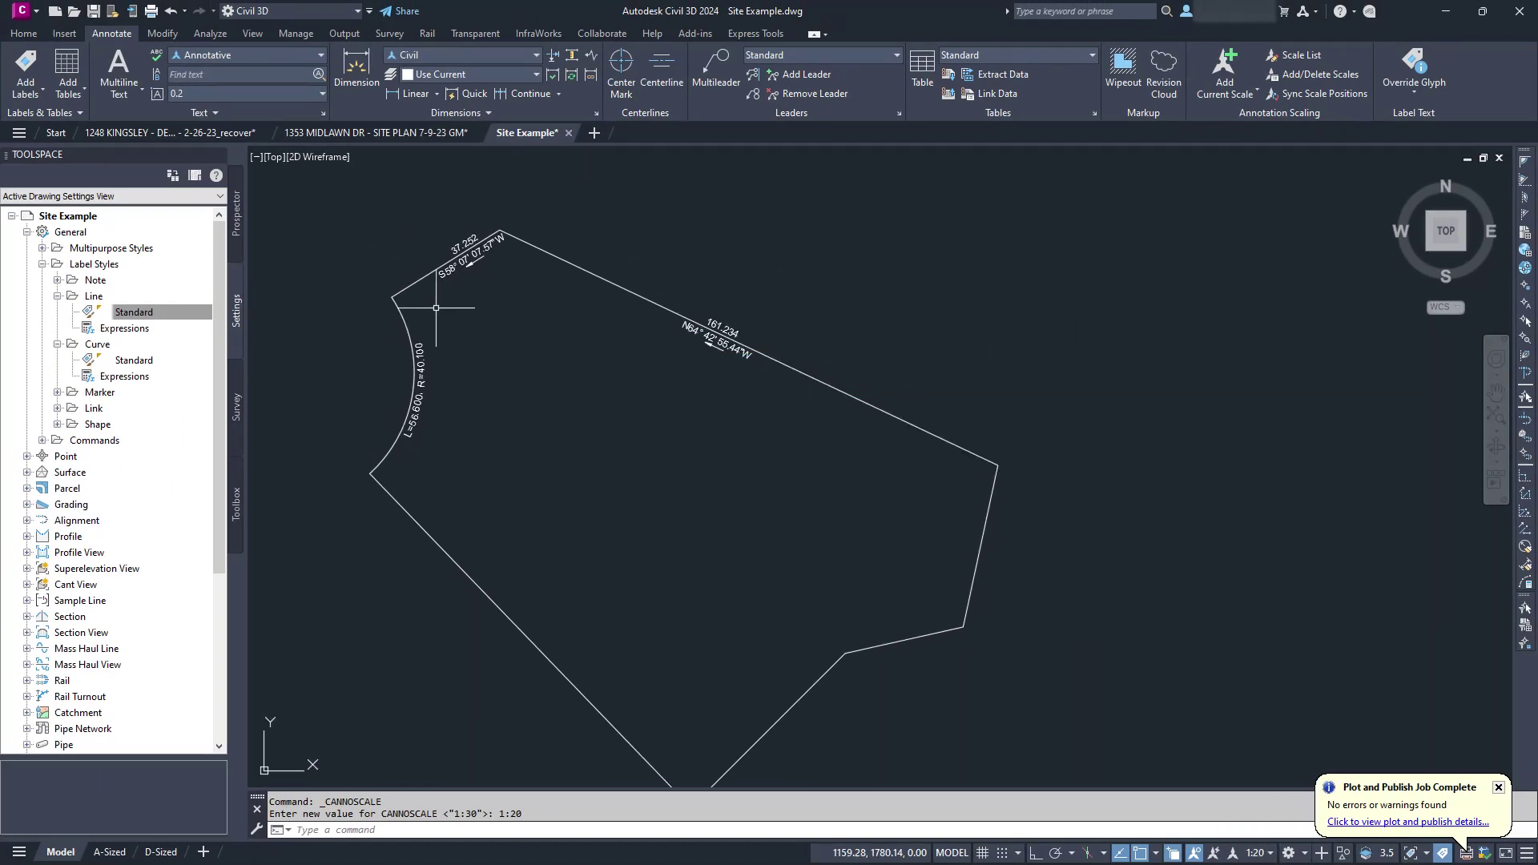
pyautogui.hotkey('ctrl', 'z')
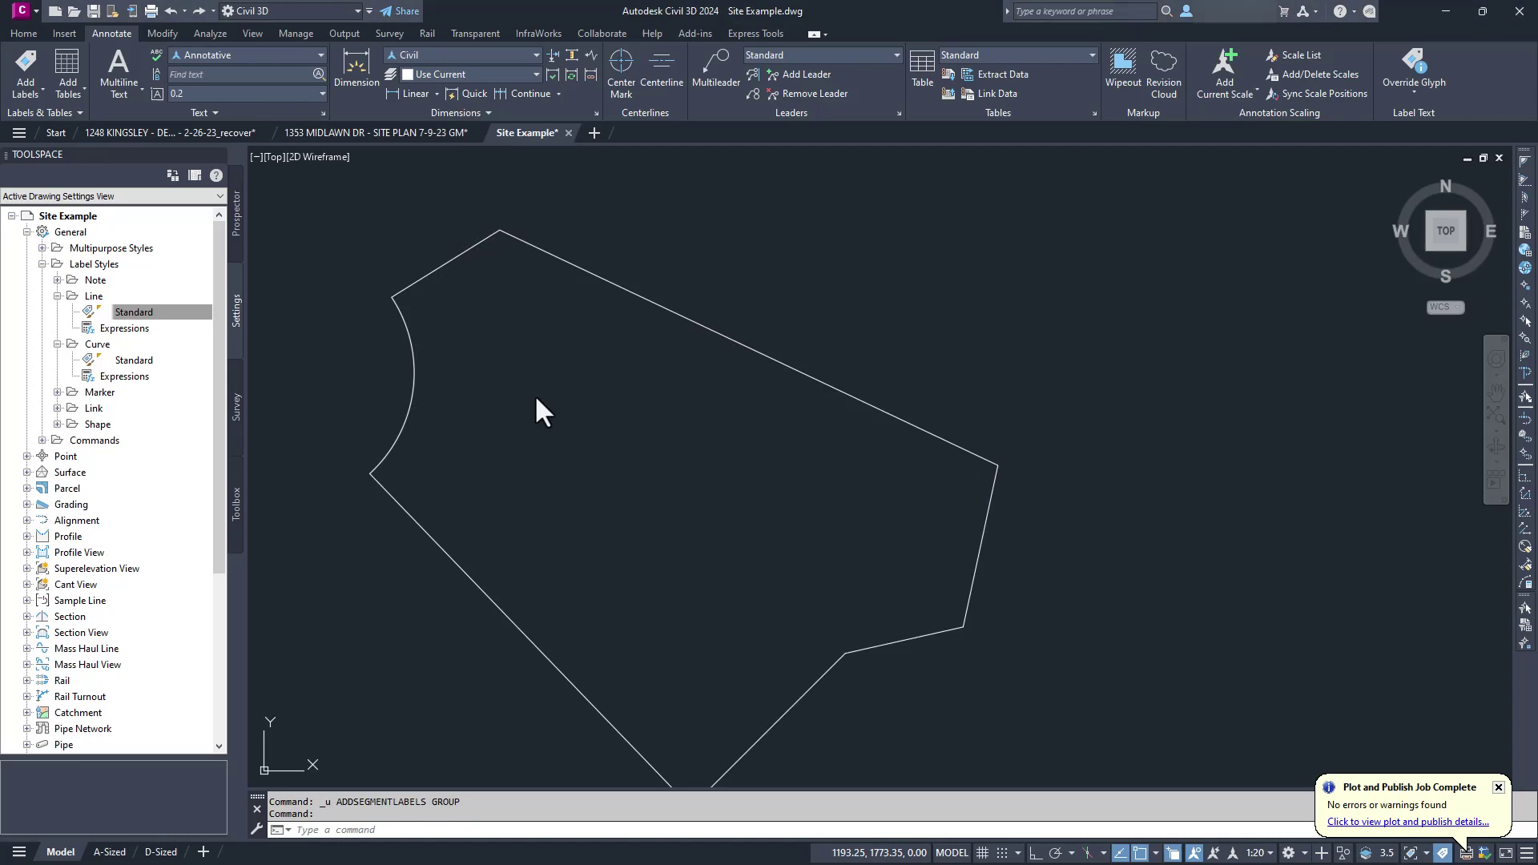
# Window-select and Join the eight lot boundary pieces into a single polyline
pyautogui.click(24, 31)
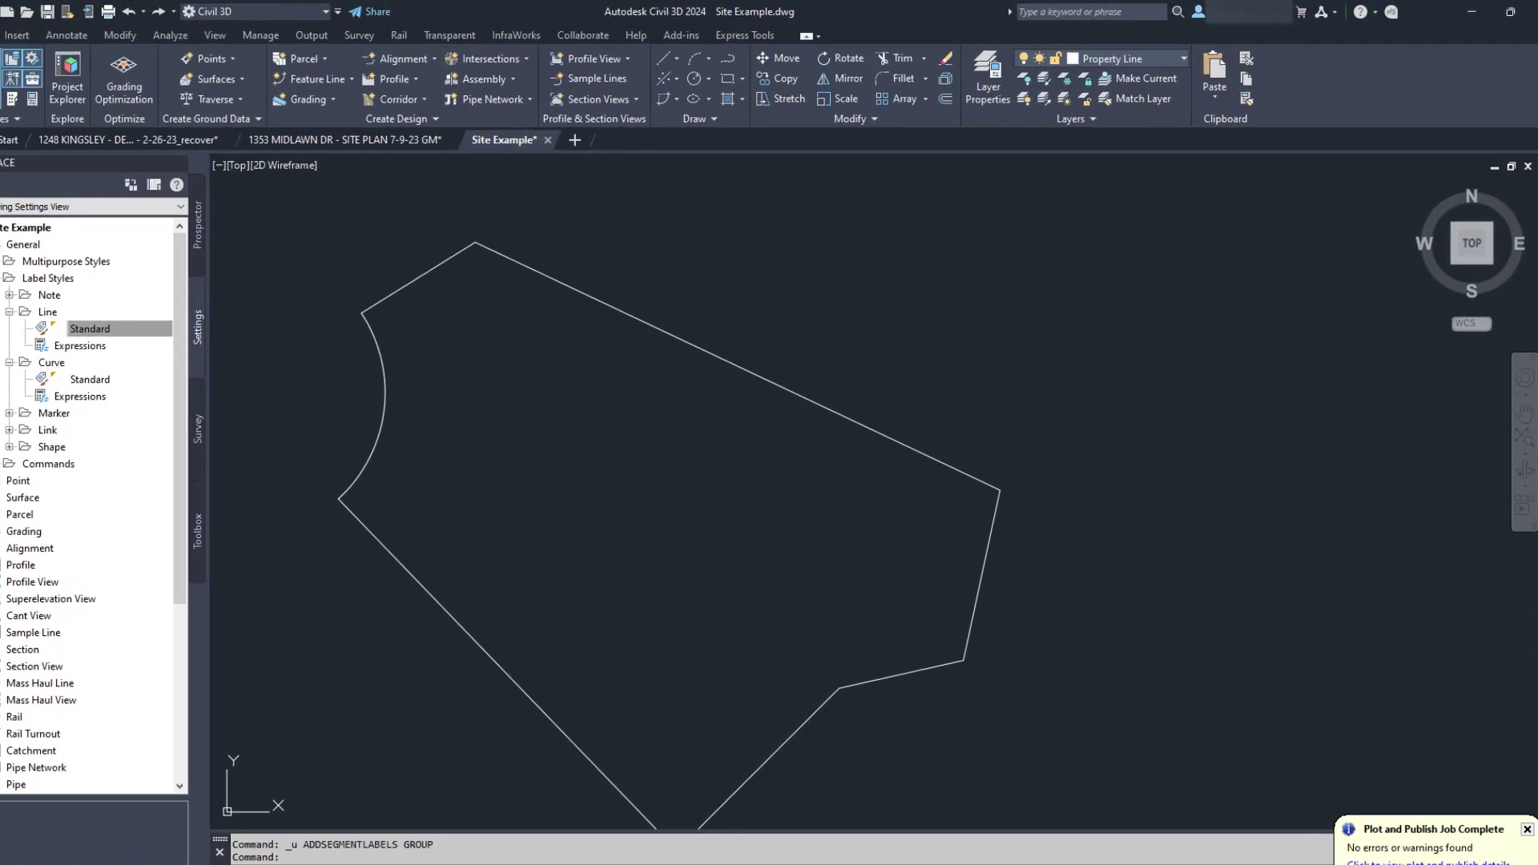
pyautogui.moveTo(849, 109)
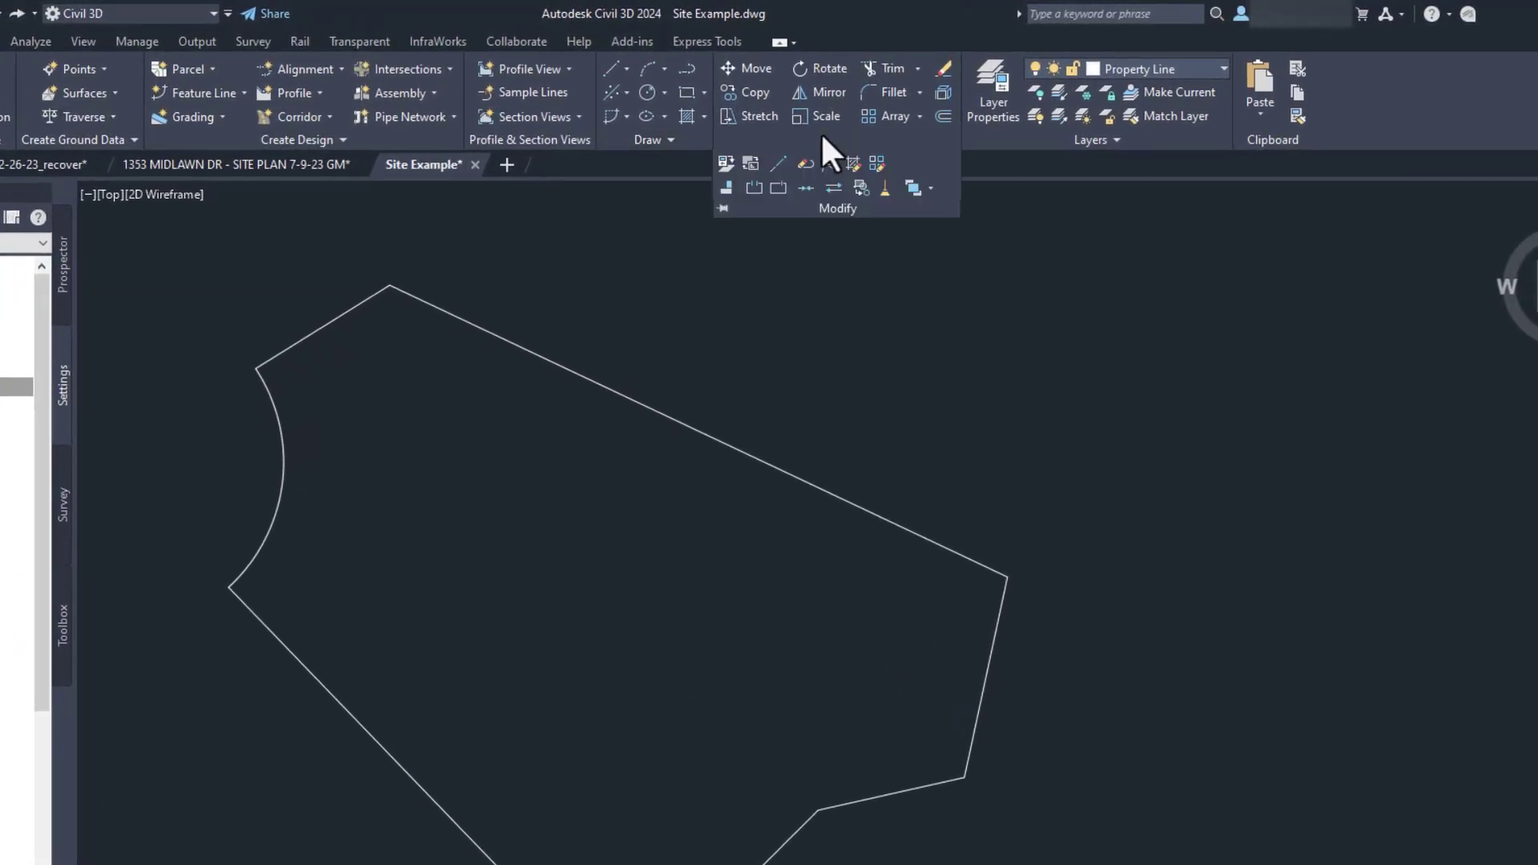
pyautogui.click(805, 186)
pyautogui.click(167, 272)
pyautogui.scroll(-2, 857, 685)
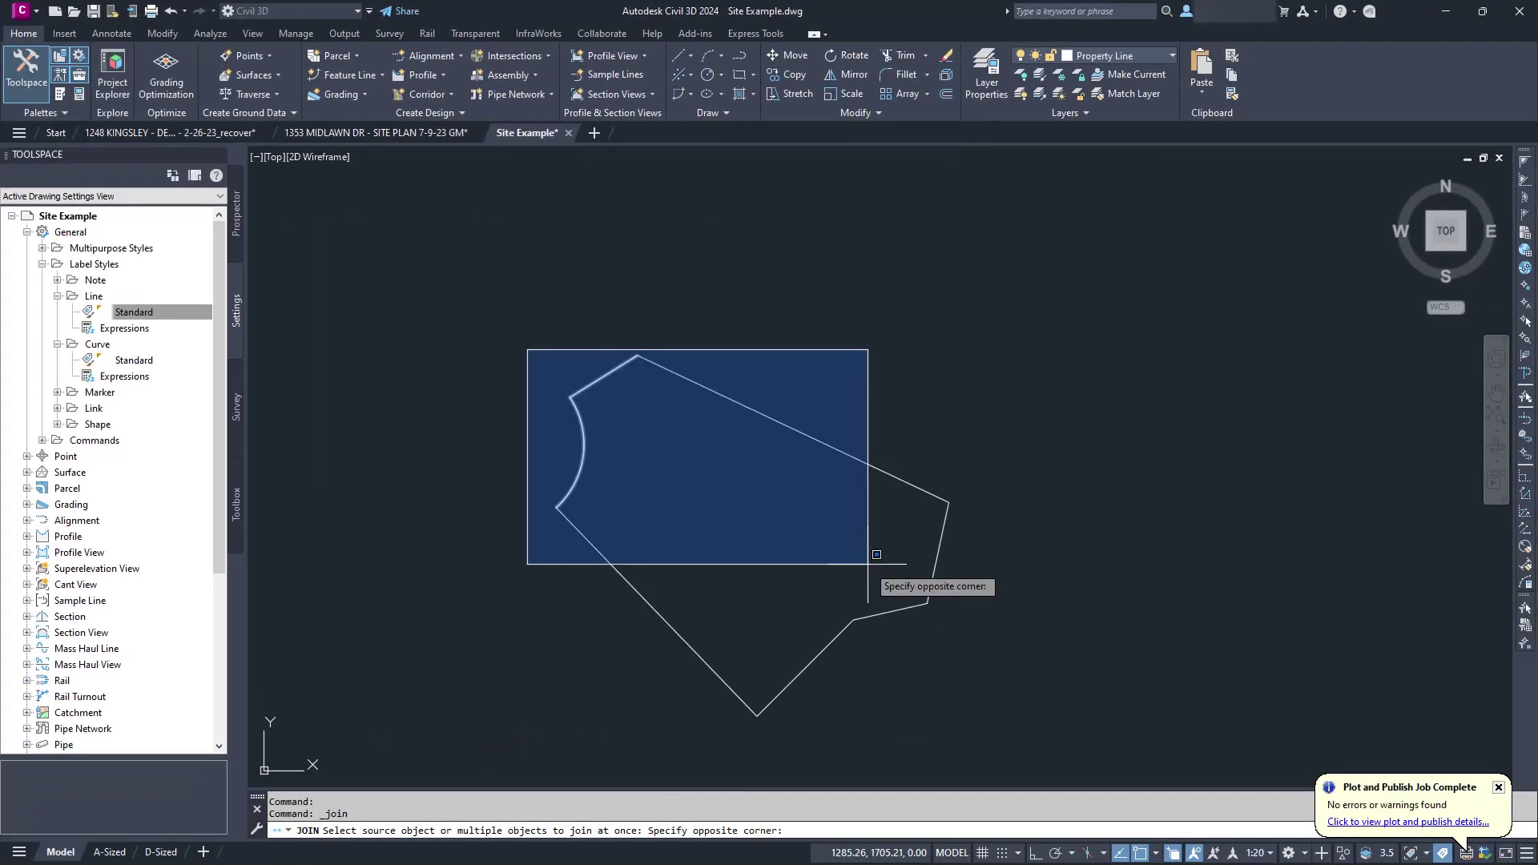
pyautogui.click(869, 564)
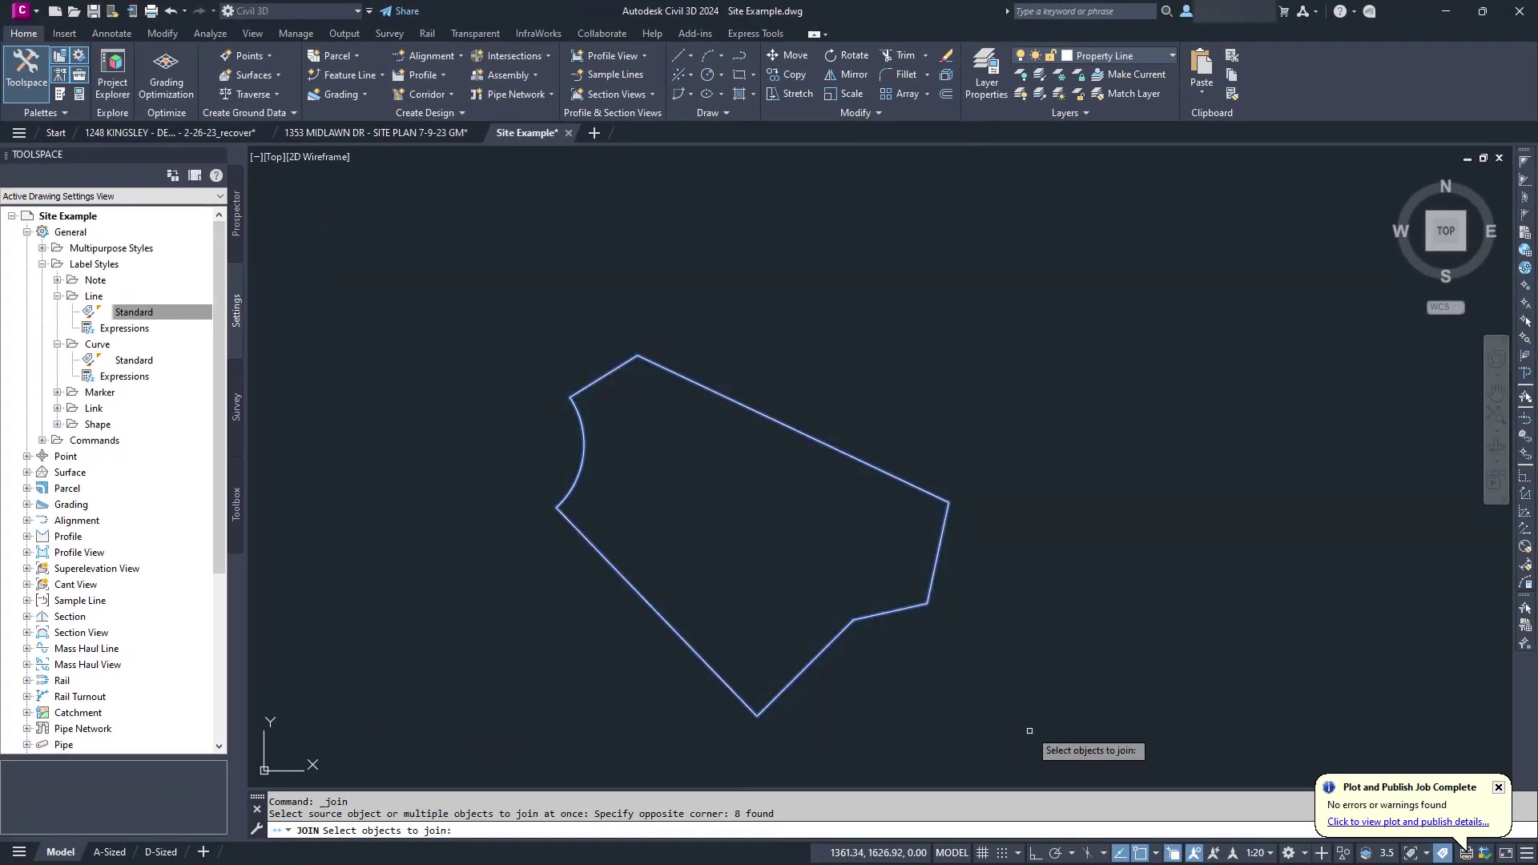
pyautogui.press('Return')
pyautogui.click(934, 551)
pyautogui.press('Escape')
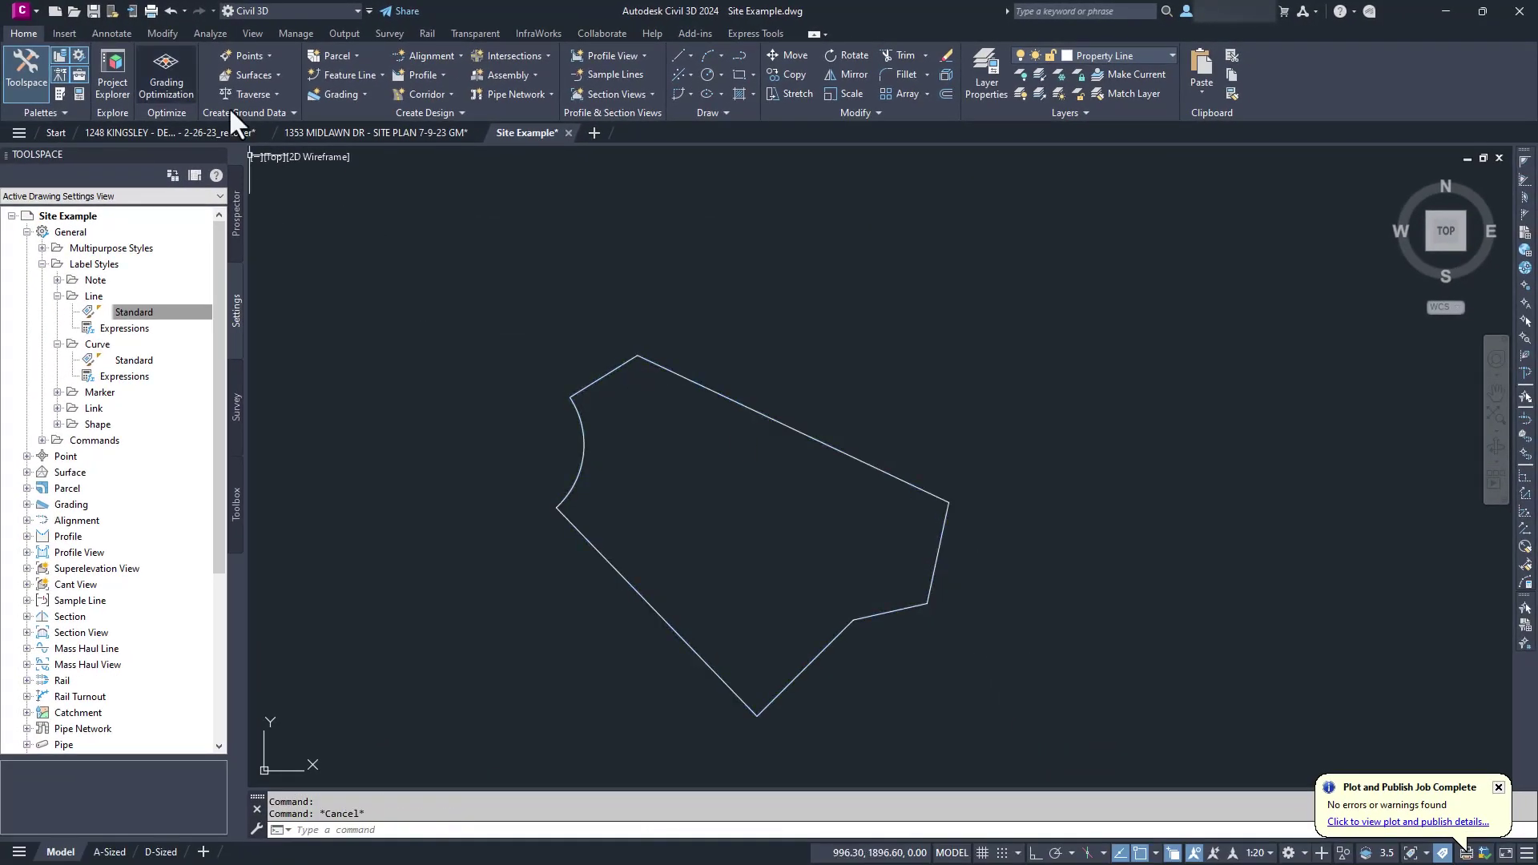
# Start Add Multiple Segment Line/Curve Labels from Annotate > Add Labels
pyautogui.click(111, 32)
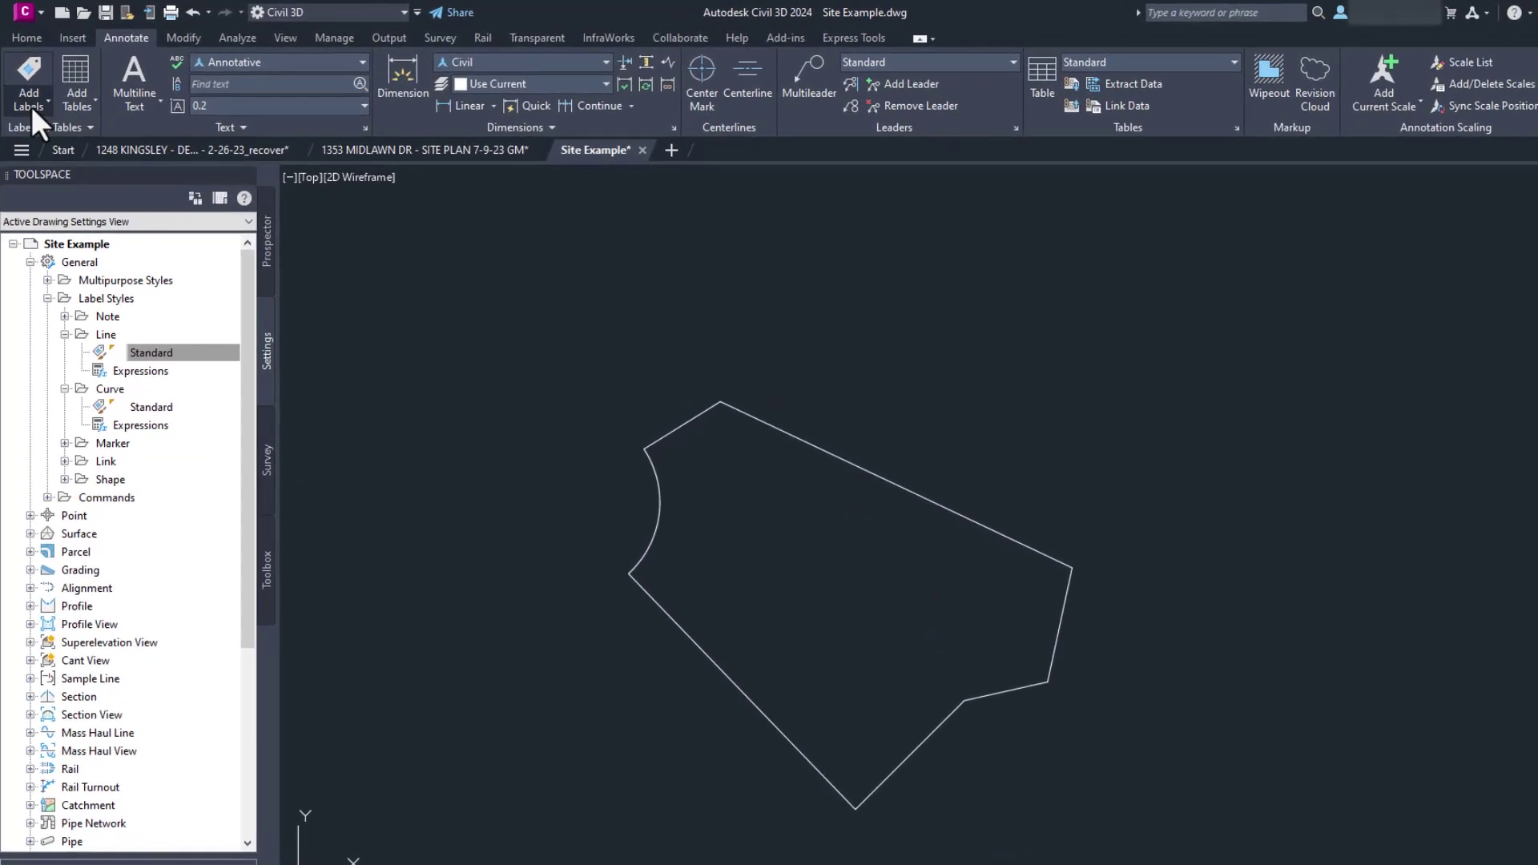
pyautogui.click(31, 107)
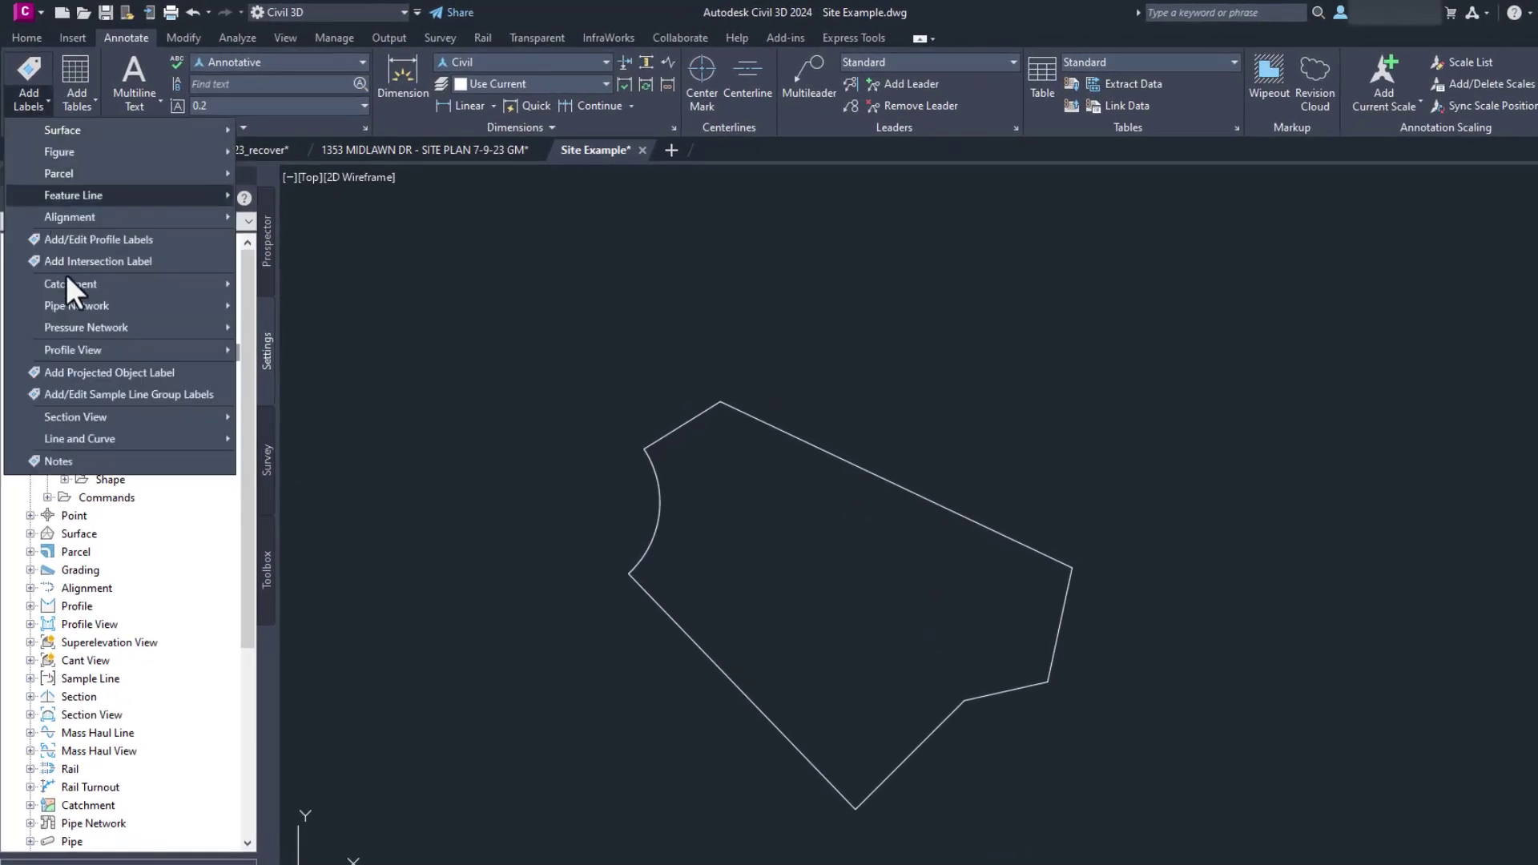
pyautogui.moveTo(149, 439)
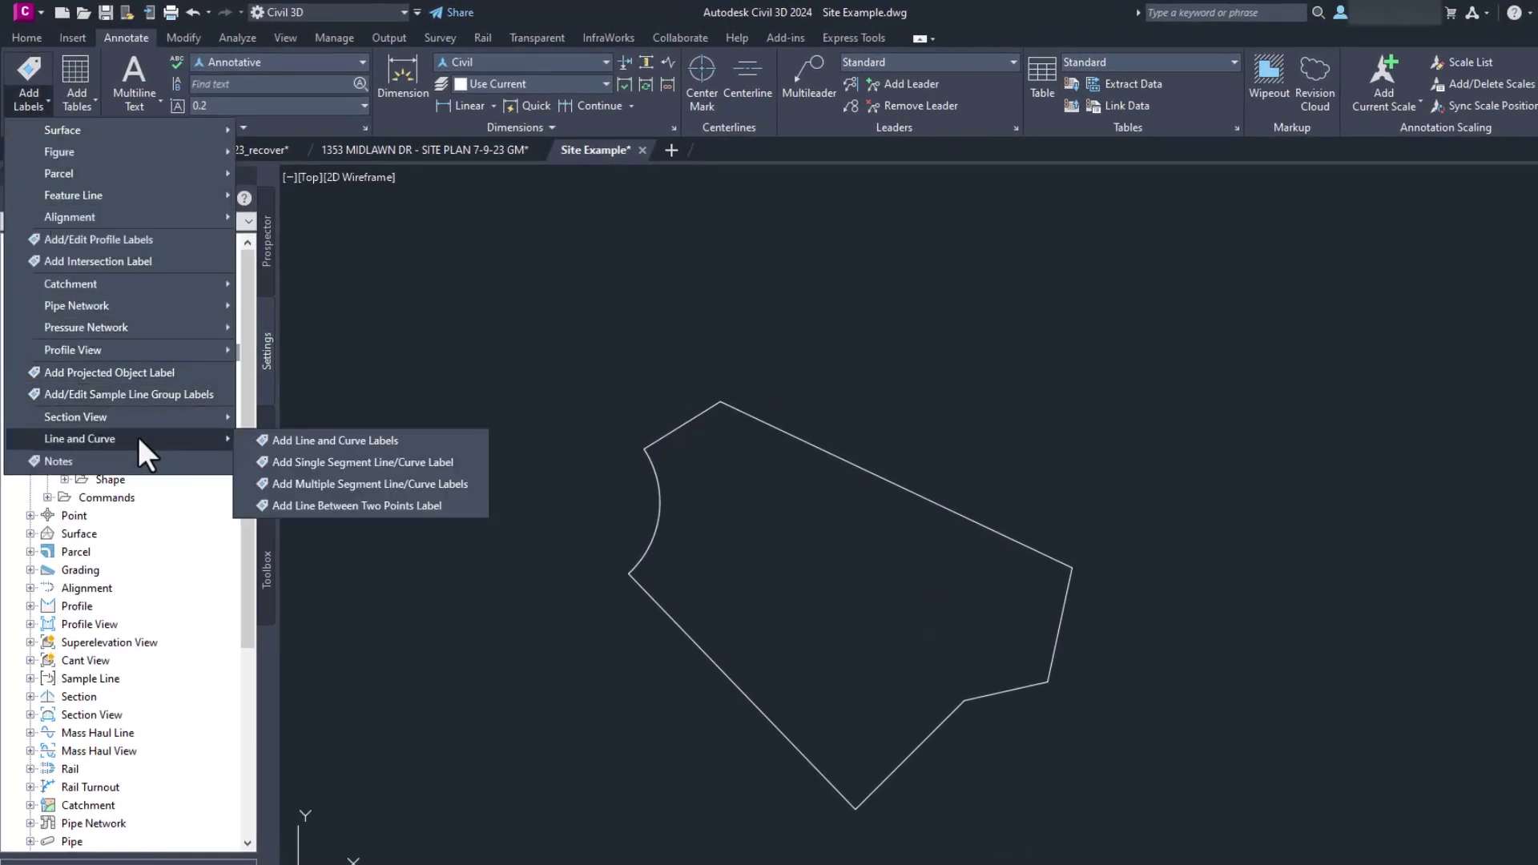
pyautogui.click(342, 483)
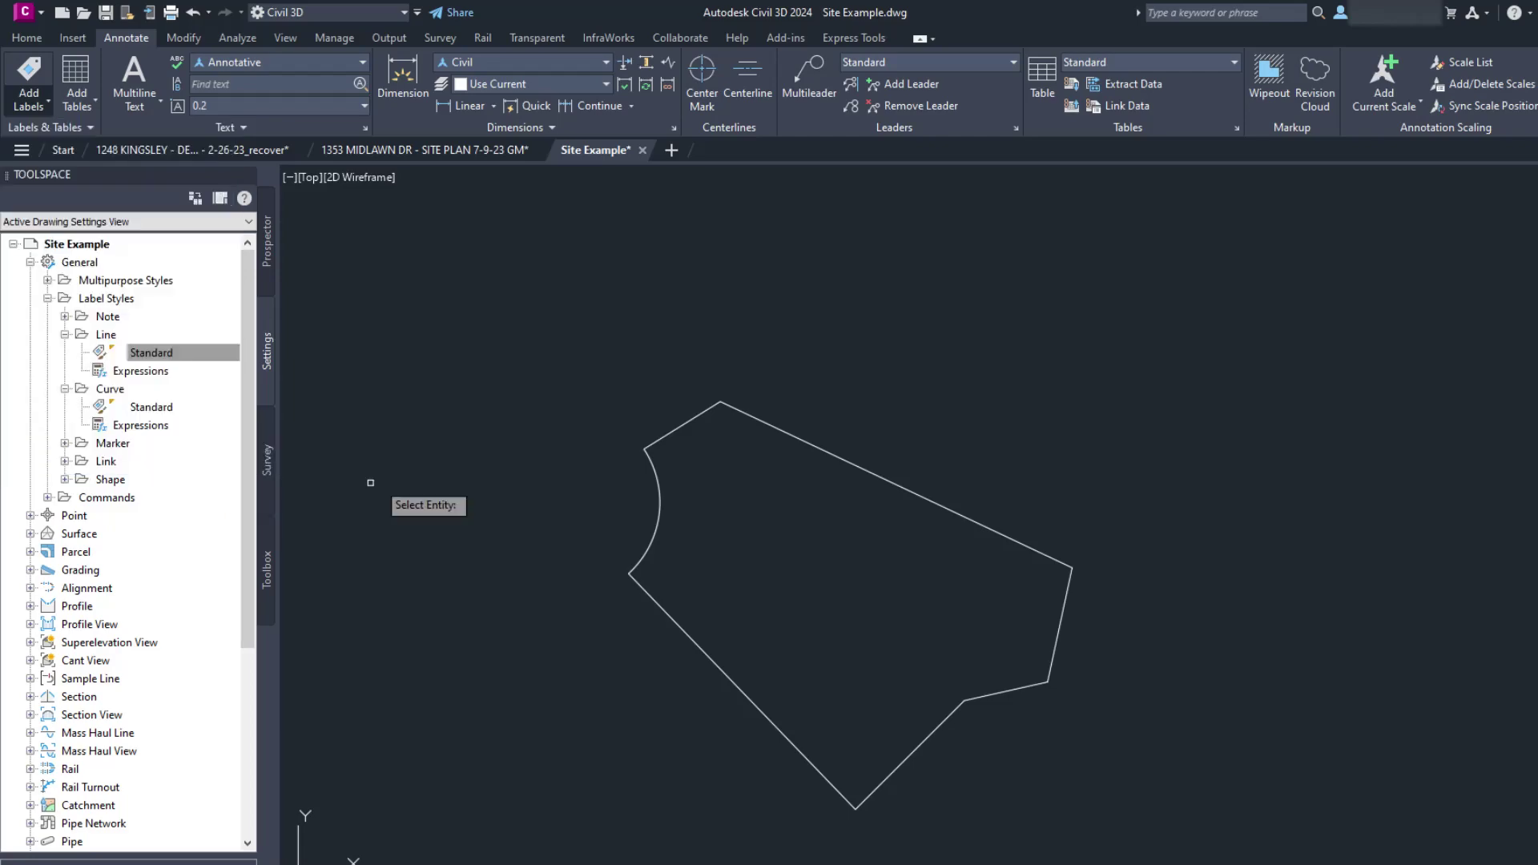
# Pick the joined lot polyline to label all segments, e.g. 161.234 N64°42'55.44"W and arc L=56.600, R=40.100
pyautogui.click(817, 444)
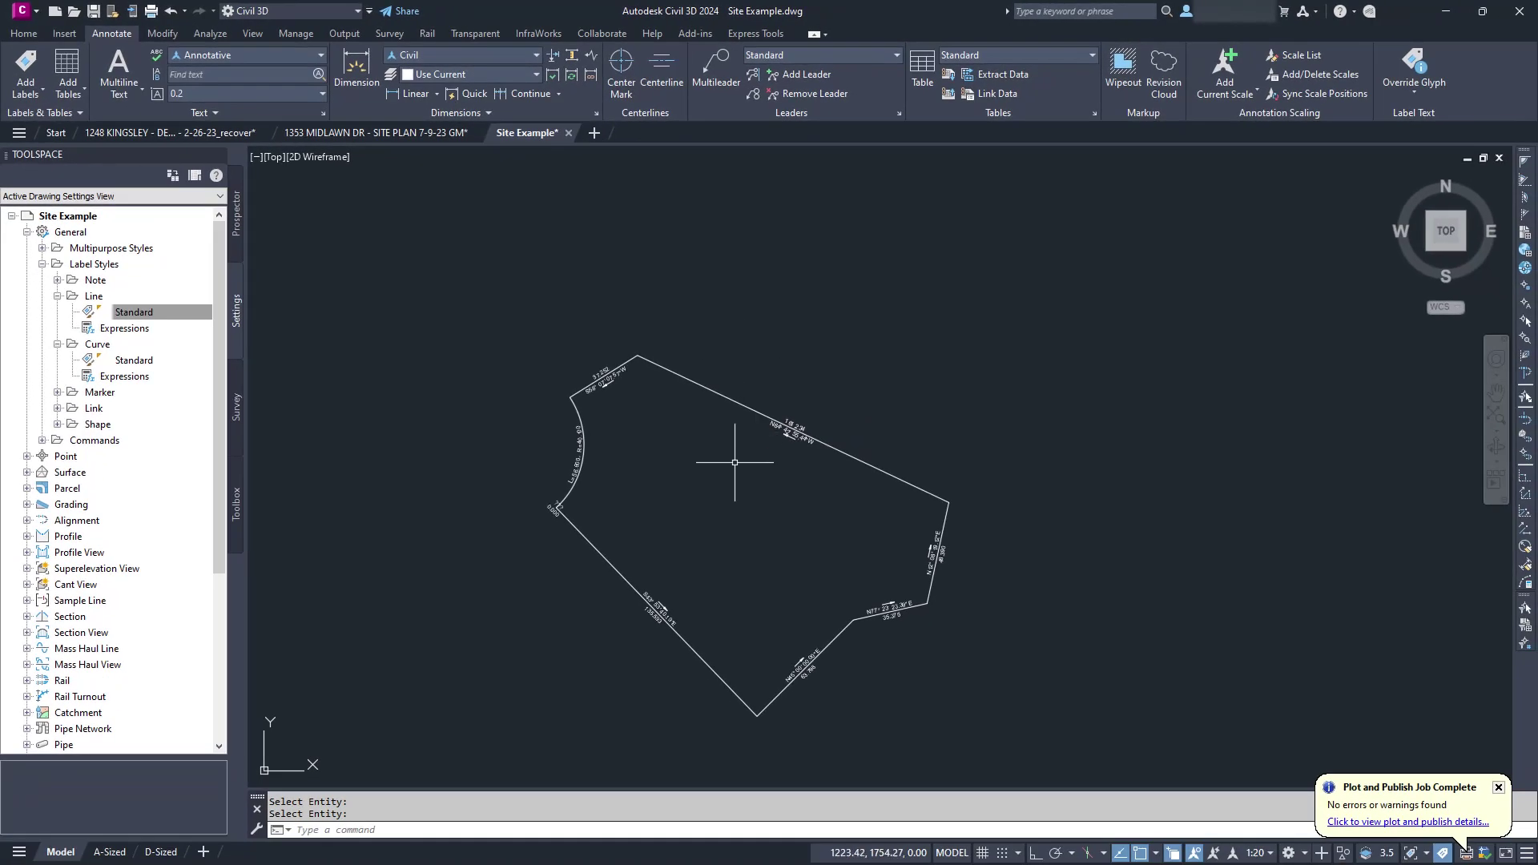
pyautogui.scroll(2, 844, 426)
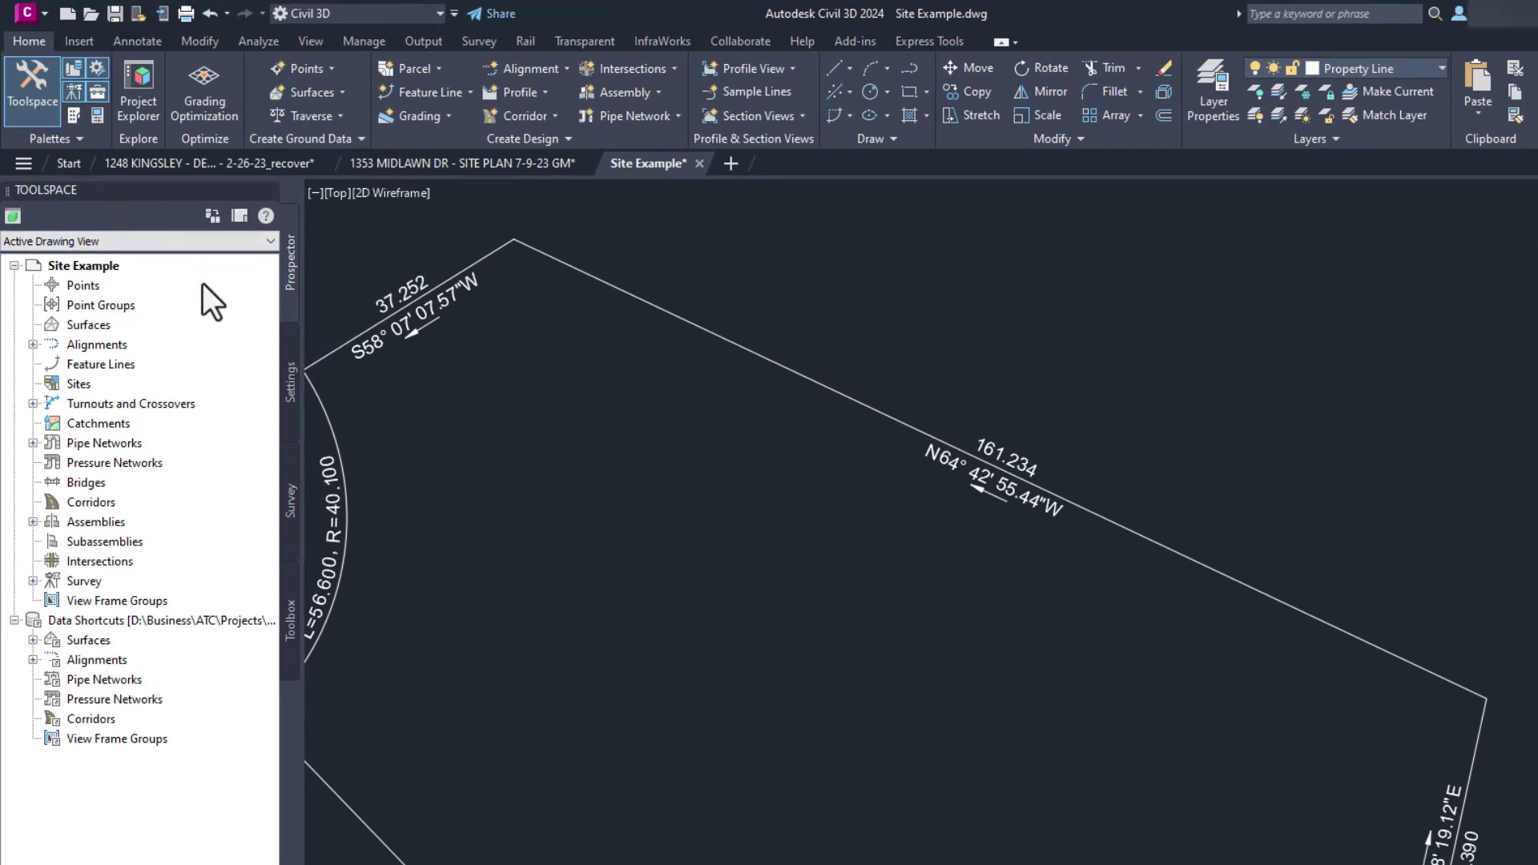
# In Toolspace Settings, expand General > Label Styles > Line and right-click the Standard style
pyautogui.click(291, 378)
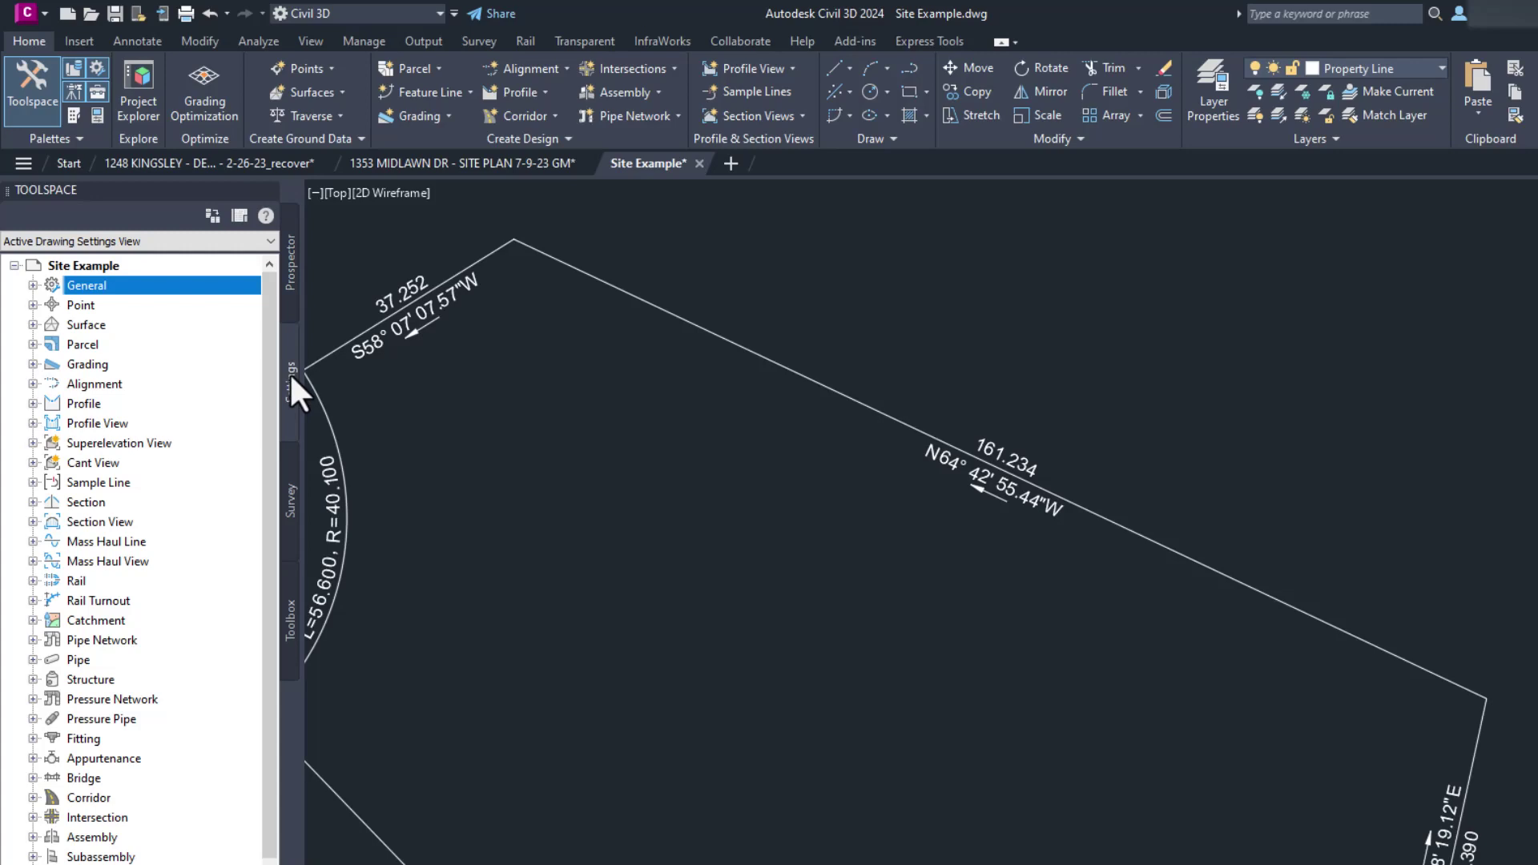
pyautogui.click(33, 285)
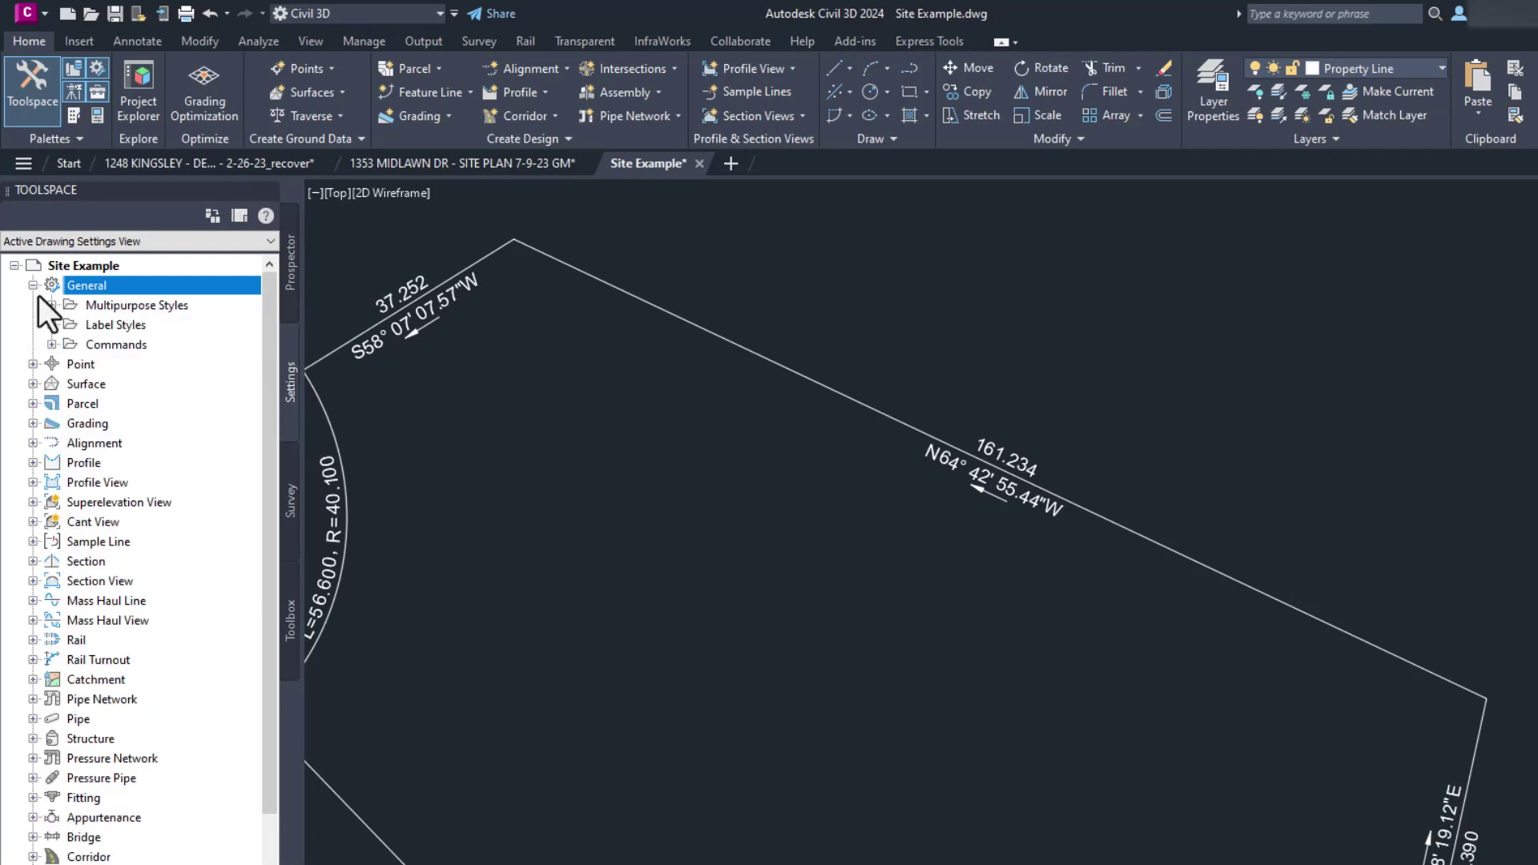
pyautogui.click(52, 324)
pyautogui.click(70, 364)
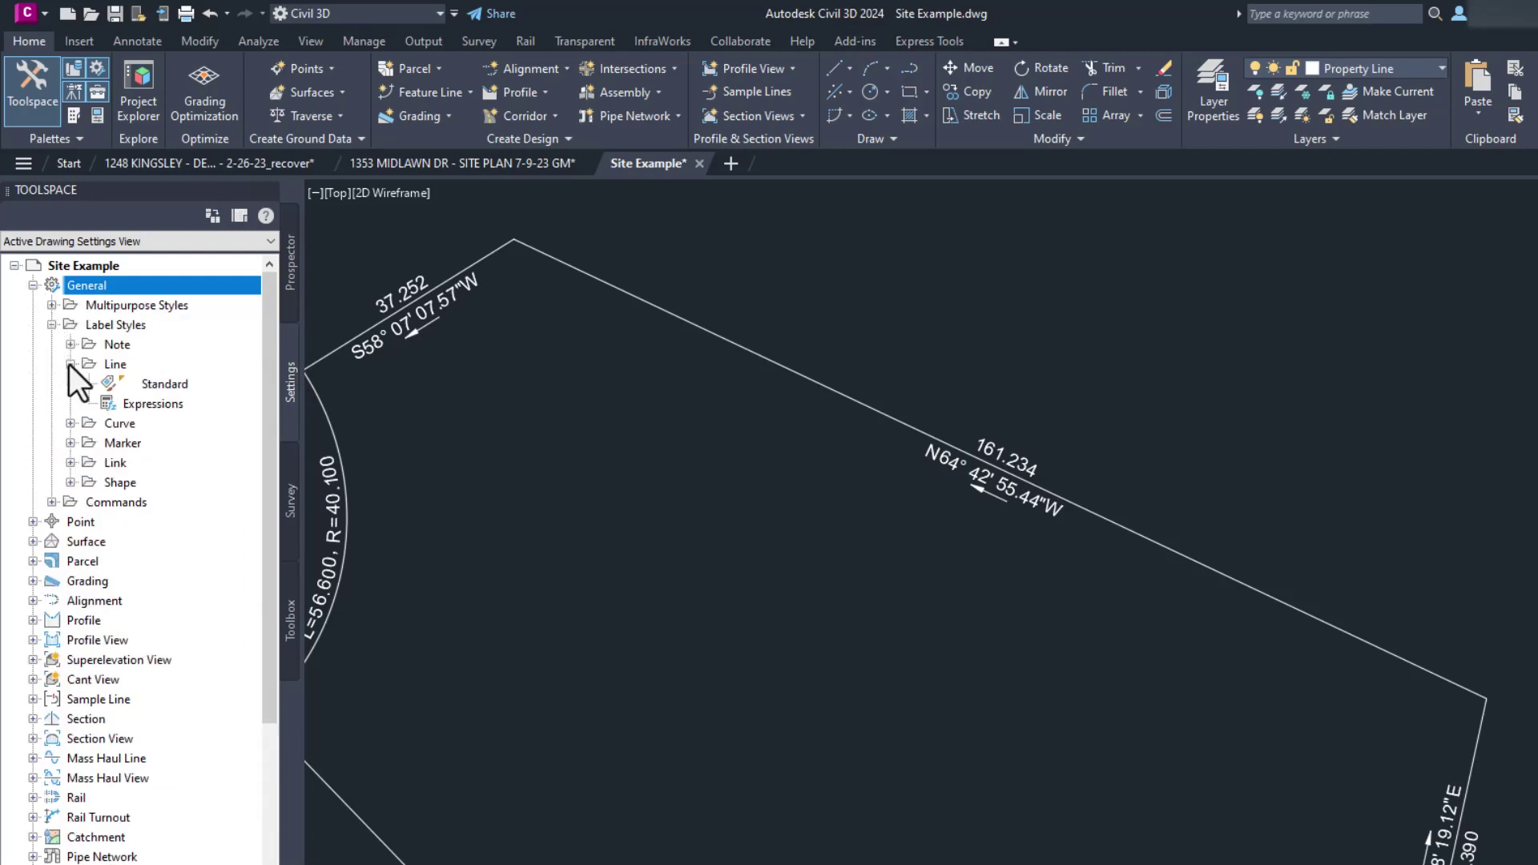
pyautogui.click(176, 388)
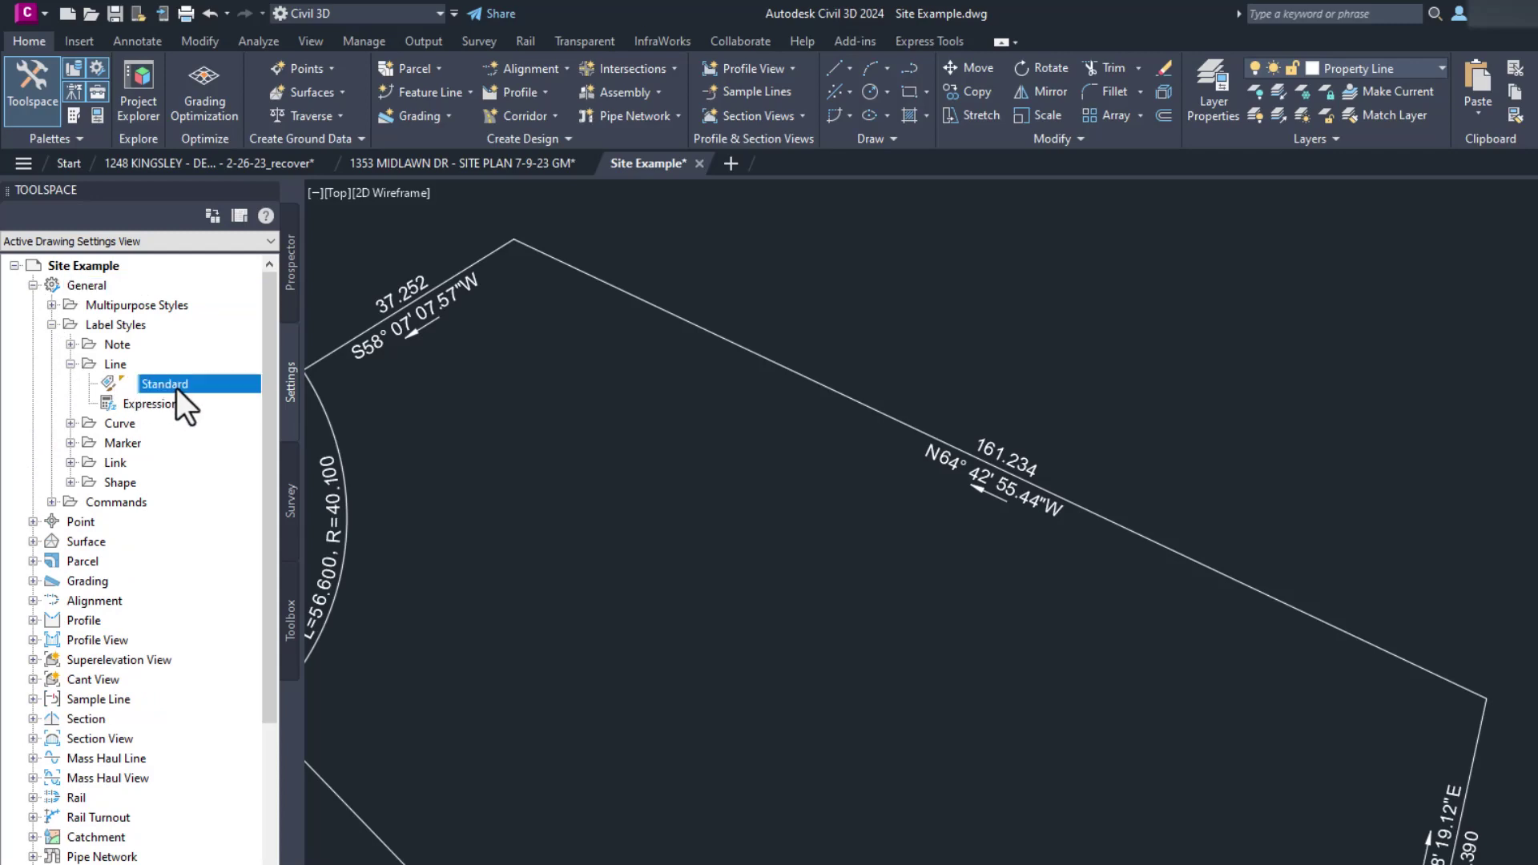
pyautogui.rightClick(176, 387)
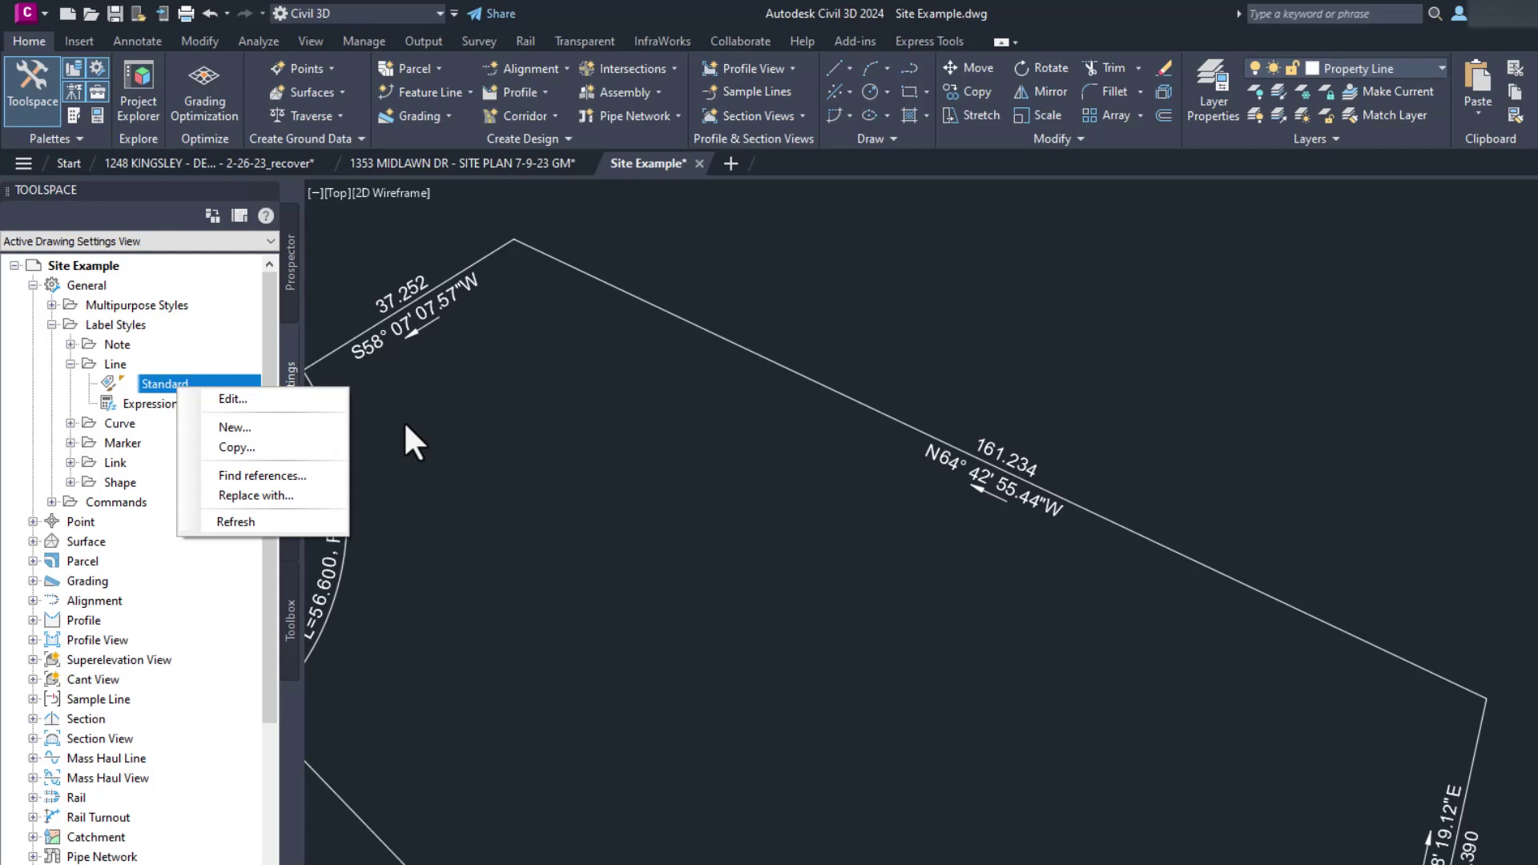
# Select the N64°42'55.44"W segment label and open its label style, then cancel
pyautogui.click(435, 413)
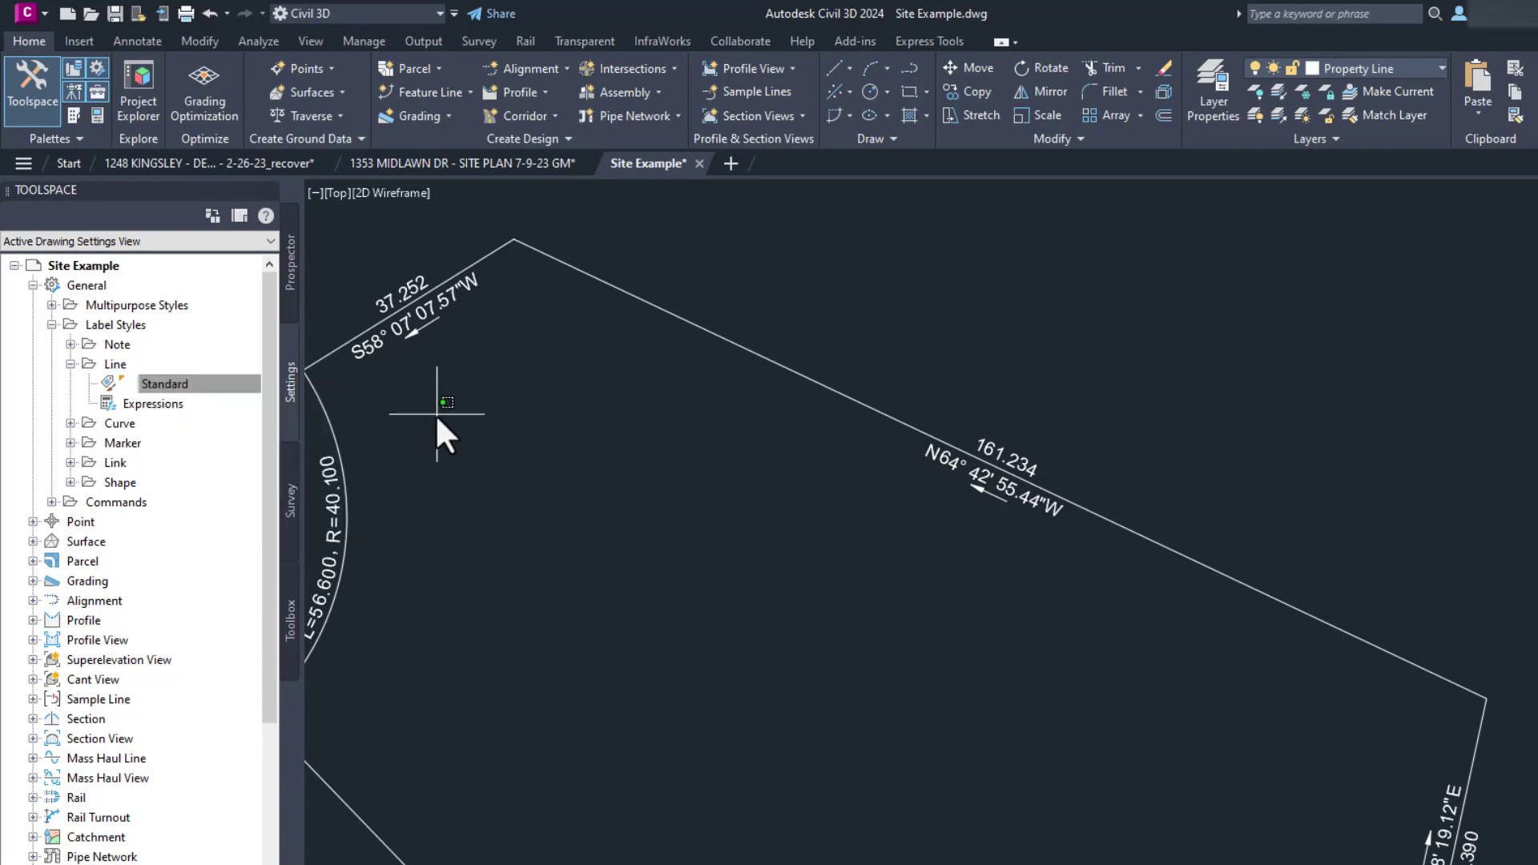
pyautogui.click(437, 414)
pyautogui.click(935, 455)
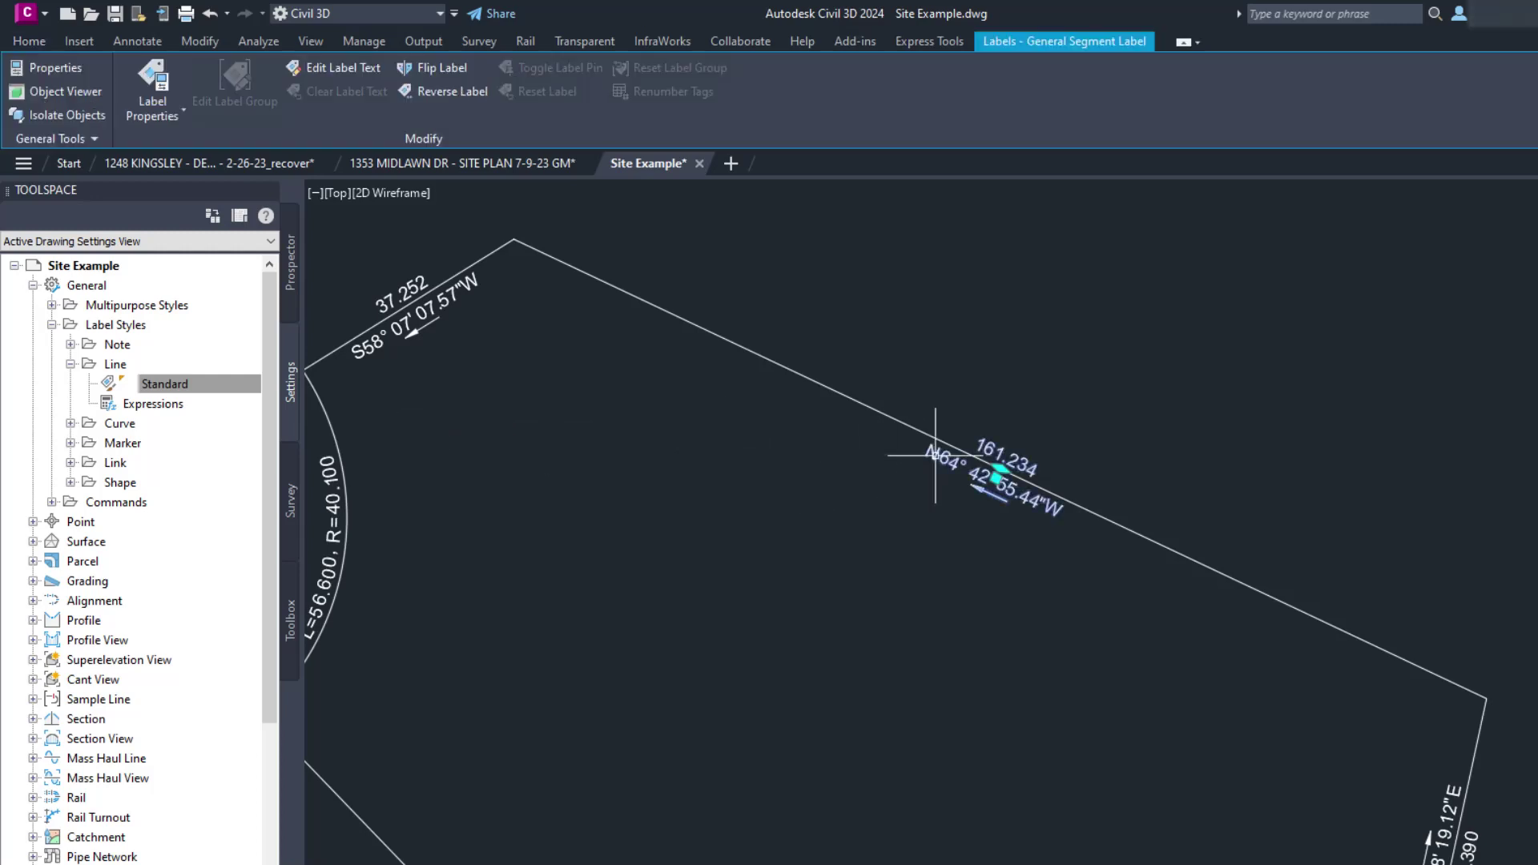
pyautogui.click(157, 113)
pyautogui.click(24, 133)
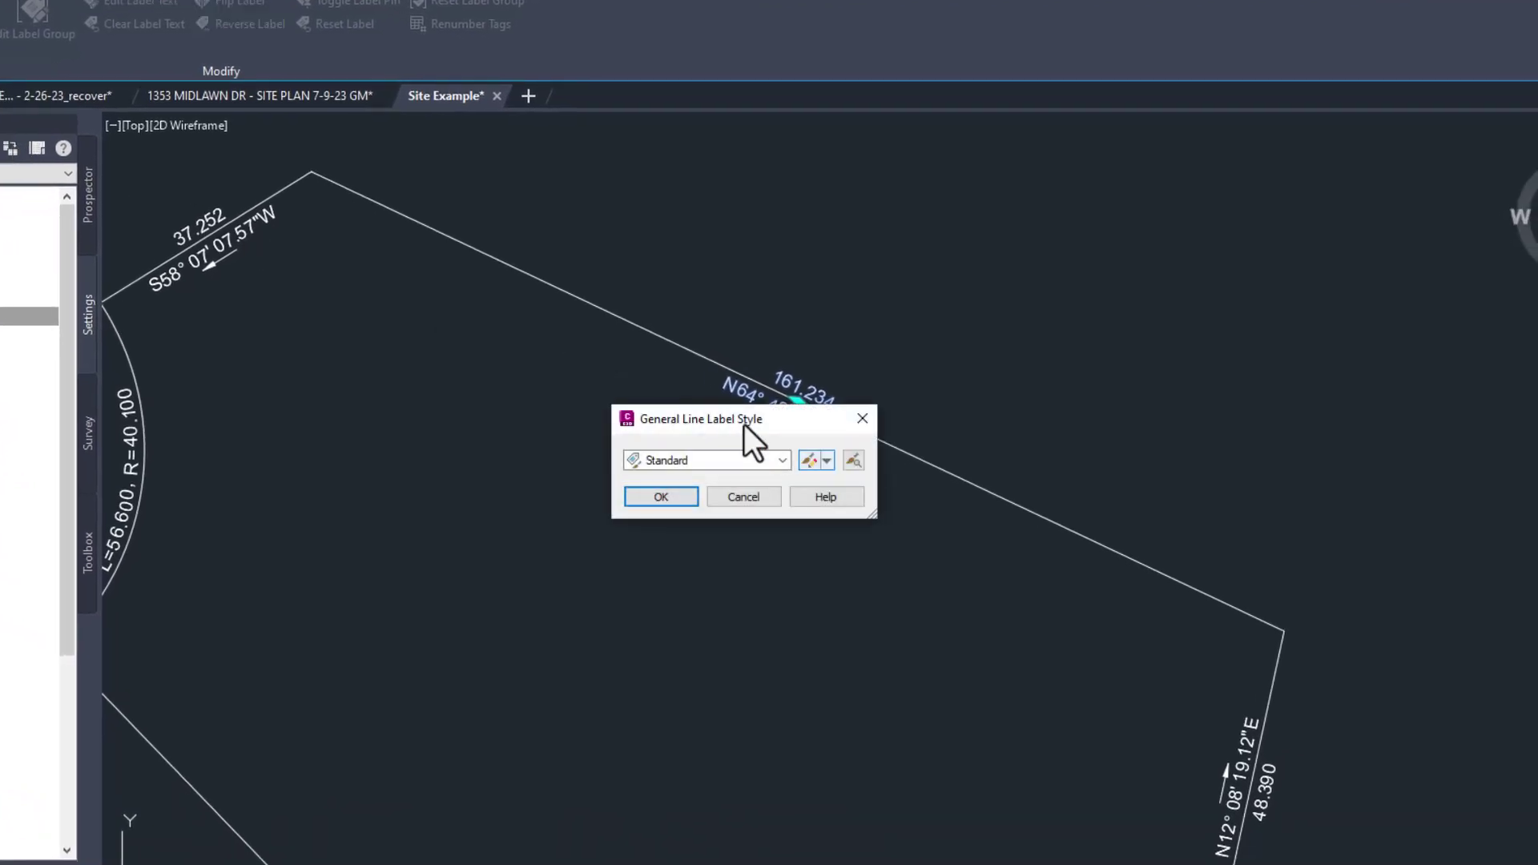
pyautogui.click(831, 460)
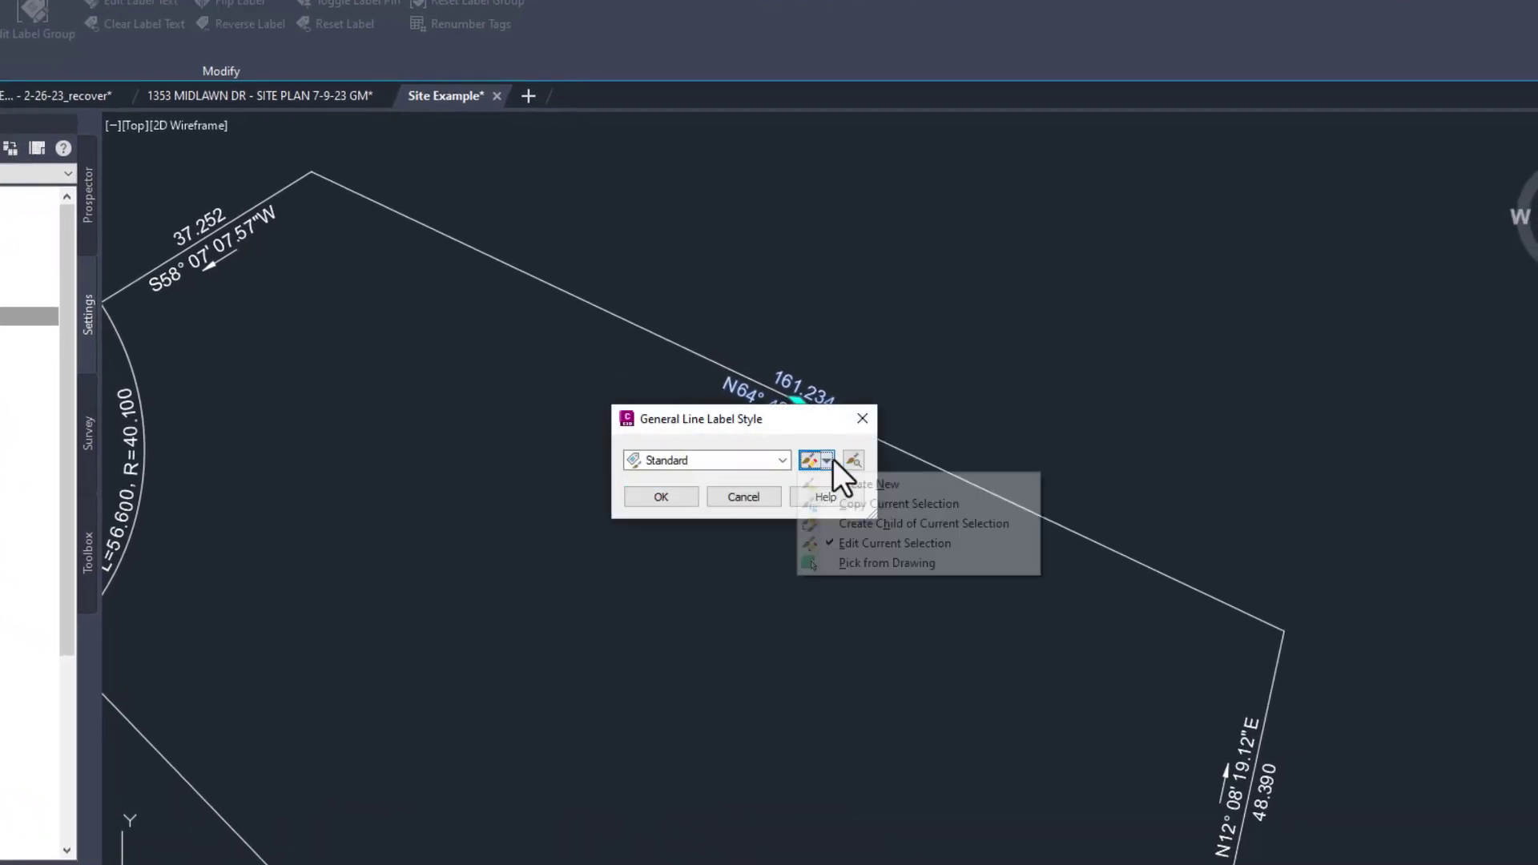
pyautogui.press('Down')
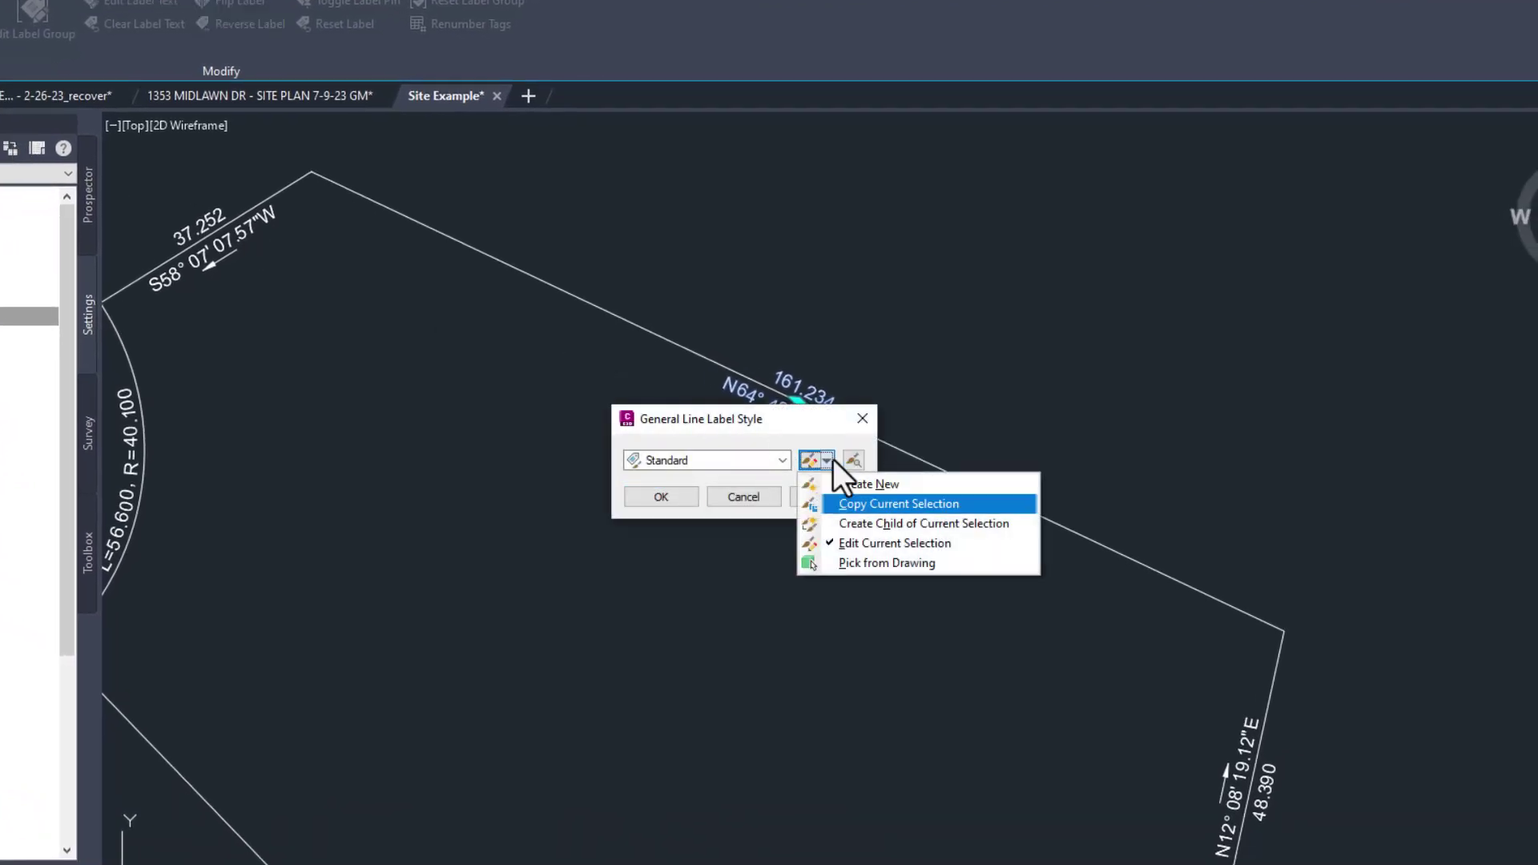
pyautogui.press('Return')
pyautogui.press('Escape')
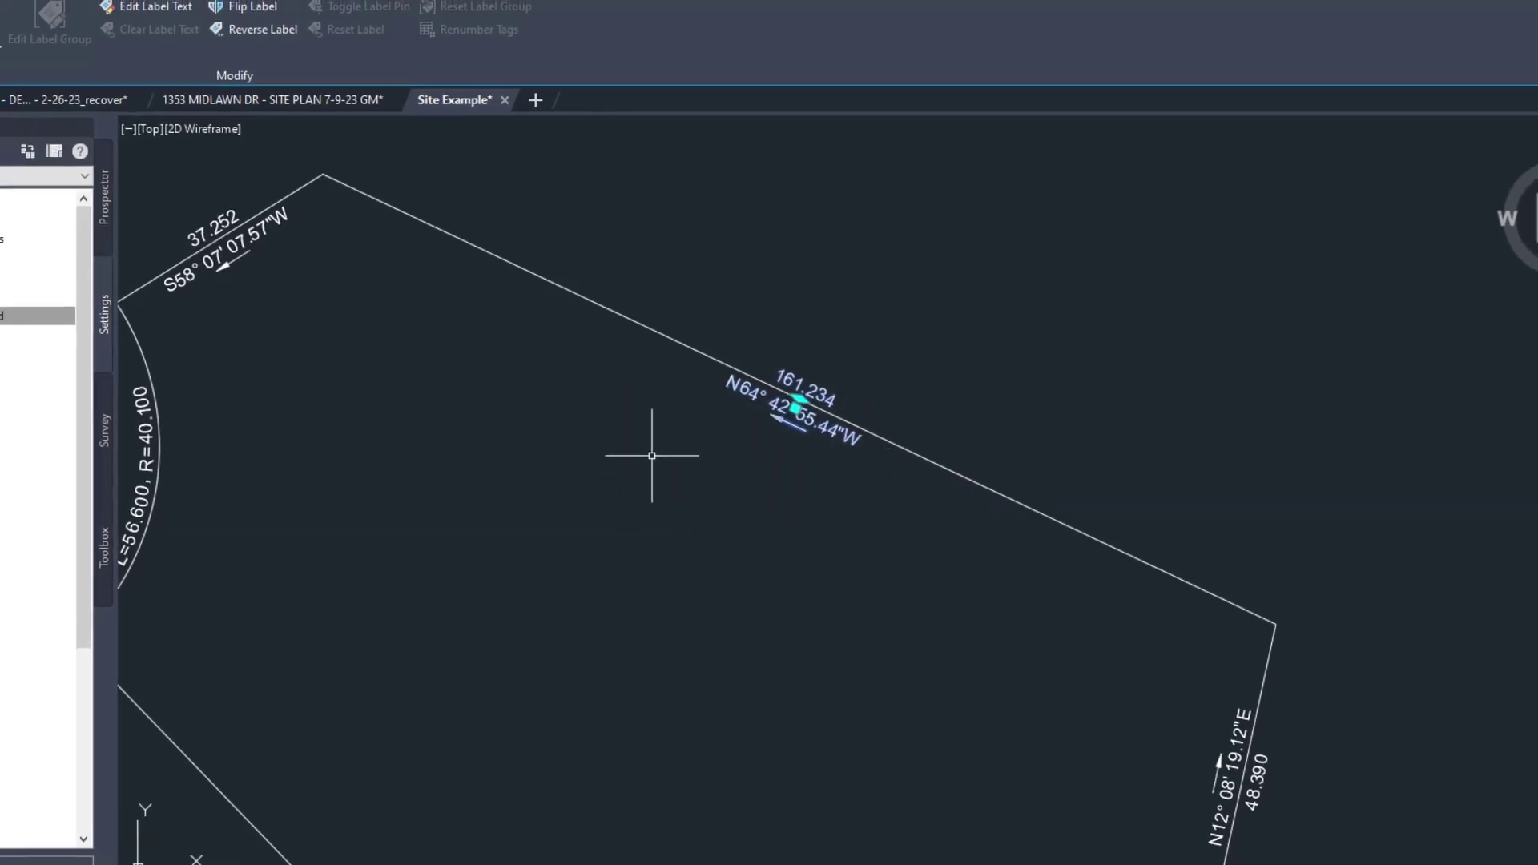
# Reopen the segment label's style and Copy Current Selection to create Standard [Copy]
pyautogui.click(768, 373)
pyautogui.rightClick(691, 377)
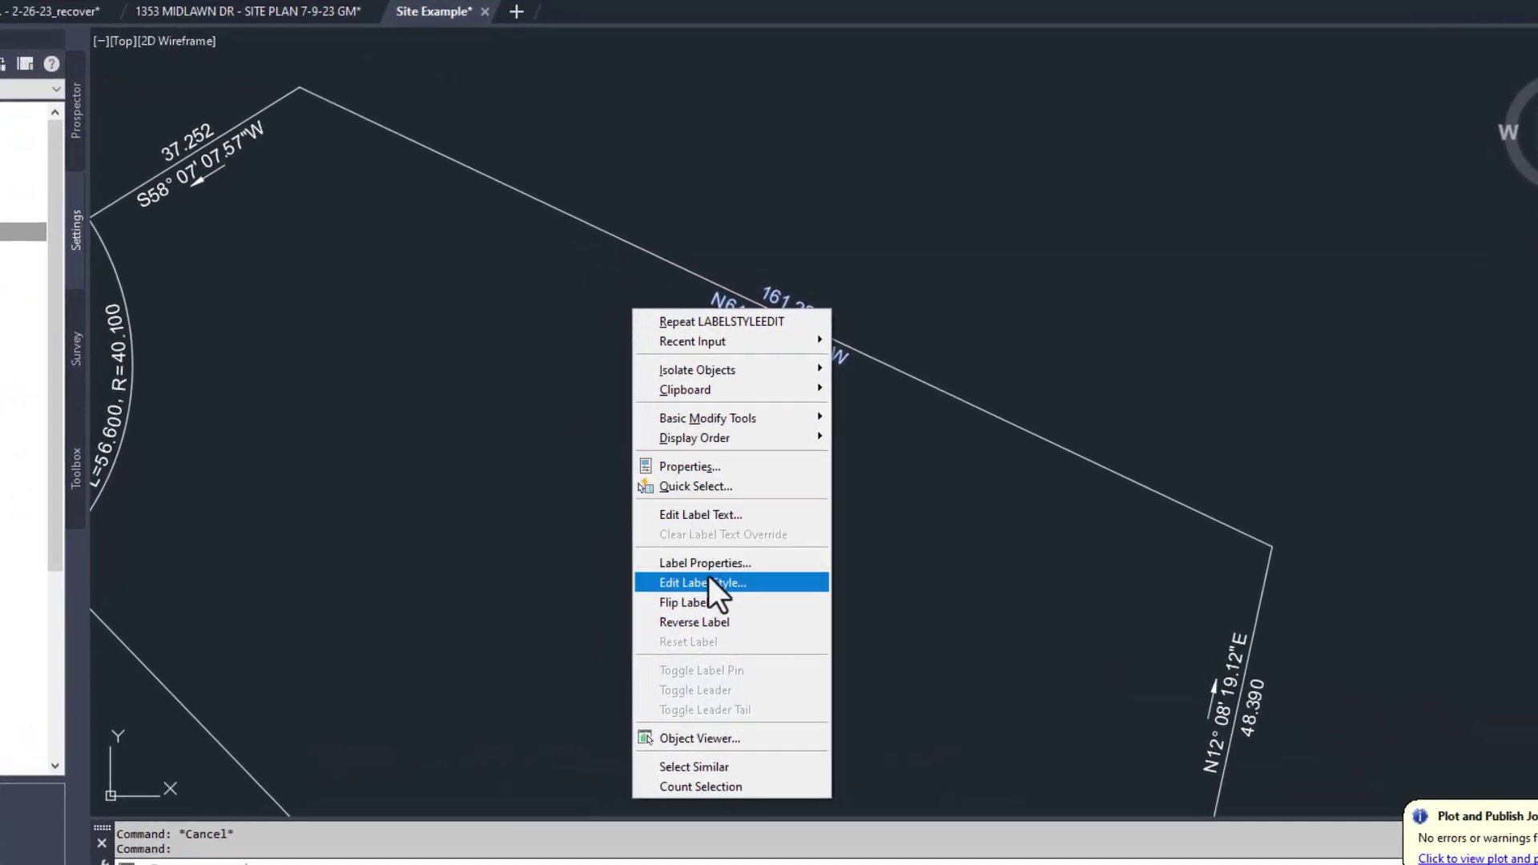
pyautogui.click(709, 579)
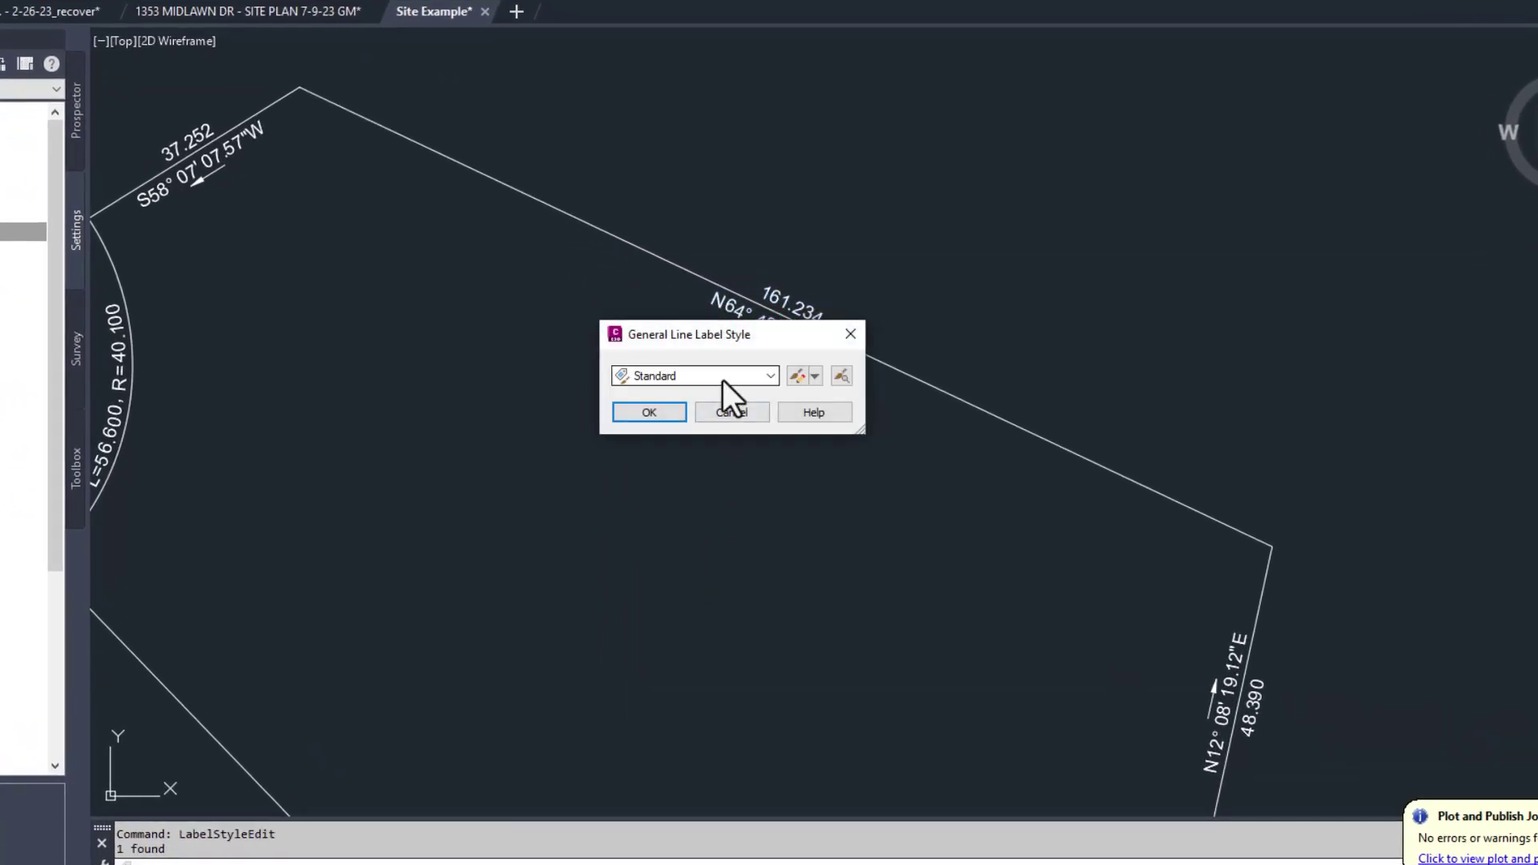
pyautogui.click(813, 375)
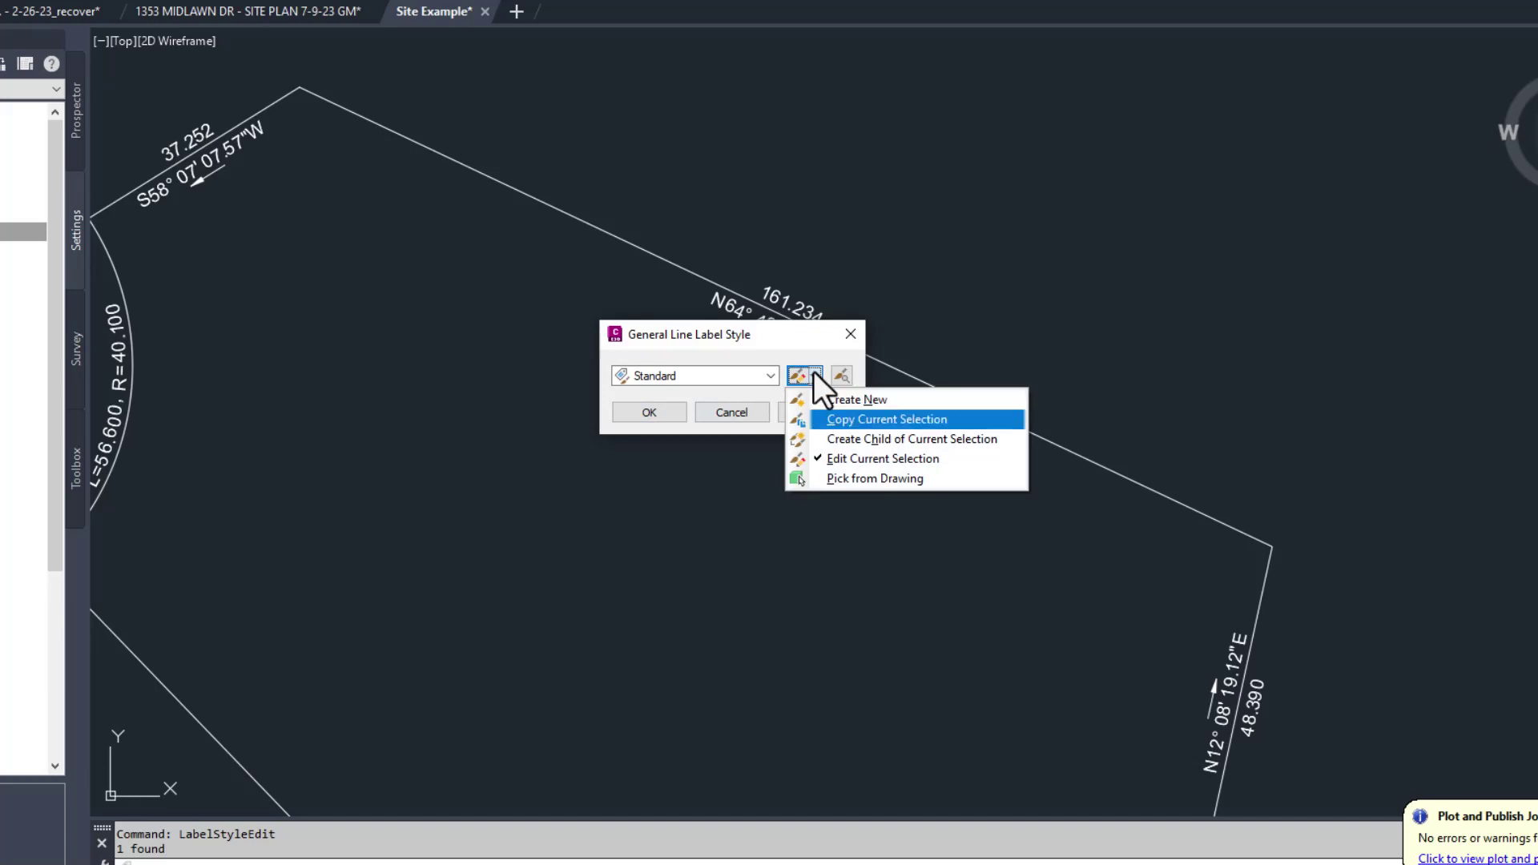
pyautogui.click(839, 417)
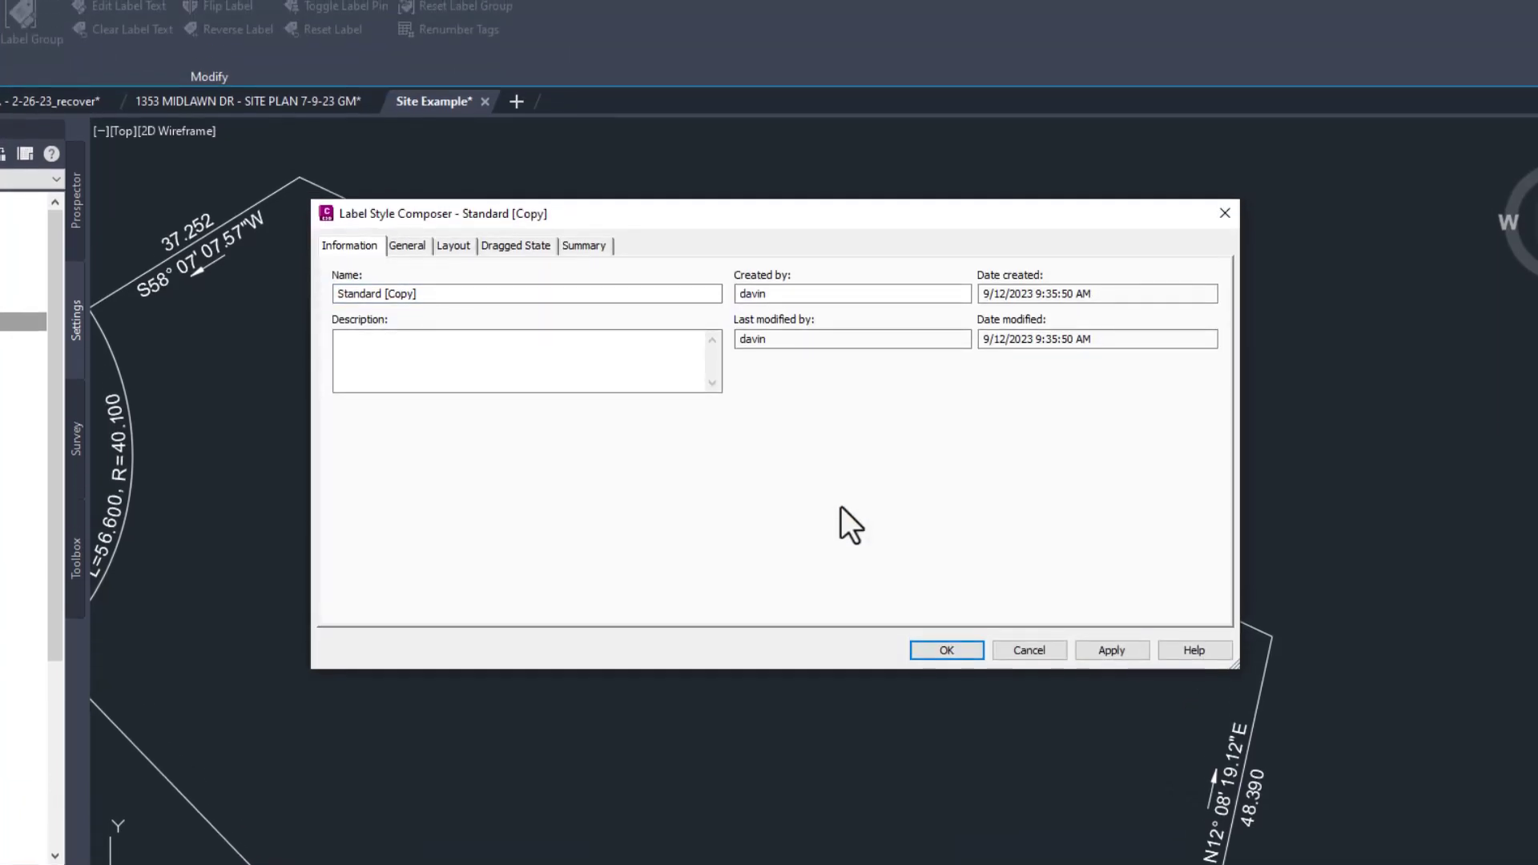
# Rename the copied style 'Linda' and enter the description 'Someone stop Linda, he don't even know she's coming'
pyautogui.click(466, 294)
pyautogui.moveTo(466, 294); pyautogui.dragTo(304, 294)
pyautogui.write('Li')
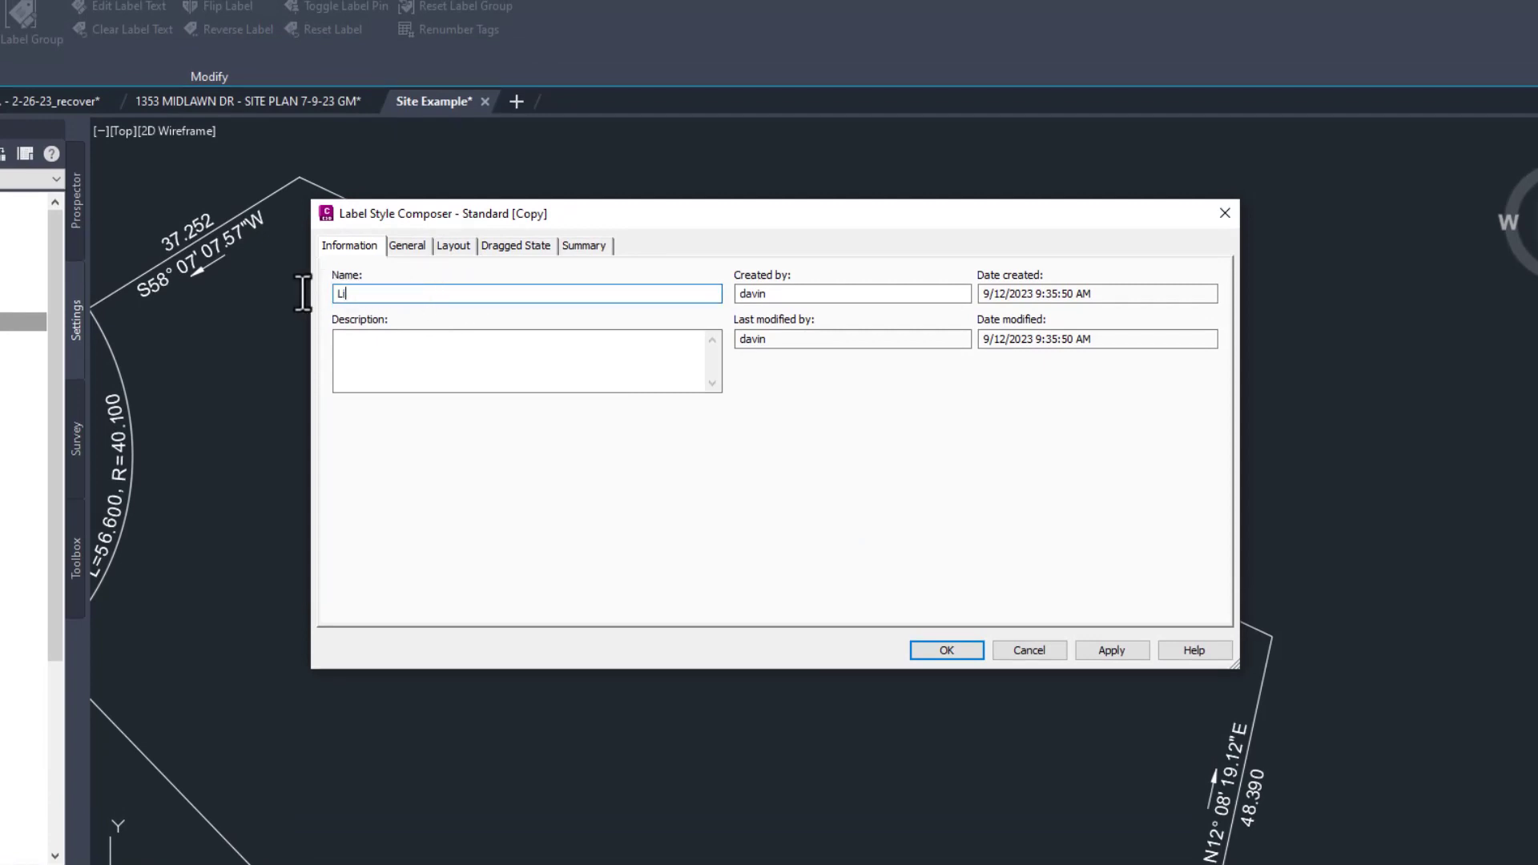
pyautogui.write('nda')
pyautogui.click(409, 338)
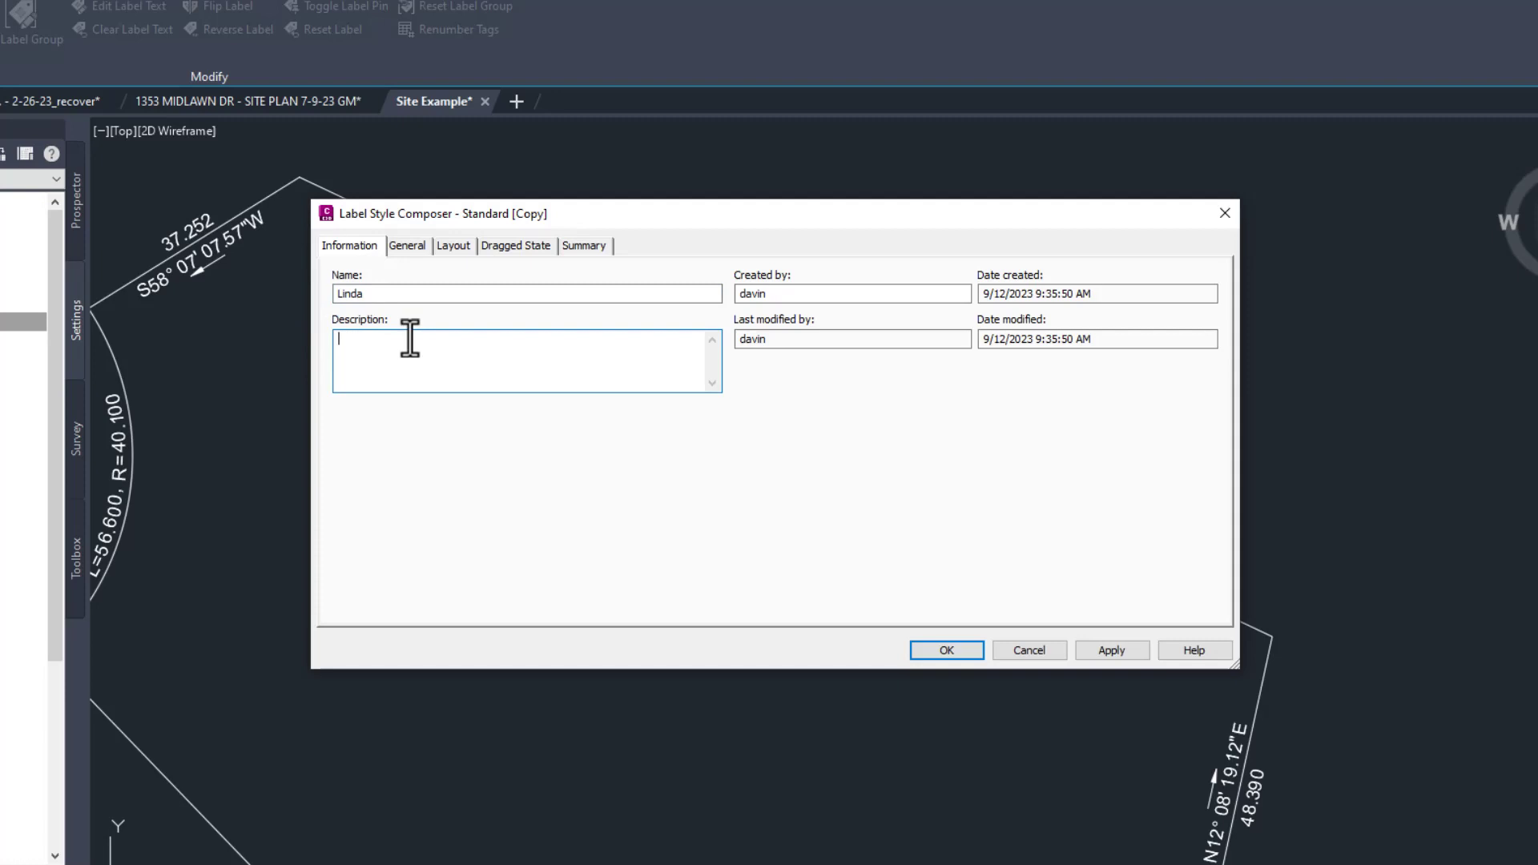
pyautogui.write("Someone stop Linda, he don't even kno")
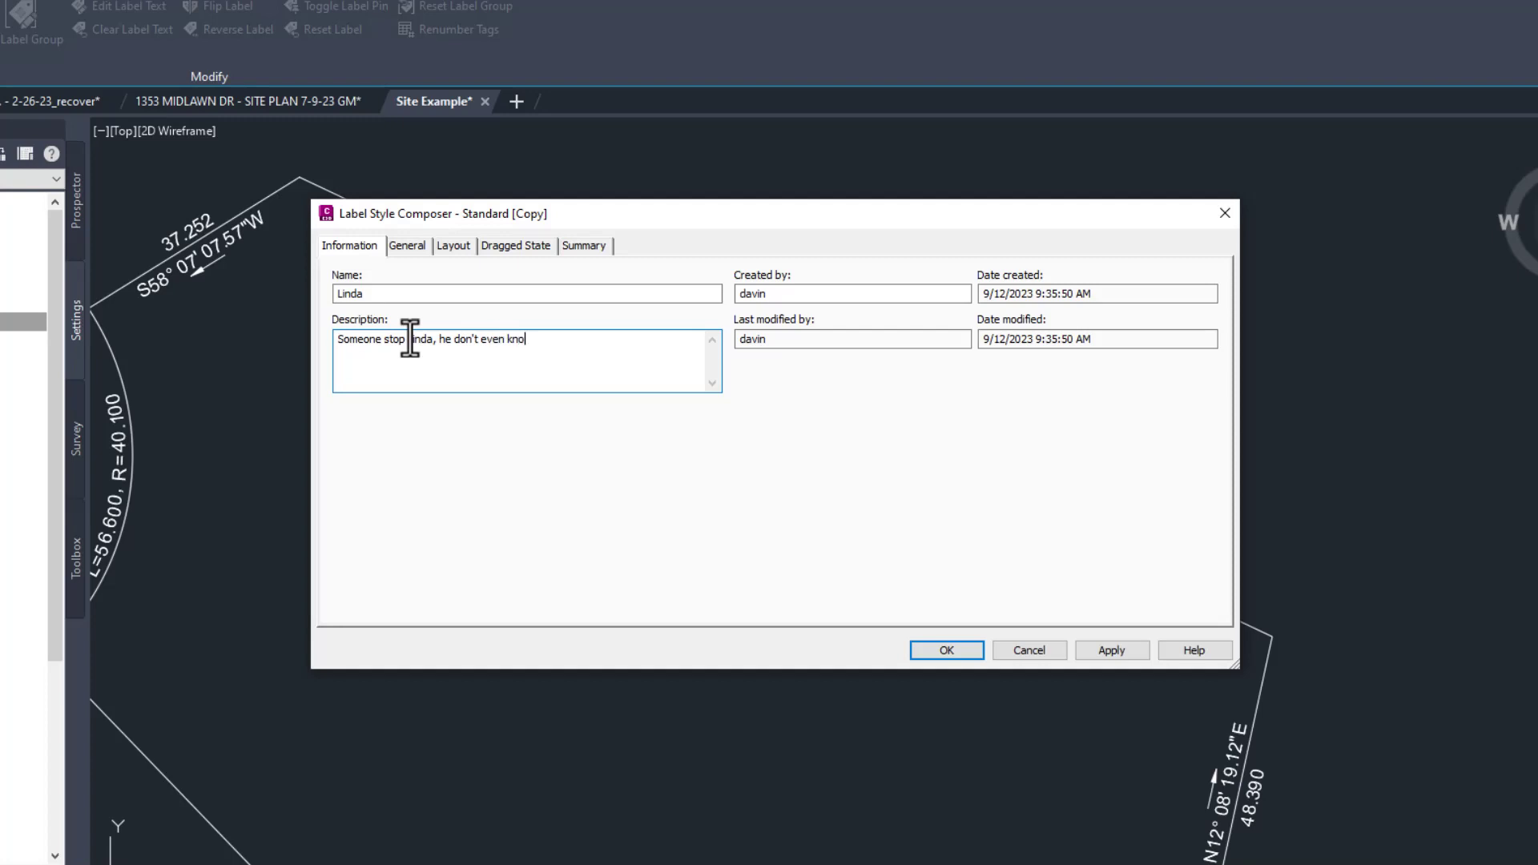
pyautogui.write("w she's coming")
# Change the style's text style to Hand, then set it back to Standard
pyautogui.click(405, 246)
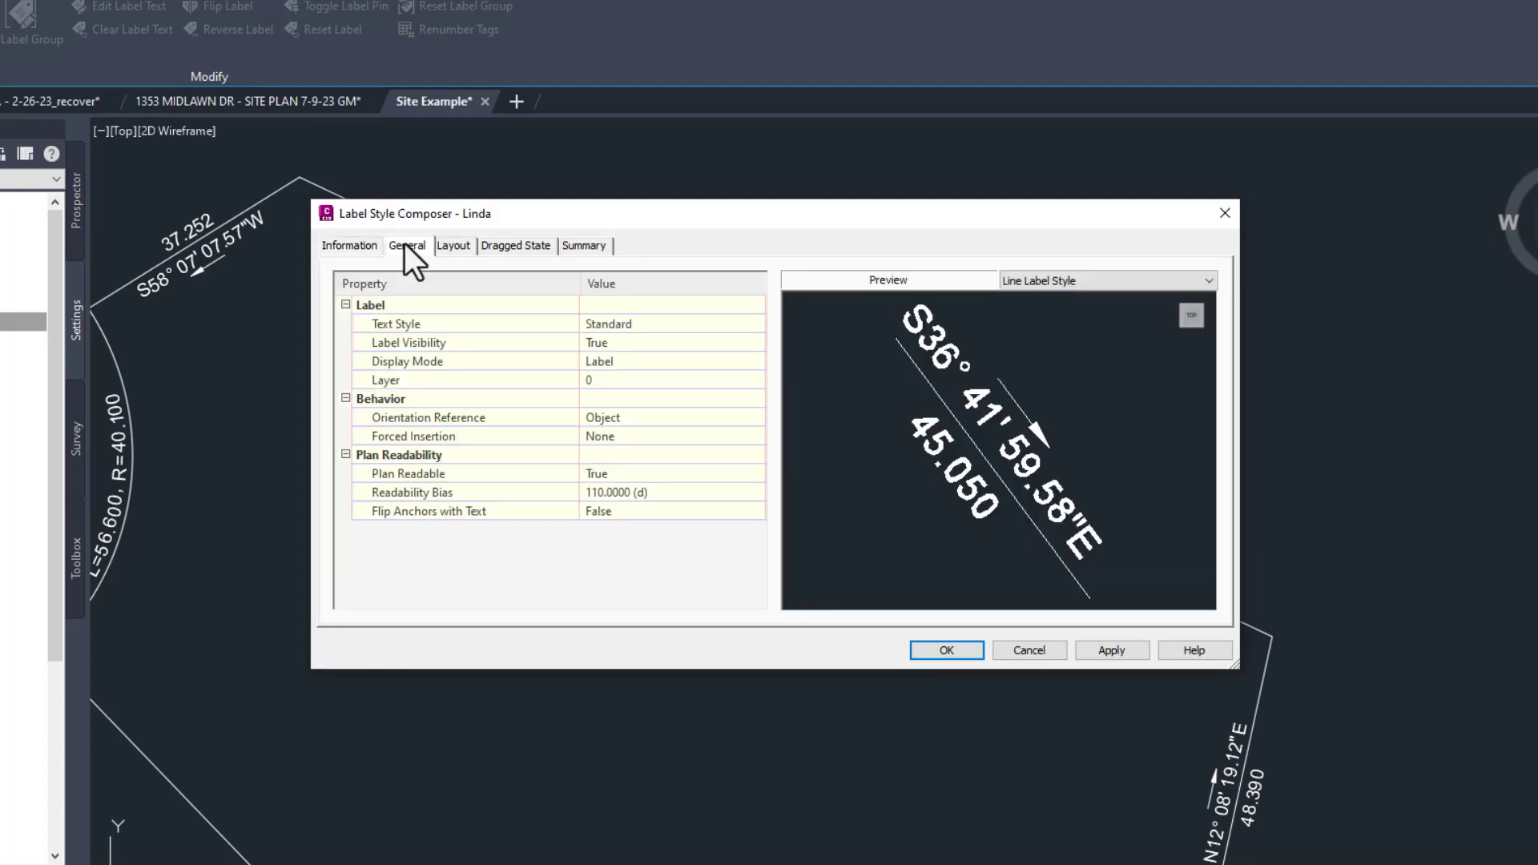
pyautogui.click(646, 322)
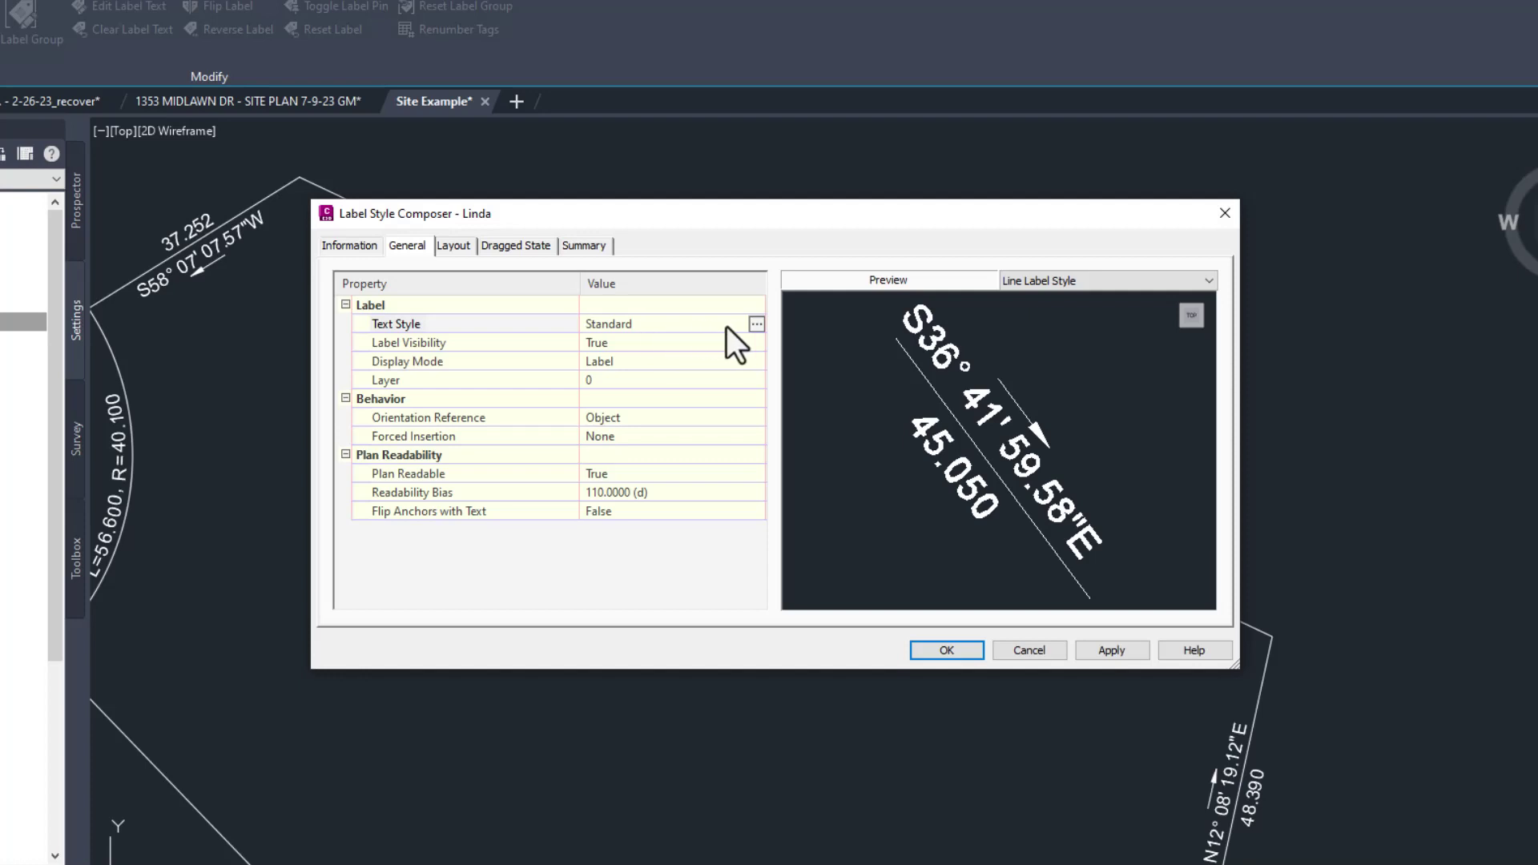
pyautogui.click(756, 325)
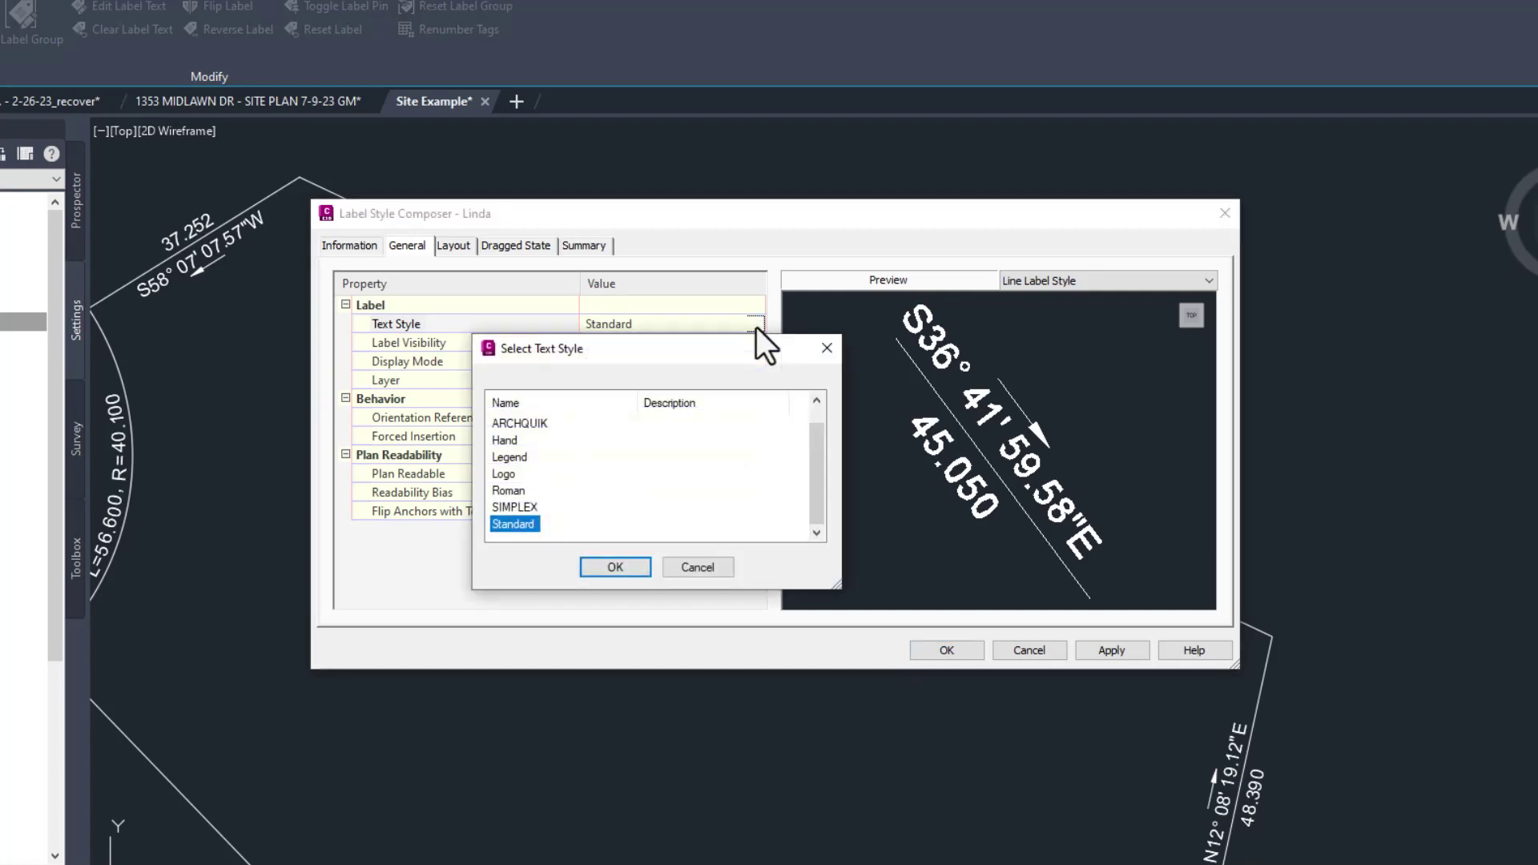
pyautogui.click(505, 440)
pyautogui.click(613, 569)
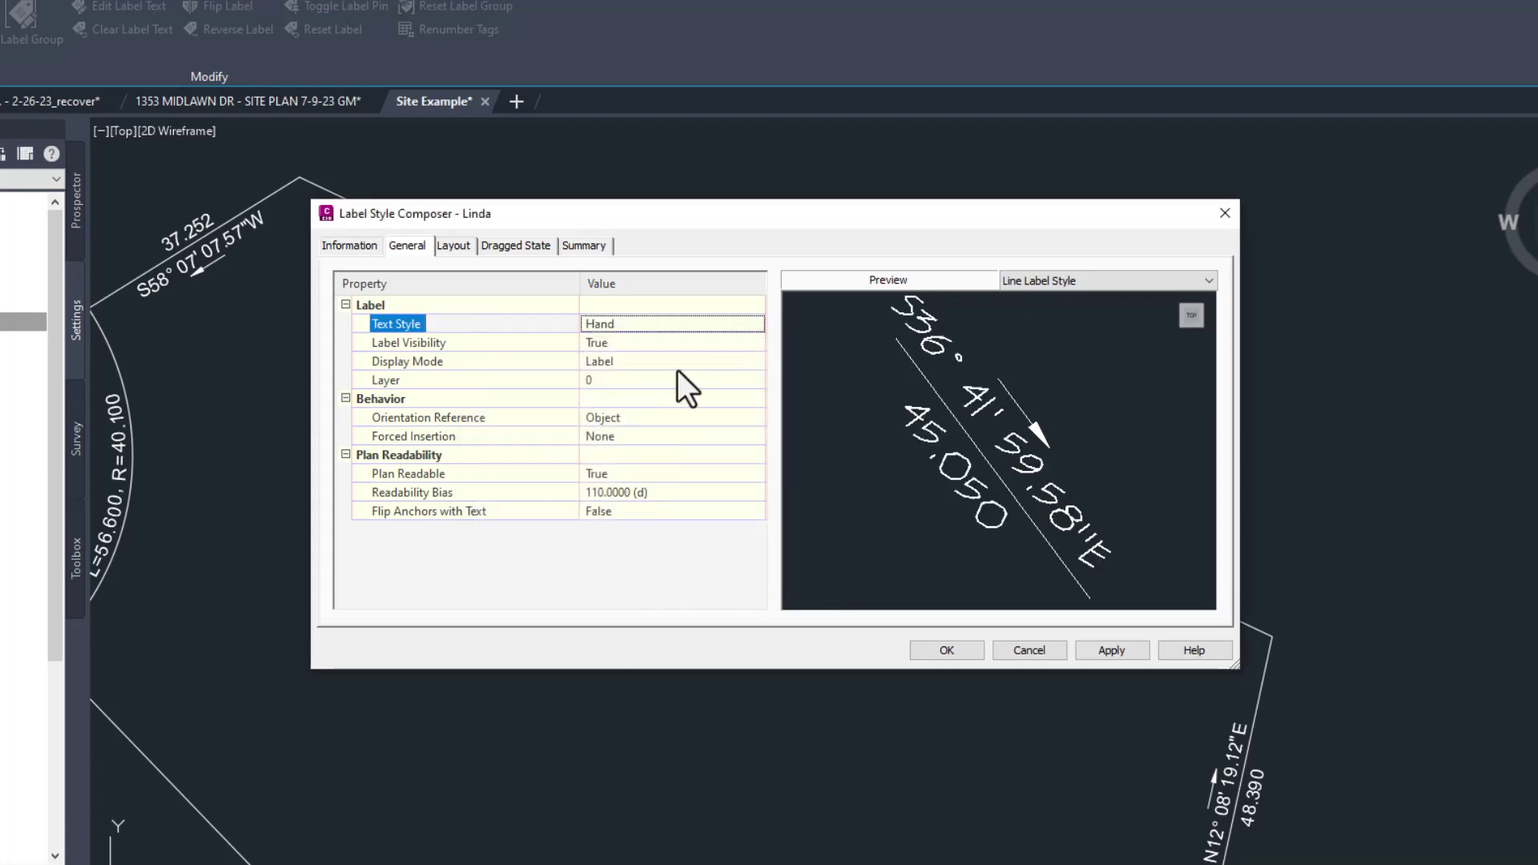
pyautogui.click(694, 322)
pyautogui.click(757, 324)
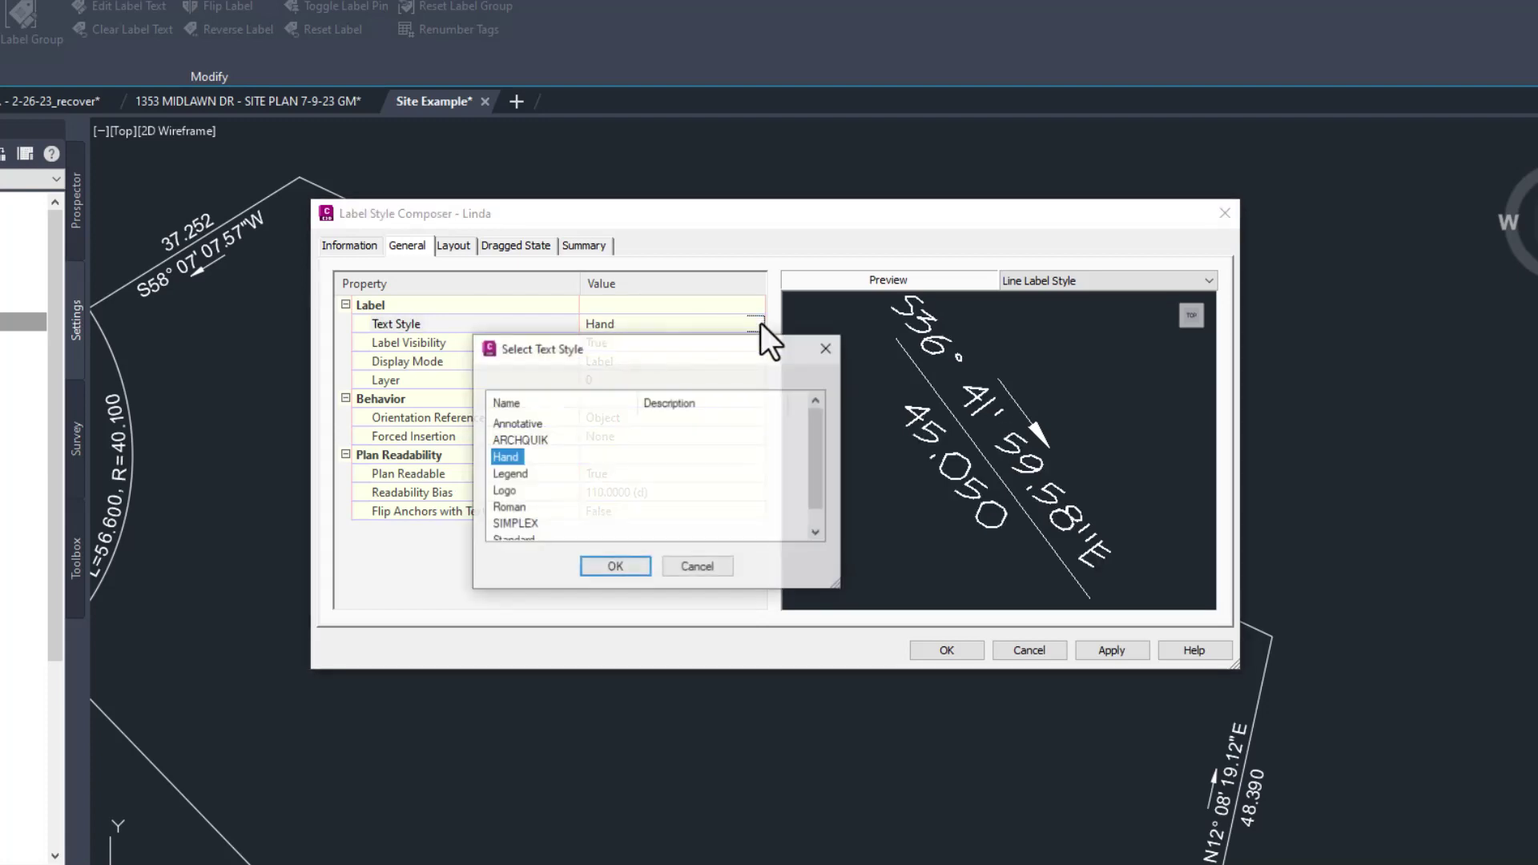
pyautogui.click(514, 522)
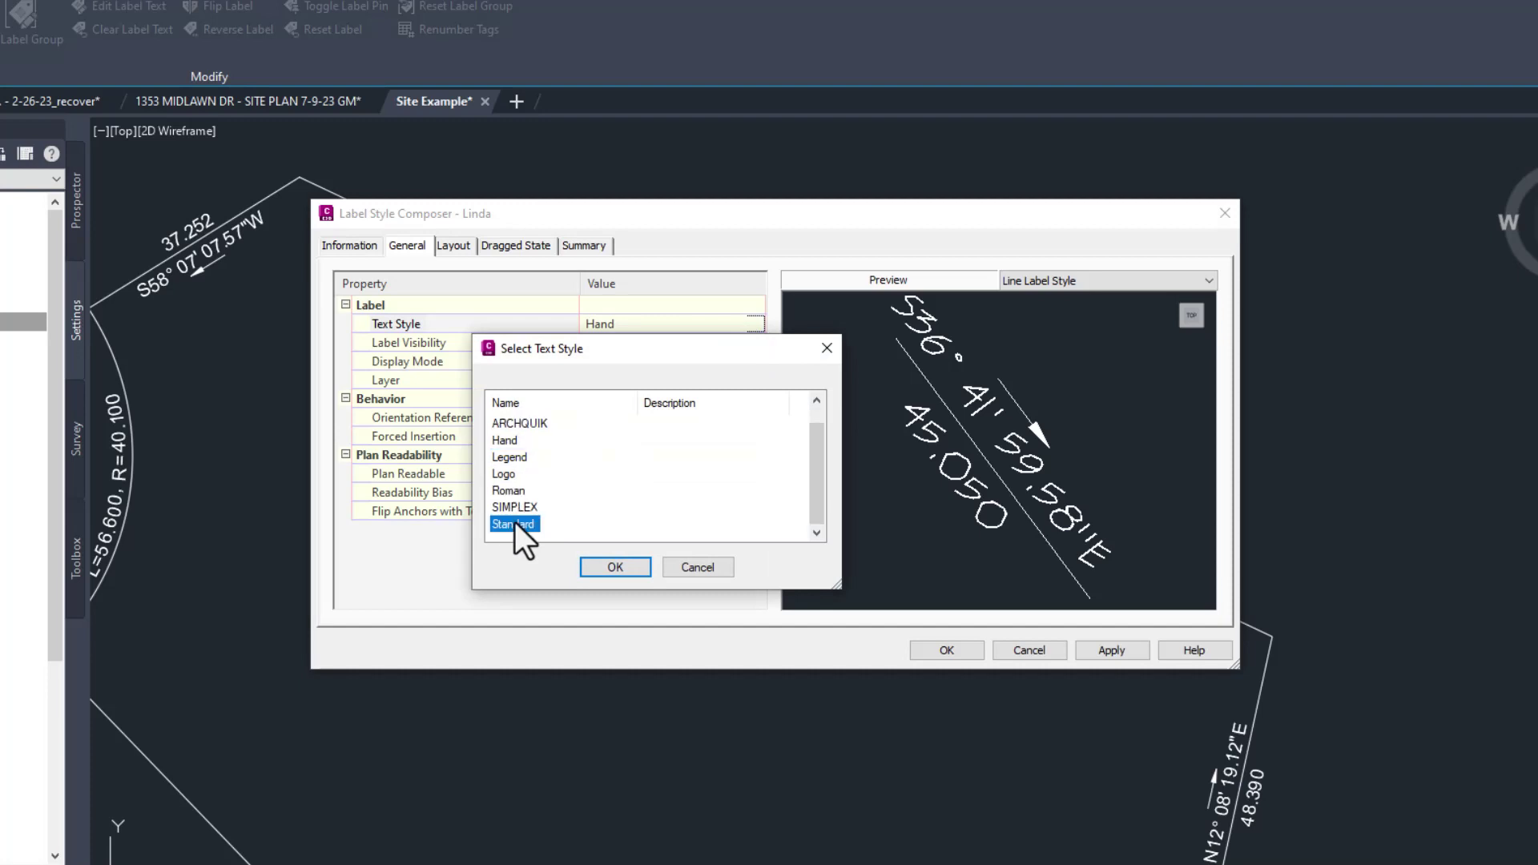
pyautogui.click(607, 563)
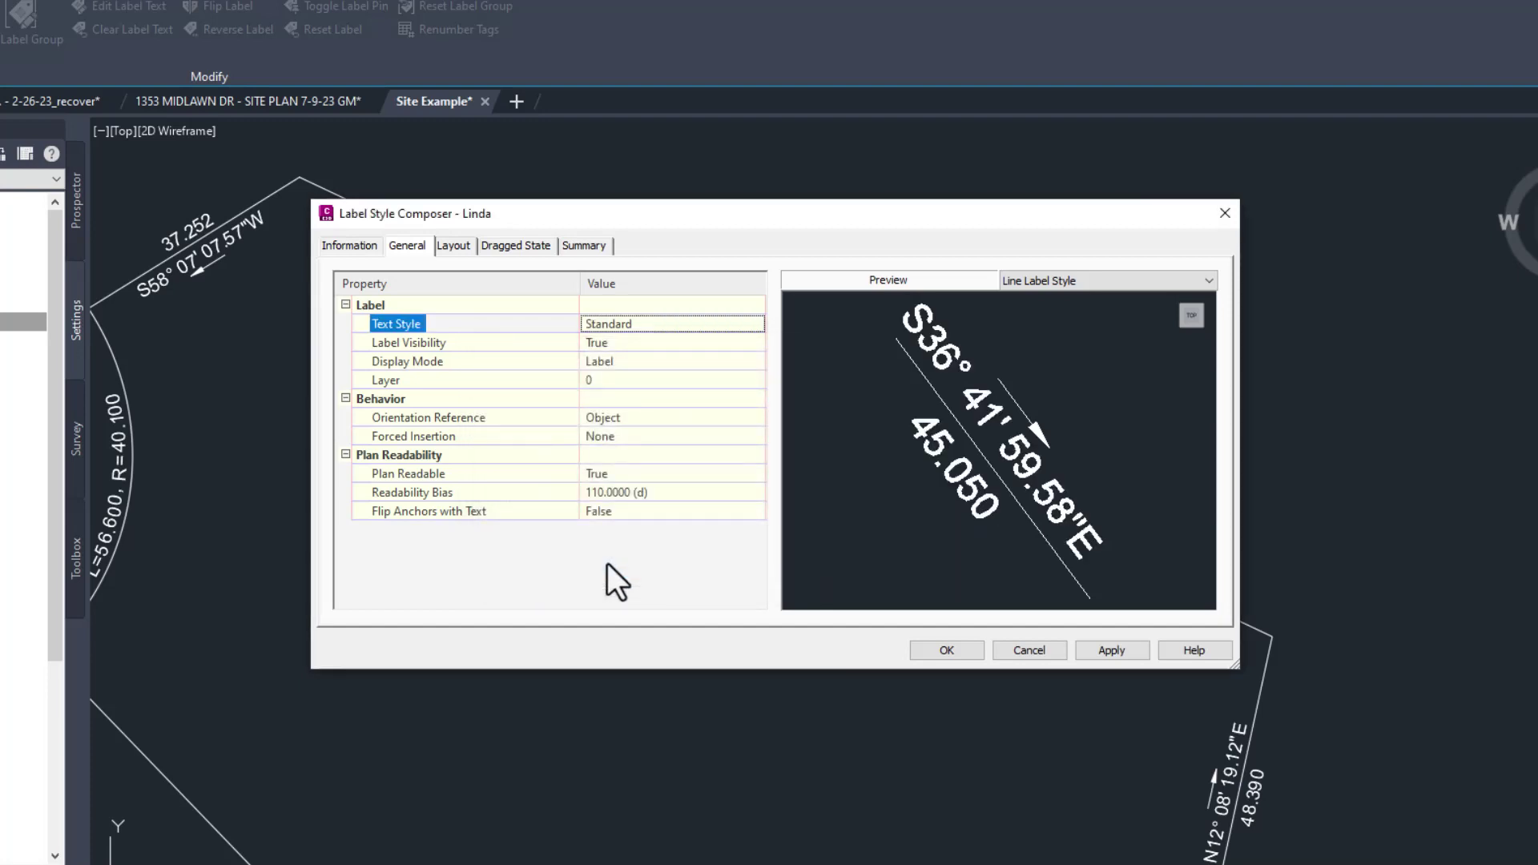
pyautogui.click(454, 245)
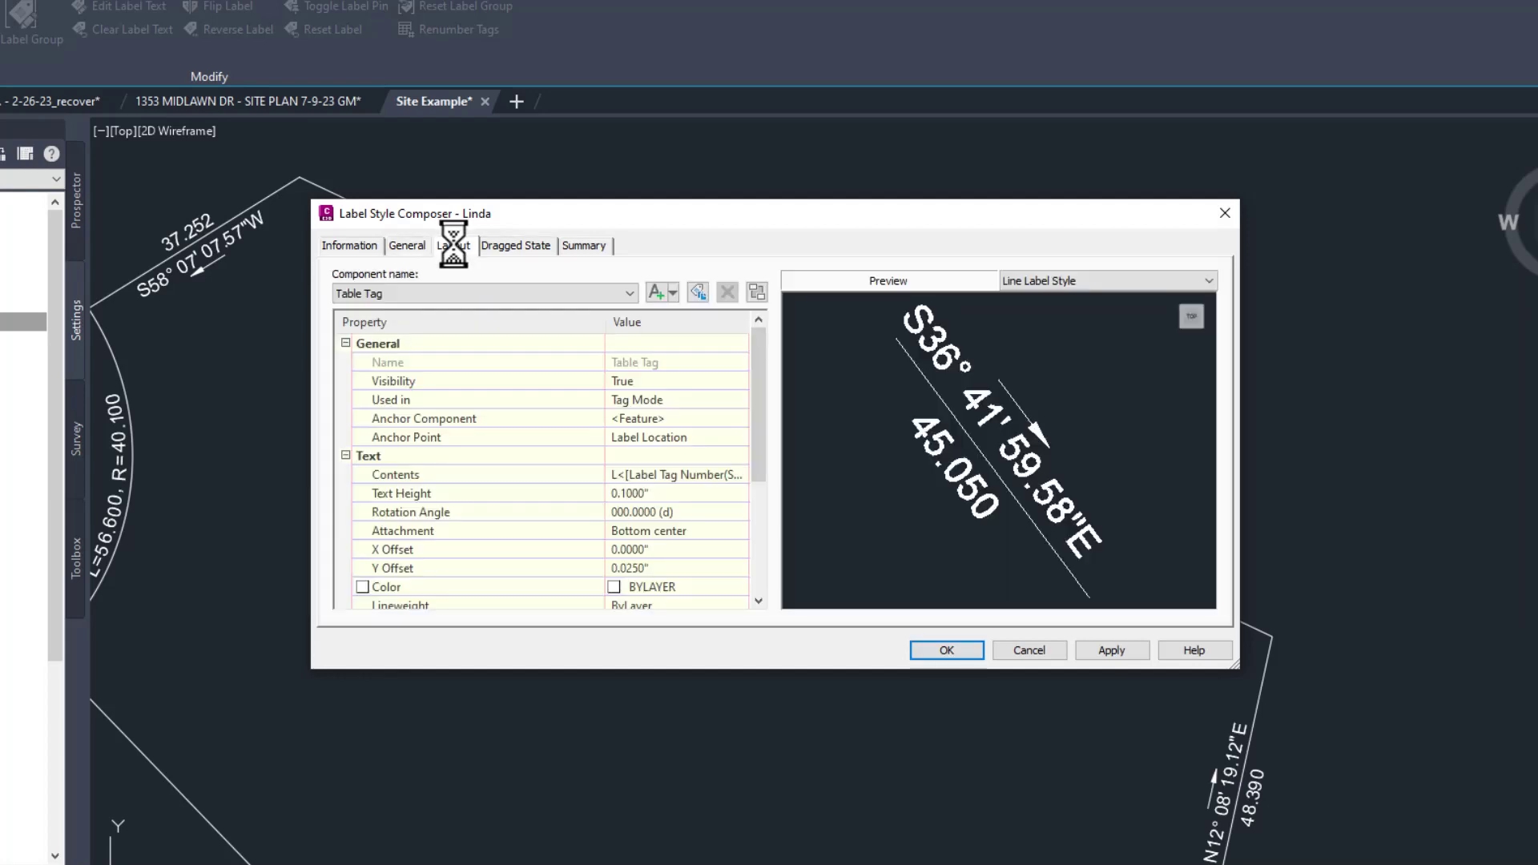
# Choose the Direction Arrow component to view its closed filled, 0.1000" size, 0.3000" length settings
pyautogui.click(552, 295)
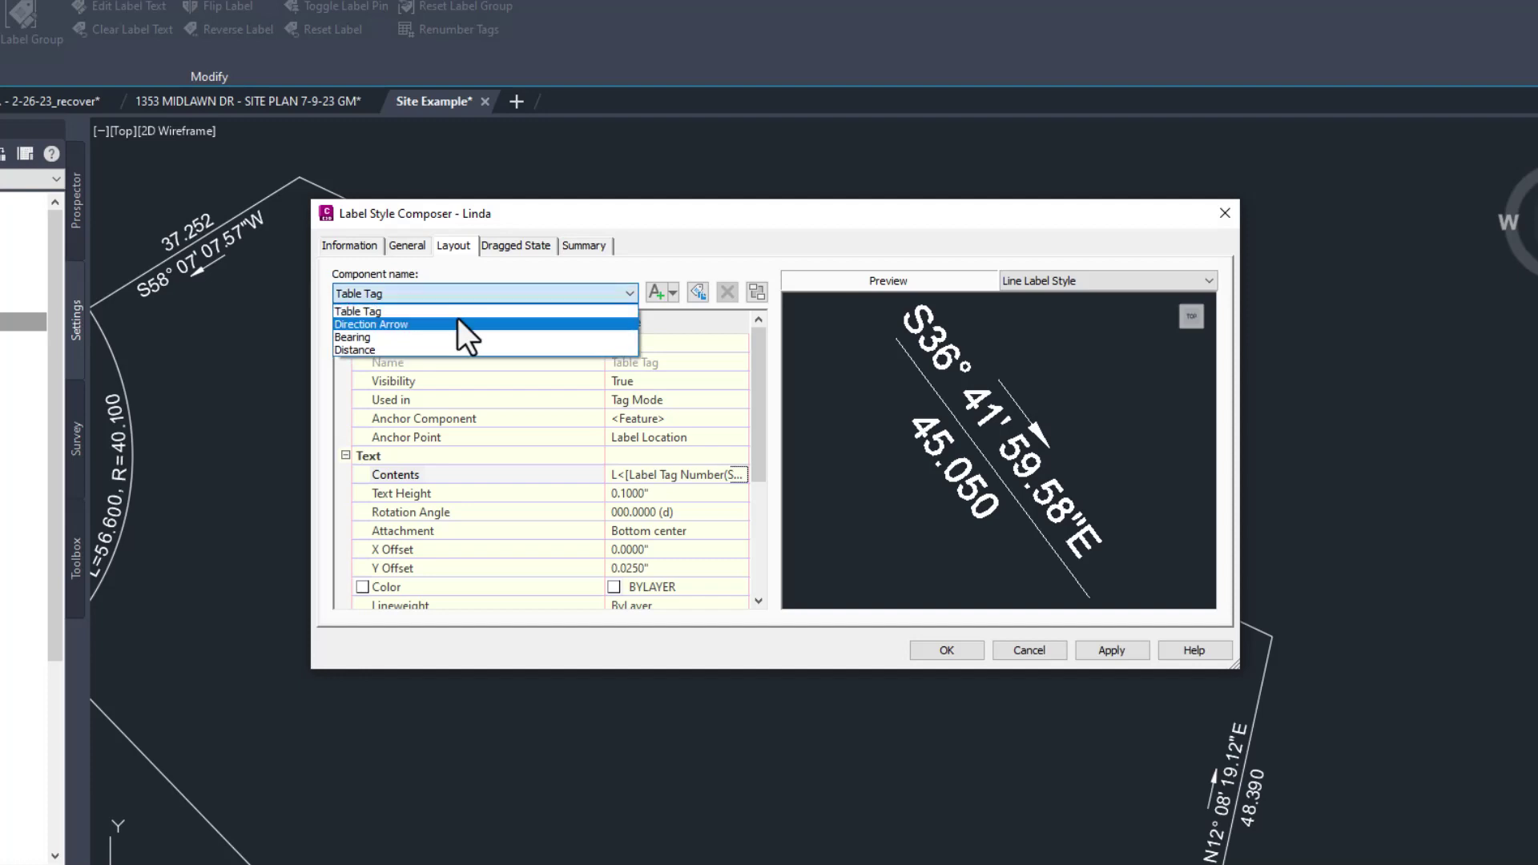
pyautogui.press('Down')
pyautogui.press('Down')
pyautogui.click(430, 324)
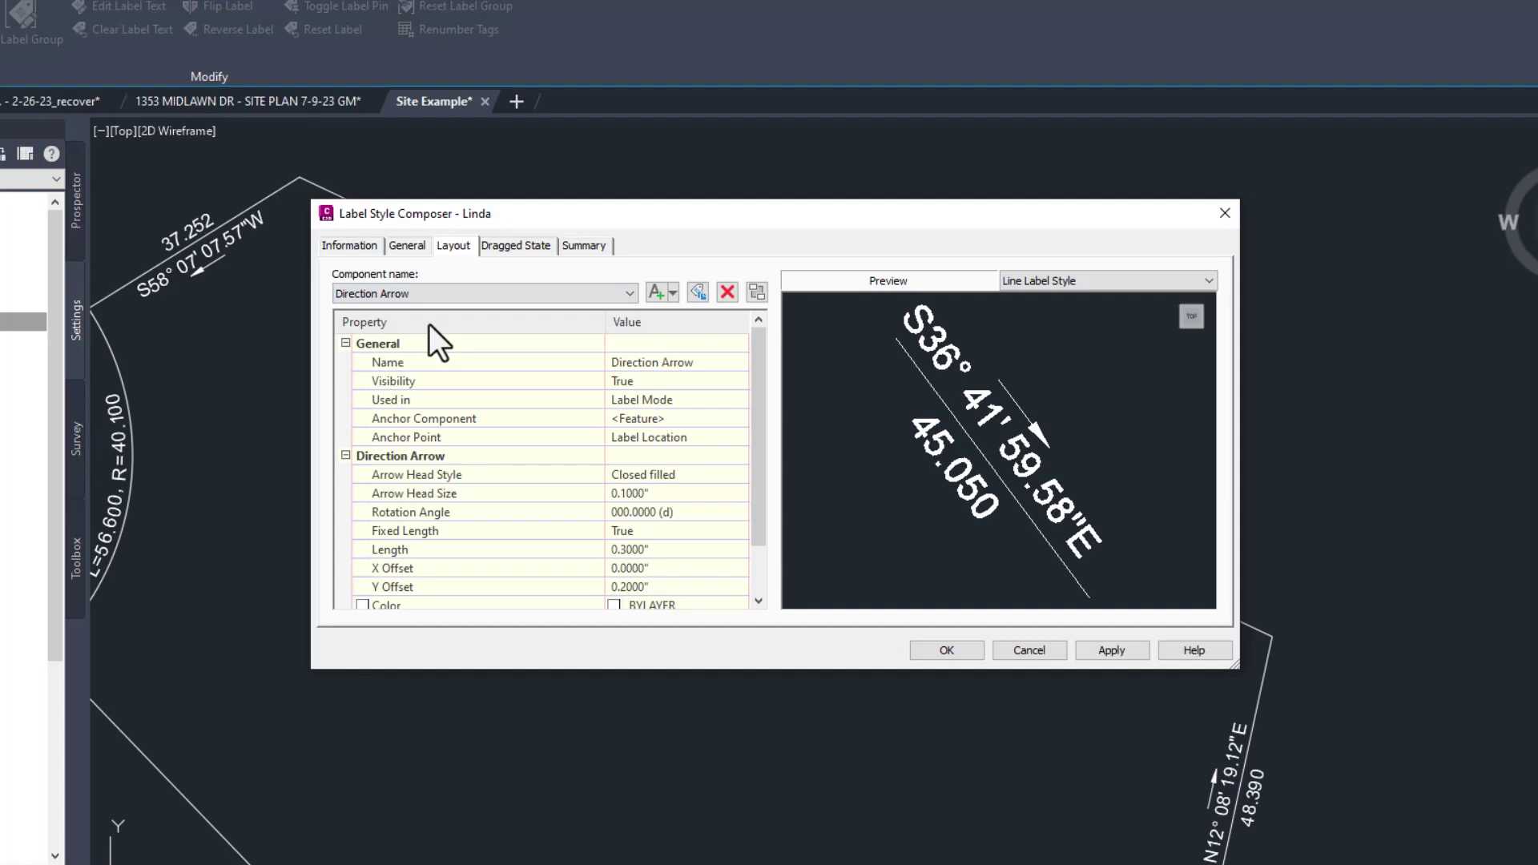
# Delete the Direction Arrow component and switch to the Distance component
pyautogui.click(727, 292)
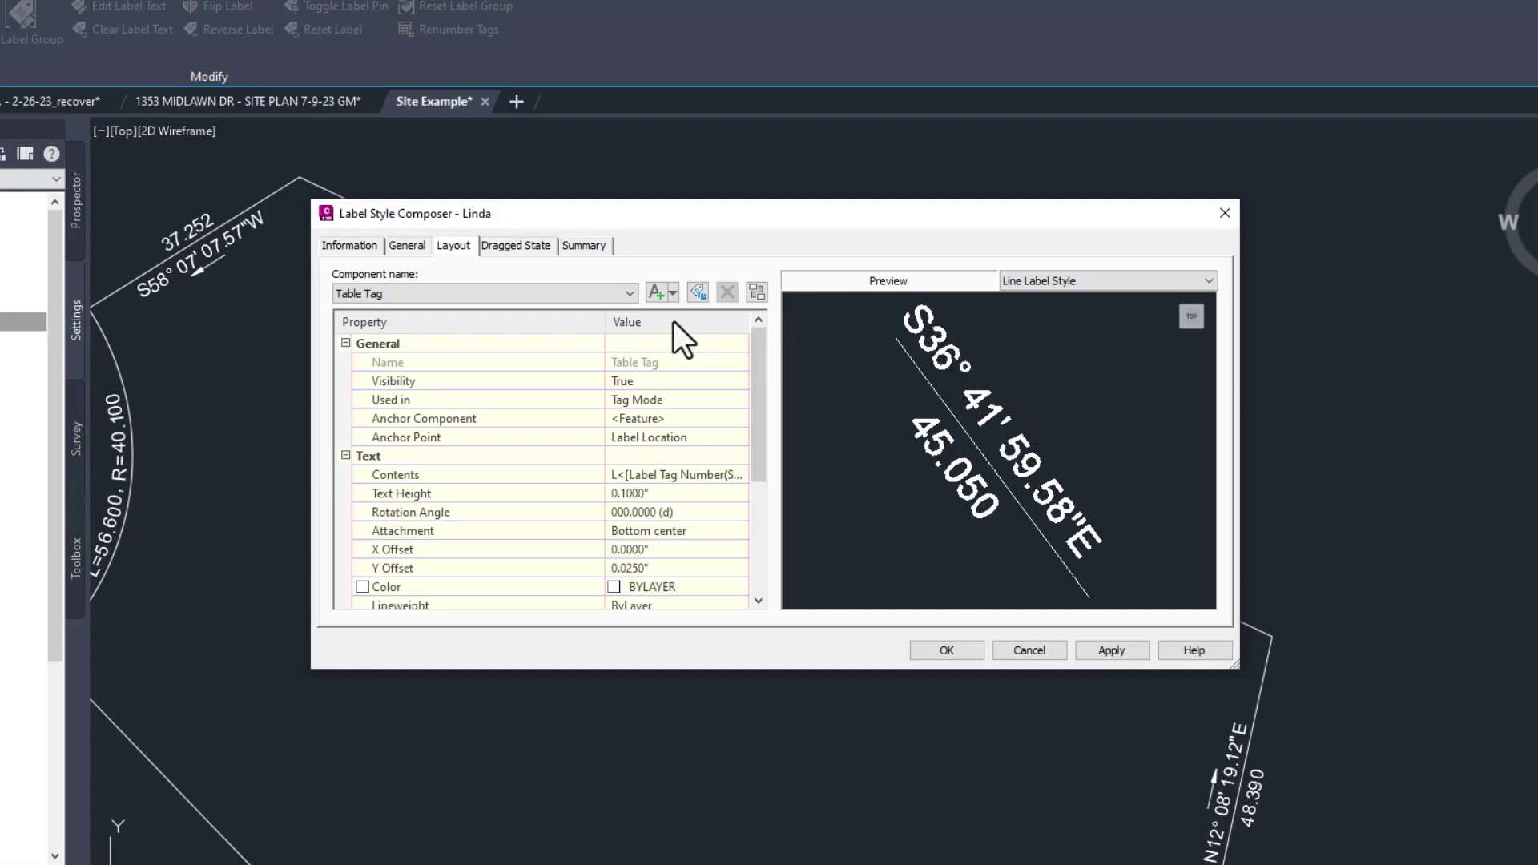
pyautogui.click(587, 295)
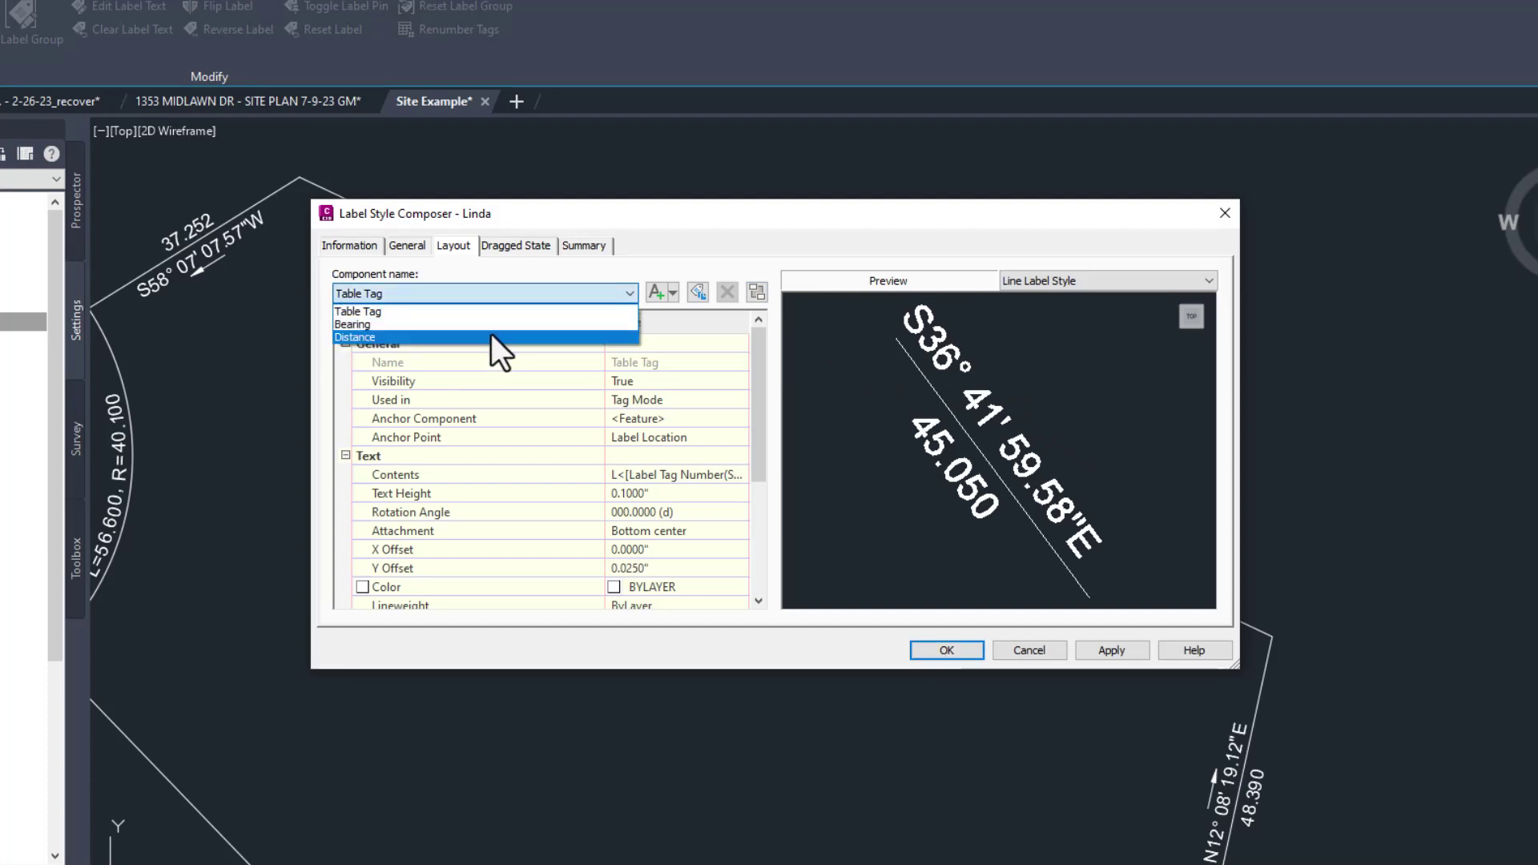
pyautogui.click(491, 336)
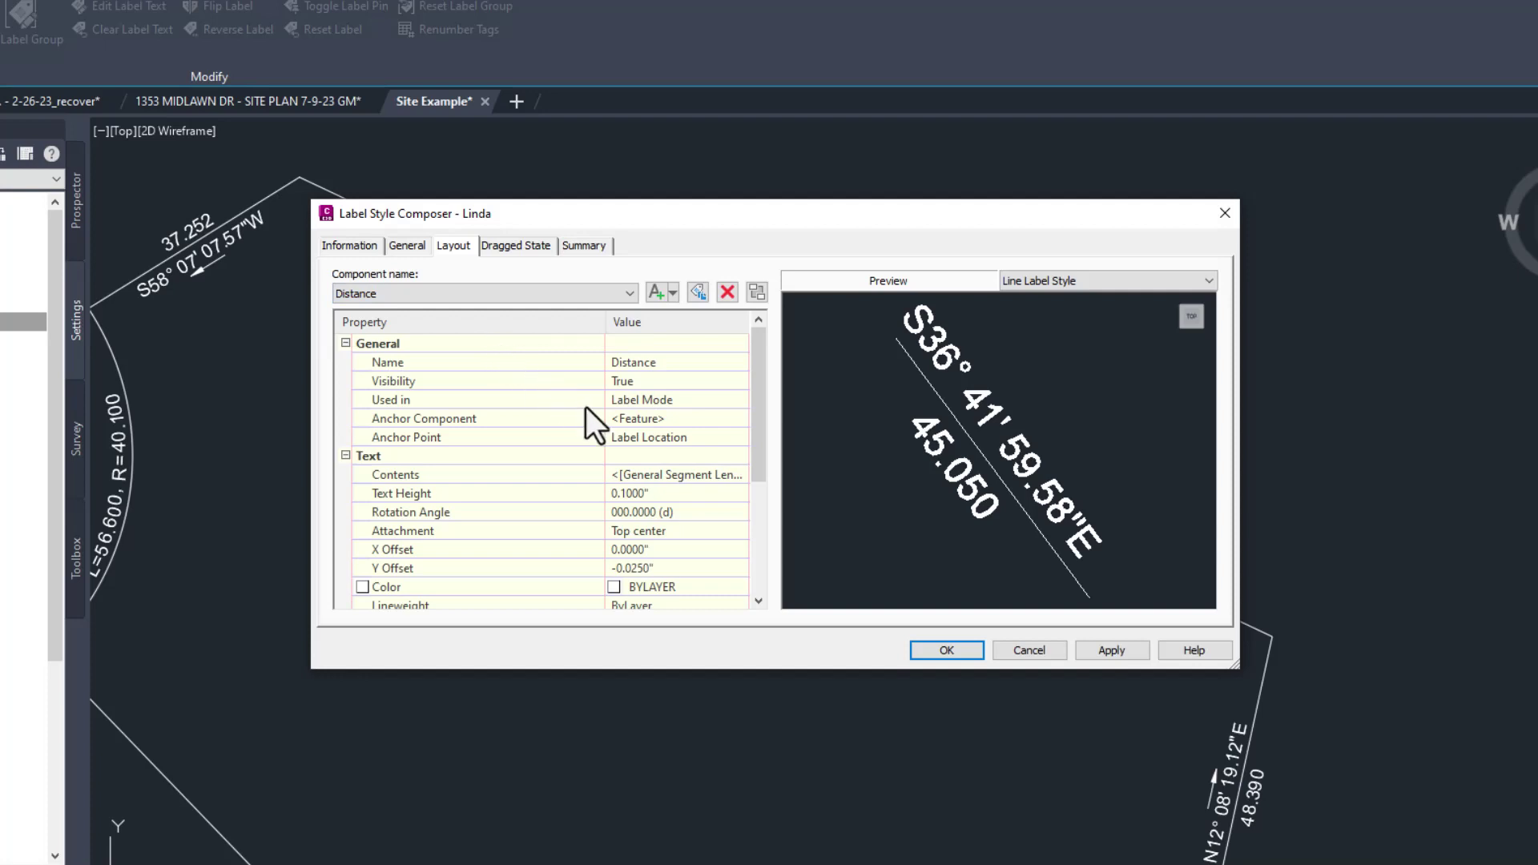
# Set the Distance text's Segment Length precision to 0.01 so the preview reads 45.05
pyautogui.click(661, 474)
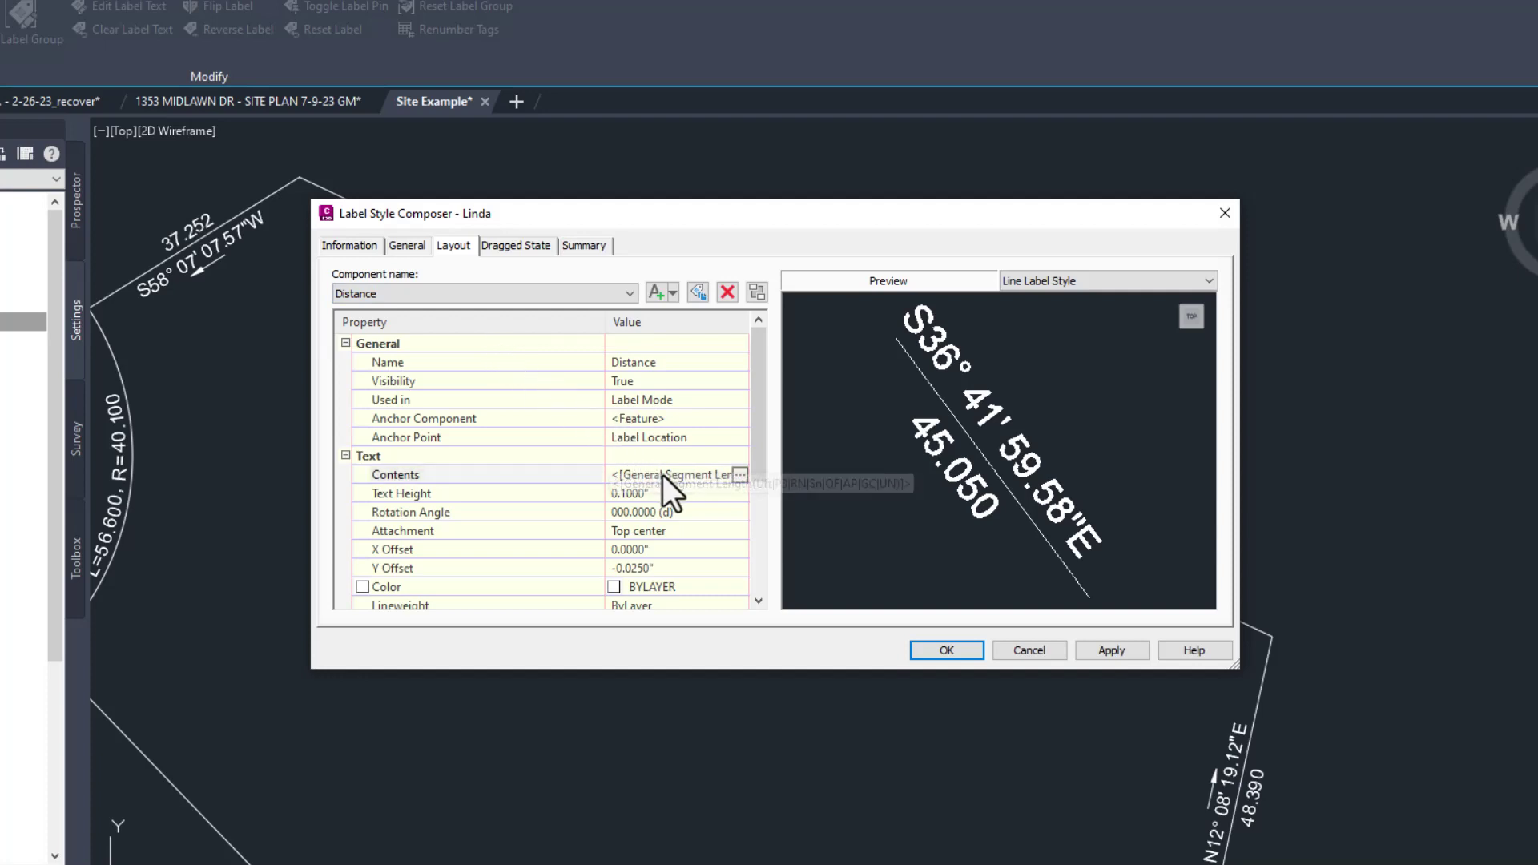
pyautogui.click(738, 475)
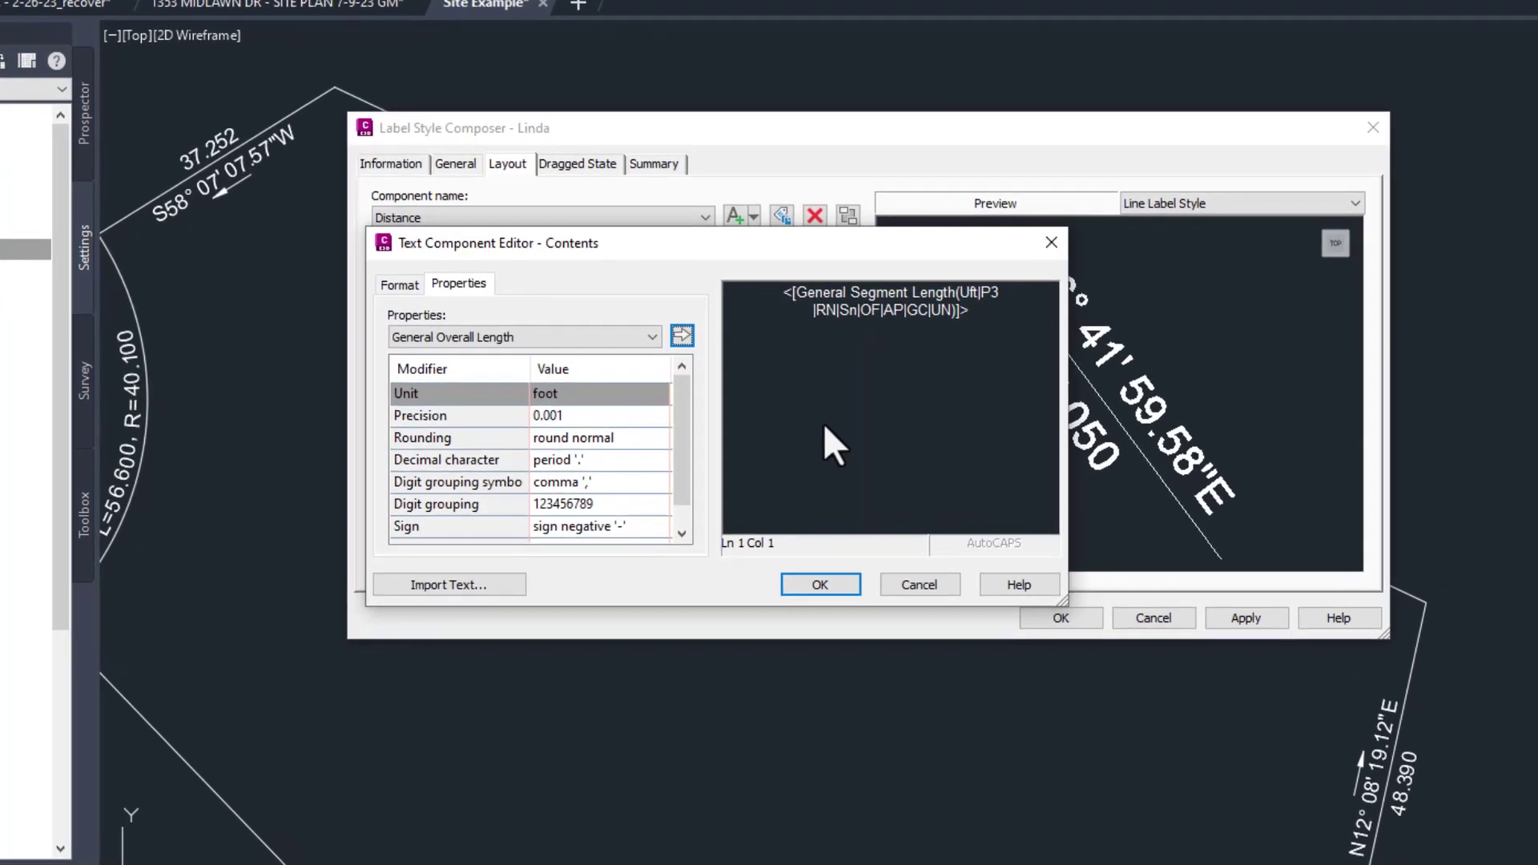
pyautogui.doubleClick(869, 298)
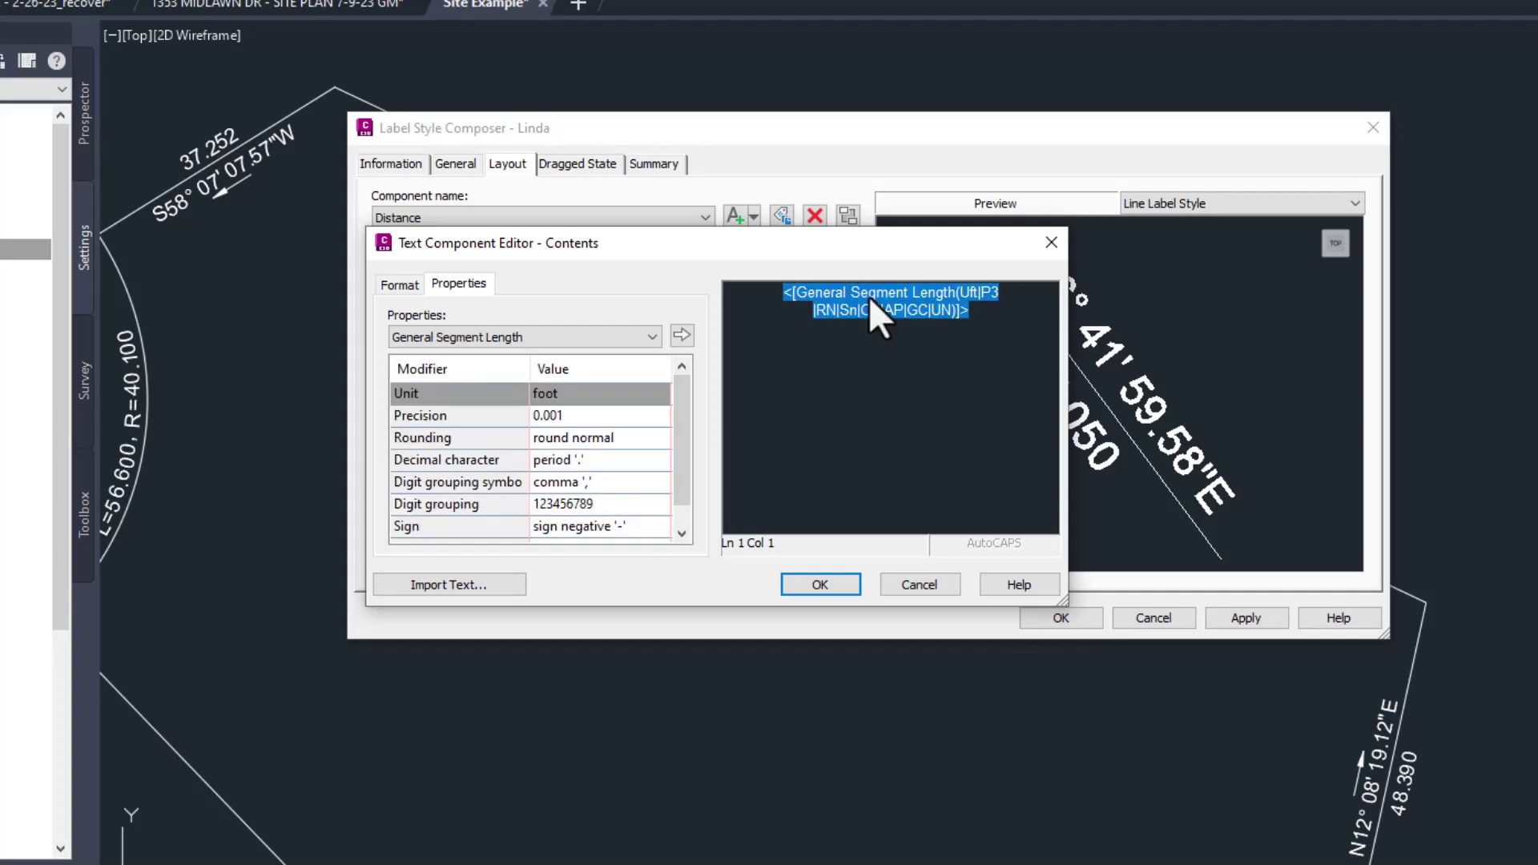
pyautogui.click(592, 415)
pyautogui.click(592, 415)
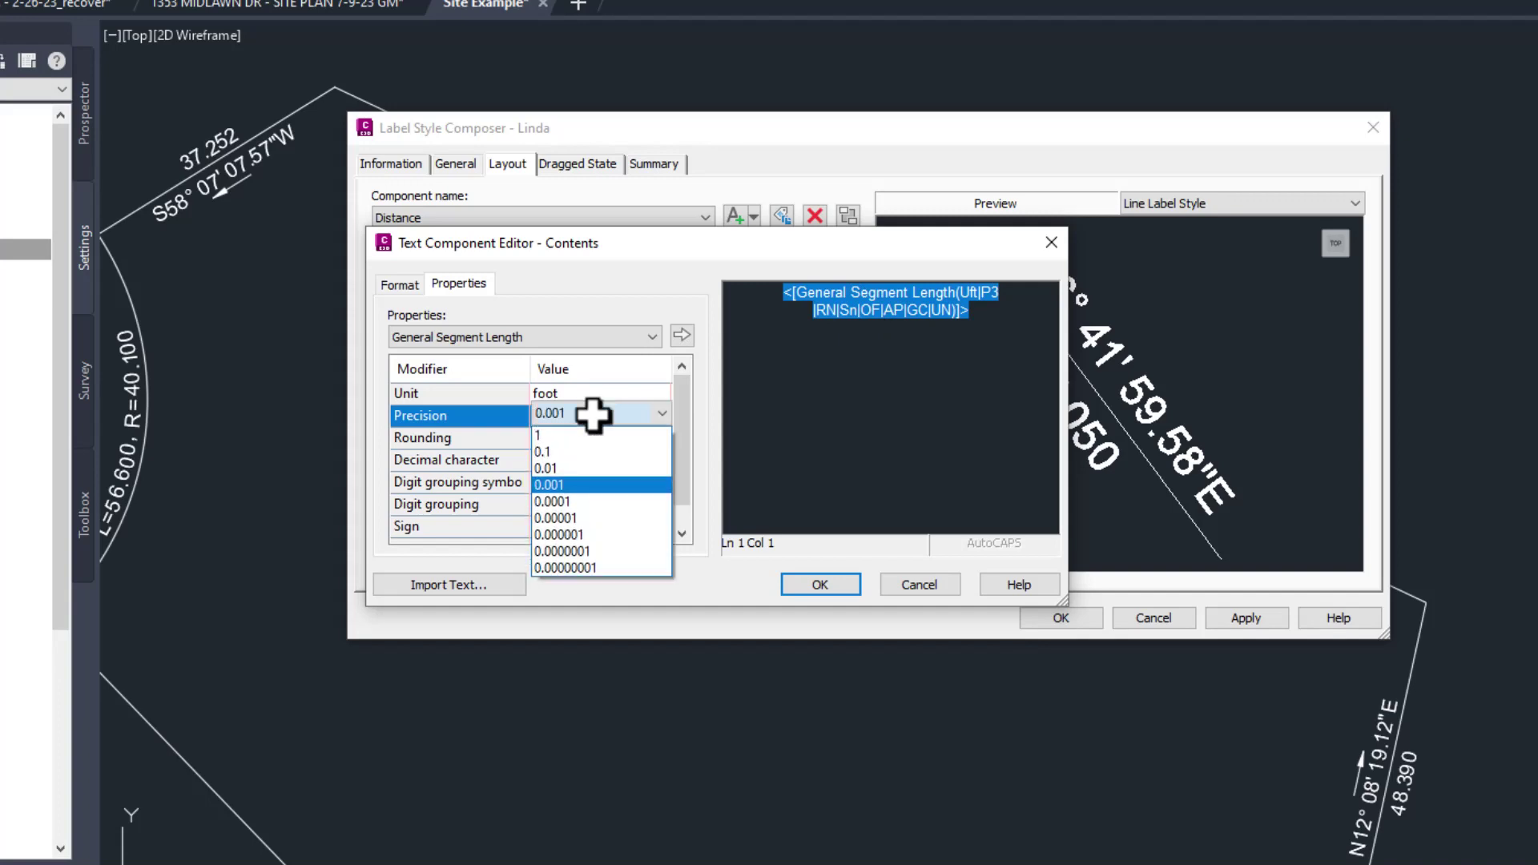
pyautogui.click(577, 468)
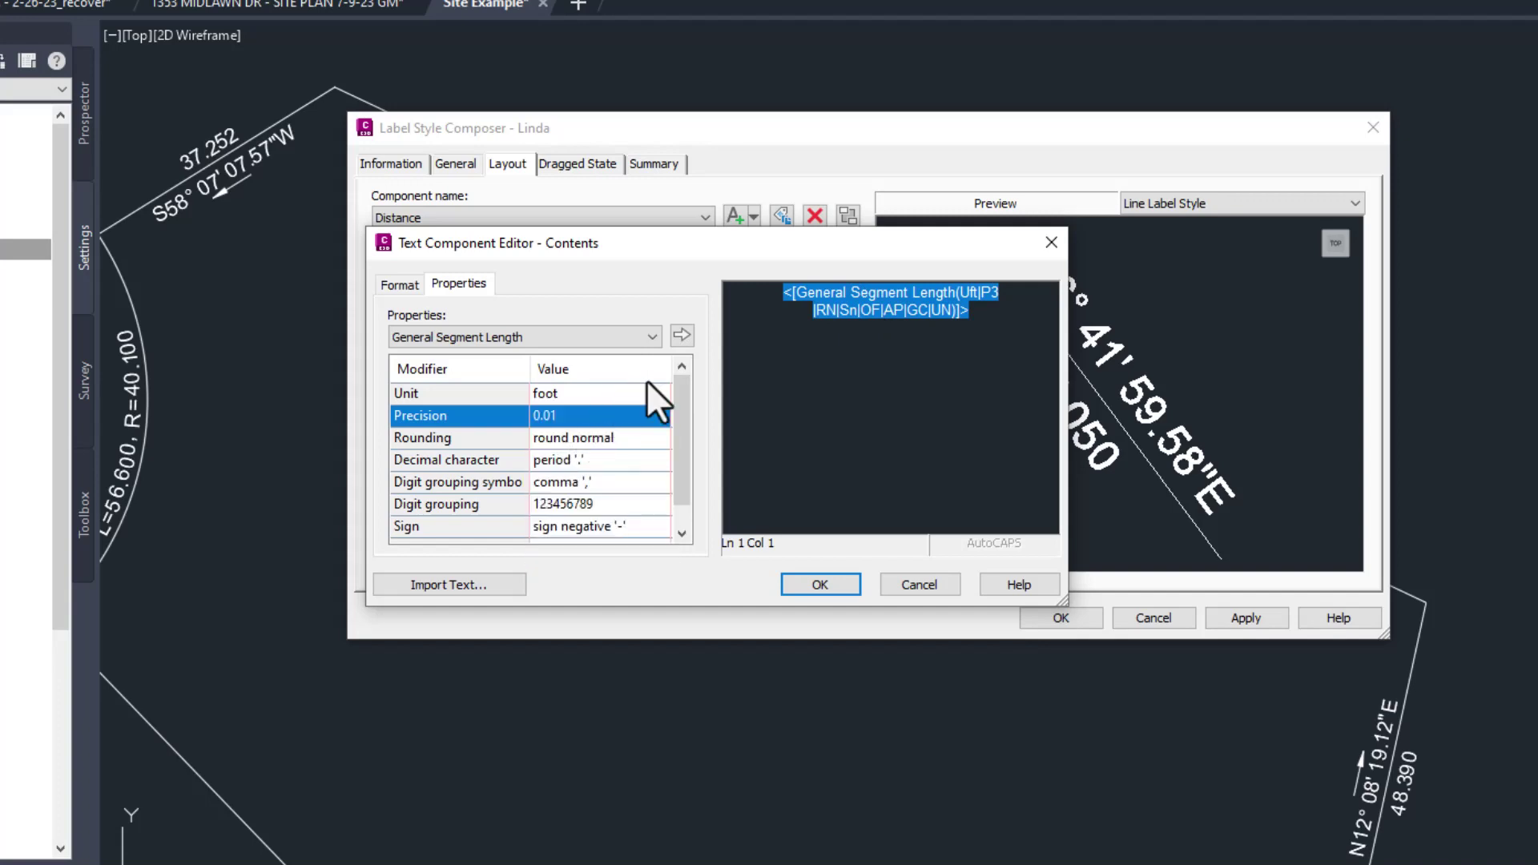
pyautogui.click(680, 332)
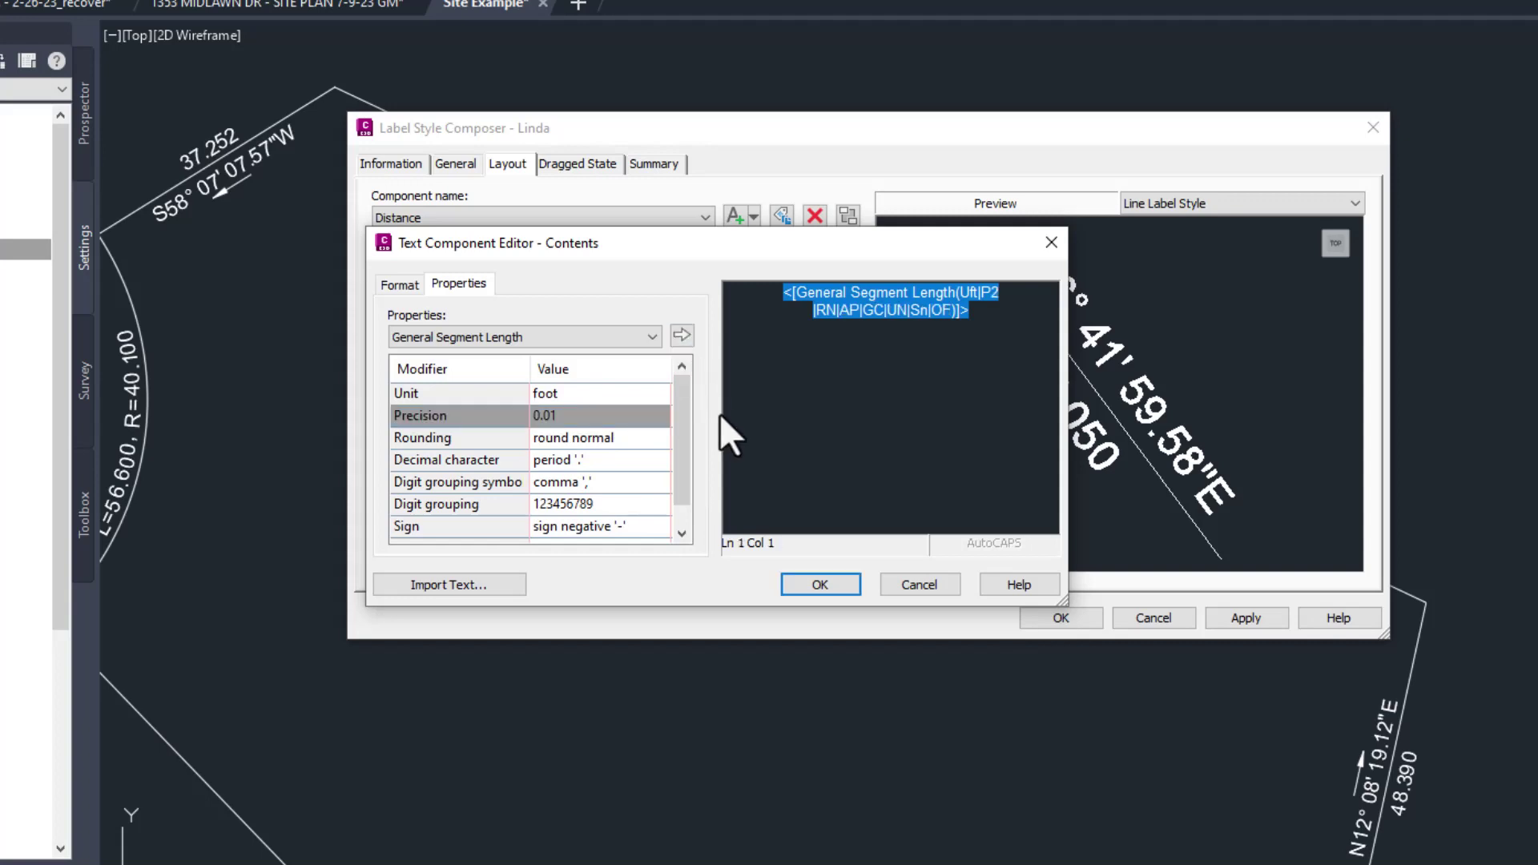
pyautogui.click(838, 584)
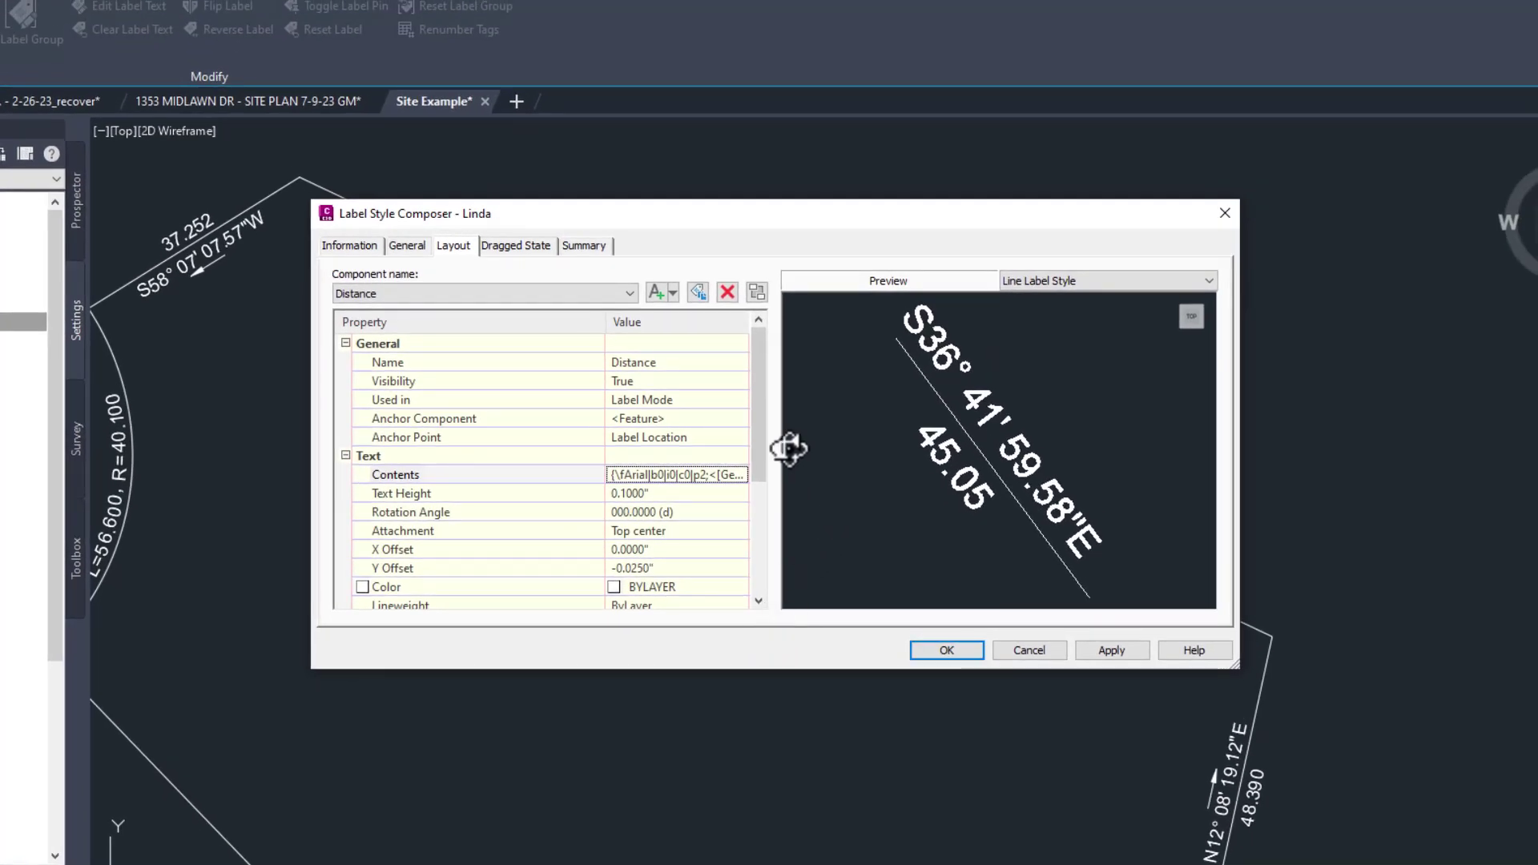
# Review the Bearing component's direction field unchanged and save the Linda line label style
pyautogui.click(602, 290)
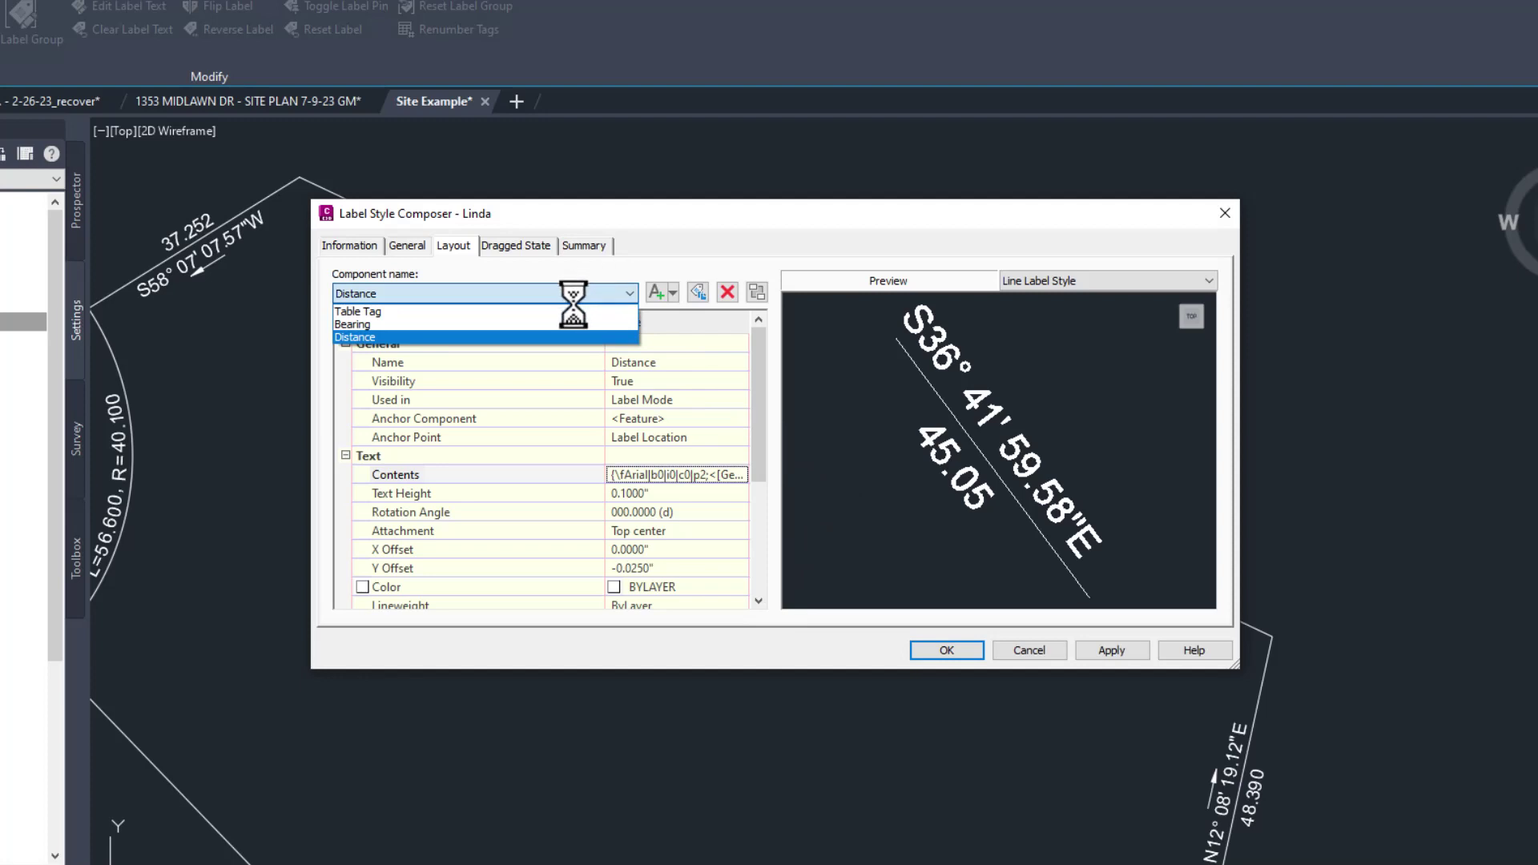
pyautogui.click(558, 324)
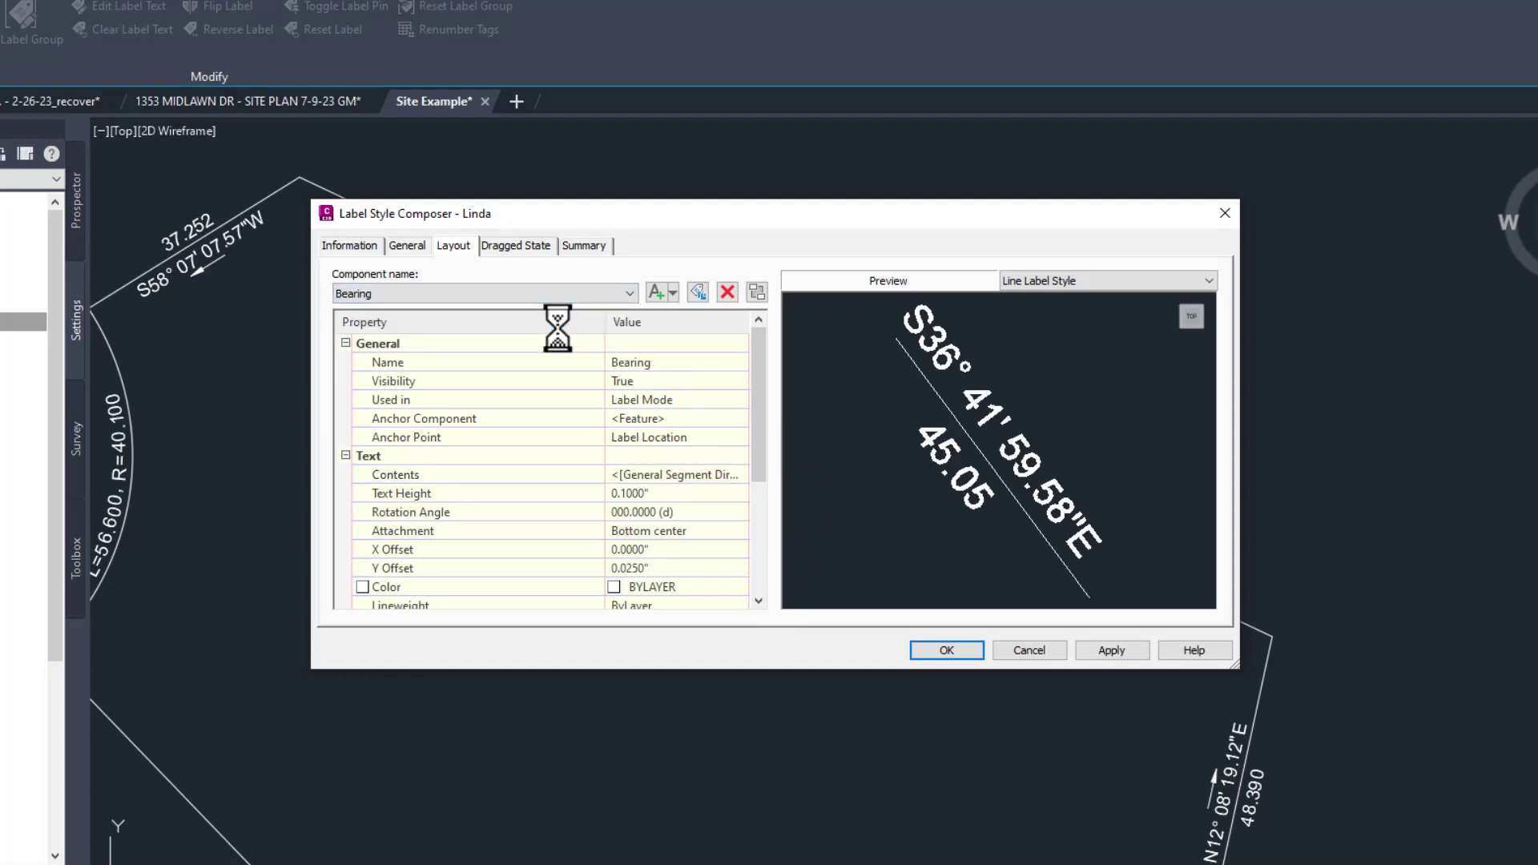
pyautogui.click(657, 474)
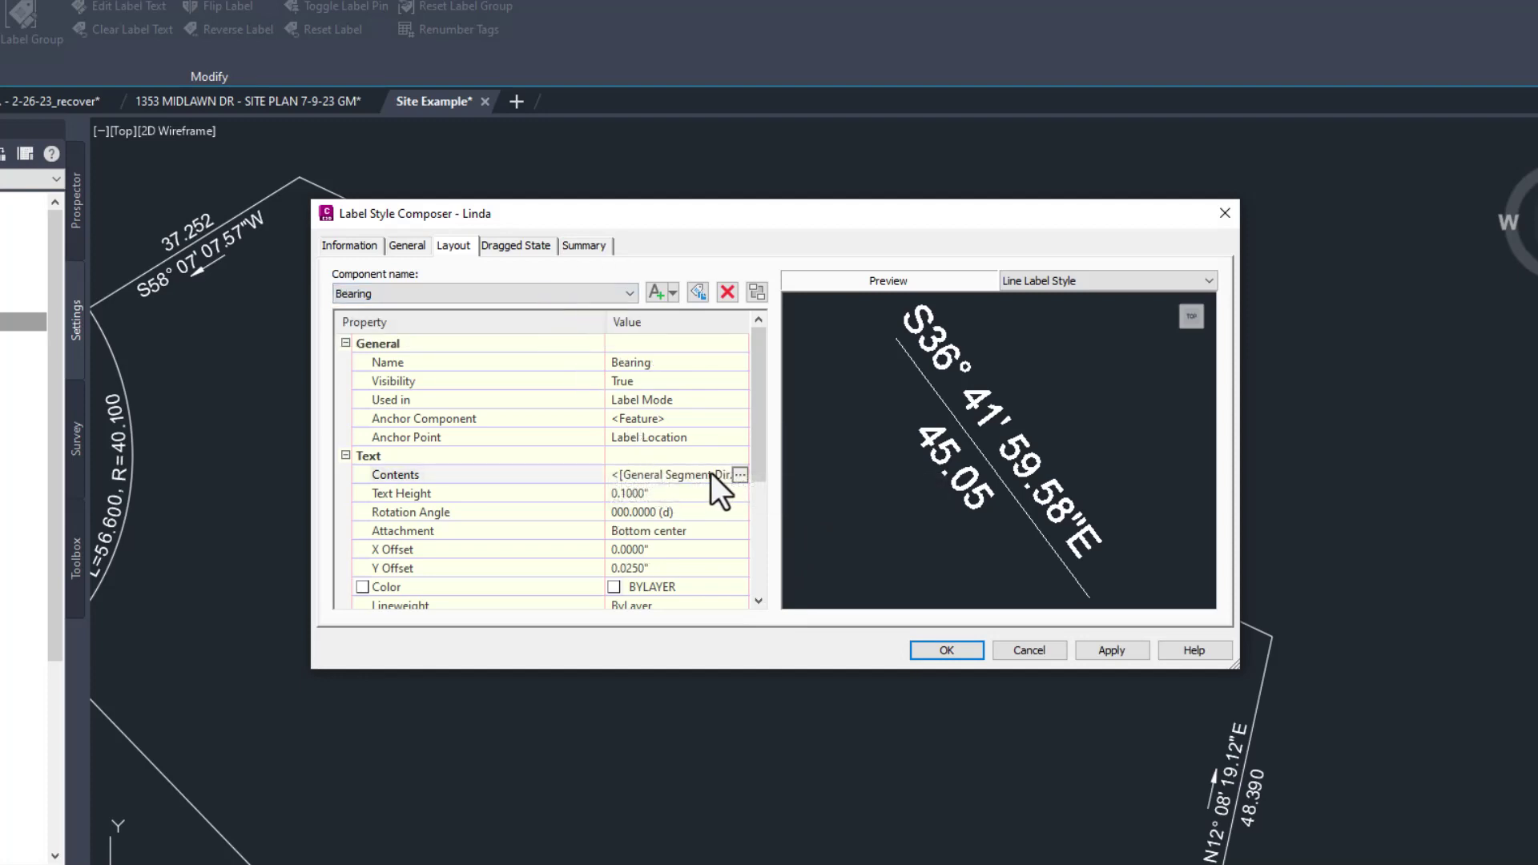
pyautogui.click(738, 475)
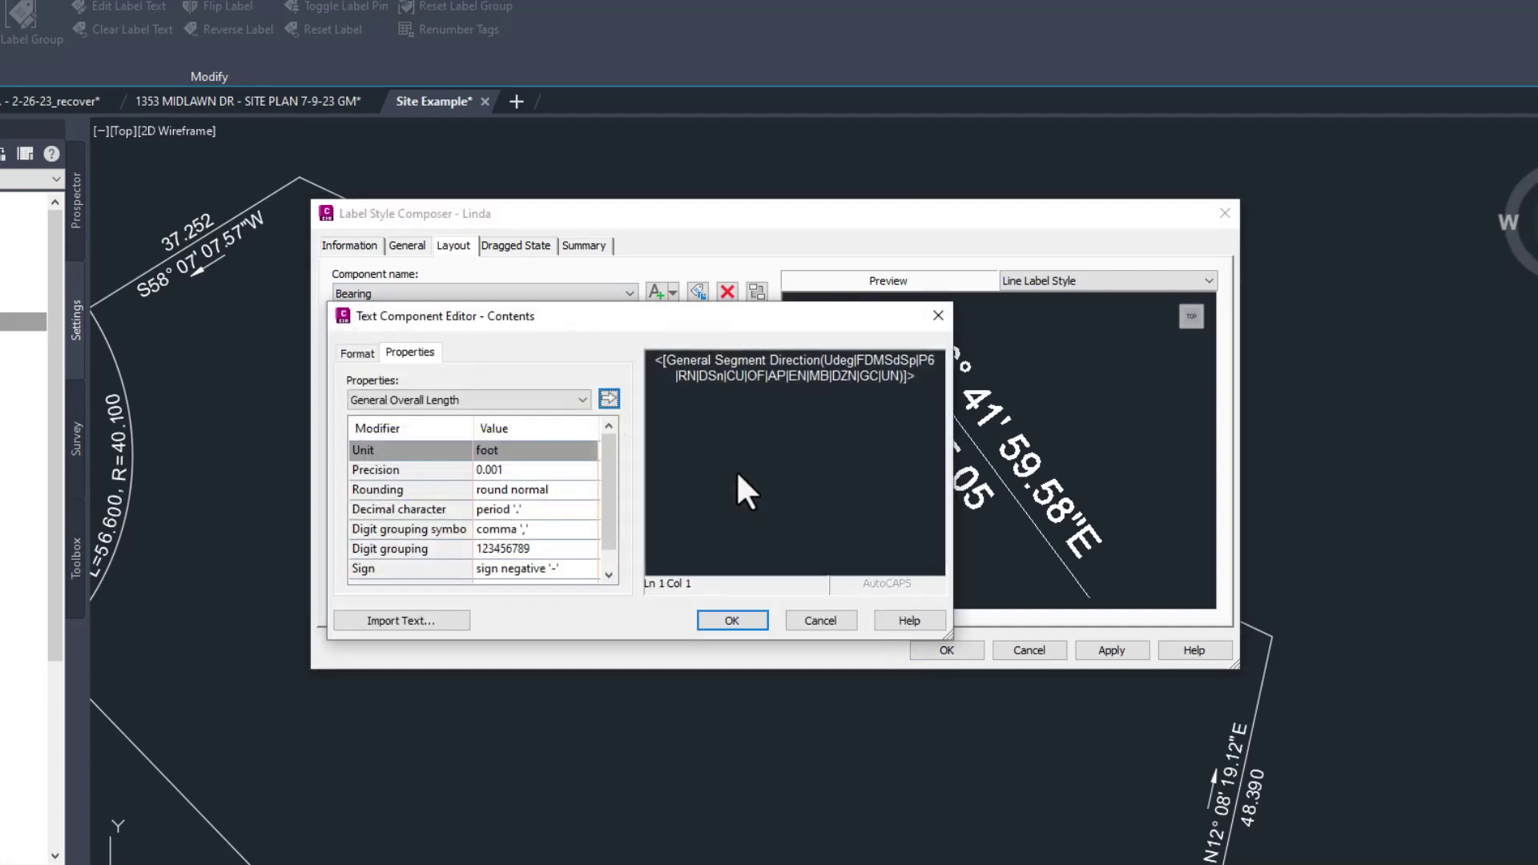
pyautogui.click(744, 377)
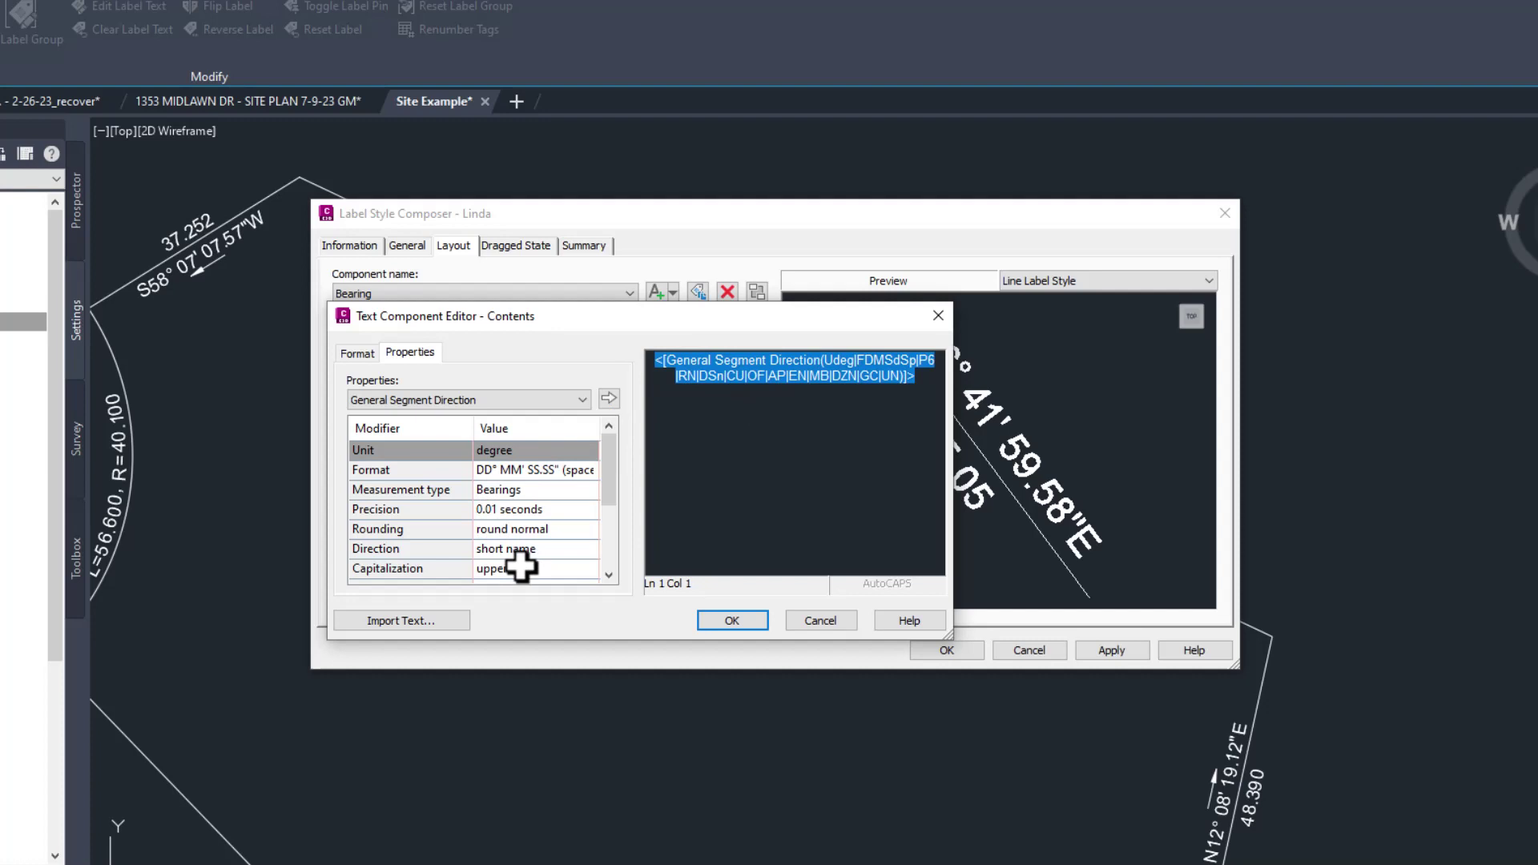
pyautogui.click(709, 619)
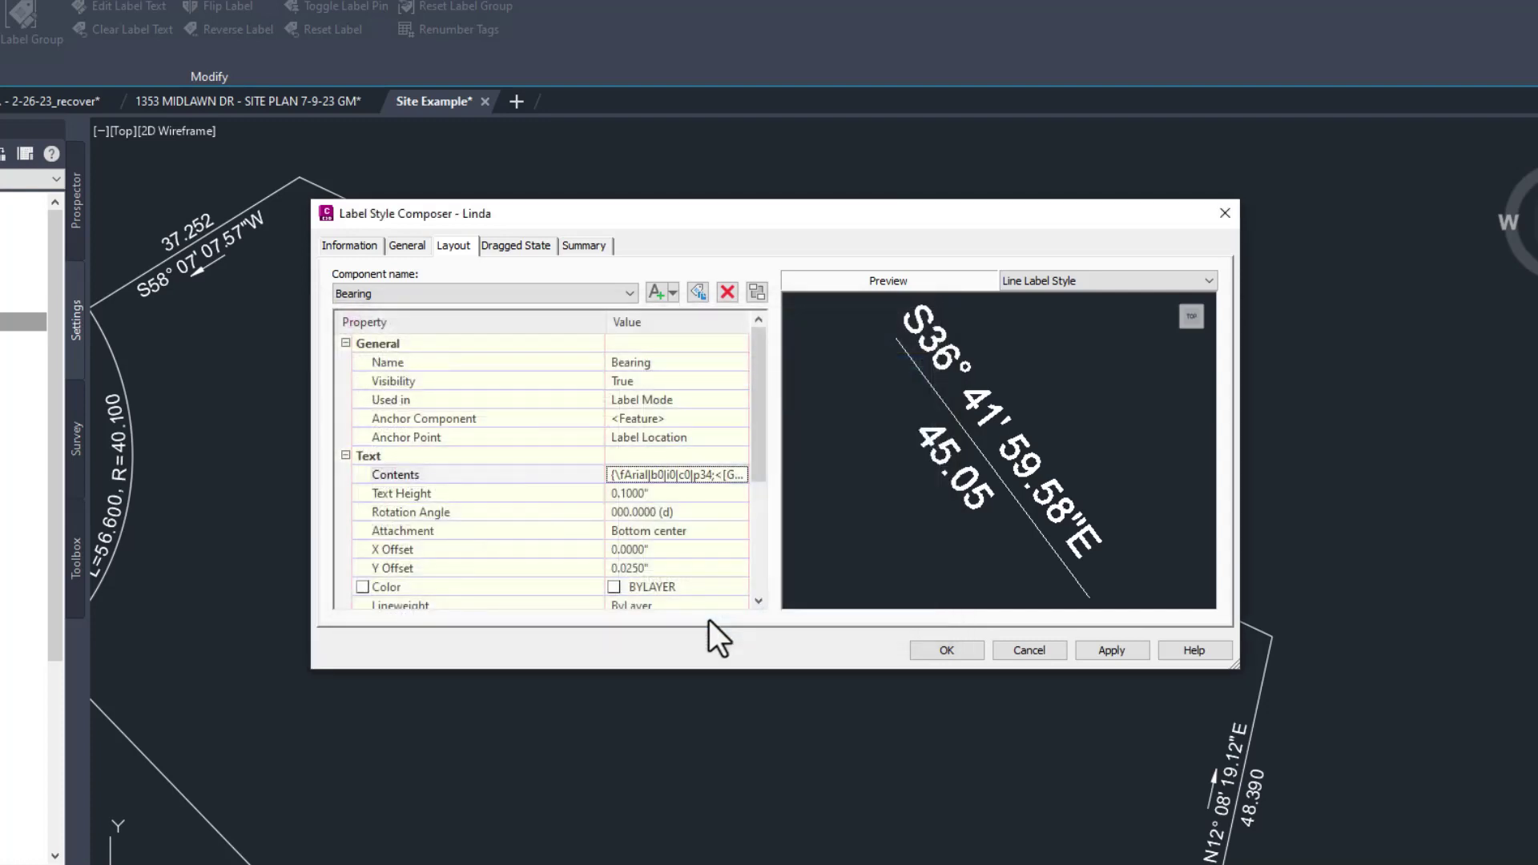
pyautogui.click(945, 651)
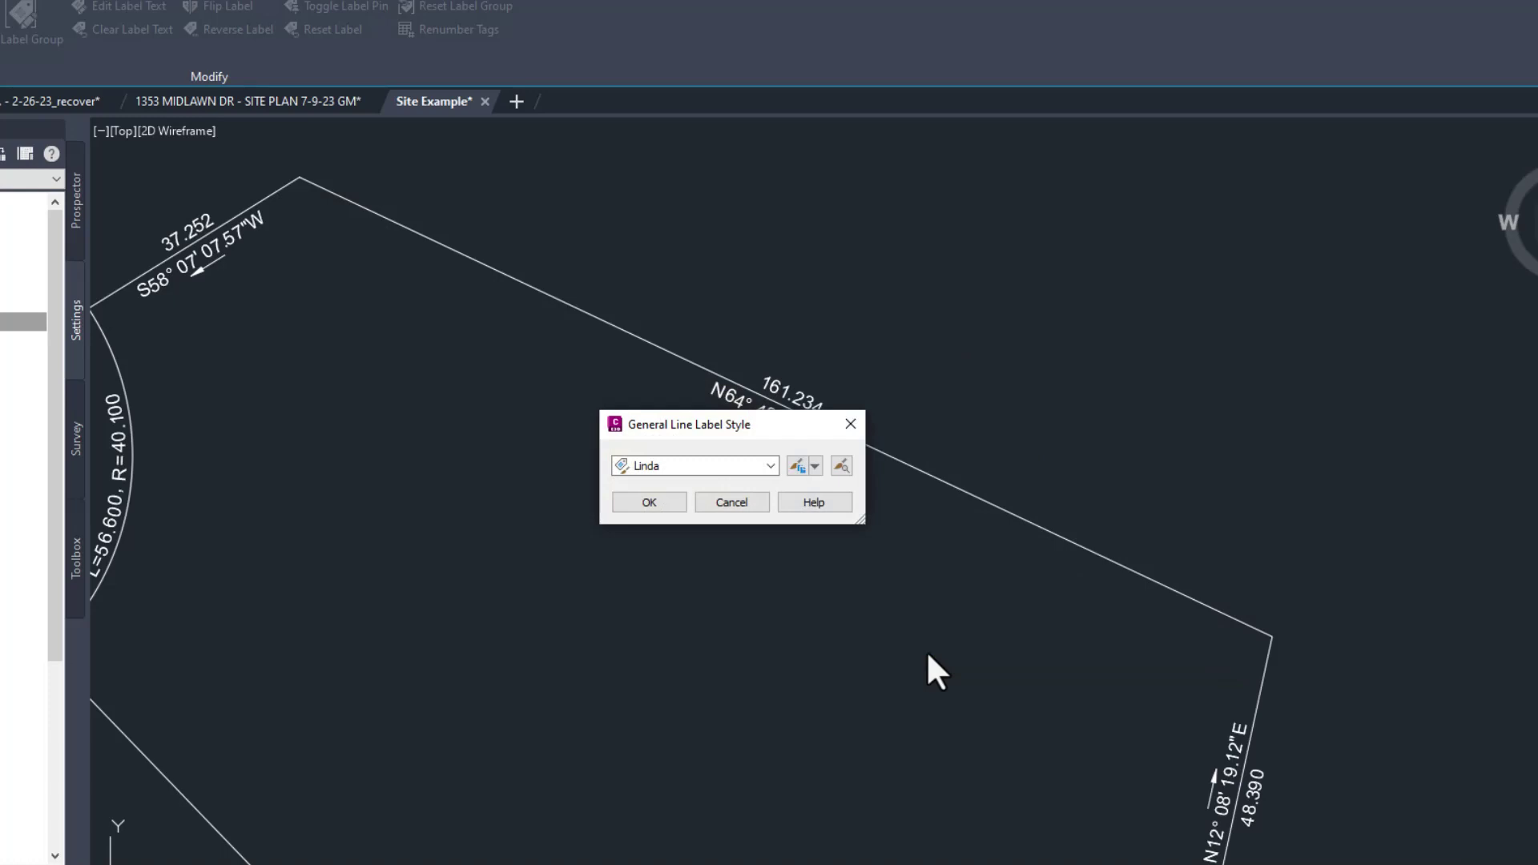
pyautogui.click(649, 502)
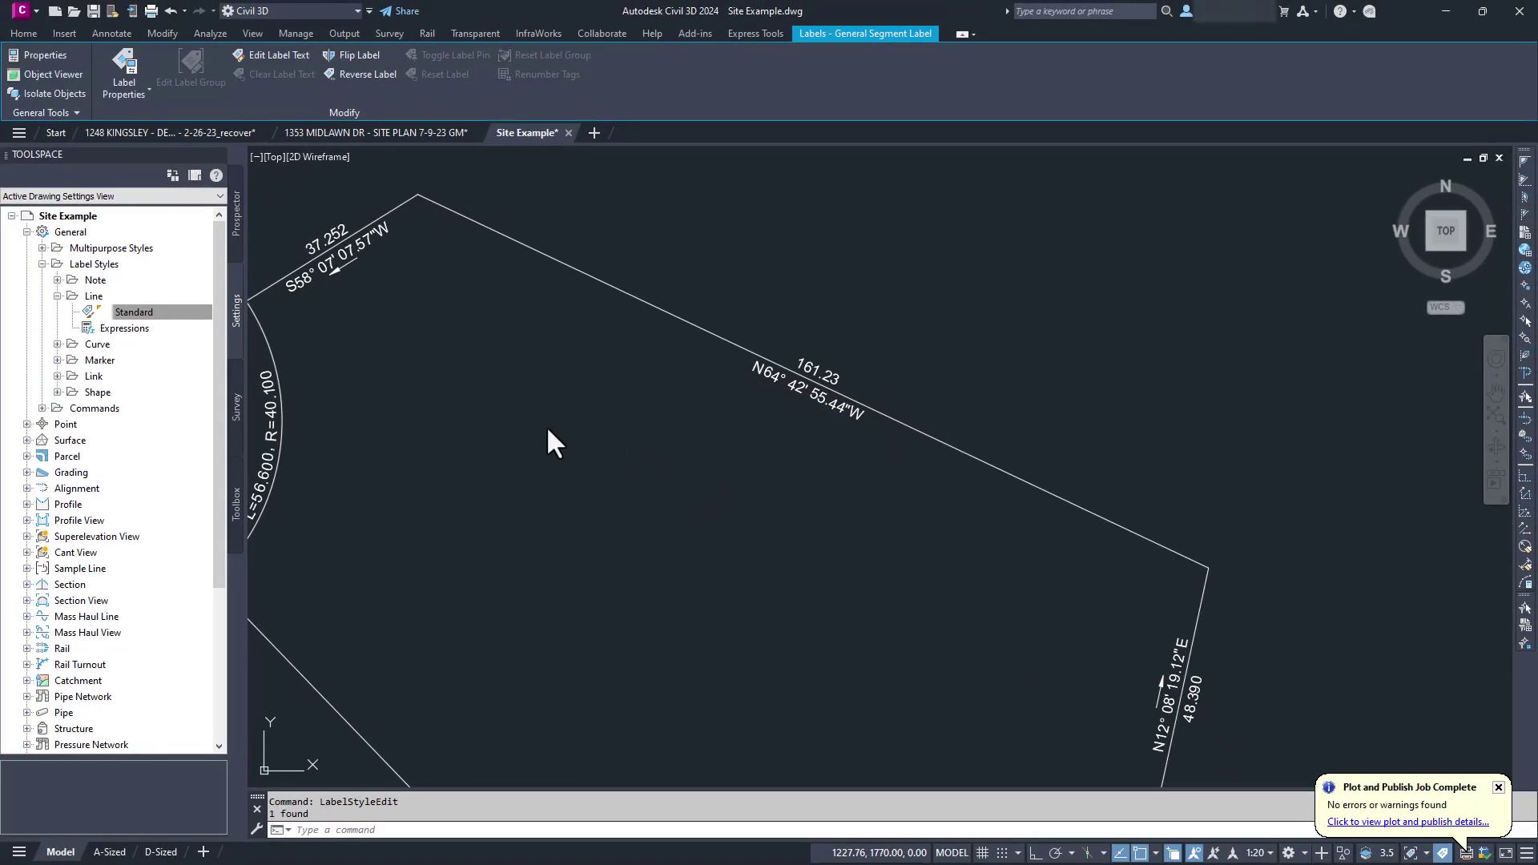
# Copy the Standard curve label style and name the copy Also Linda
pyautogui.click(57, 360)
pyautogui.click(133, 376)
pyautogui.rightClick(133, 376)
pyautogui.click(212, 428)
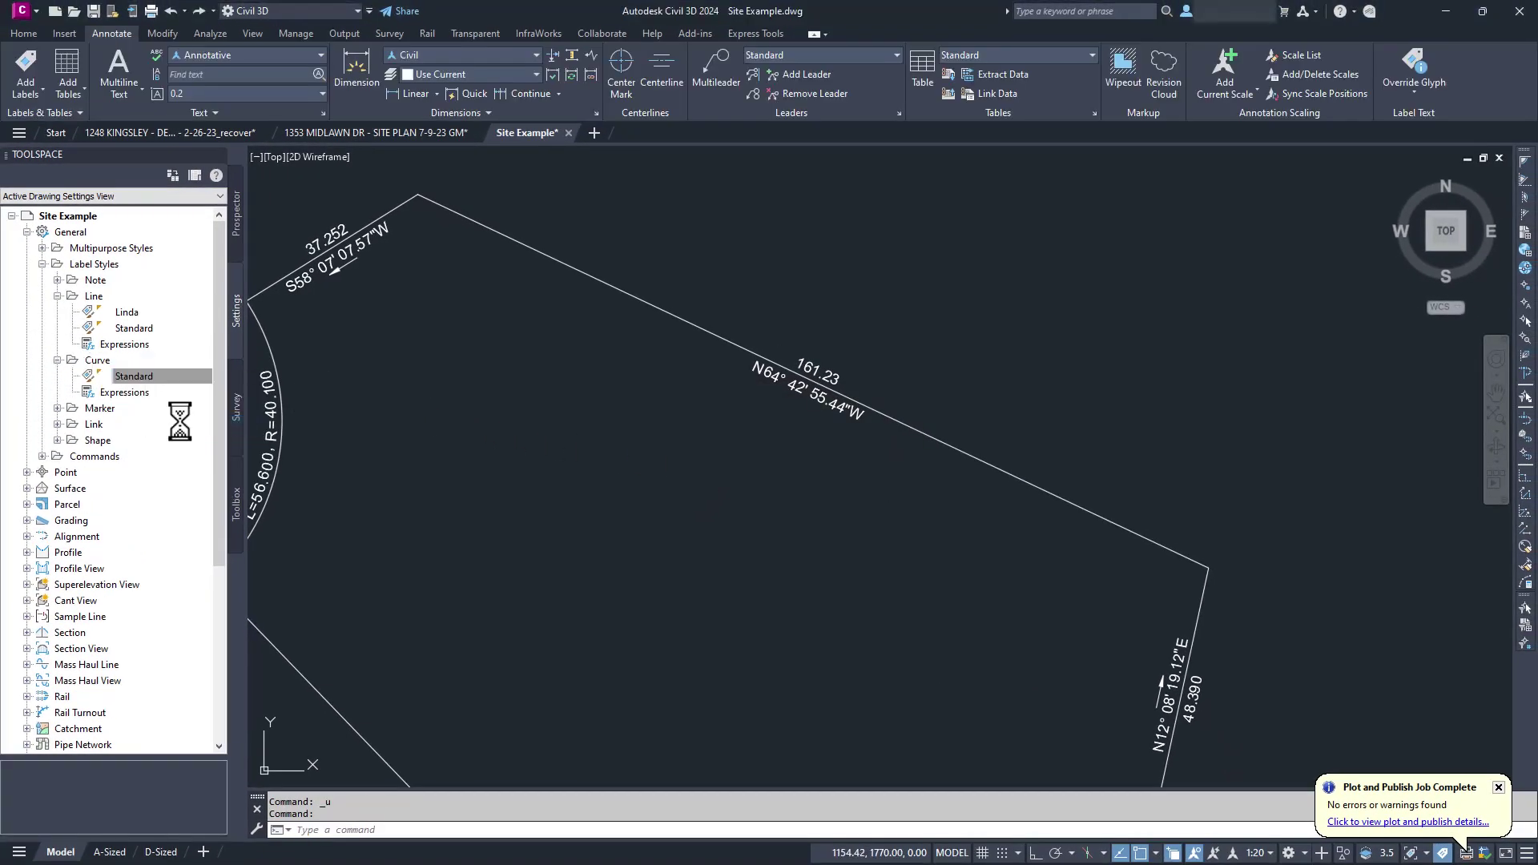
pyautogui.write('Also Linda')
# Set the curve label's length and radius precision to 0.01
pyautogui.click(543, 250)
pyautogui.click(612, 288)
pyautogui.click(721, 436)
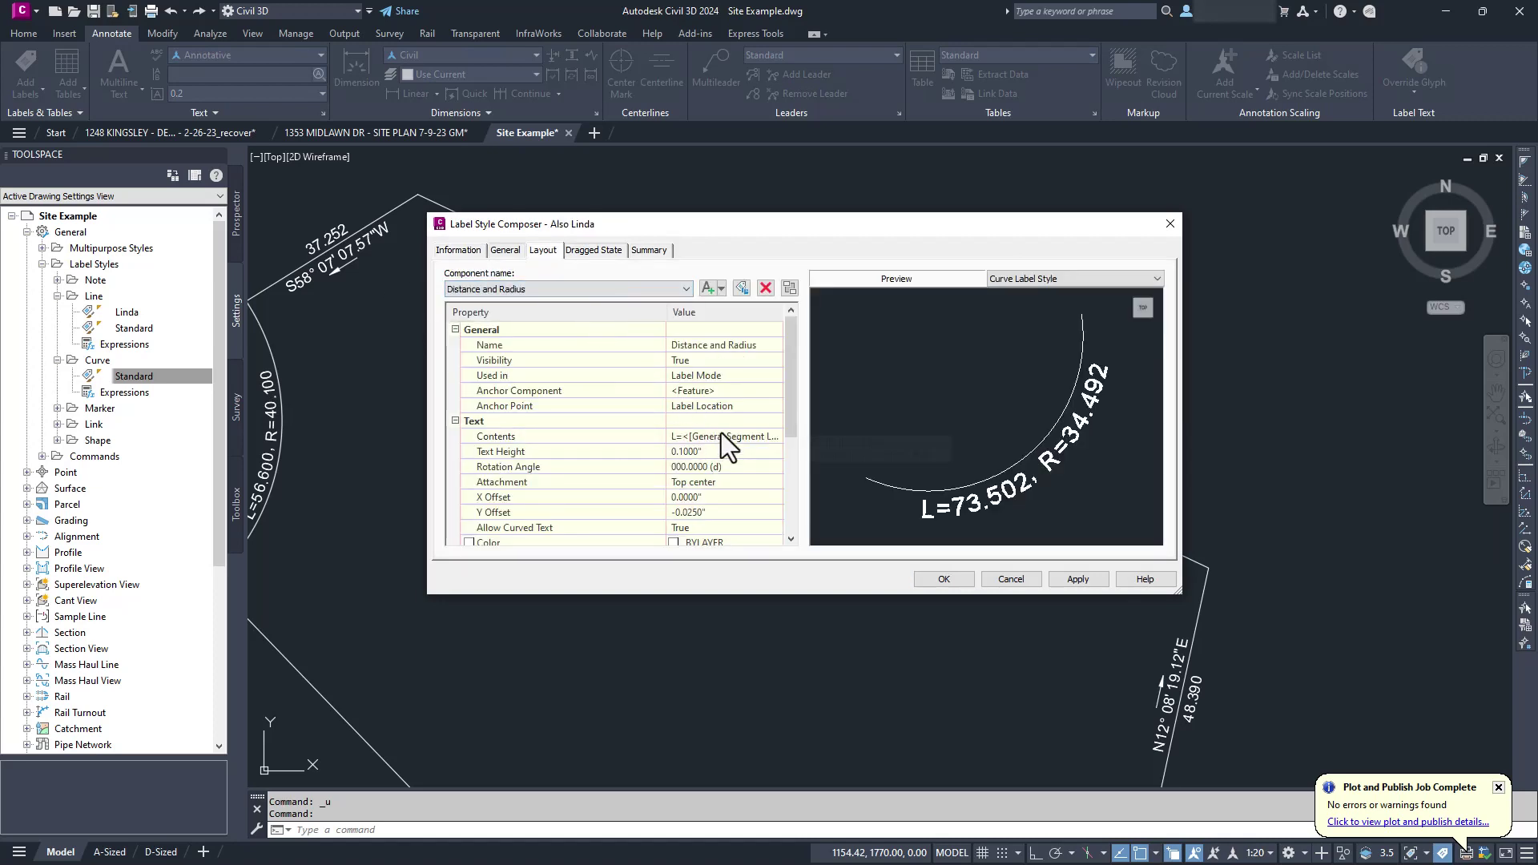
pyautogui.click(773, 436)
pyautogui.click(753, 371)
pyautogui.click(609, 432)
pyautogui.click(609, 473)
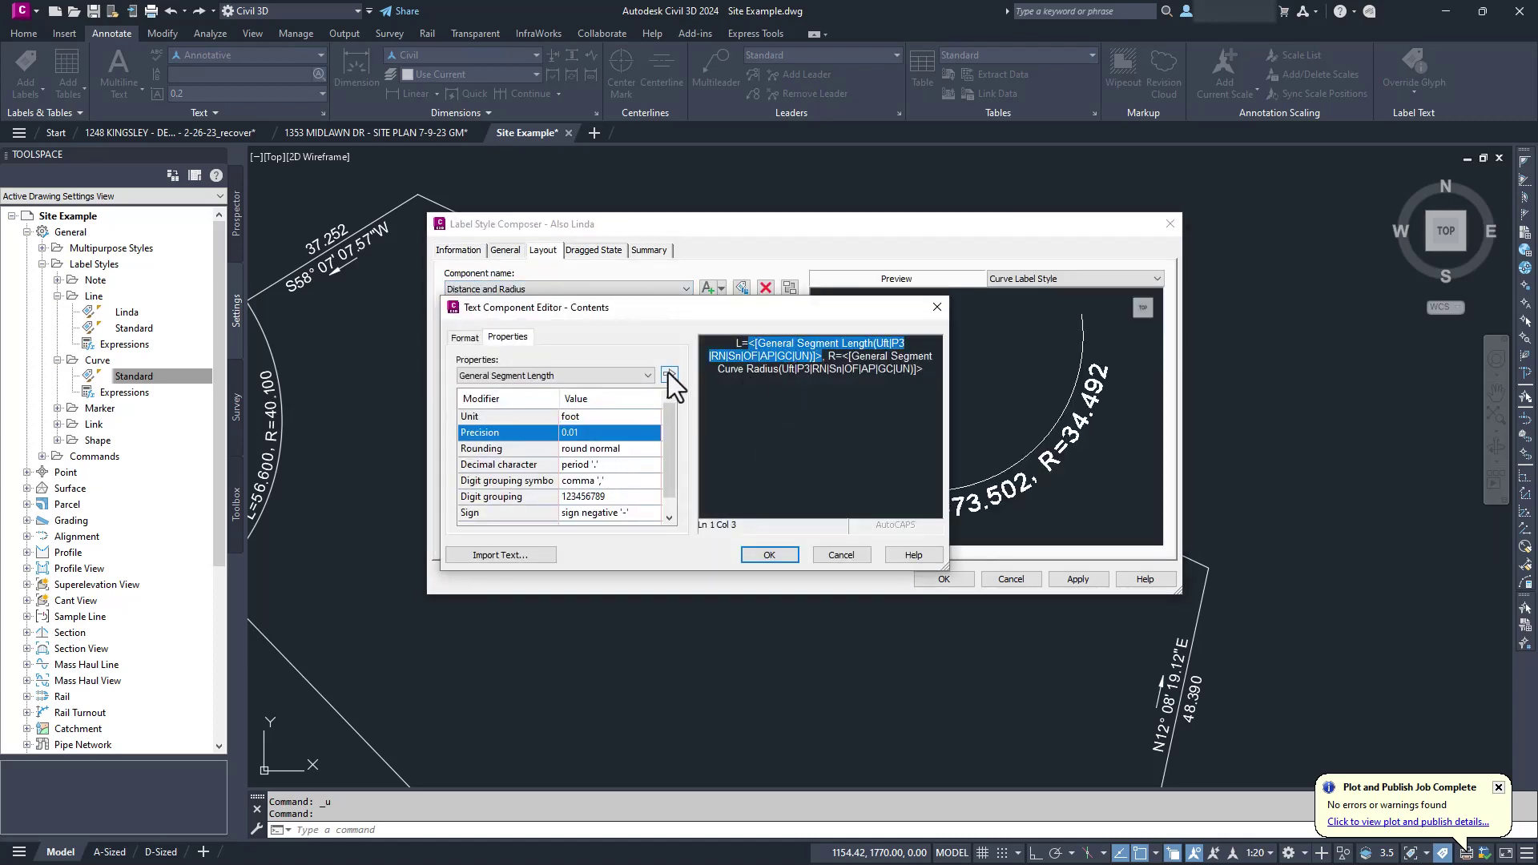
pyautogui.click(668, 374)
pyautogui.click(609, 433)
pyautogui.click(657, 432)
pyautogui.click(609, 461)
pyautogui.click(668, 374)
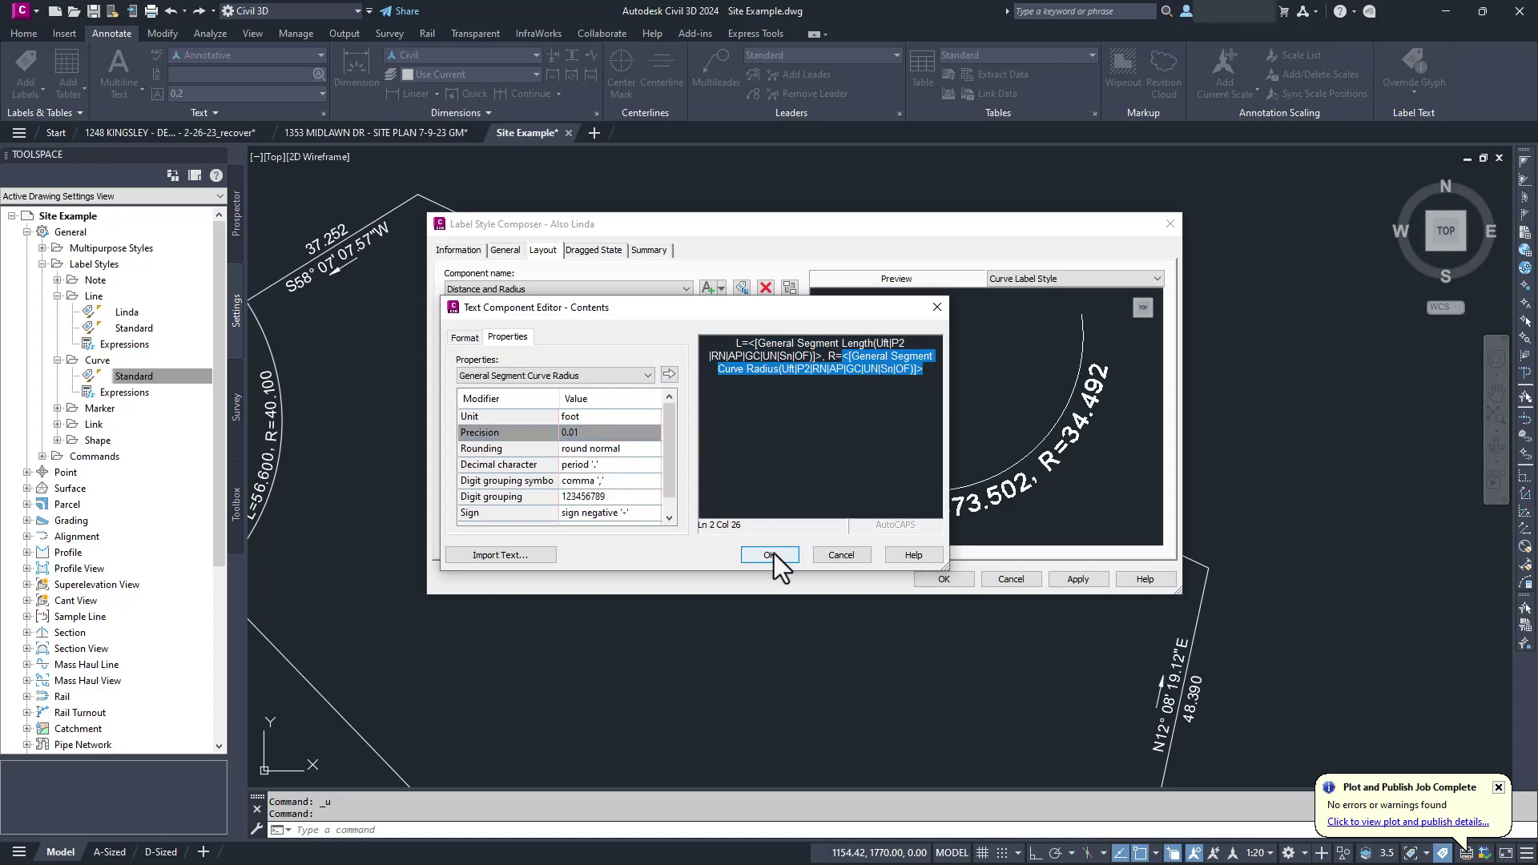
pyautogui.click(769, 554)
# Save the Also Linda curve style and select the old top-left segment label
pyautogui.click(944, 578)
pyautogui.scroll(-2, 604, 425)
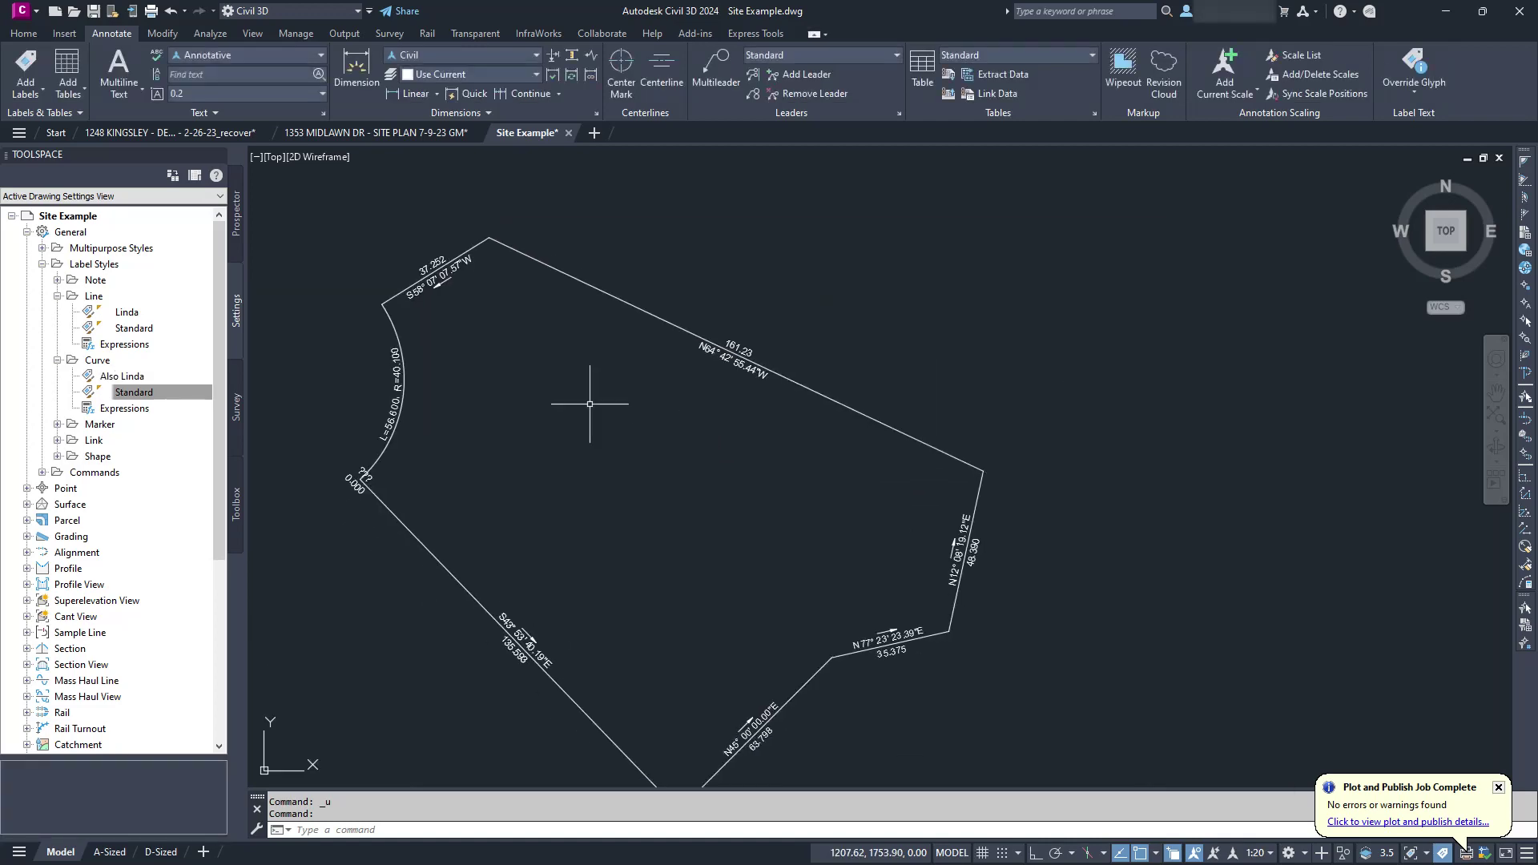
pyautogui.click(450, 278)
# Erase the selected label and add a single bearing/distance label to the top-left segment
pyautogui.press('Delete')
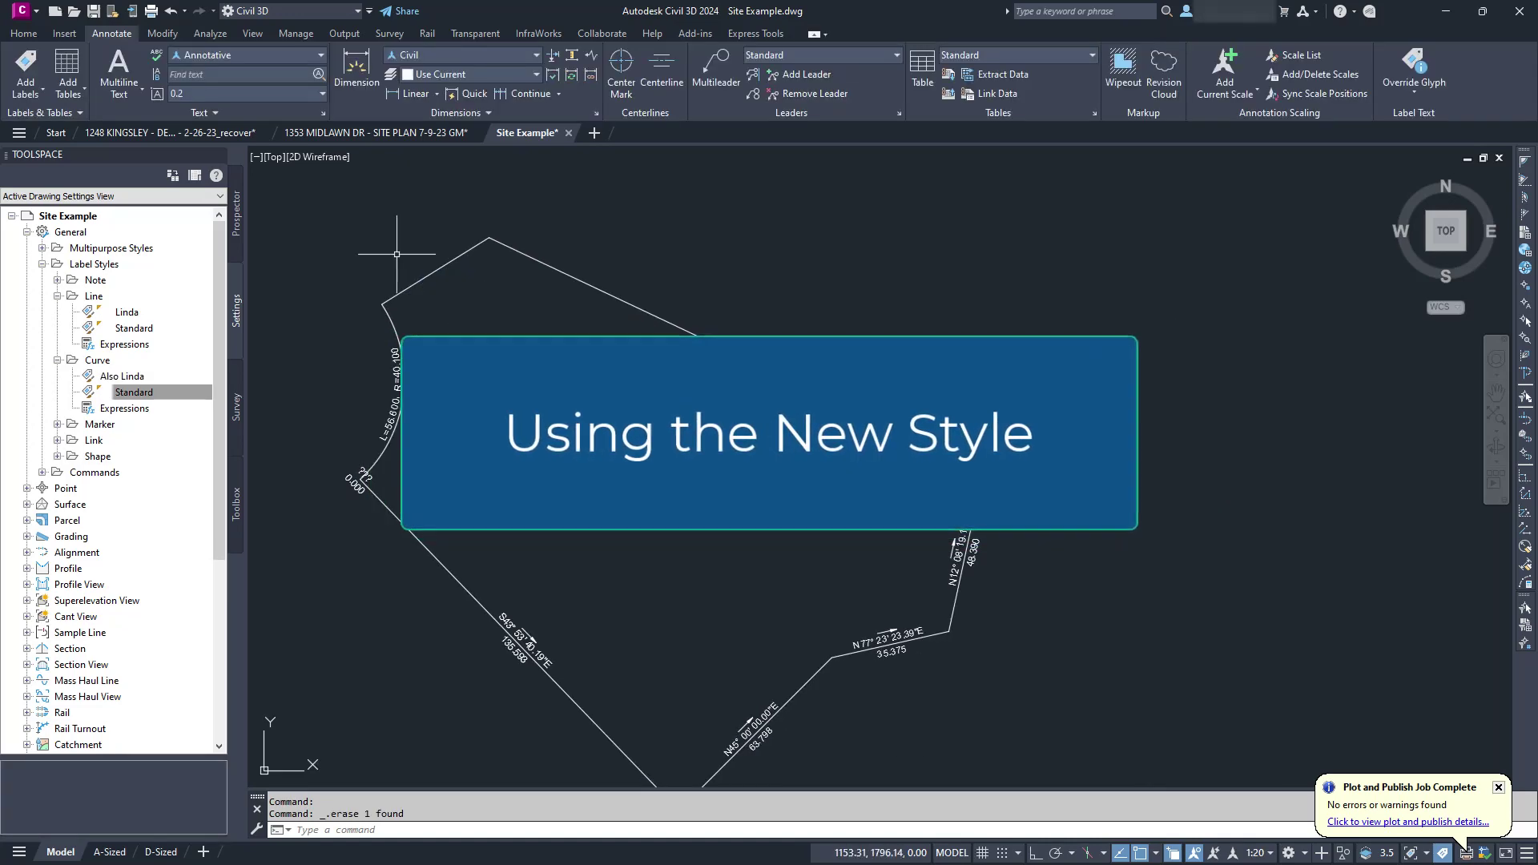
pyautogui.click(28, 96)
pyautogui.moveTo(96, 399)
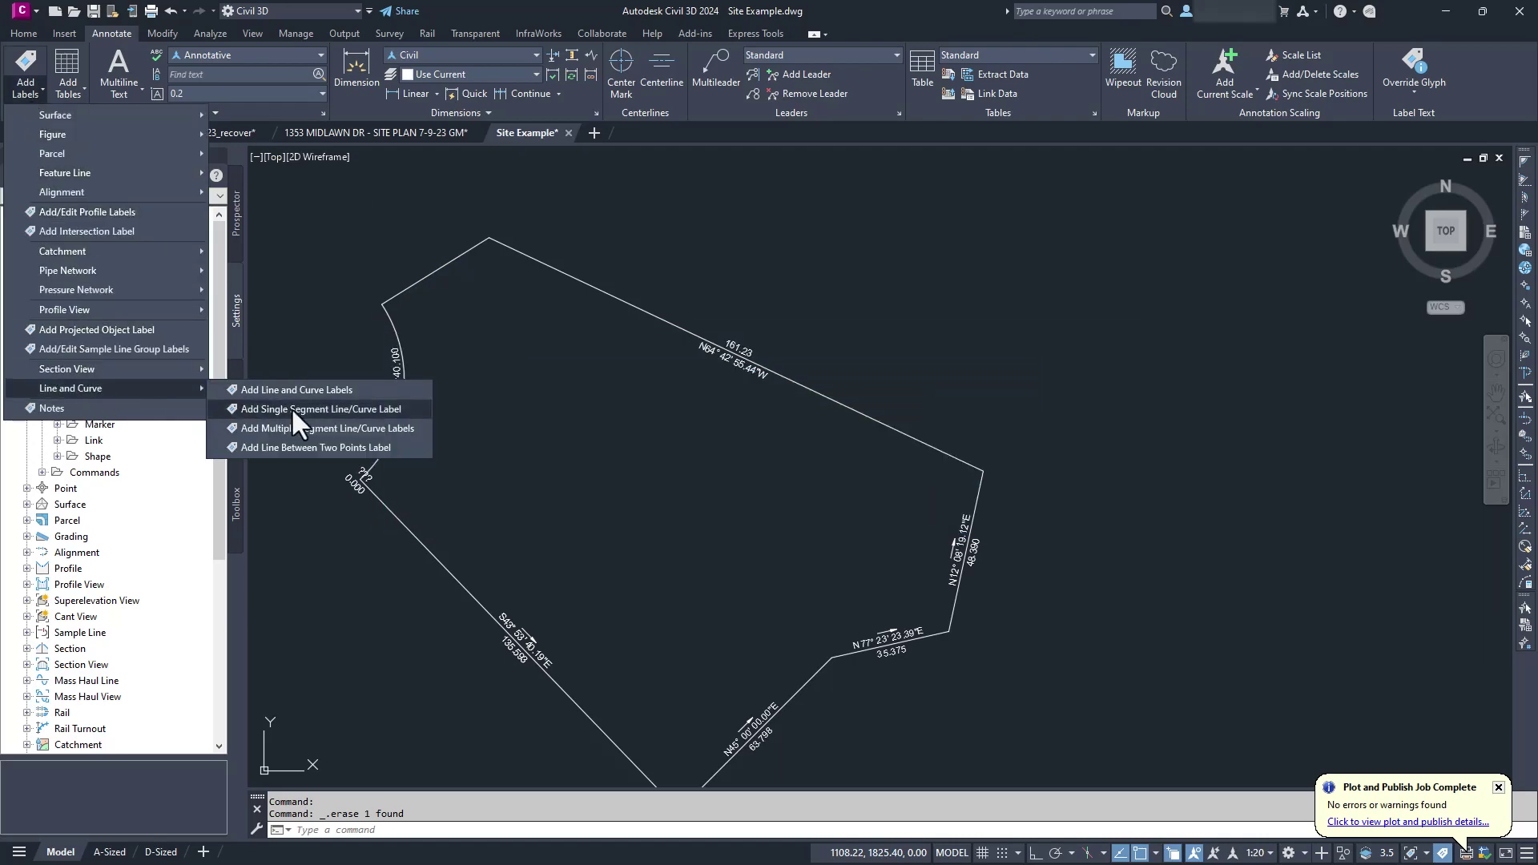
pyautogui.click(264, 412)
pyautogui.click(422, 276)
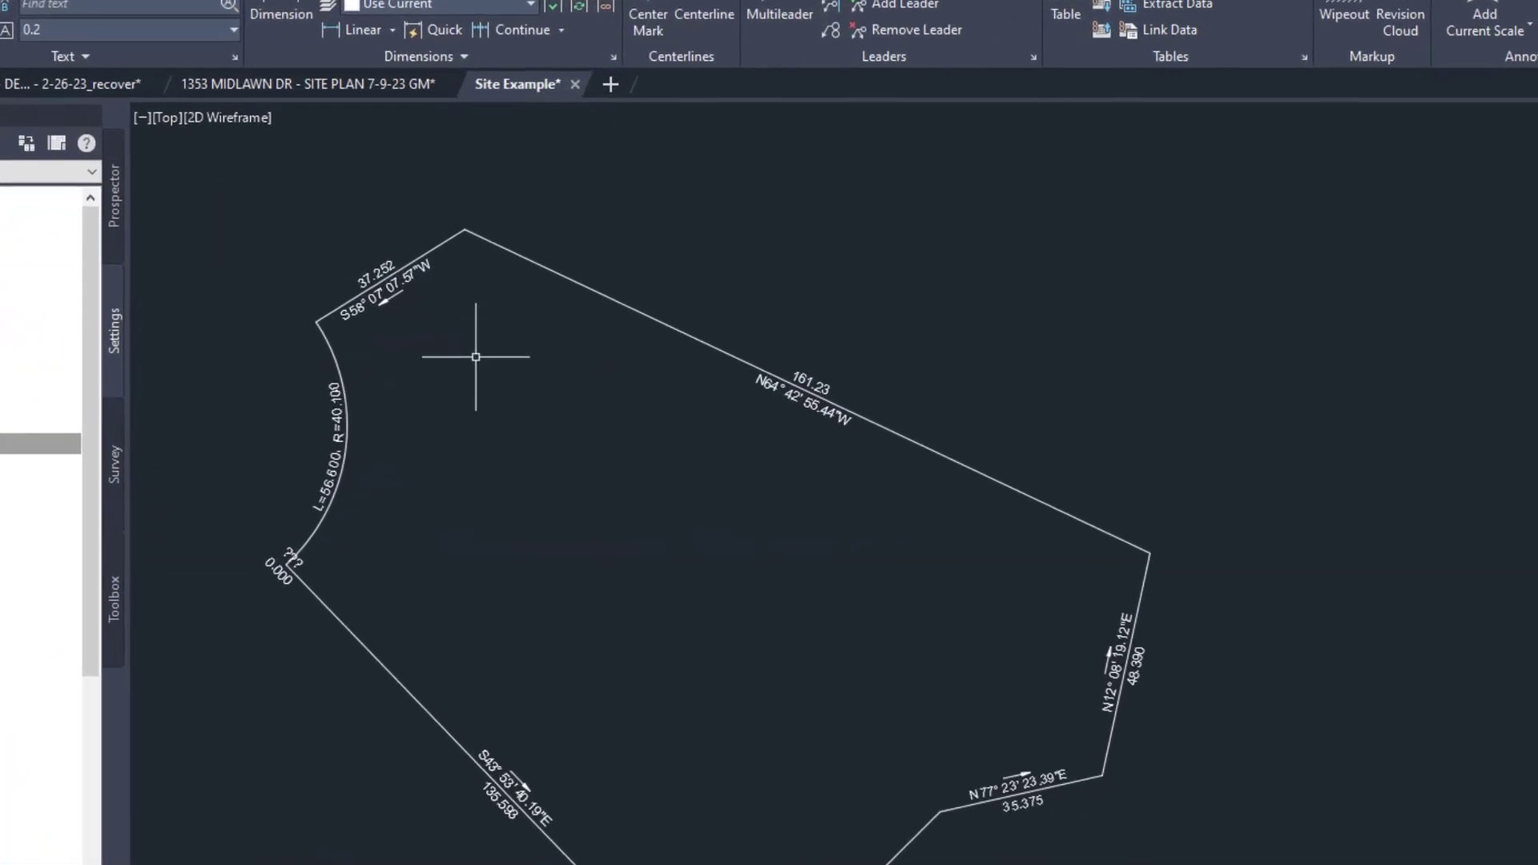
# Delete all eight segment labels using Select Similar
pyautogui.click(409, 277)
pyautogui.rightClick(447, 362)
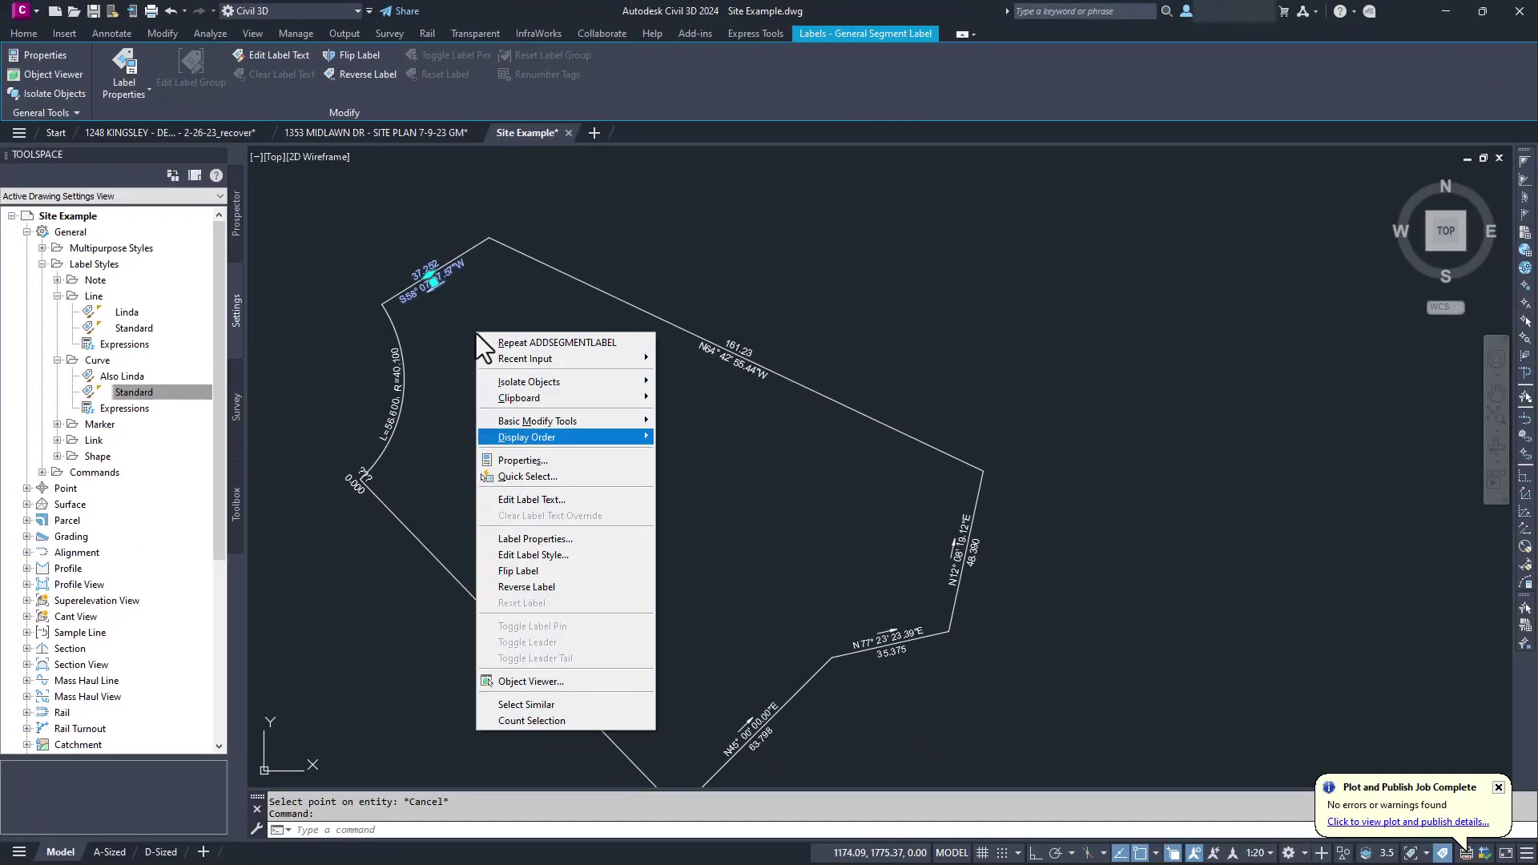
pyautogui.click(556, 704)
pyautogui.press('Delete')
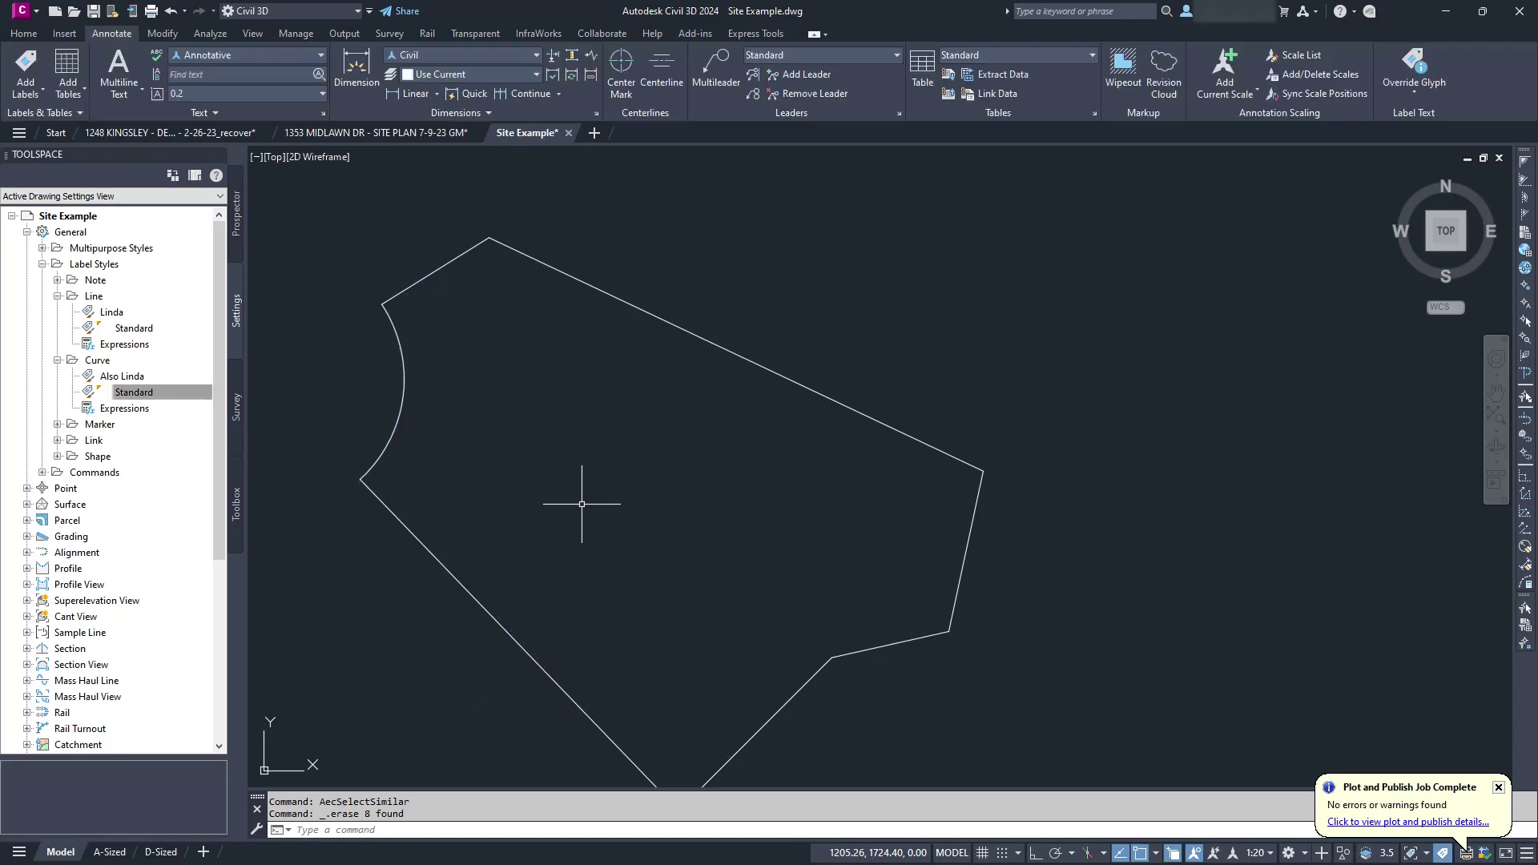
# Set Add Labels to Multiple Segment, with Linda line labels and Also Linda curve labels
pyautogui.click(26, 90)
pyautogui.moveTo(152, 393)
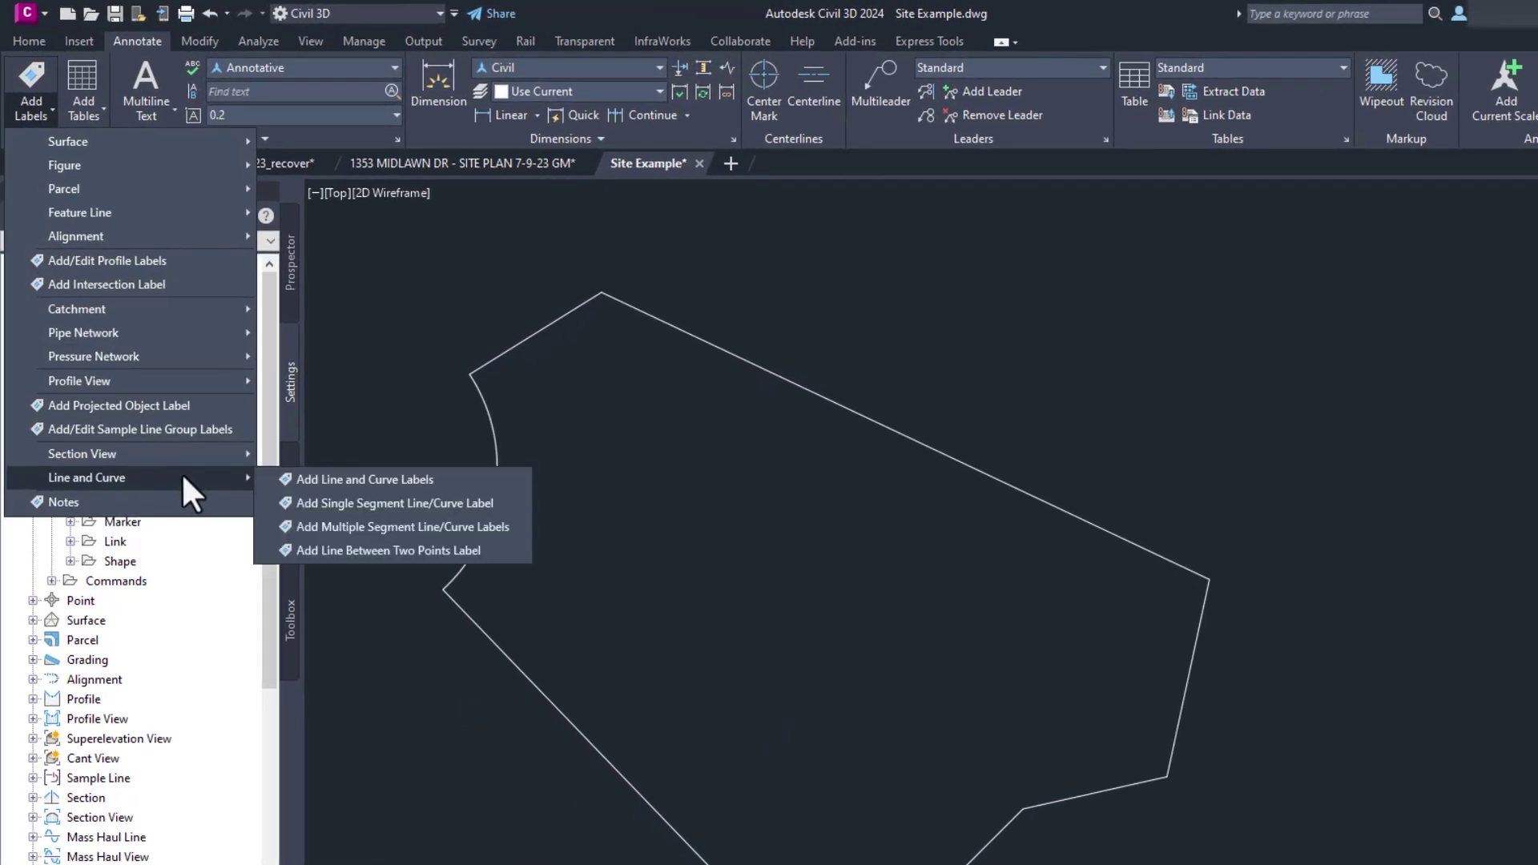
pyautogui.click(356, 479)
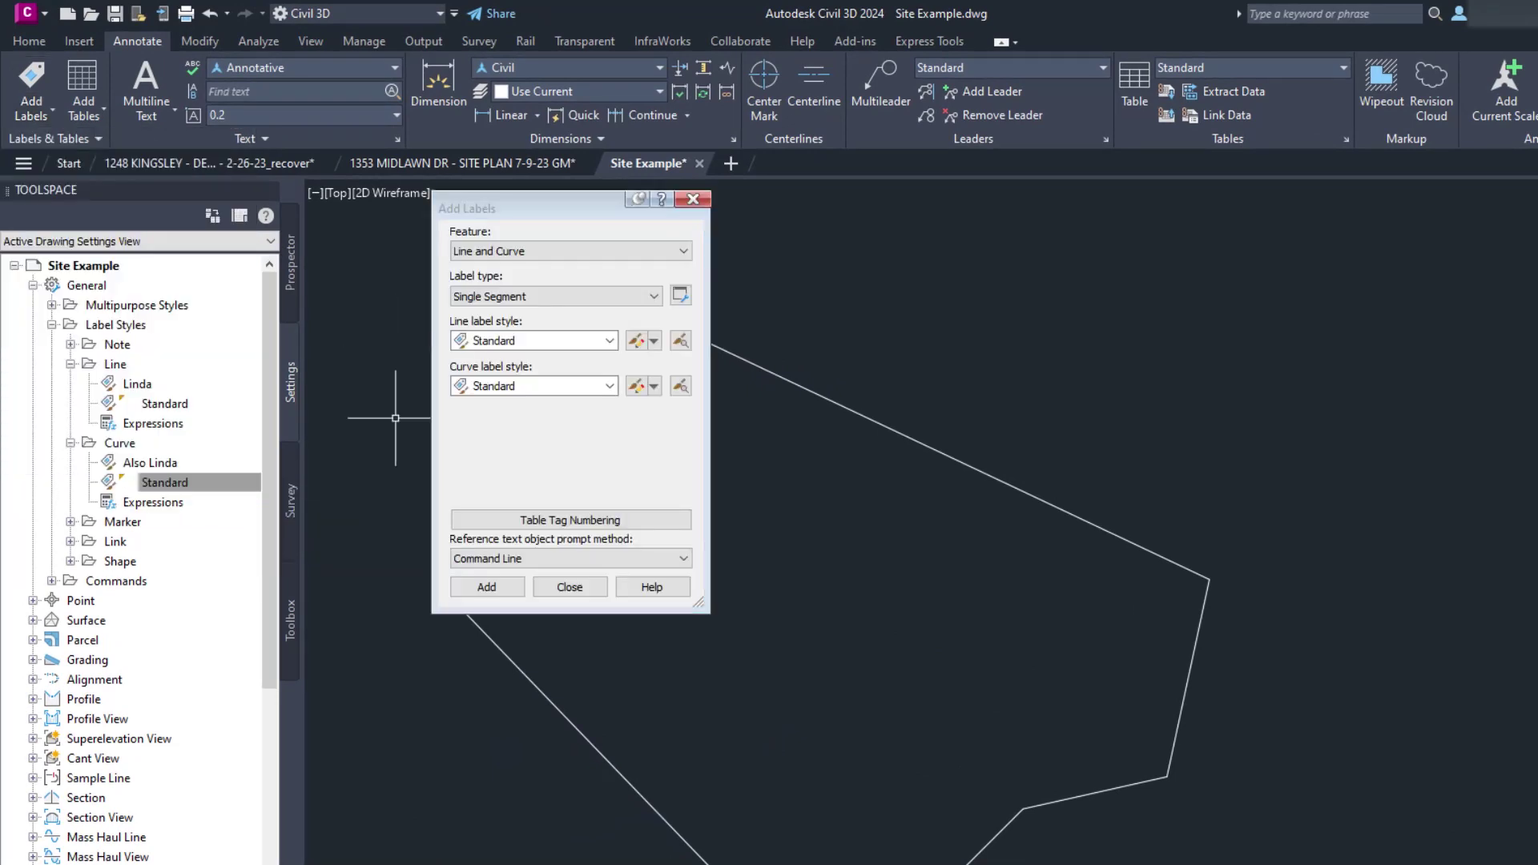
pyautogui.click(527, 295)
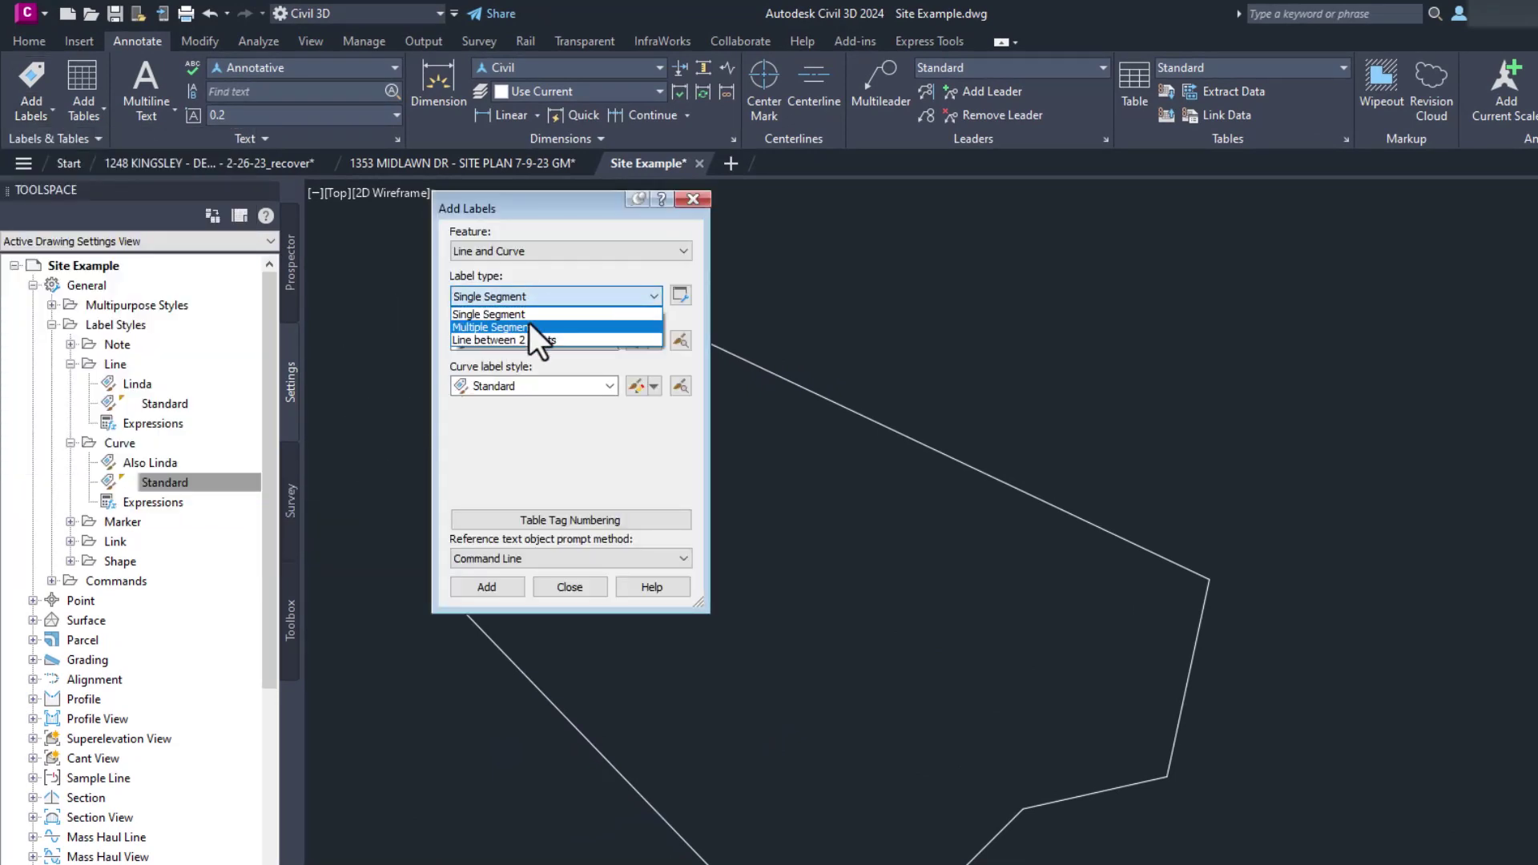
pyautogui.click(530, 322)
pyautogui.click(531, 338)
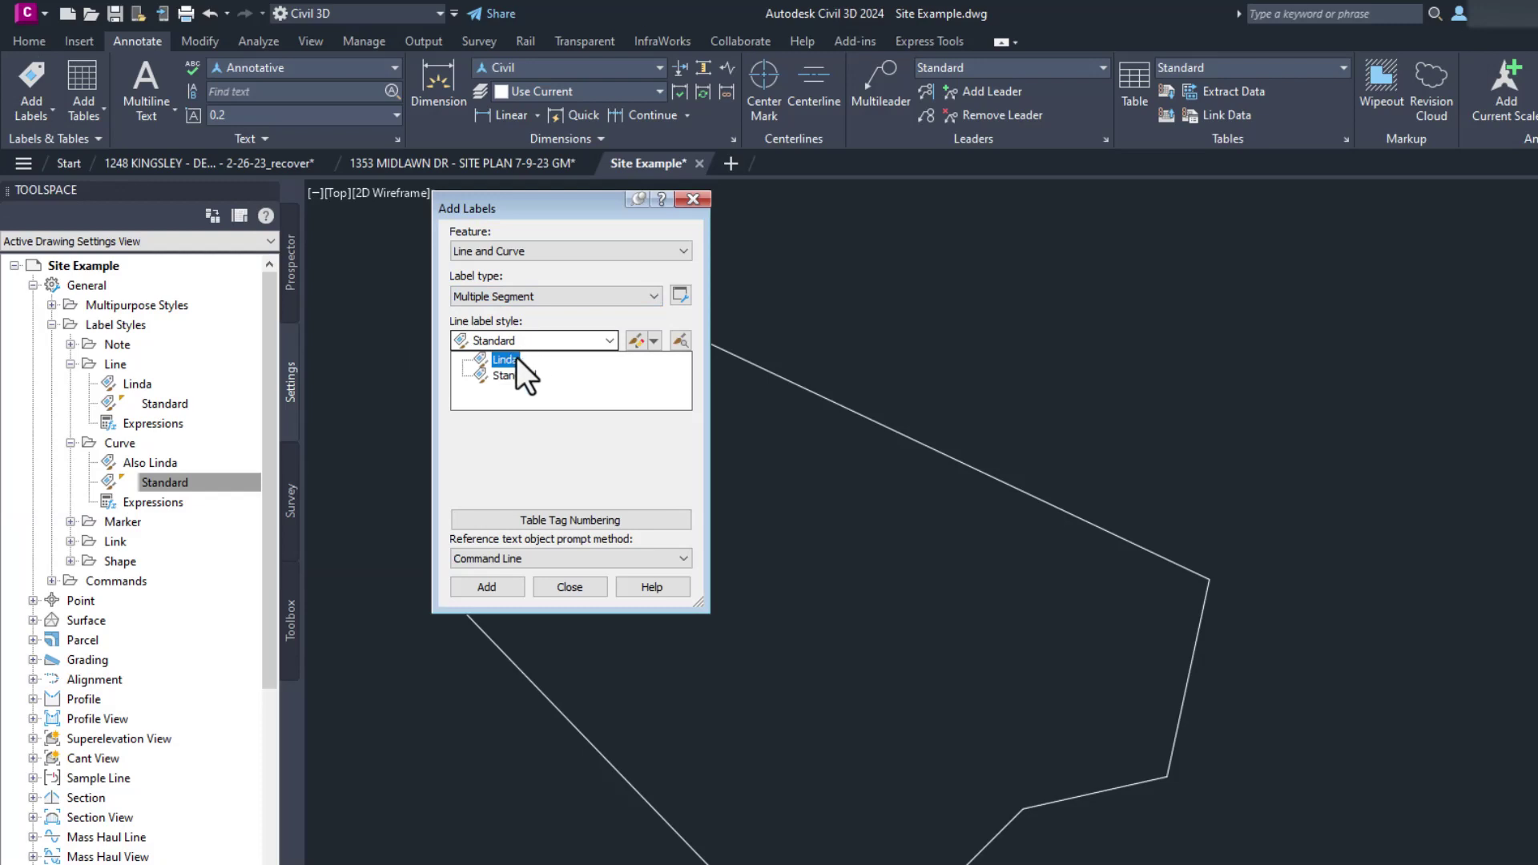
pyautogui.click(516, 357)
pyautogui.click(530, 386)
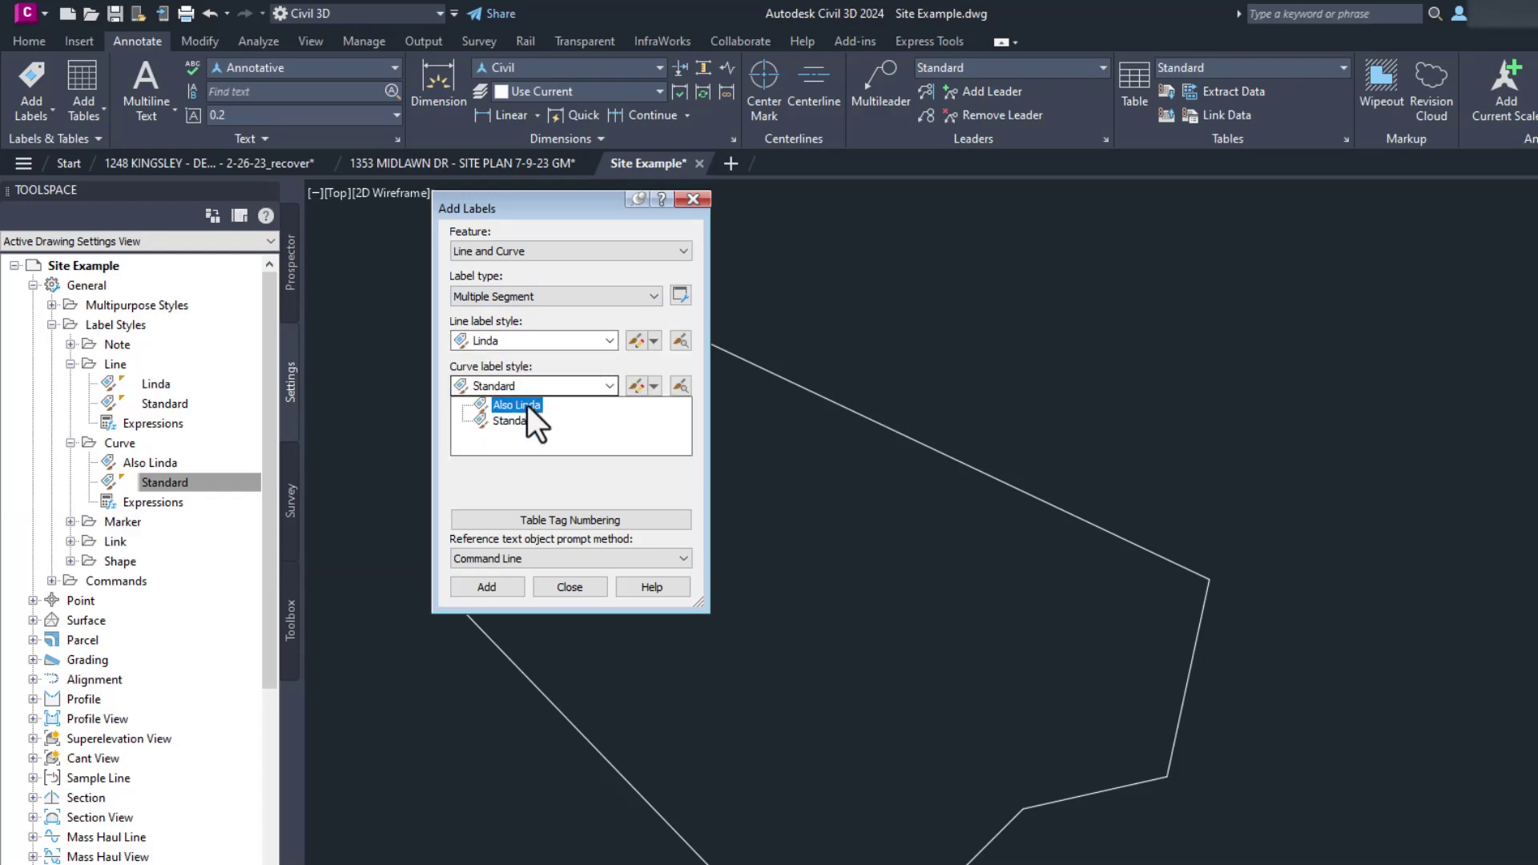
pyautogui.click(527, 405)
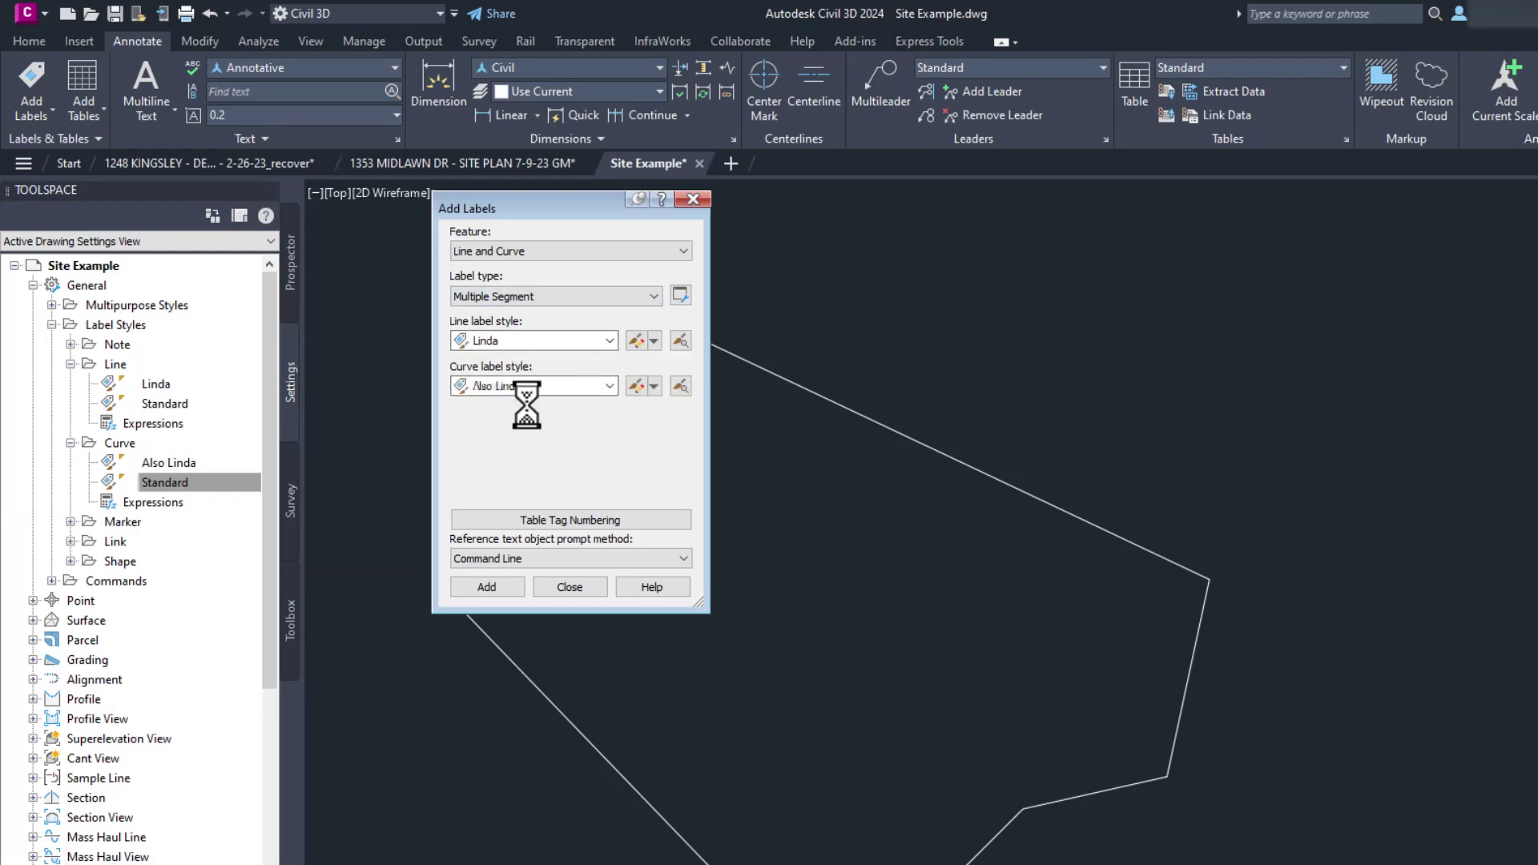
# Label every segment of the lot polyline, then close the Add Labels window
pyautogui.click(502, 585)
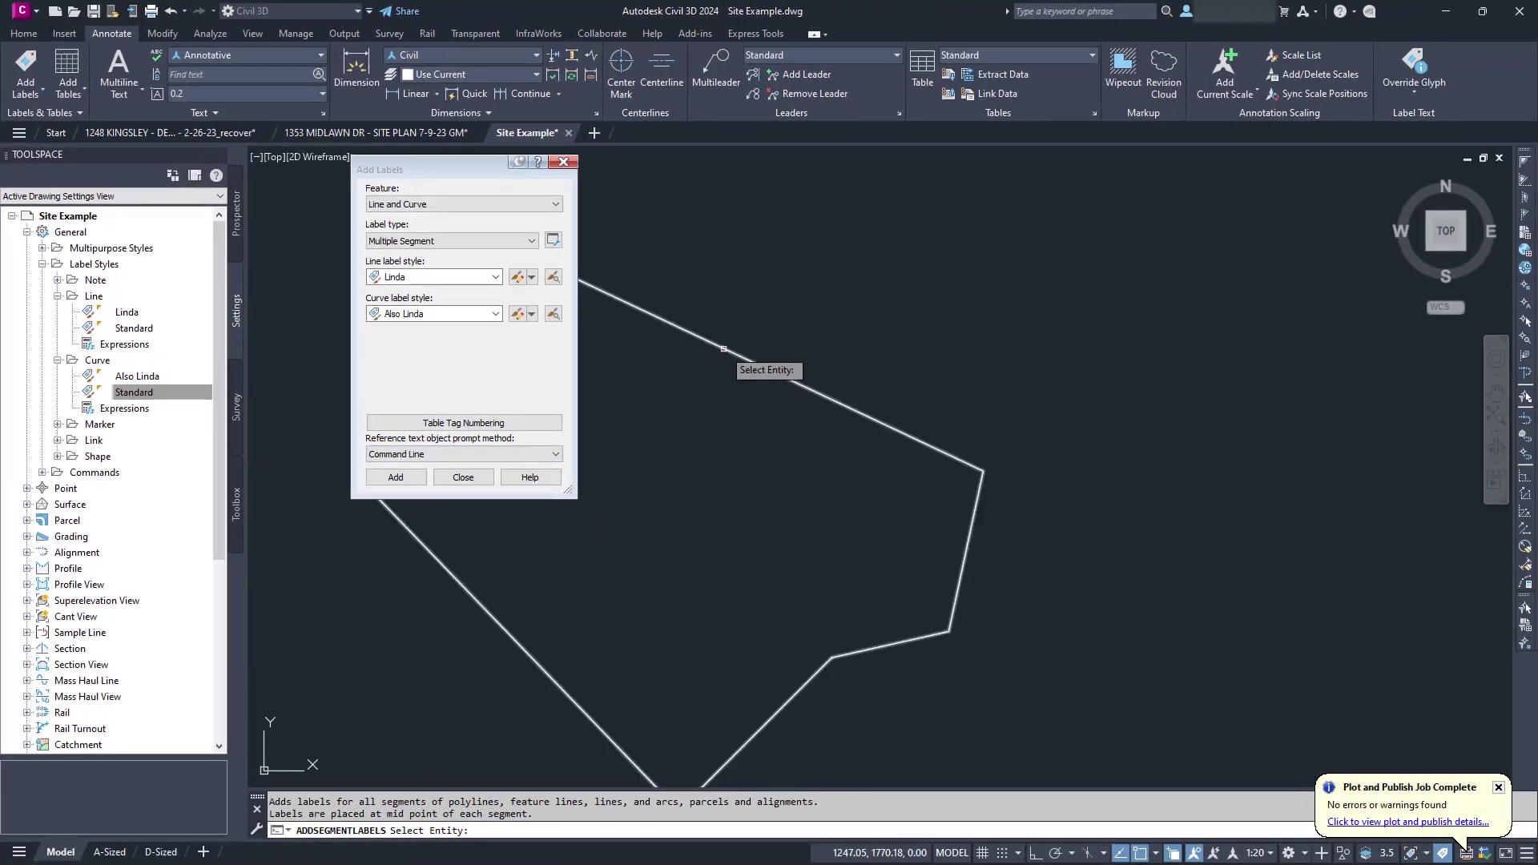
pyautogui.click(891, 429)
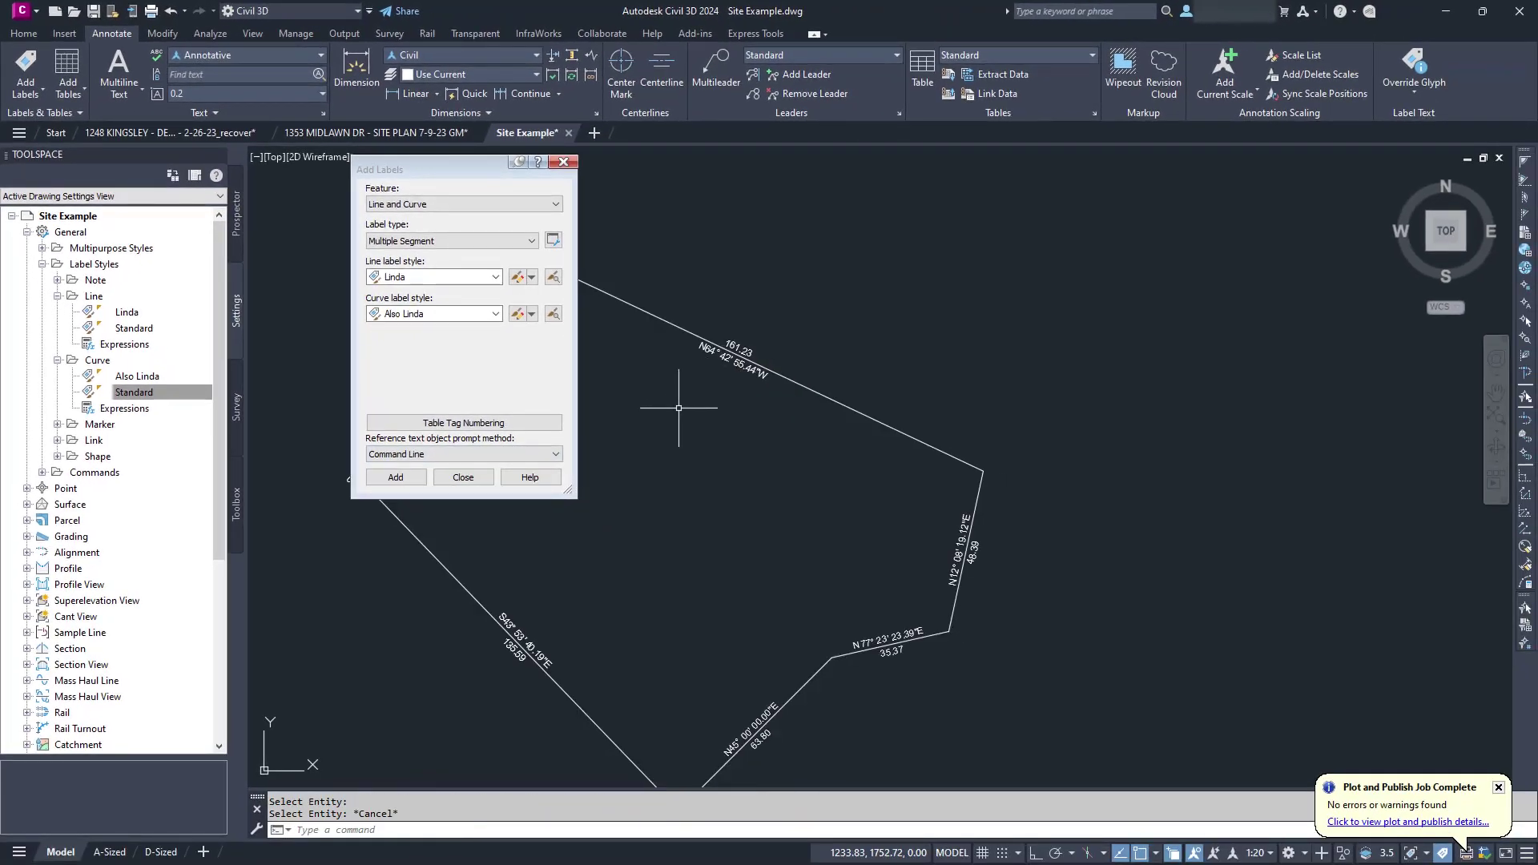
pyautogui.click(464, 477)
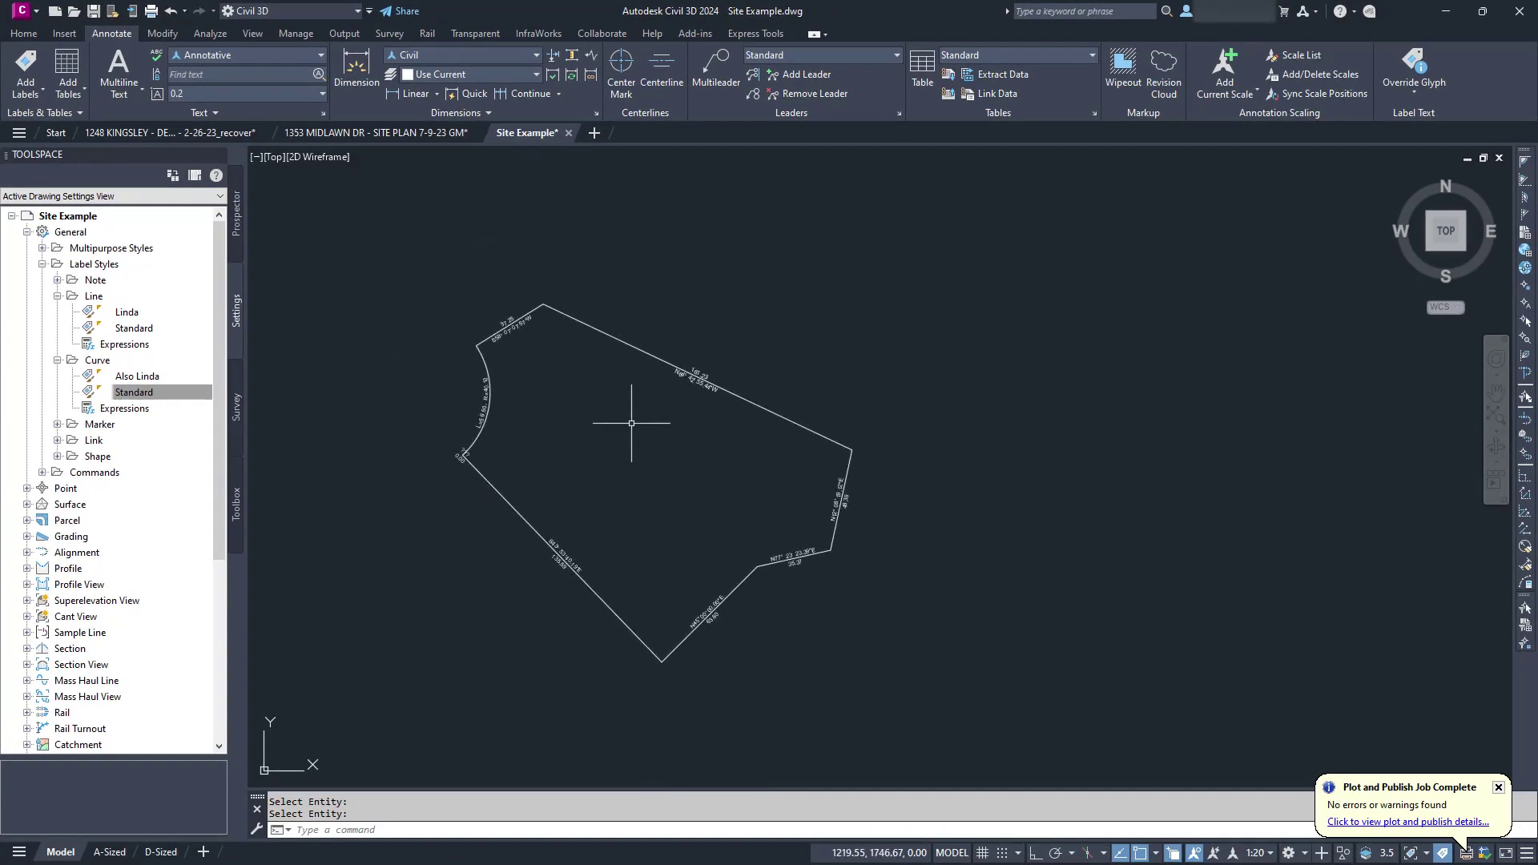
# Select one segment label and its similar labels, then delete all eight
pyautogui.moveTo(631, 423); pyautogui.dragTo(637, 402, button='middle')
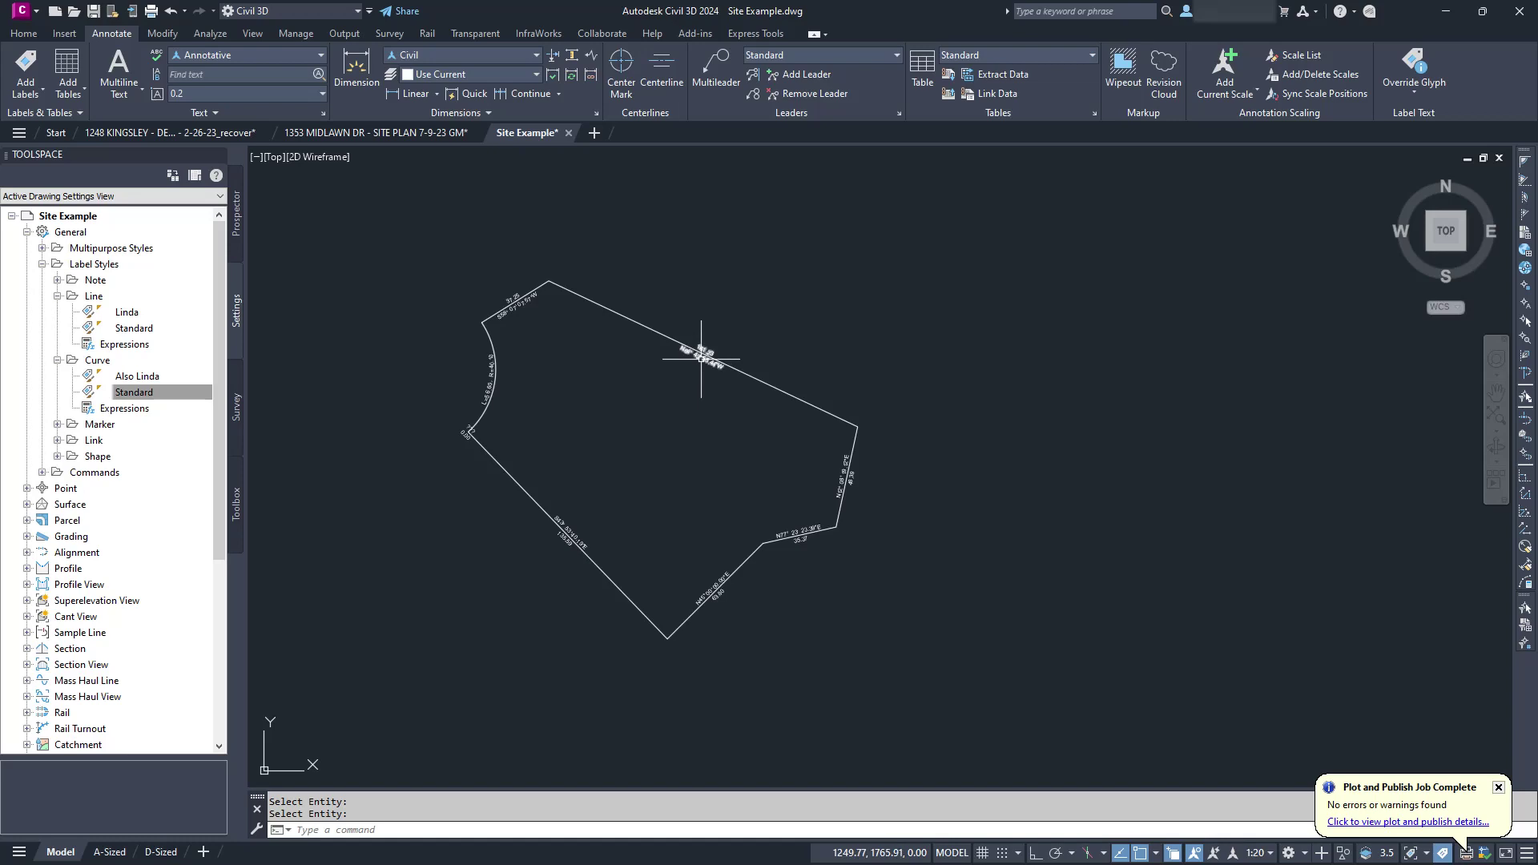
pyautogui.click(702, 360)
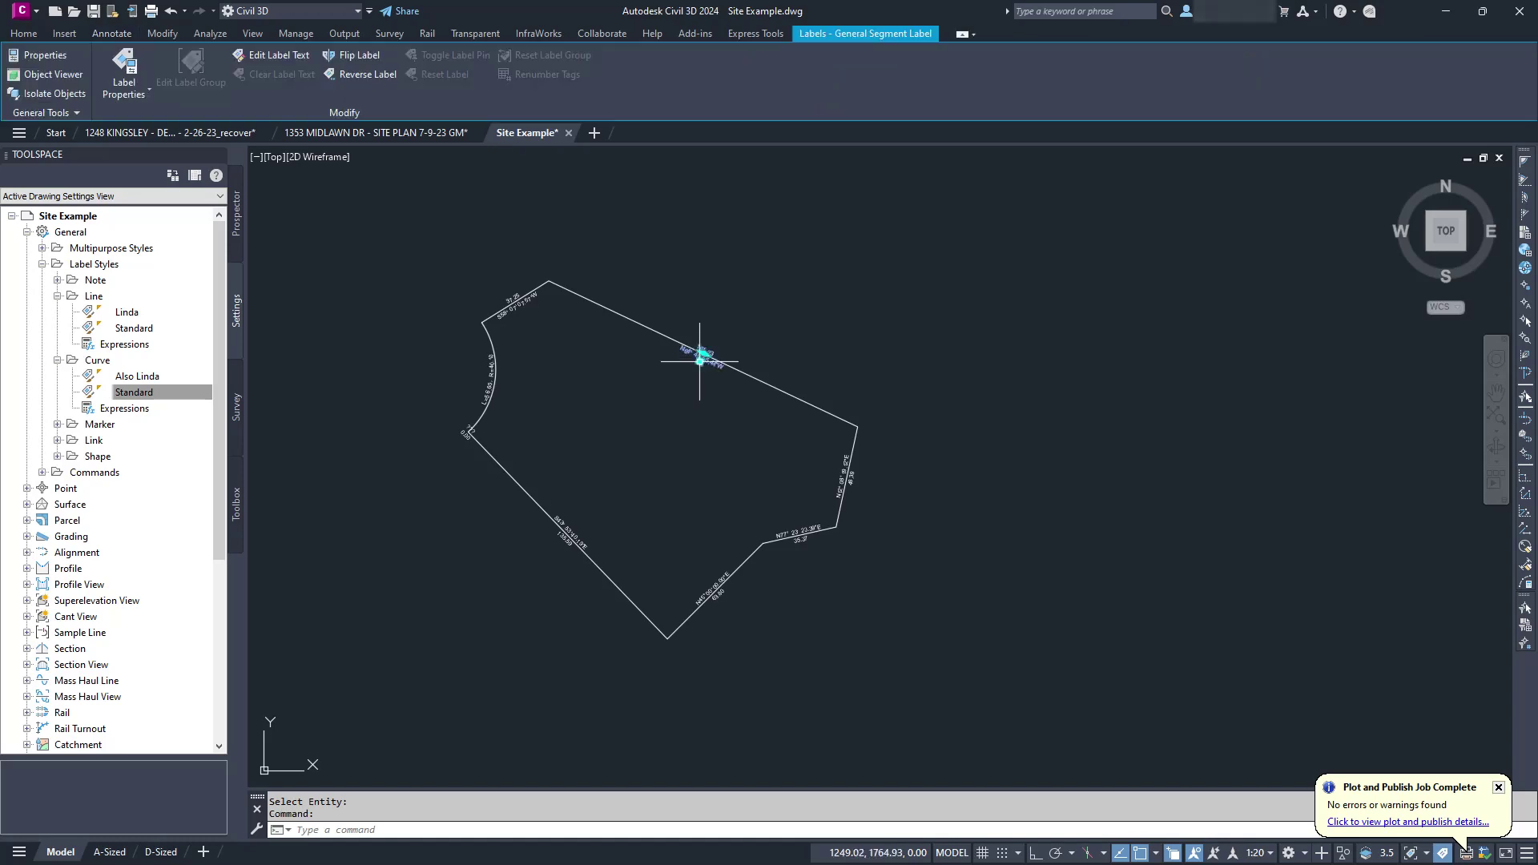
pyautogui.rightClick(652, 388)
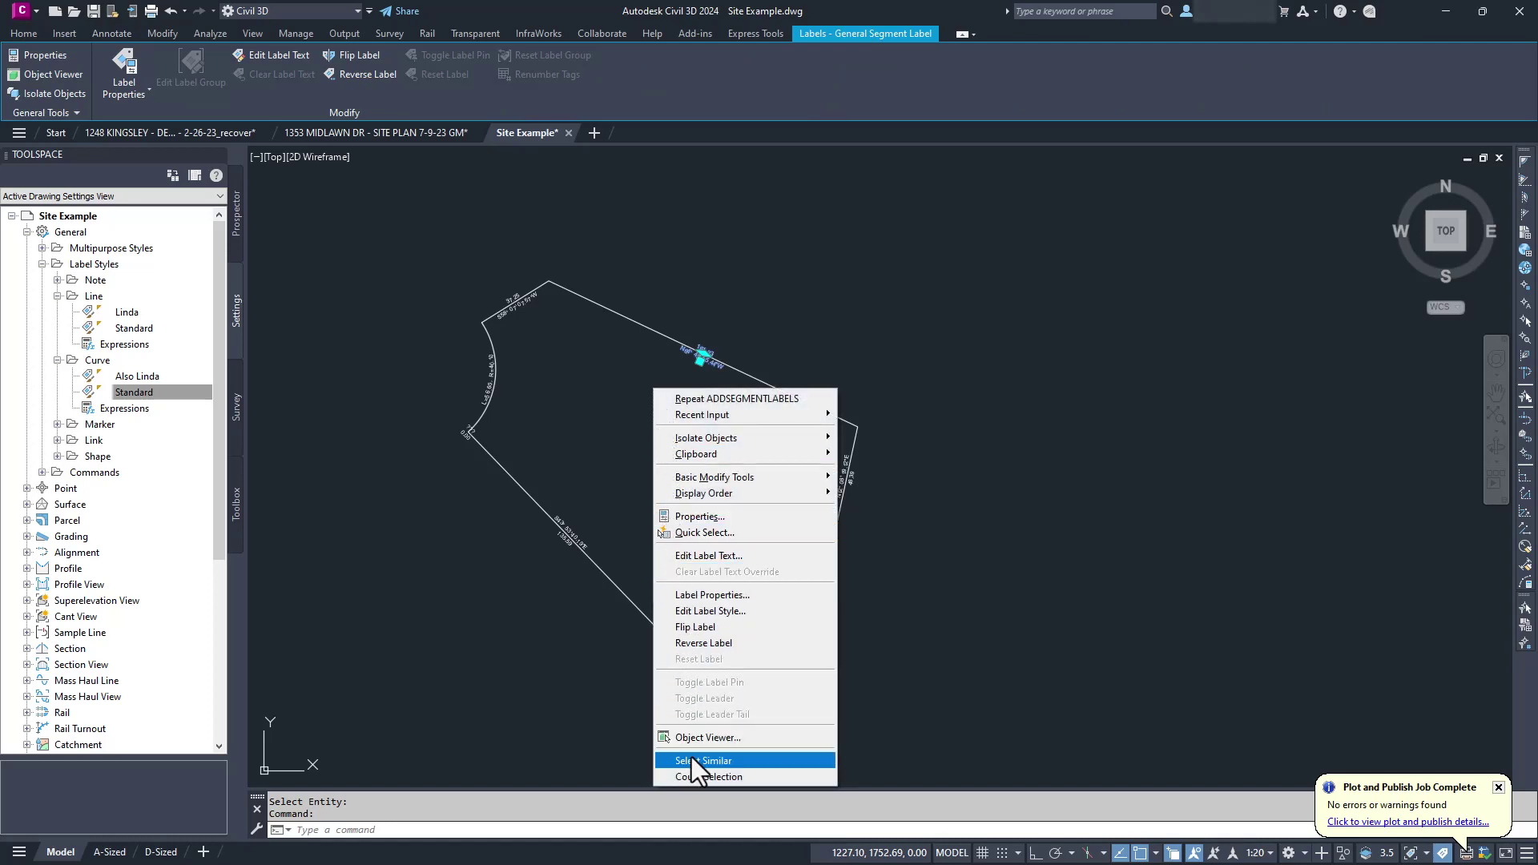
pyautogui.click(691, 761)
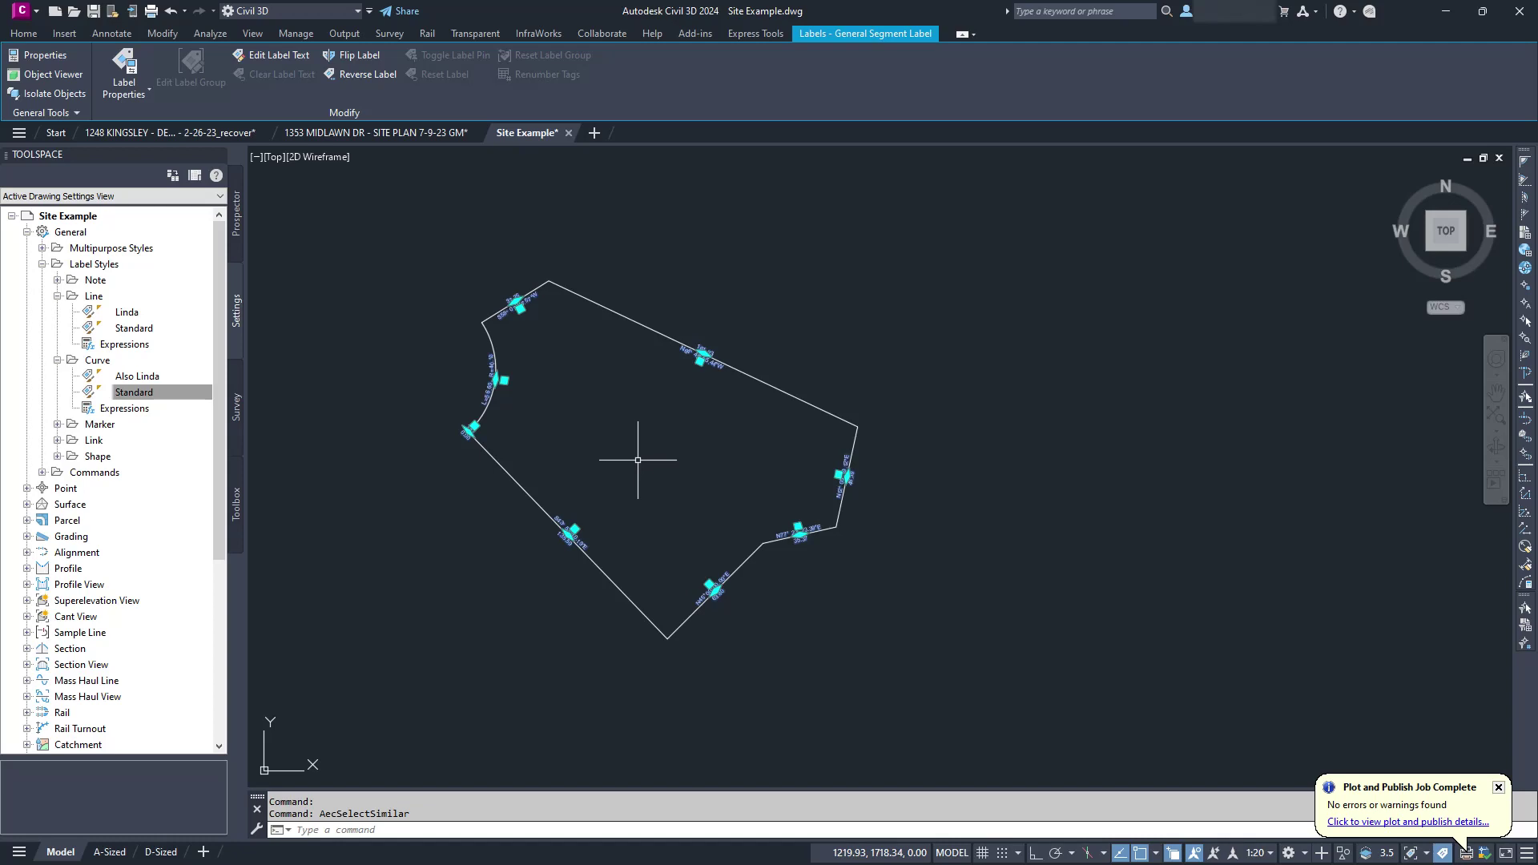
pyautogui.press('Delete')
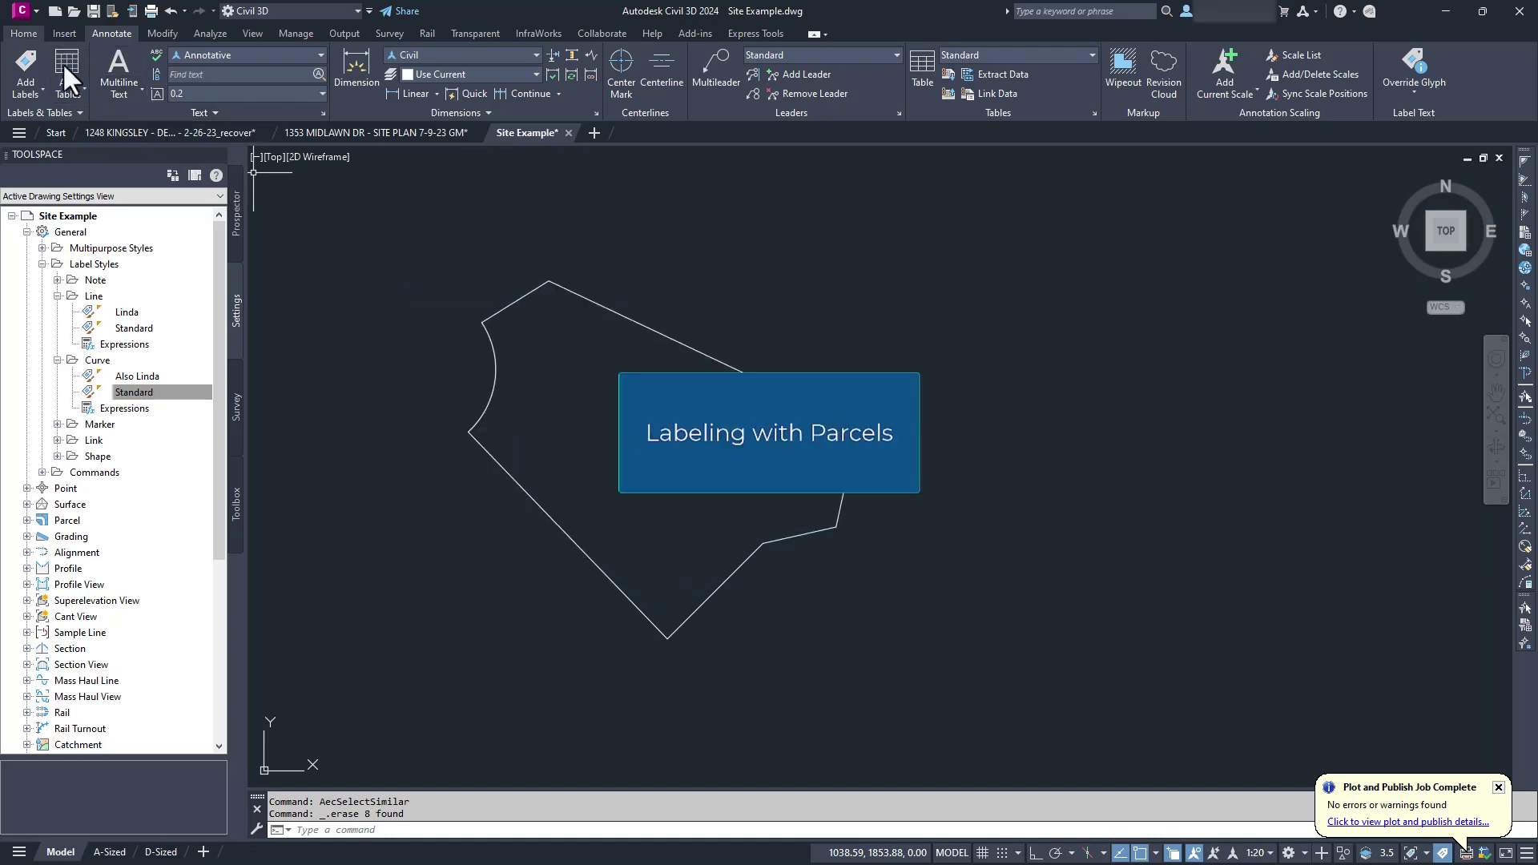
# Explode the lot polyline into separate boundary lines and an arc from the Home tab
pyautogui.click(24, 34)
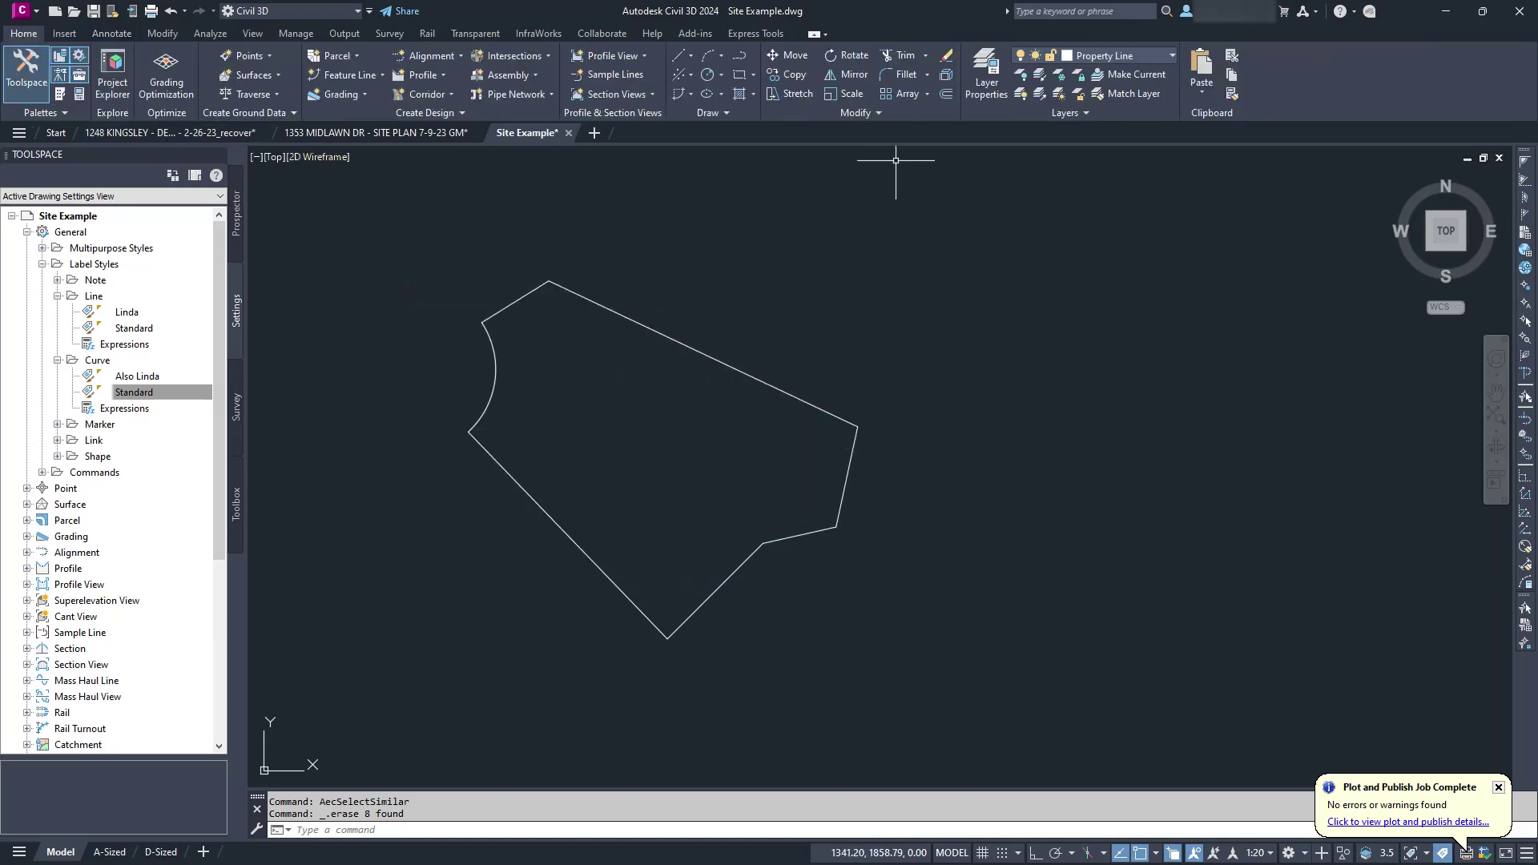
pyautogui.click(945, 73)
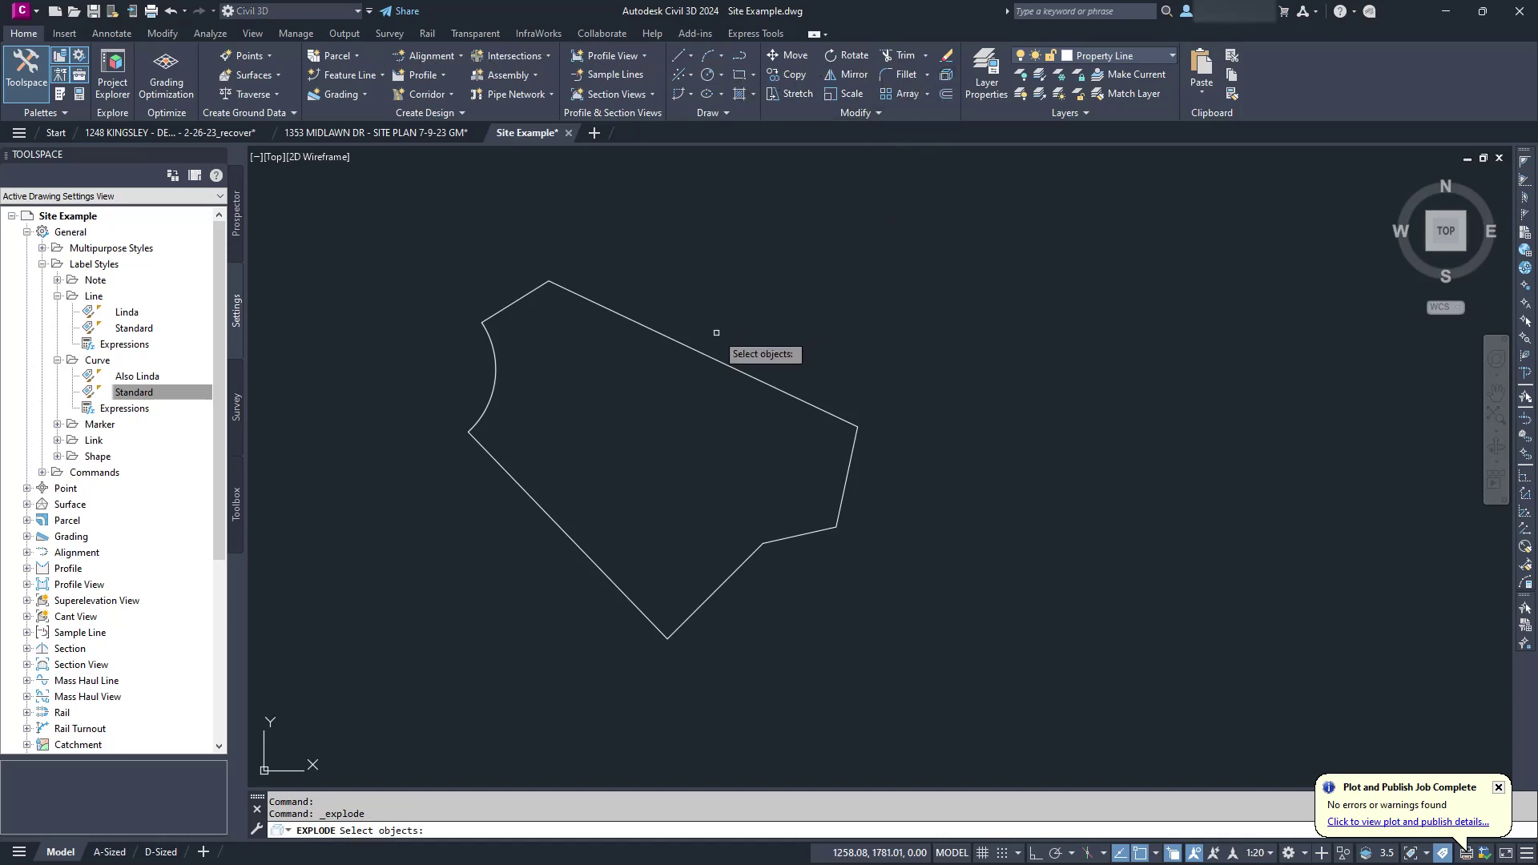
pyautogui.click(709, 356)
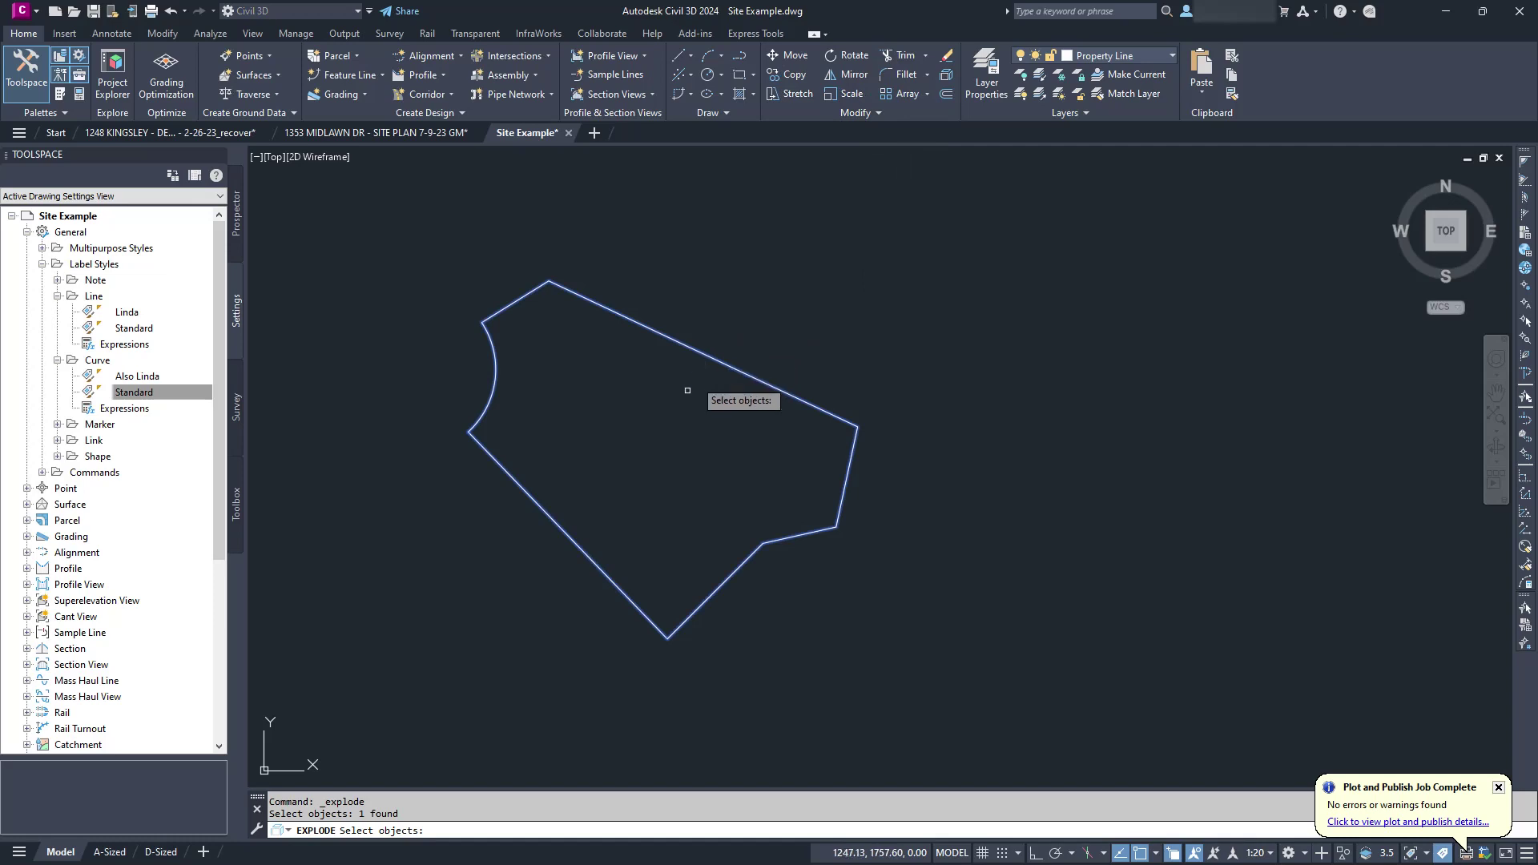
pyautogui.press('Return')
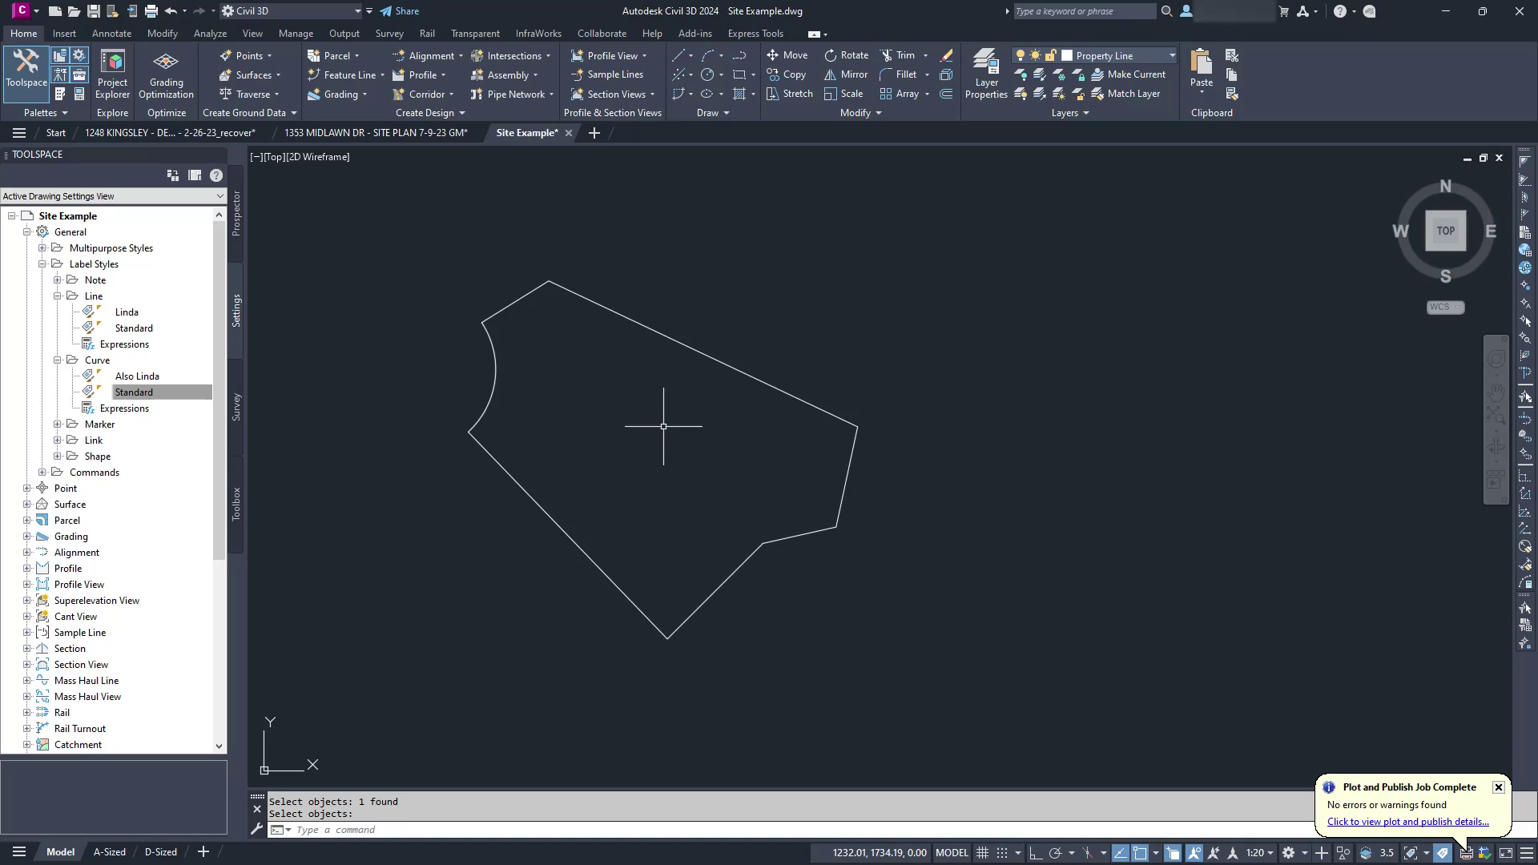
# Run Create Parcel from Objects and select all the lot's boundary lines and the arc
pyautogui.click(349, 58)
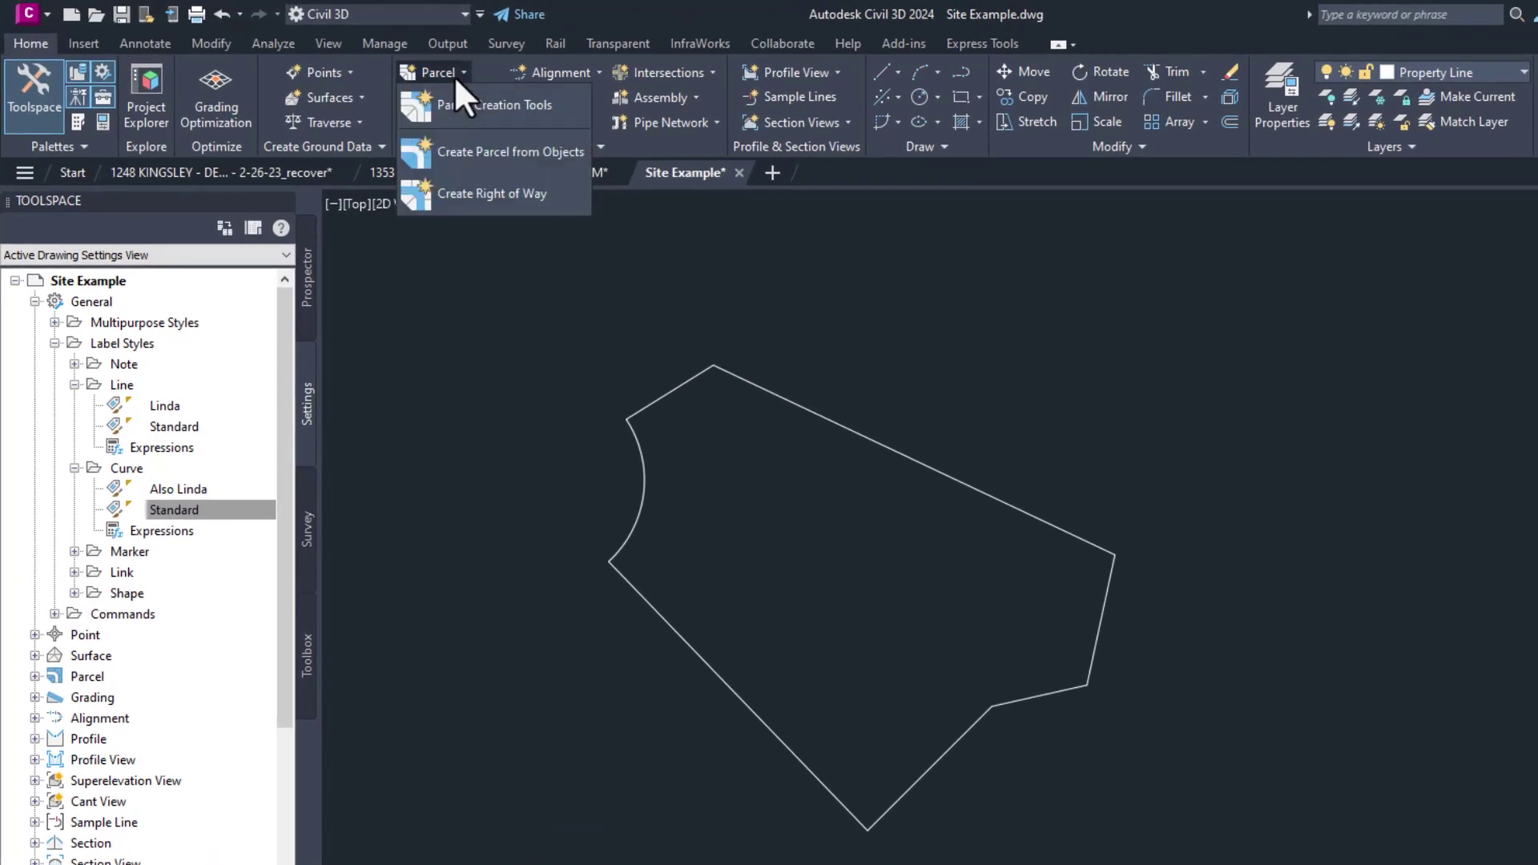
pyautogui.click(487, 151)
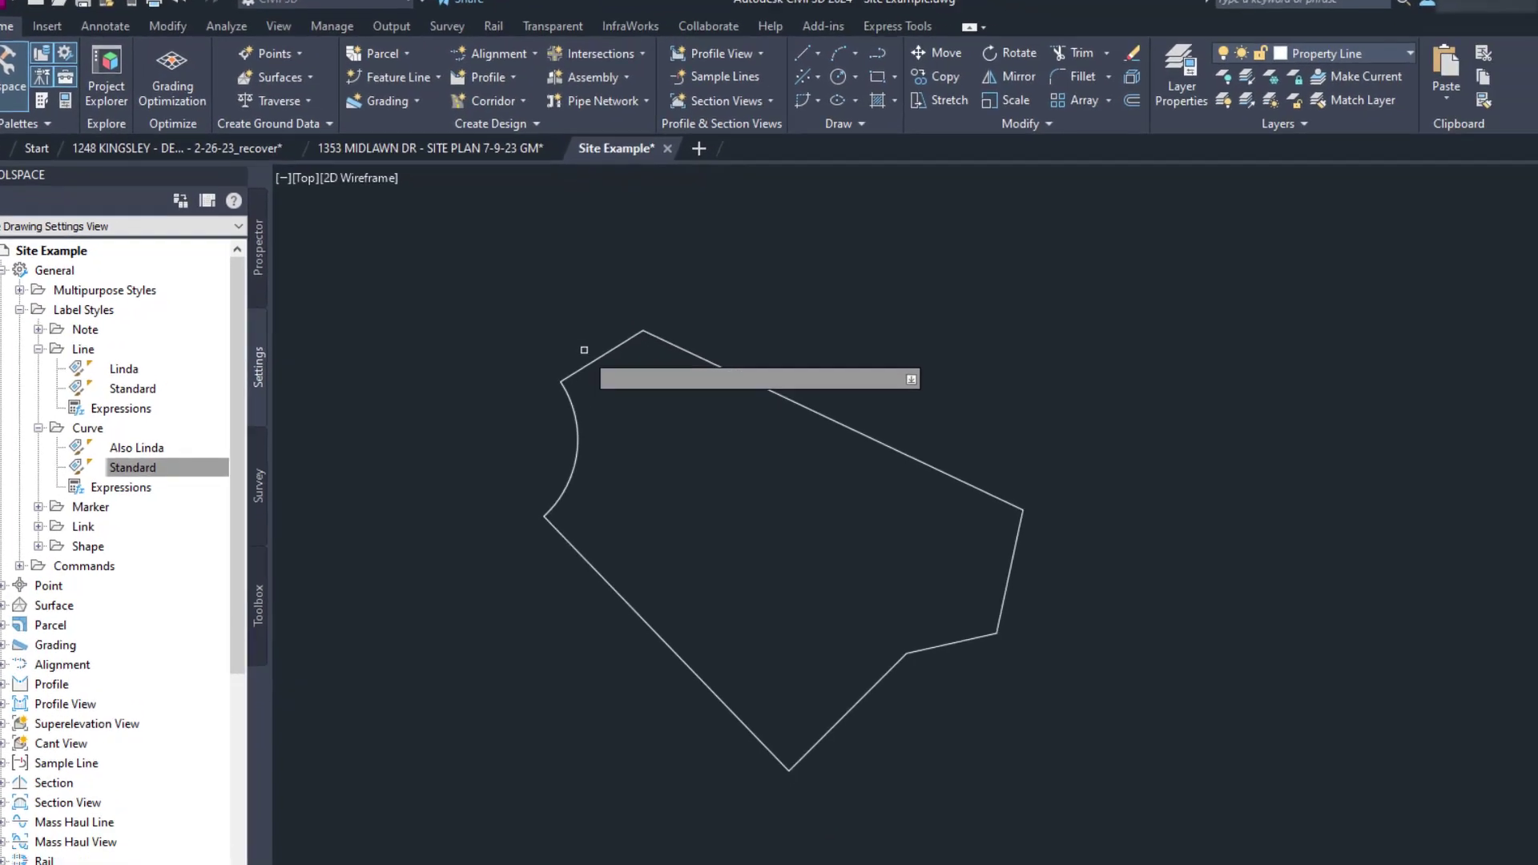
pyautogui.click(508, 314)
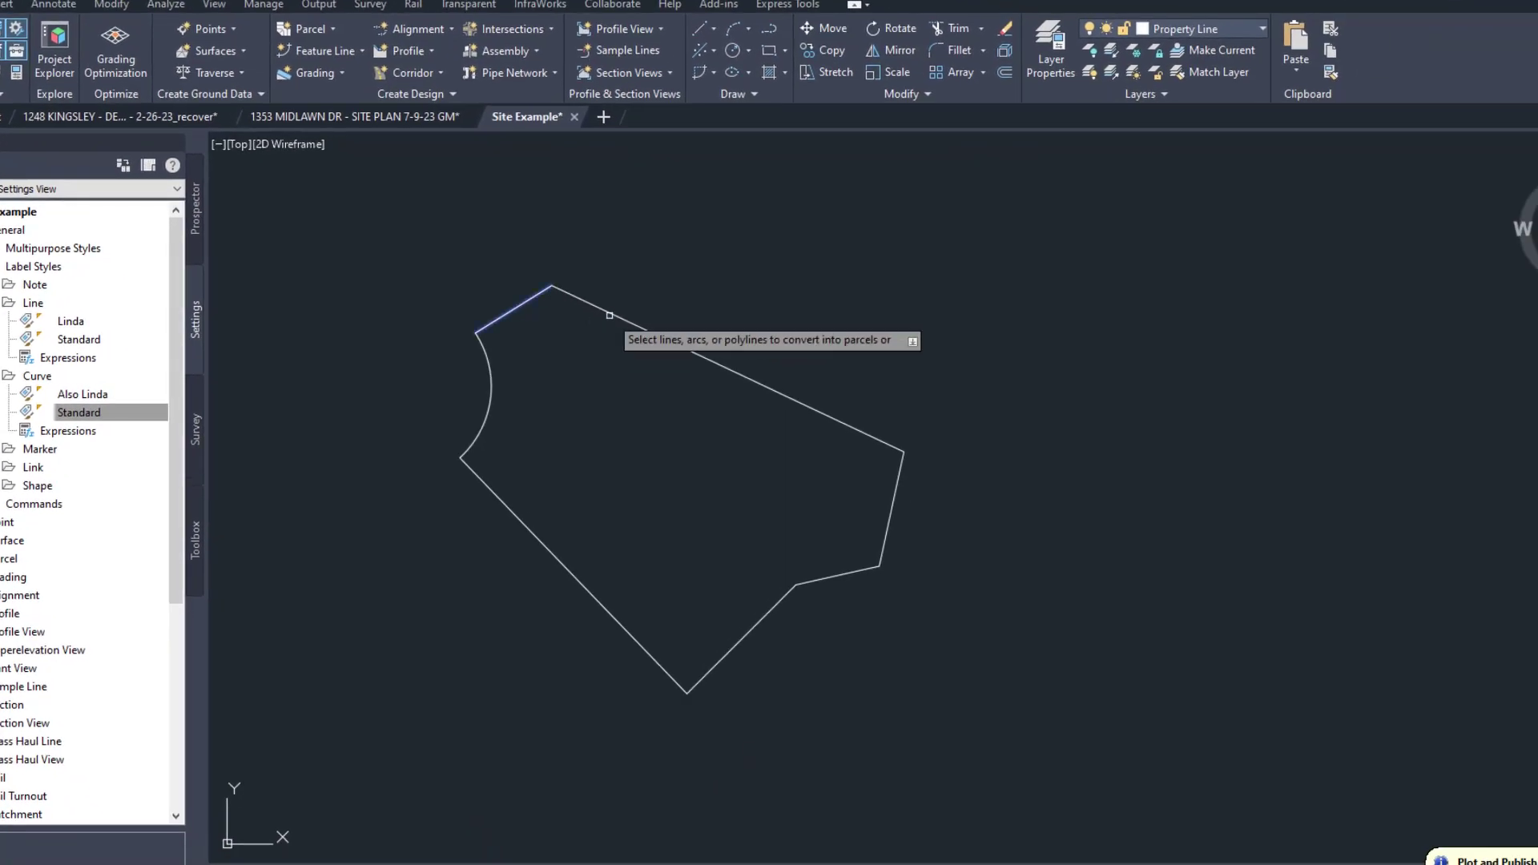
pyautogui.click(887, 530)
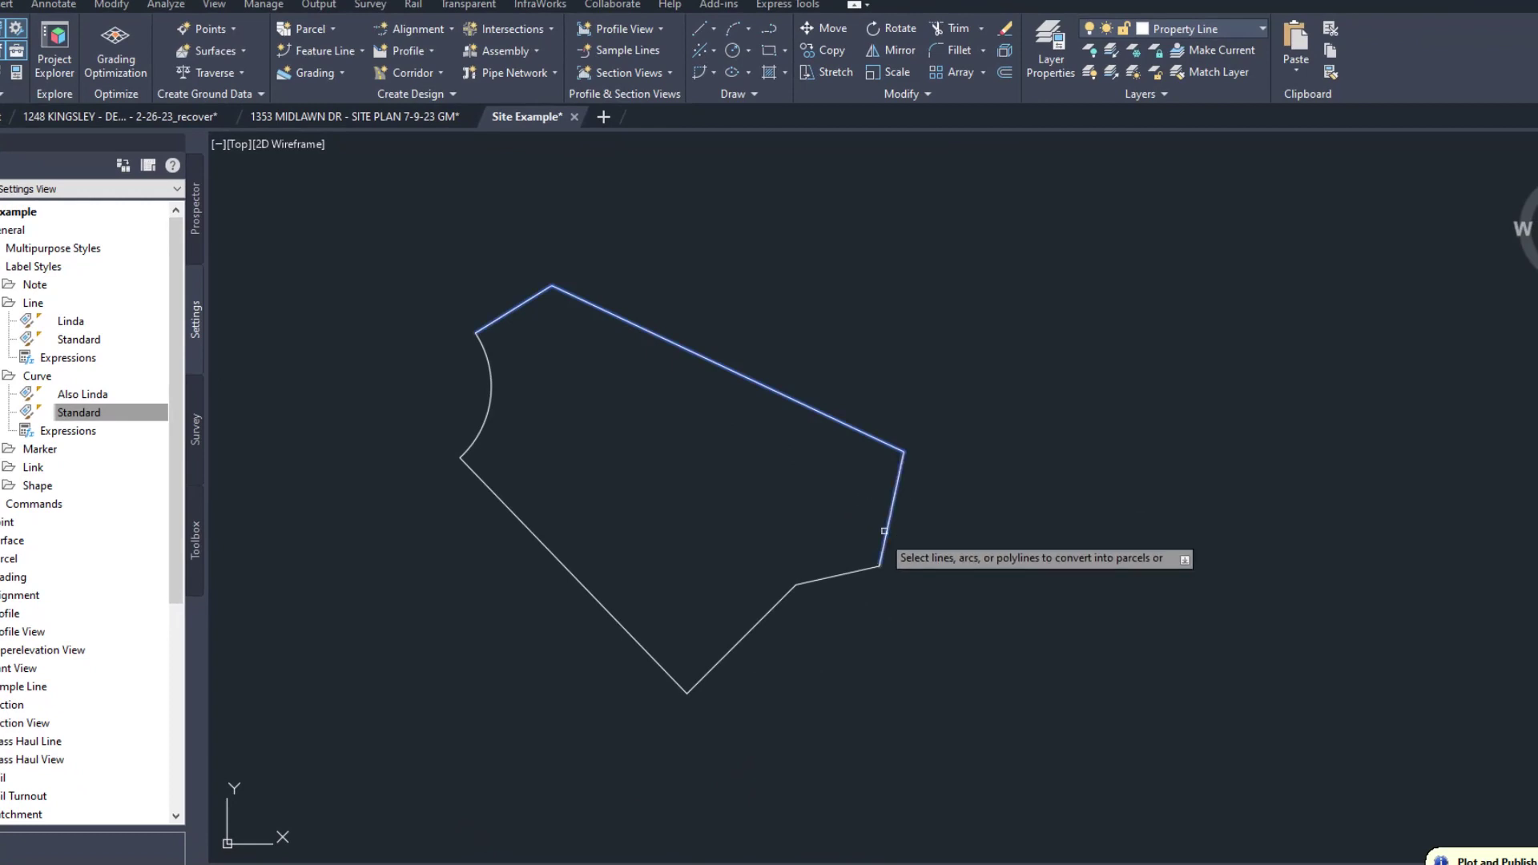
pyautogui.click(846, 575)
pyautogui.click(755, 625)
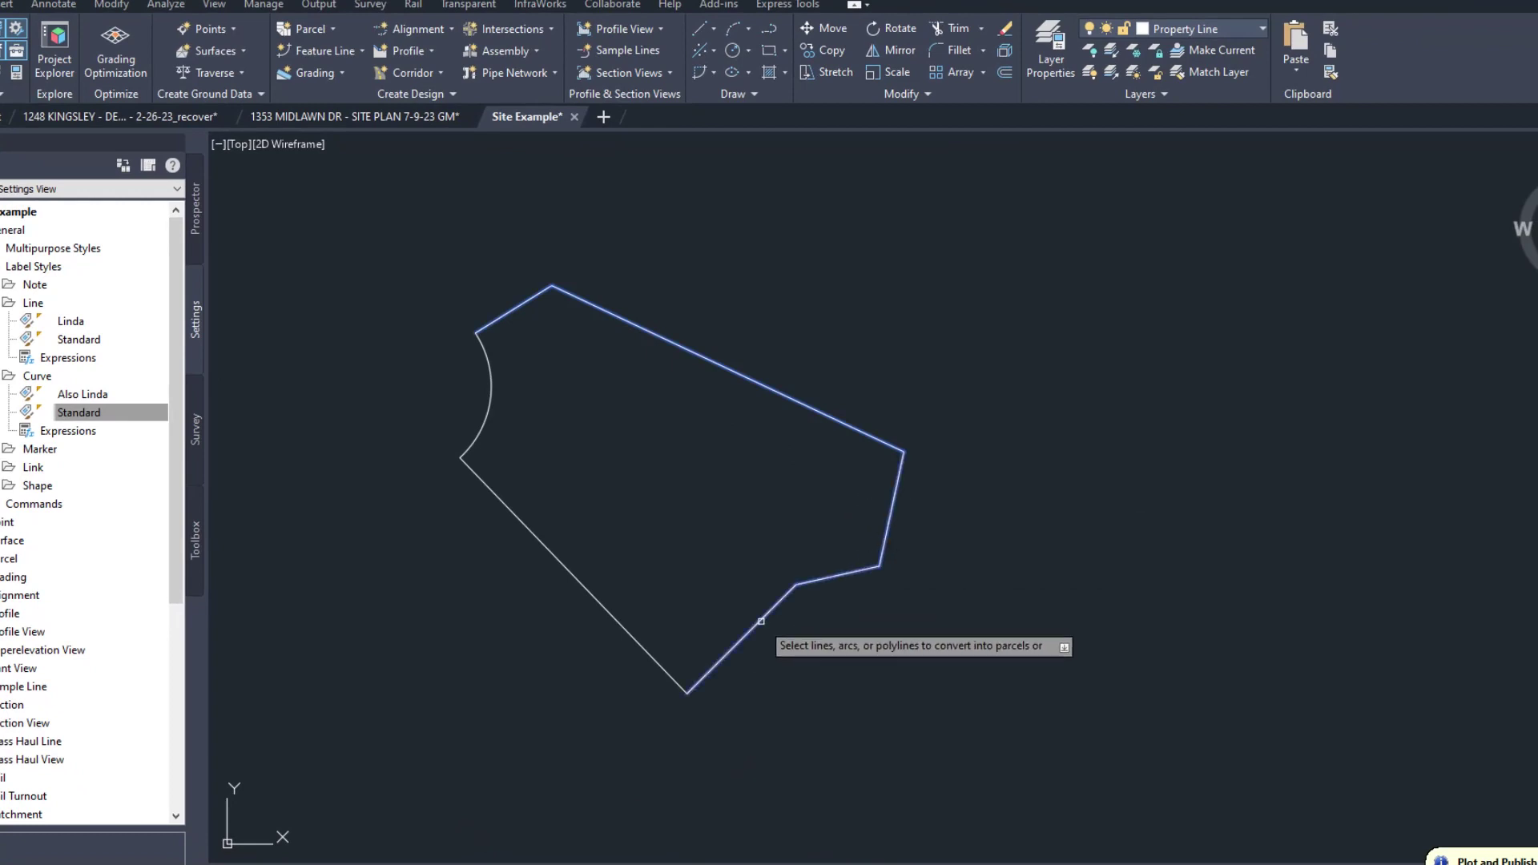
pyautogui.click(626, 545)
pyautogui.click(458, 429)
pyautogui.press('Return')
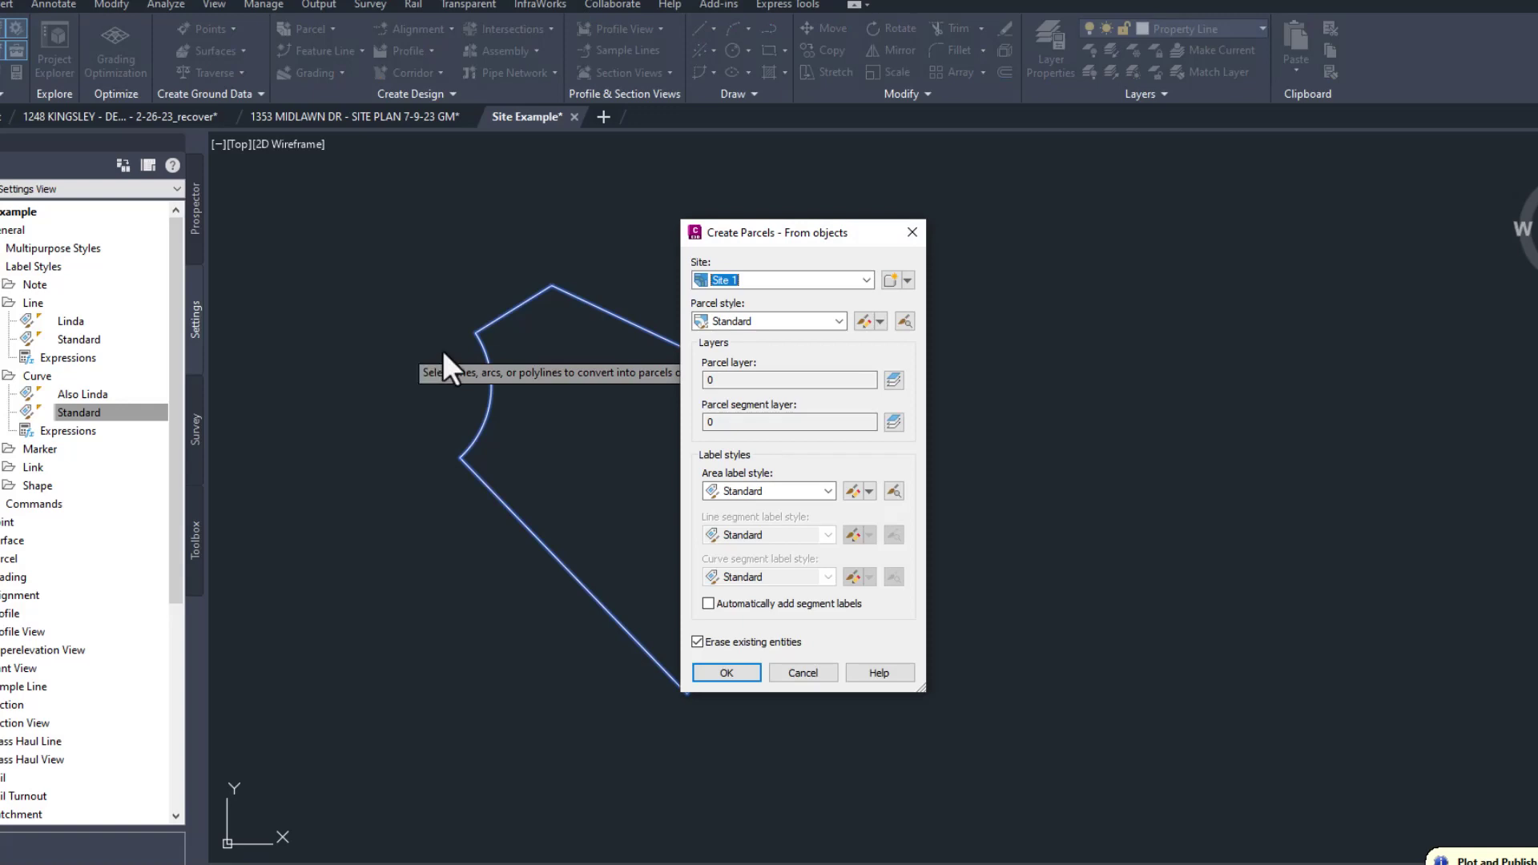
pyautogui.click(864, 279)
pyautogui.click(864, 280)
pyautogui.click(839, 321)
pyautogui.click(838, 321)
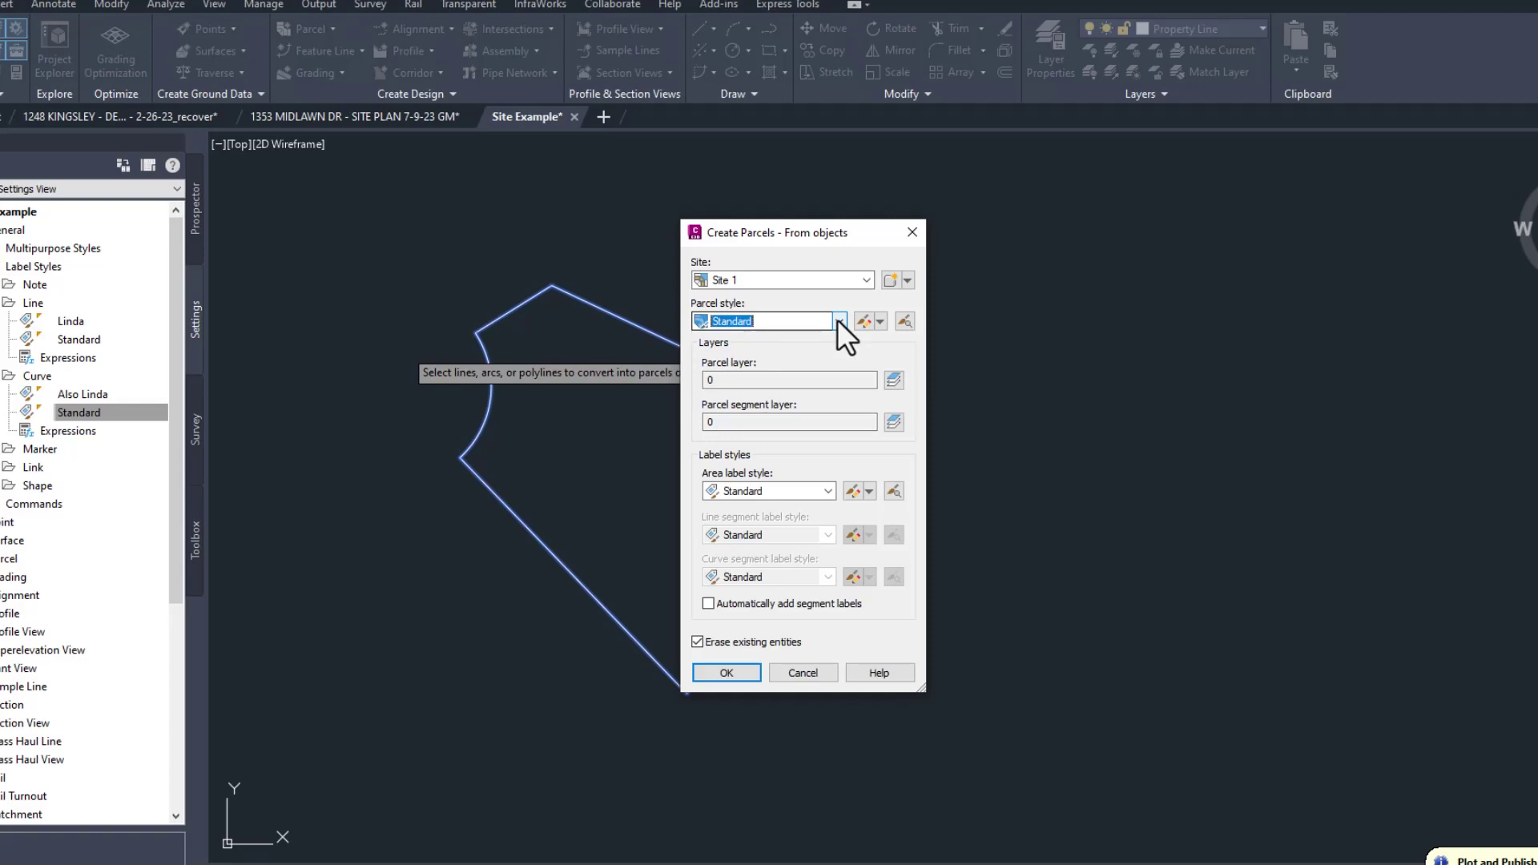
pyautogui.click(879, 321)
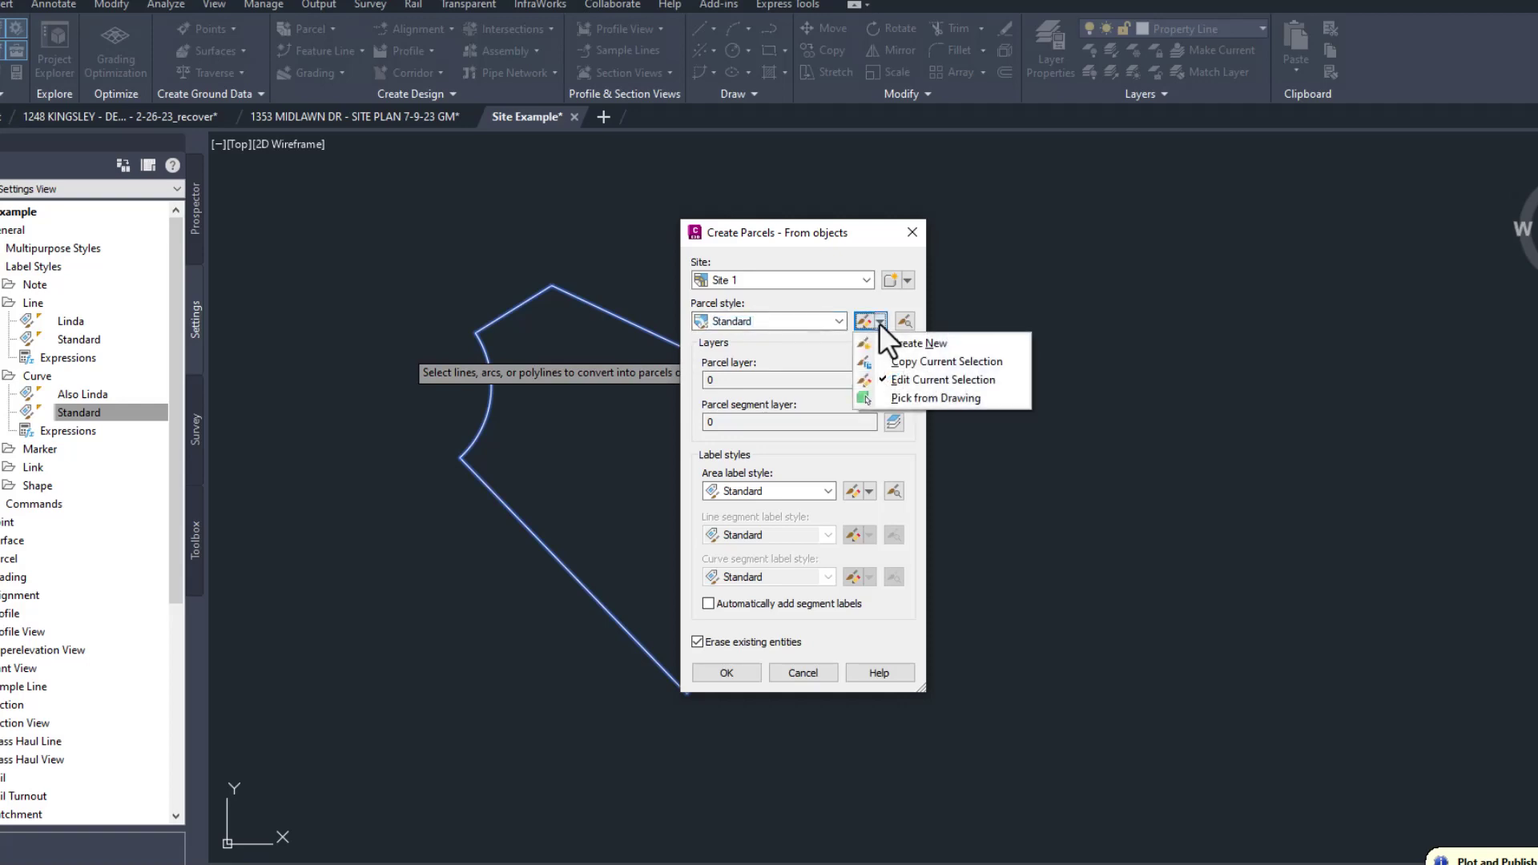
pyautogui.click(905, 378)
pyautogui.click(671, 280)
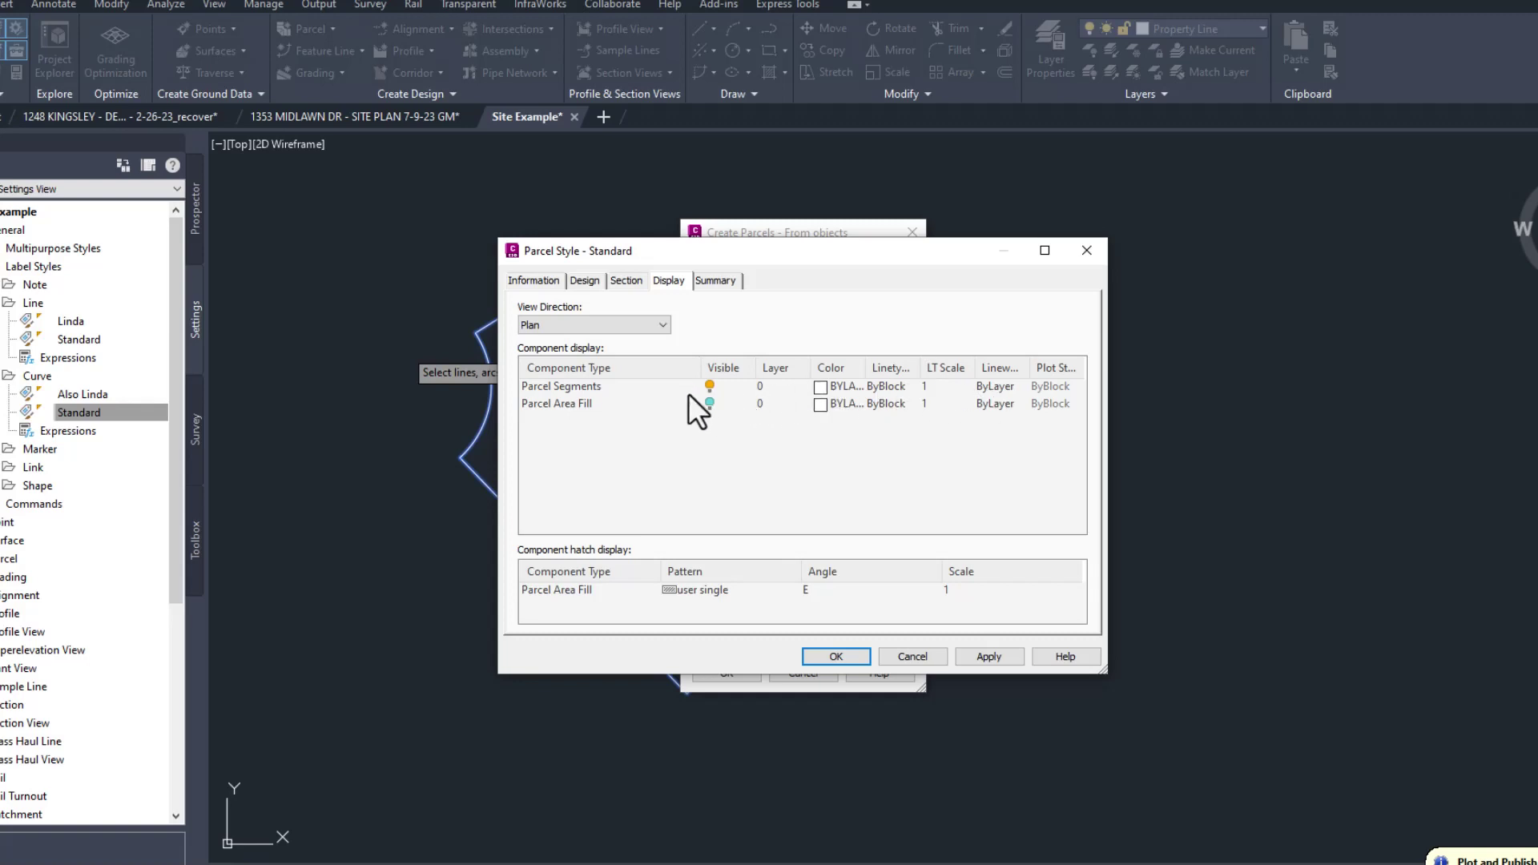
pyautogui.click(707, 403)
pyautogui.click(767, 386)
pyautogui.click(933, 639)
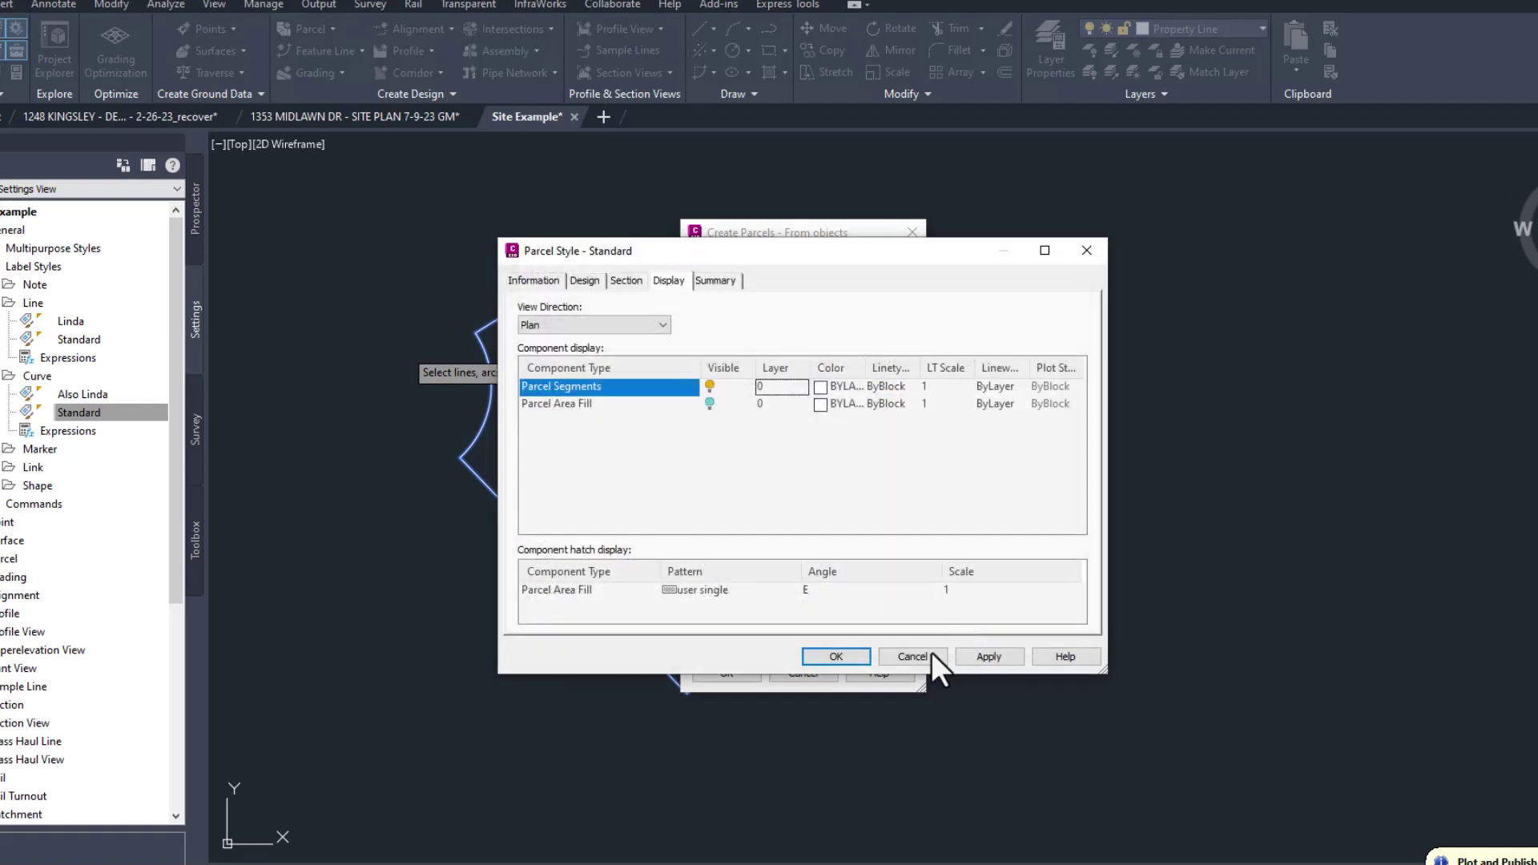
pyautogui.click(857, 656)
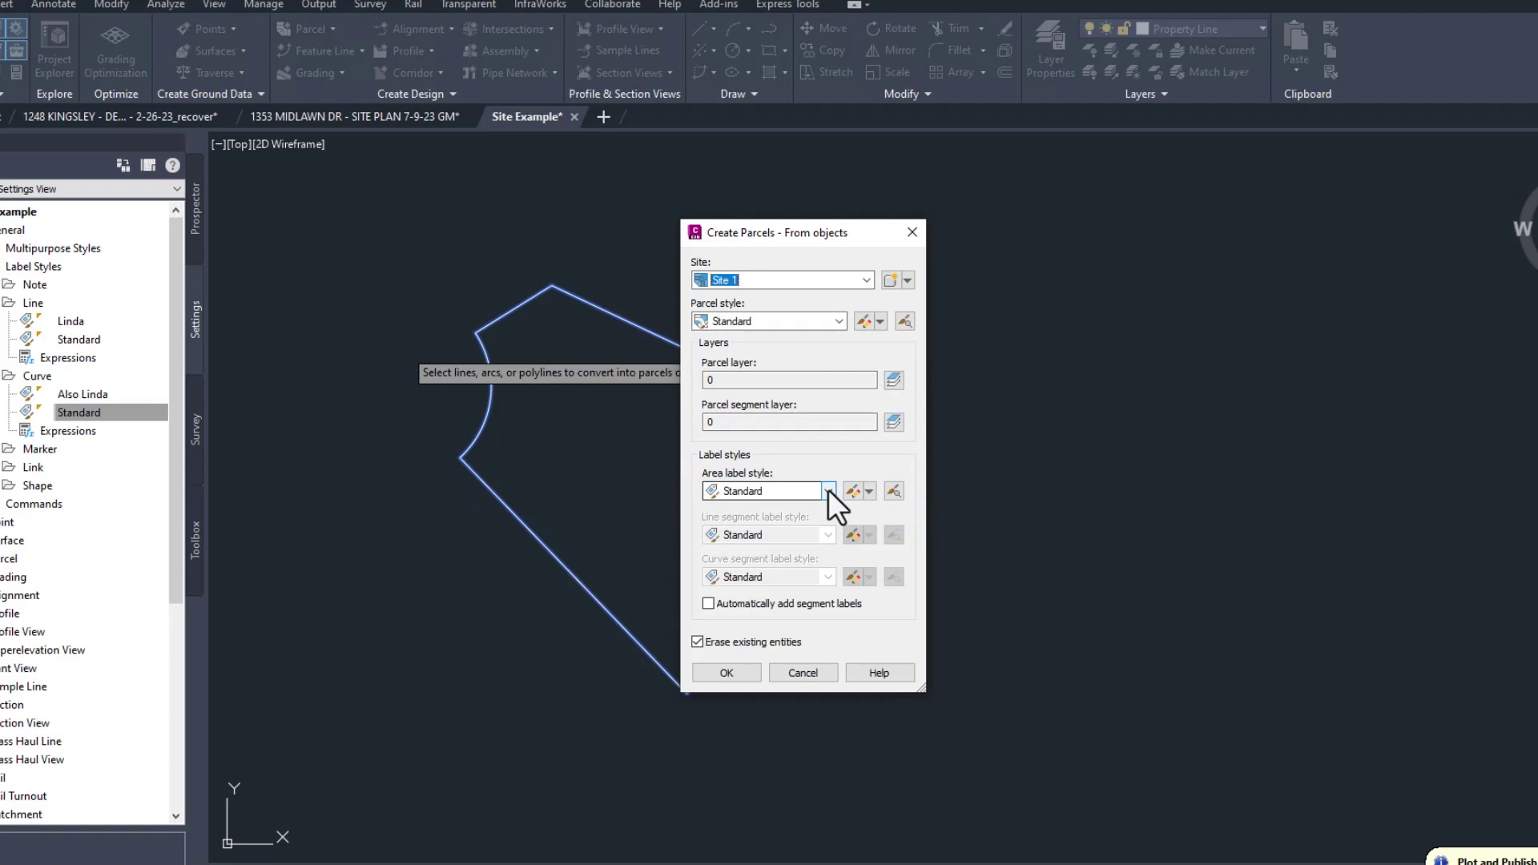
pyautogui.click(828, 490)
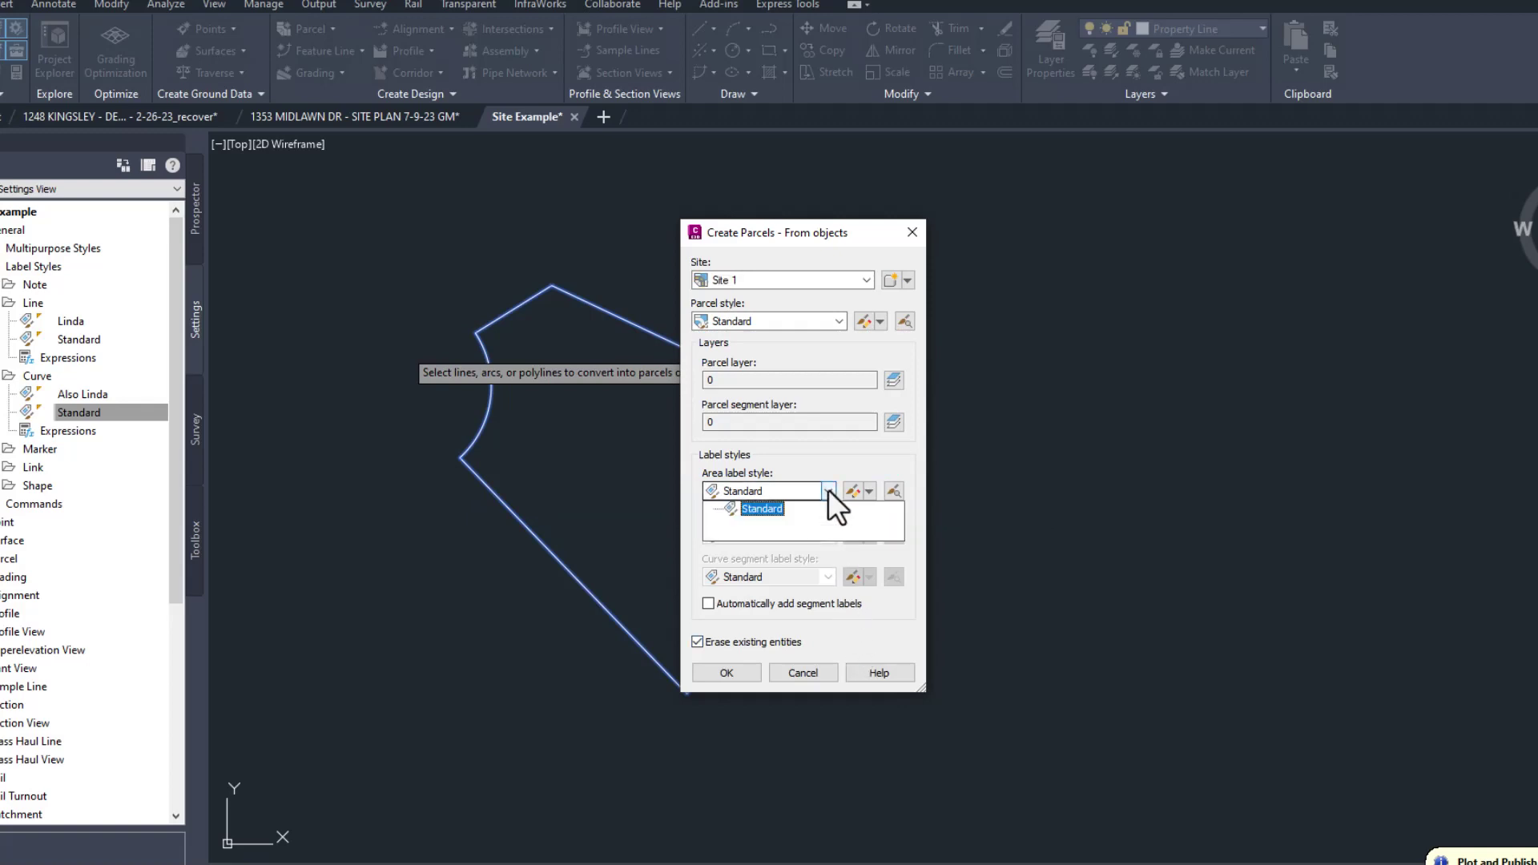
pyautogui.click(828, 489)
pyautogui.click(868, 488)
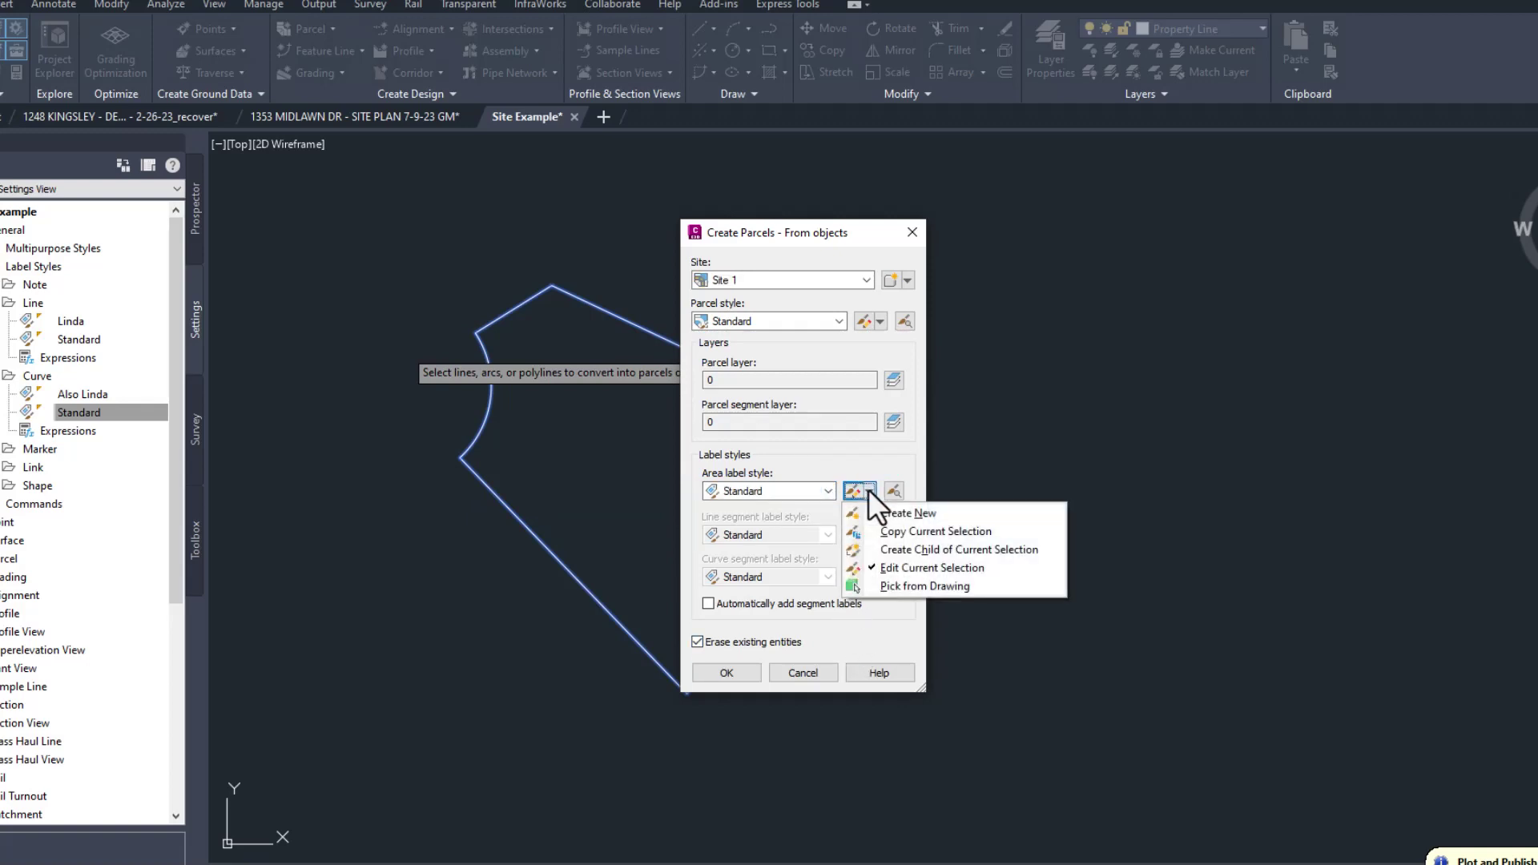
pyautogui.click(891, 566)
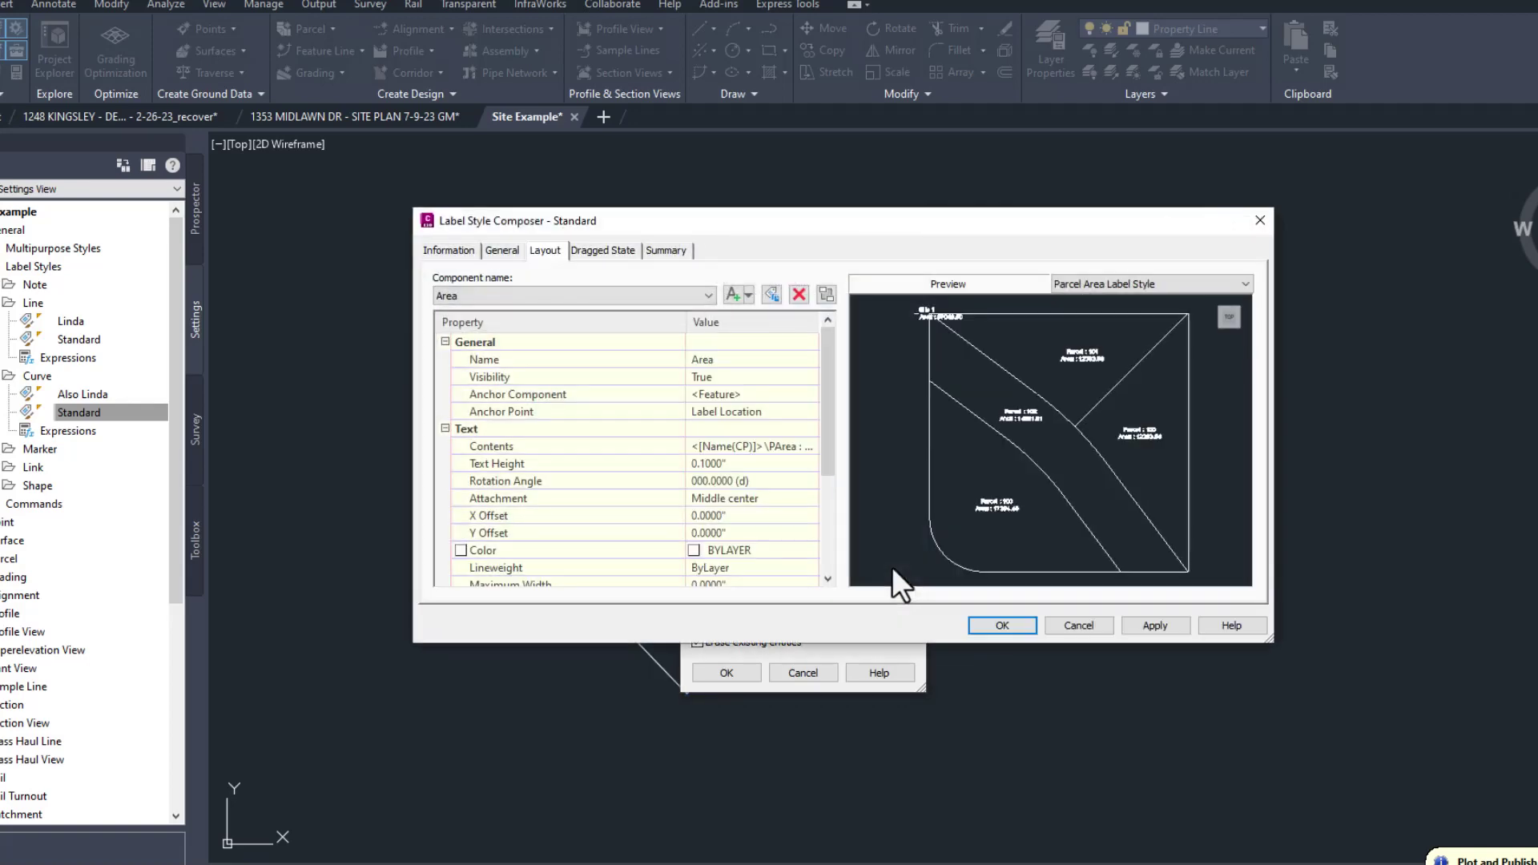
pyautogui.scroll(5, 985, 520)
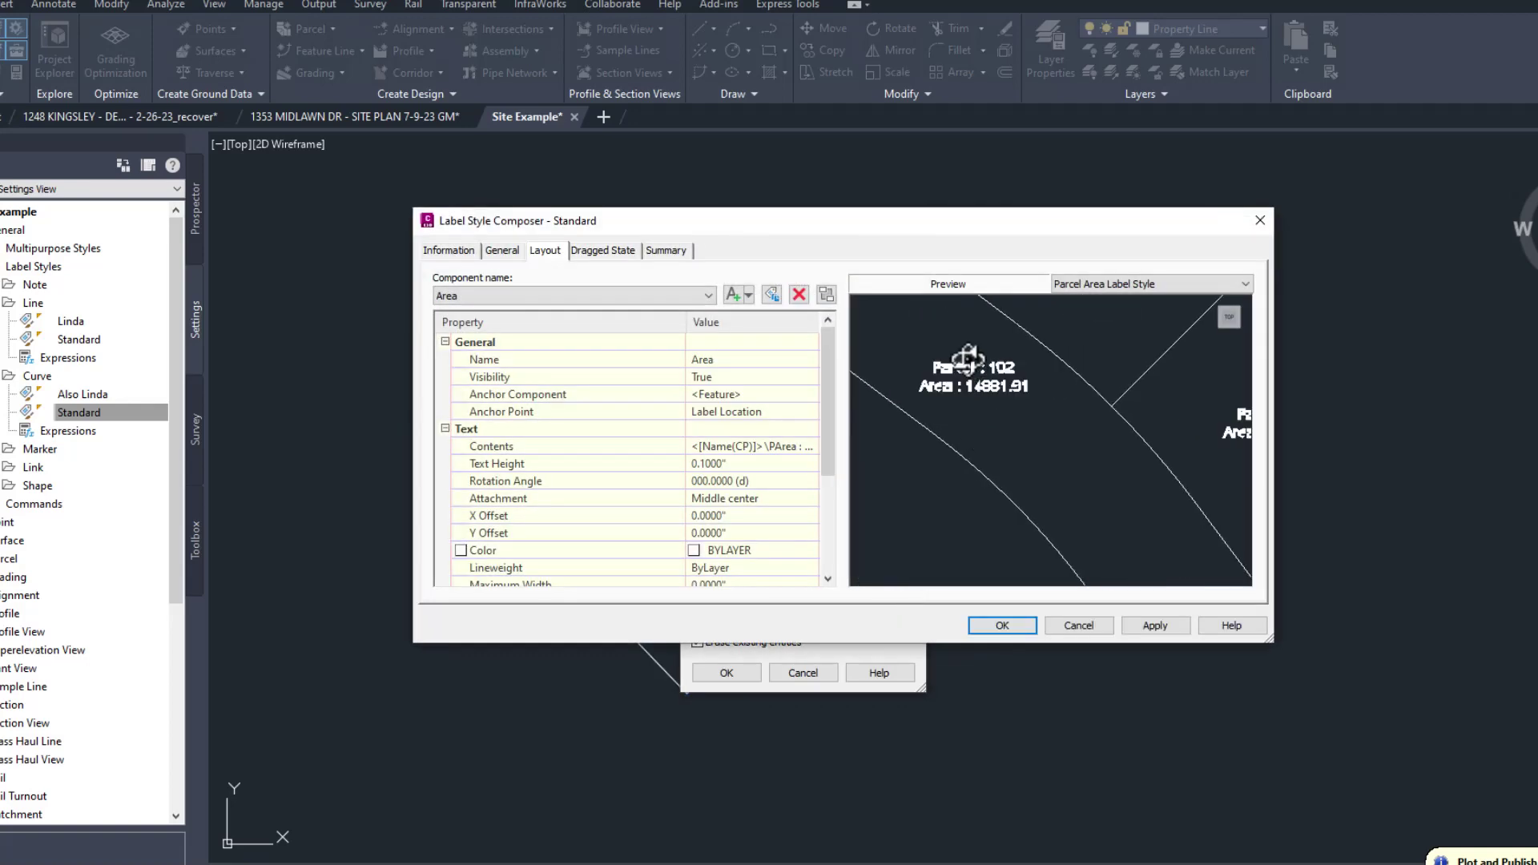
pyautogui.scroll(3, 966, 358)
pyautogui.moveTo(958, 398); pyautogui.dragTo(1054, 476, button='middle')
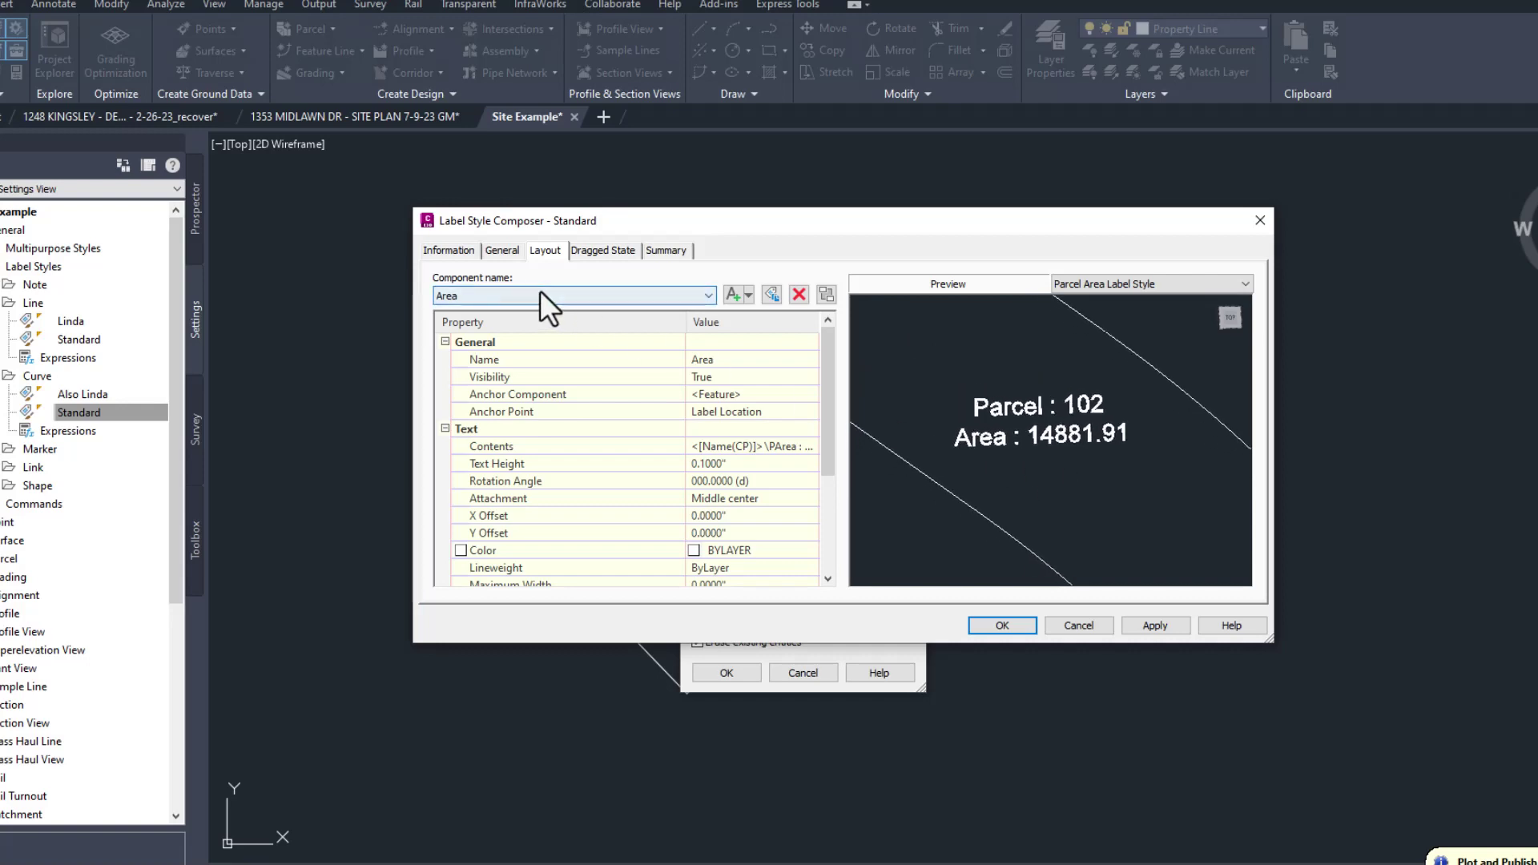
pyautogui.click(452, 250)
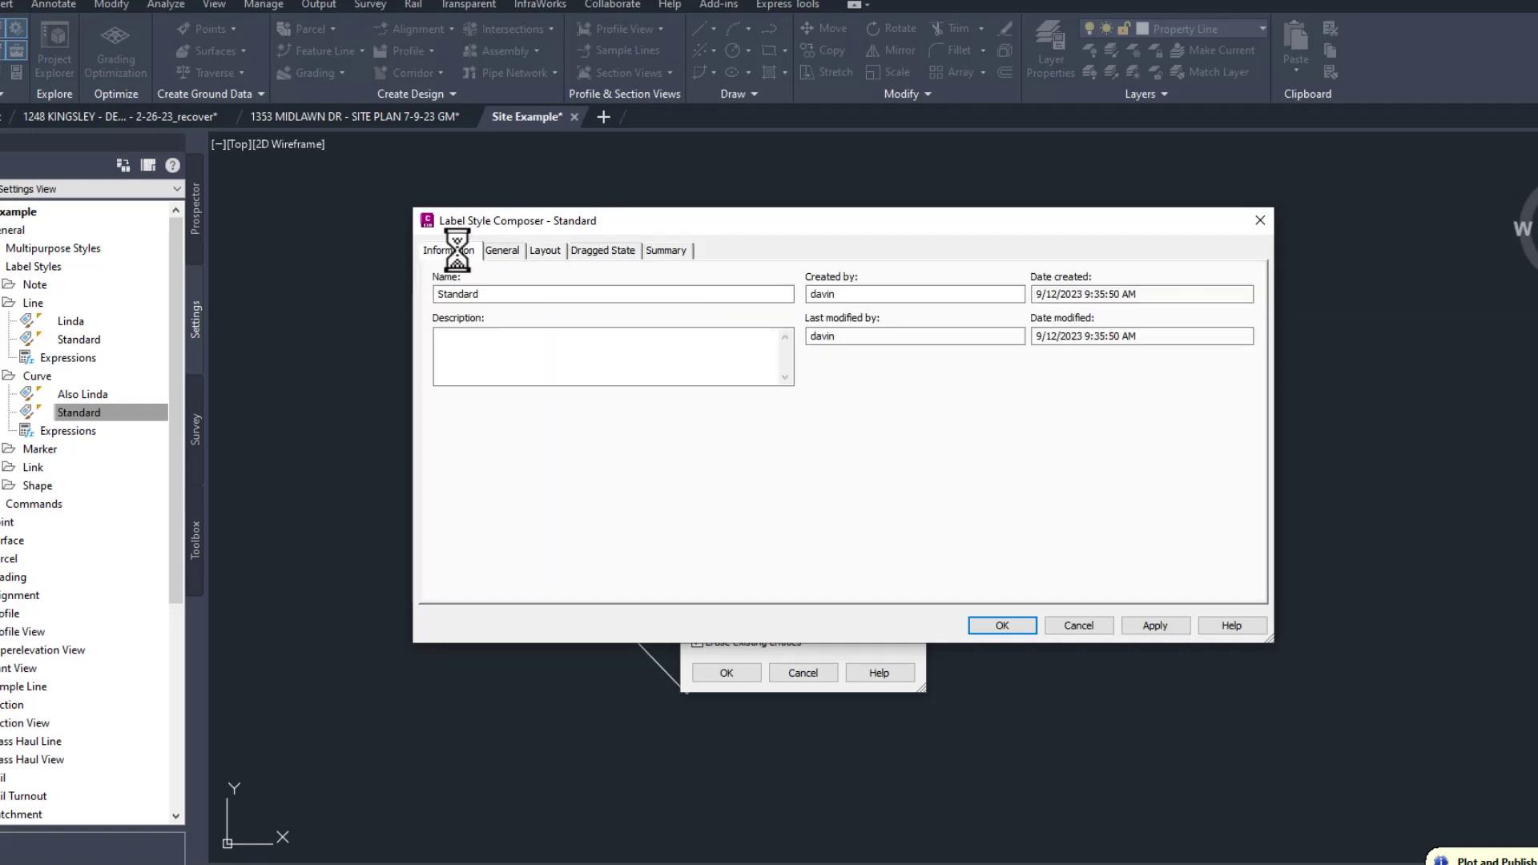
pyautogui.click(1079, 626)
# Copy the Standard area label style and rename it 'Square Feet and Acres'
pyautogui.click(868, 492)
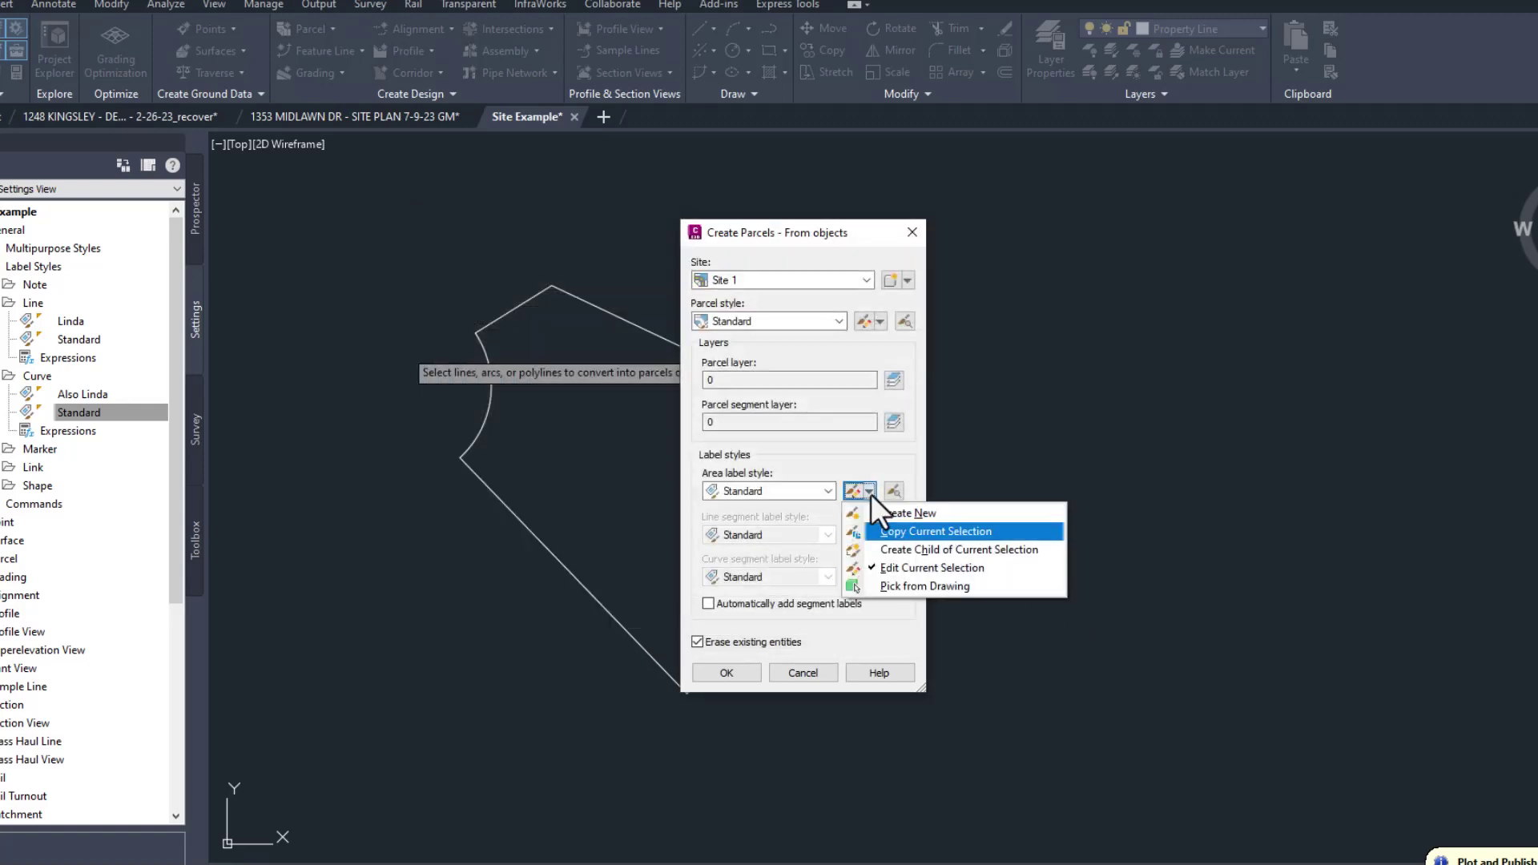
pyautogui.click(900, 530)
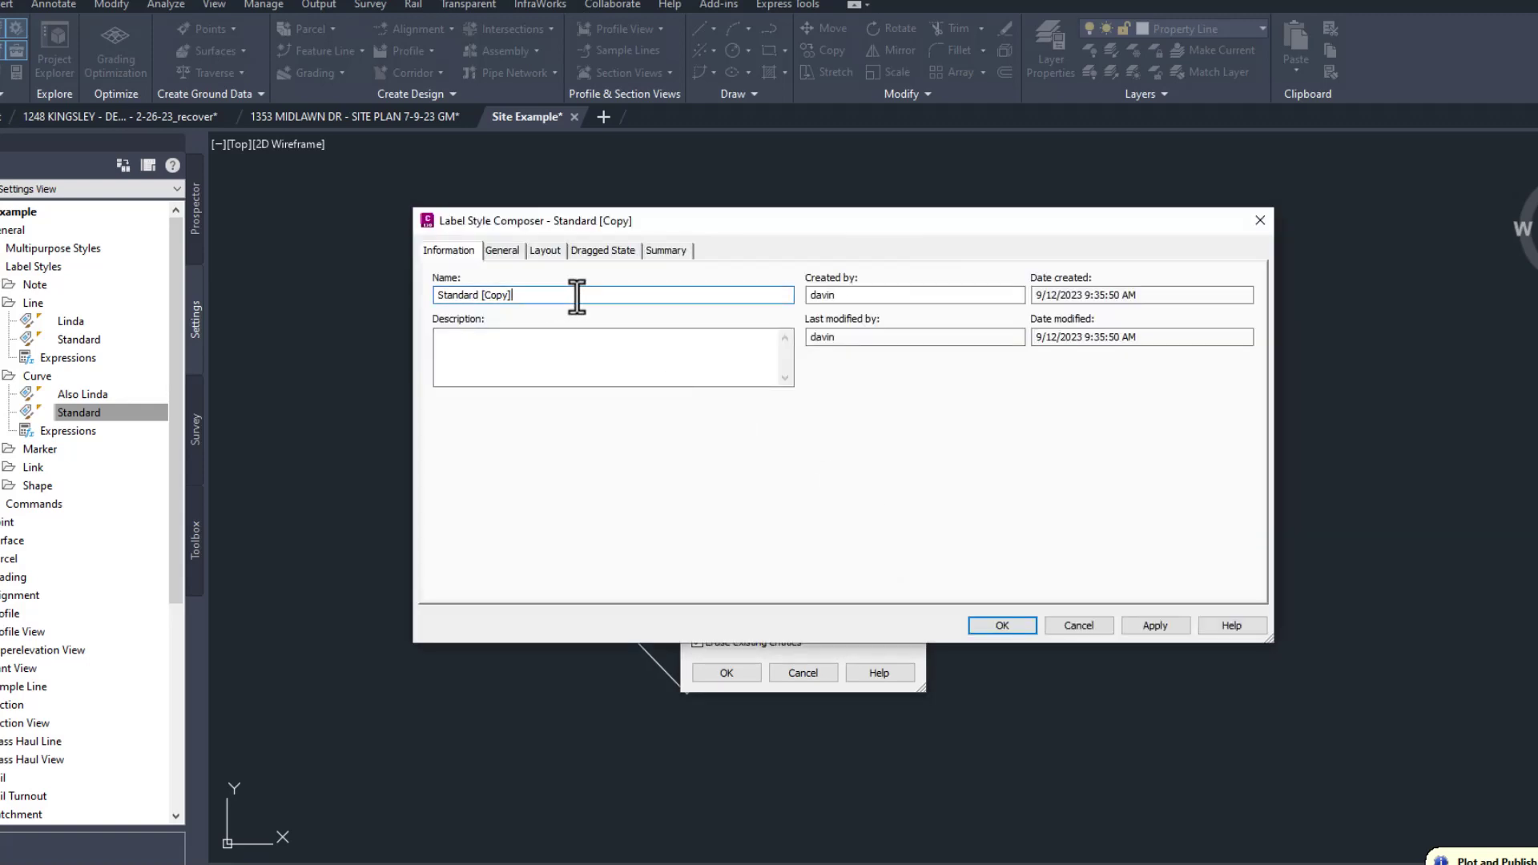
pyautogui.doubleClick(573, 295)
pyautogui.write('Square Feet and Acres')
# Open the Area component's Contents in the Text Component Editor on the Layout tab
pyautogui.click(543, 251)
pyautogui.click(596, 293)
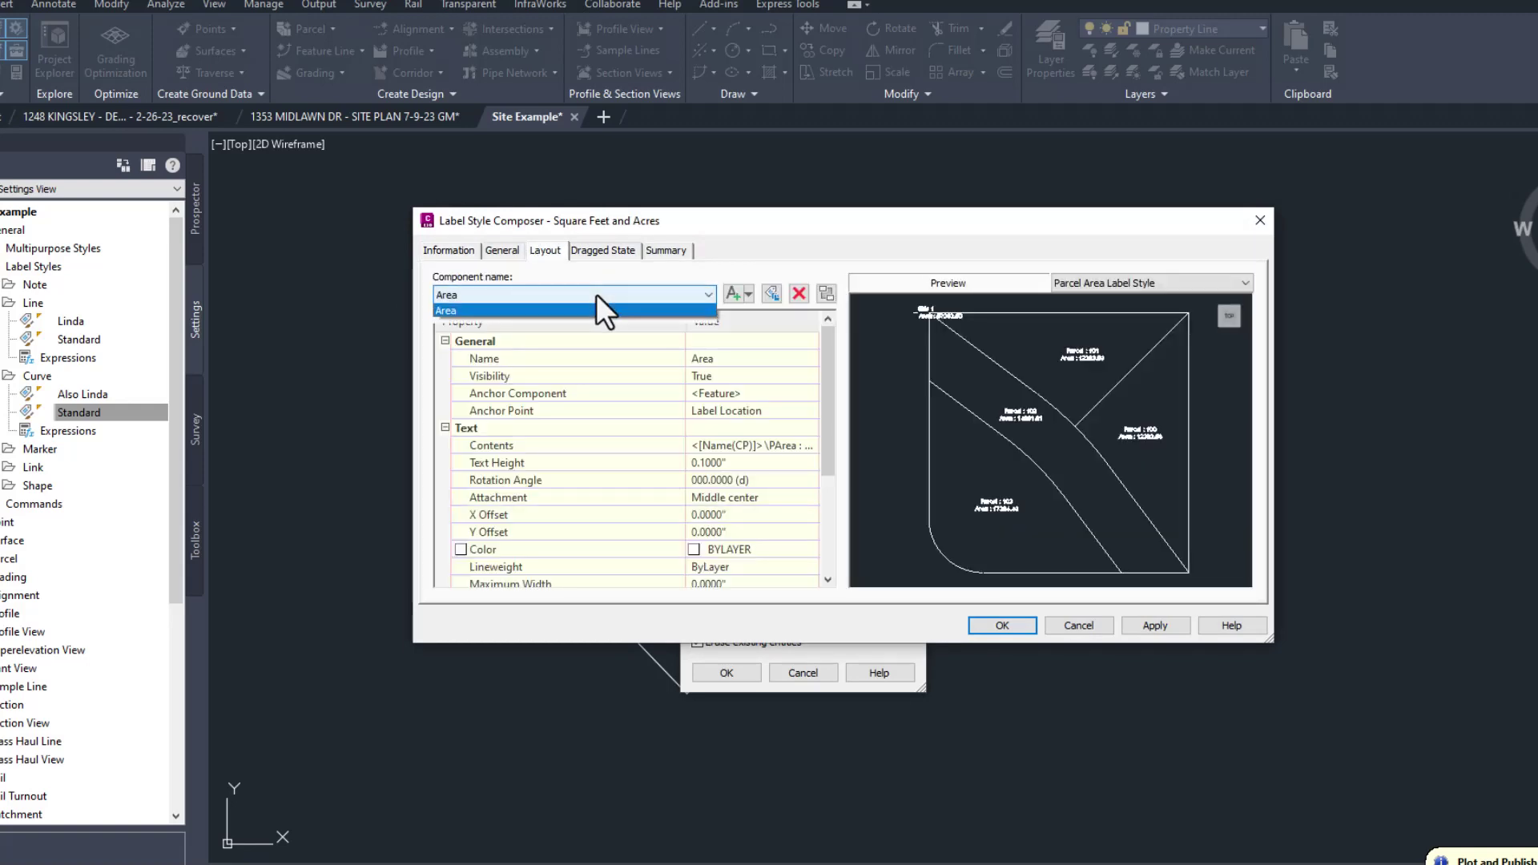
pyautogui.click(596, 294)
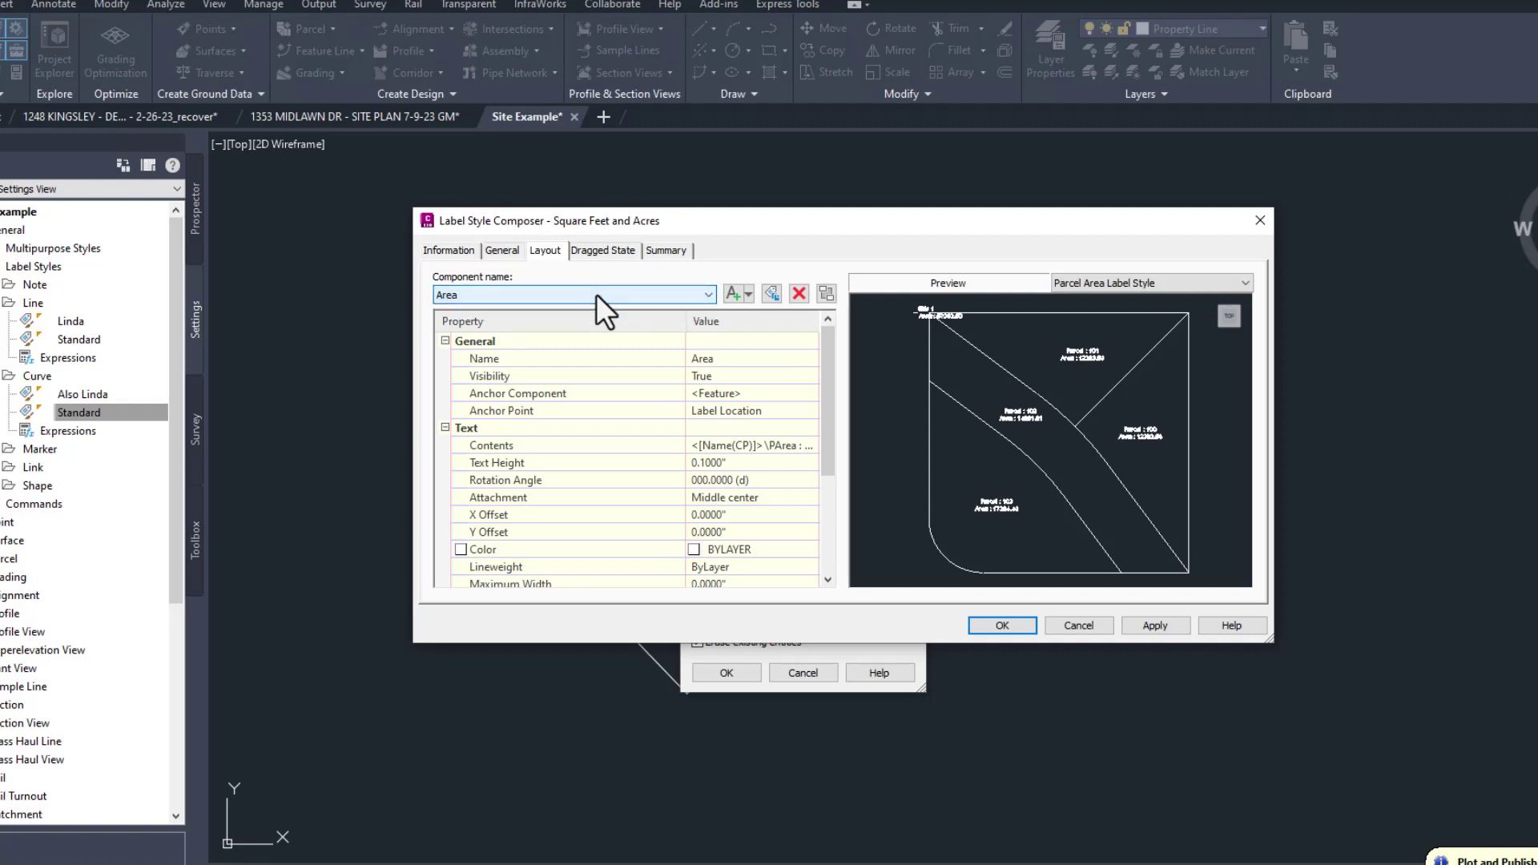
pyautogui.click(727, 443)
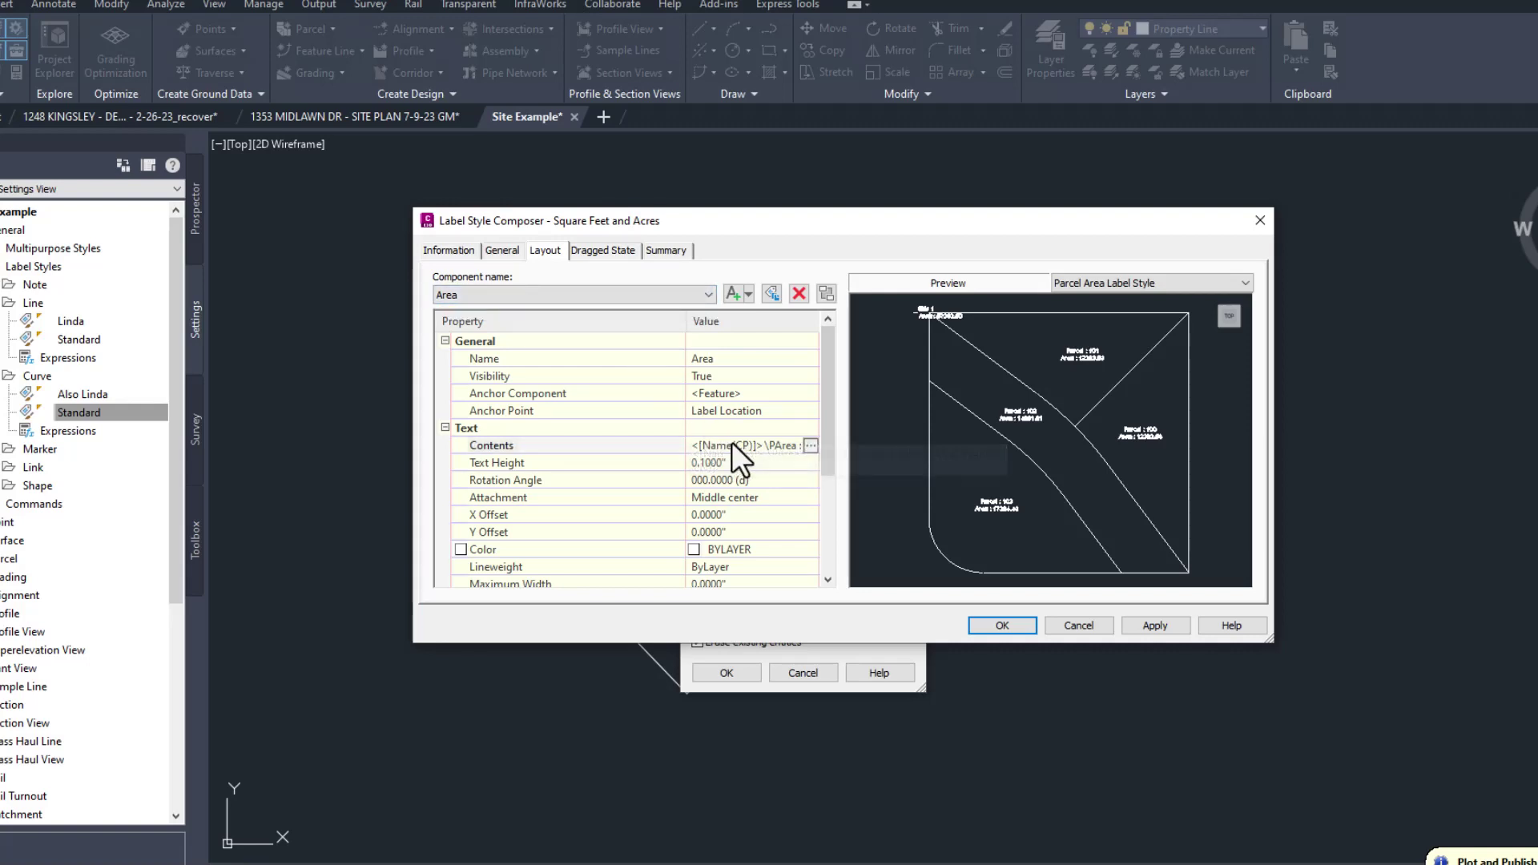
pyautogui.click(810, 446)
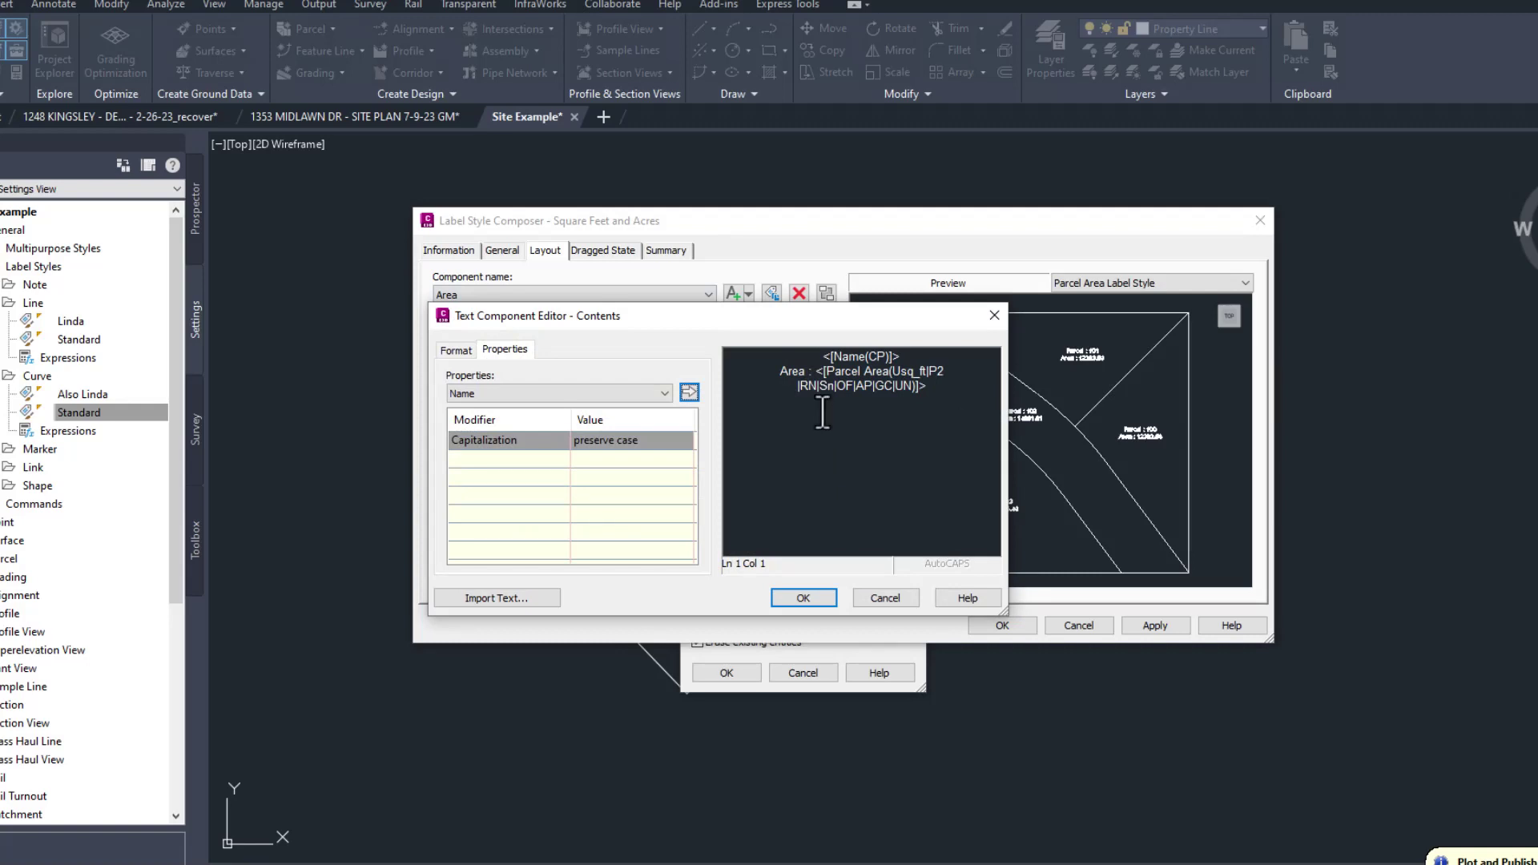
# Delete the <[Name(CP)]> line and set the Parcel Area field precision to 1
pyautogui.doubleClick(855, 358)
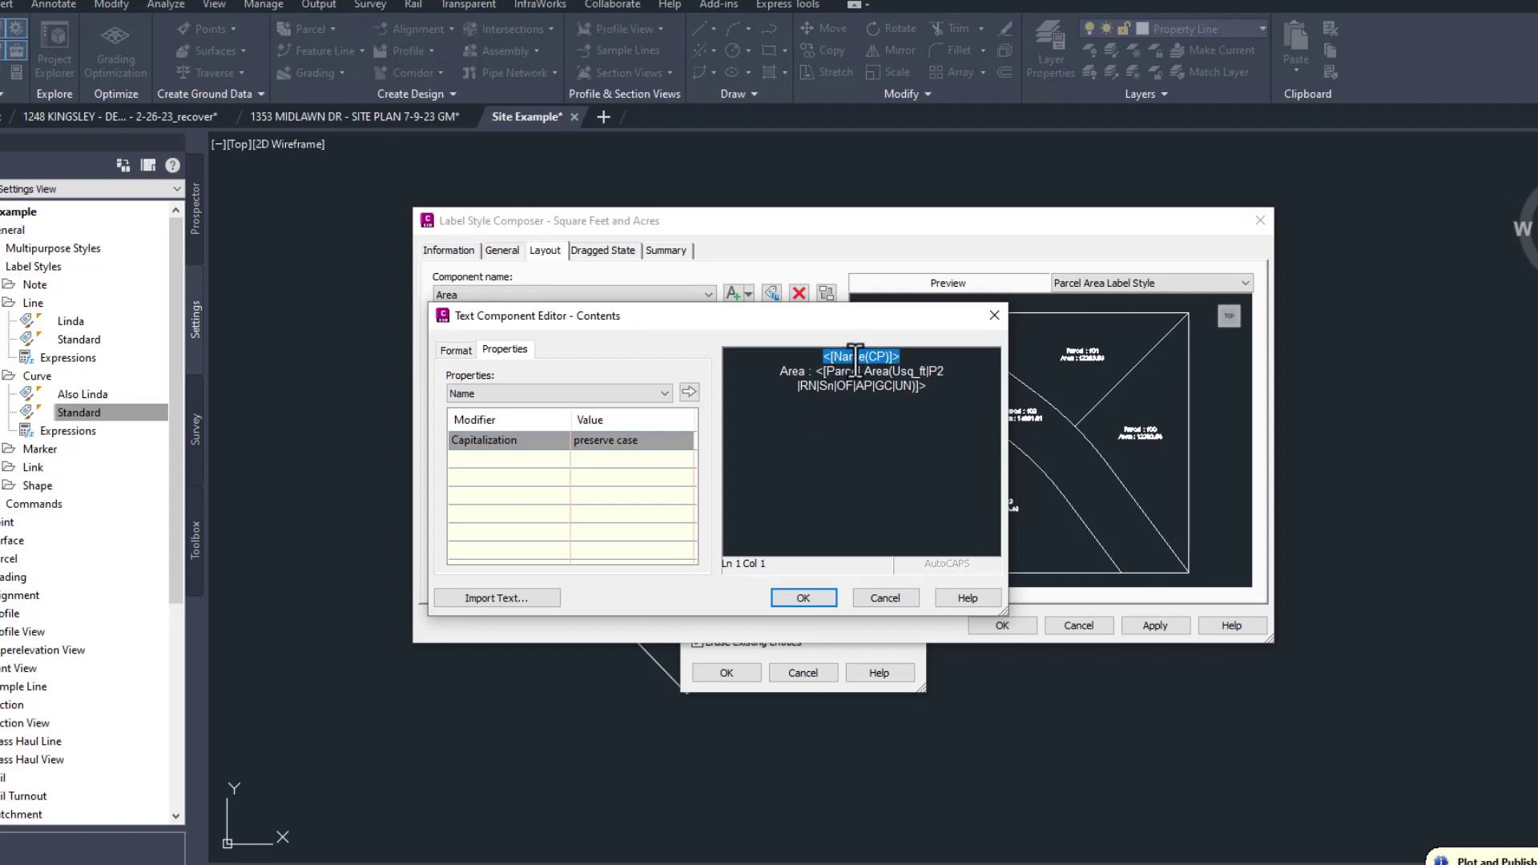
pyautogui.press('Delete')
pyautogui.press('Delete')
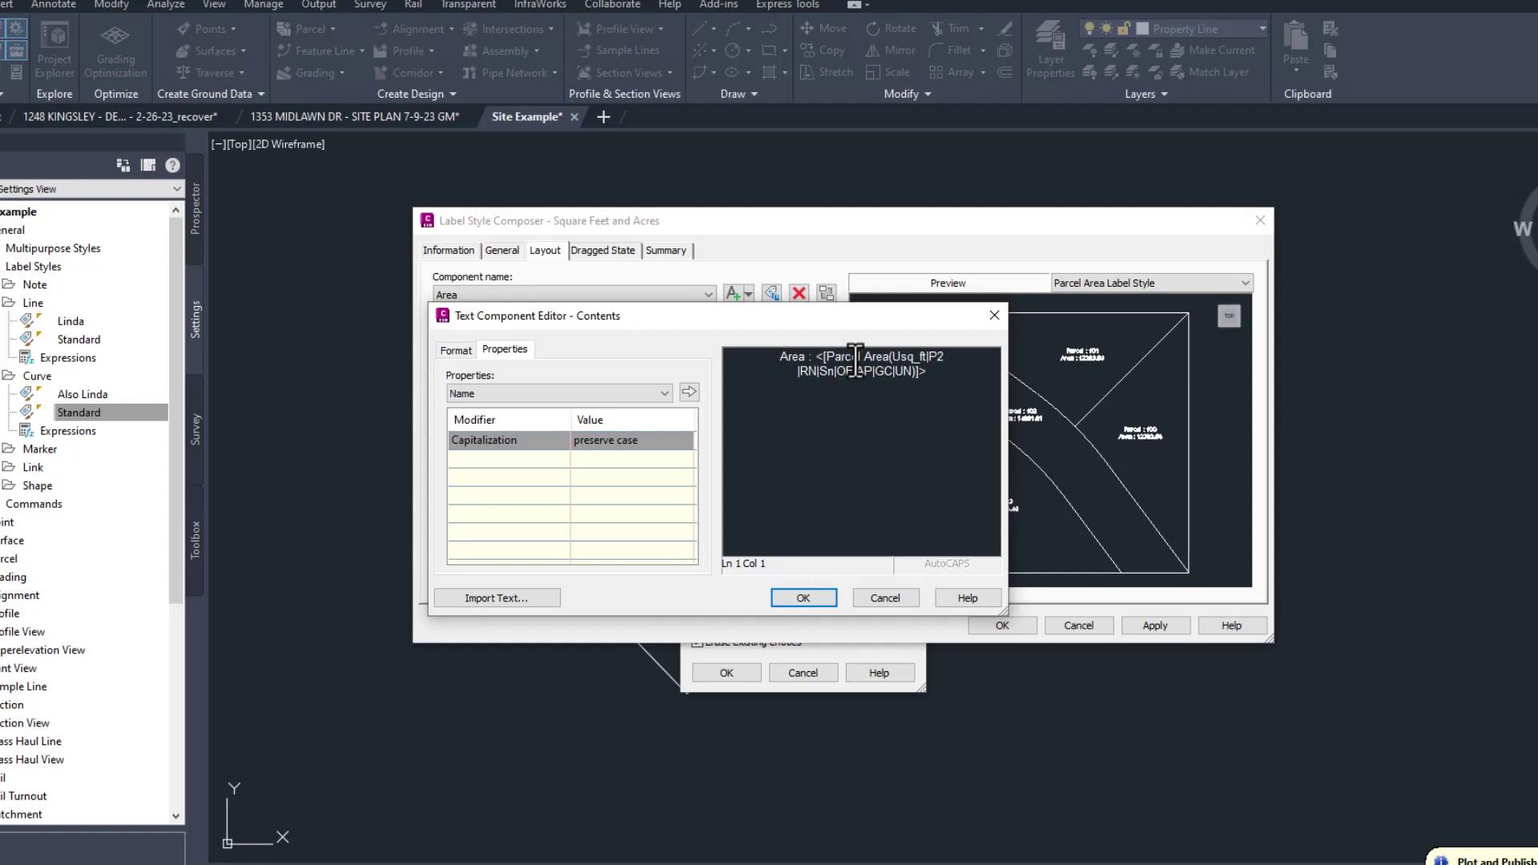
pyautogui.click(855, 358)
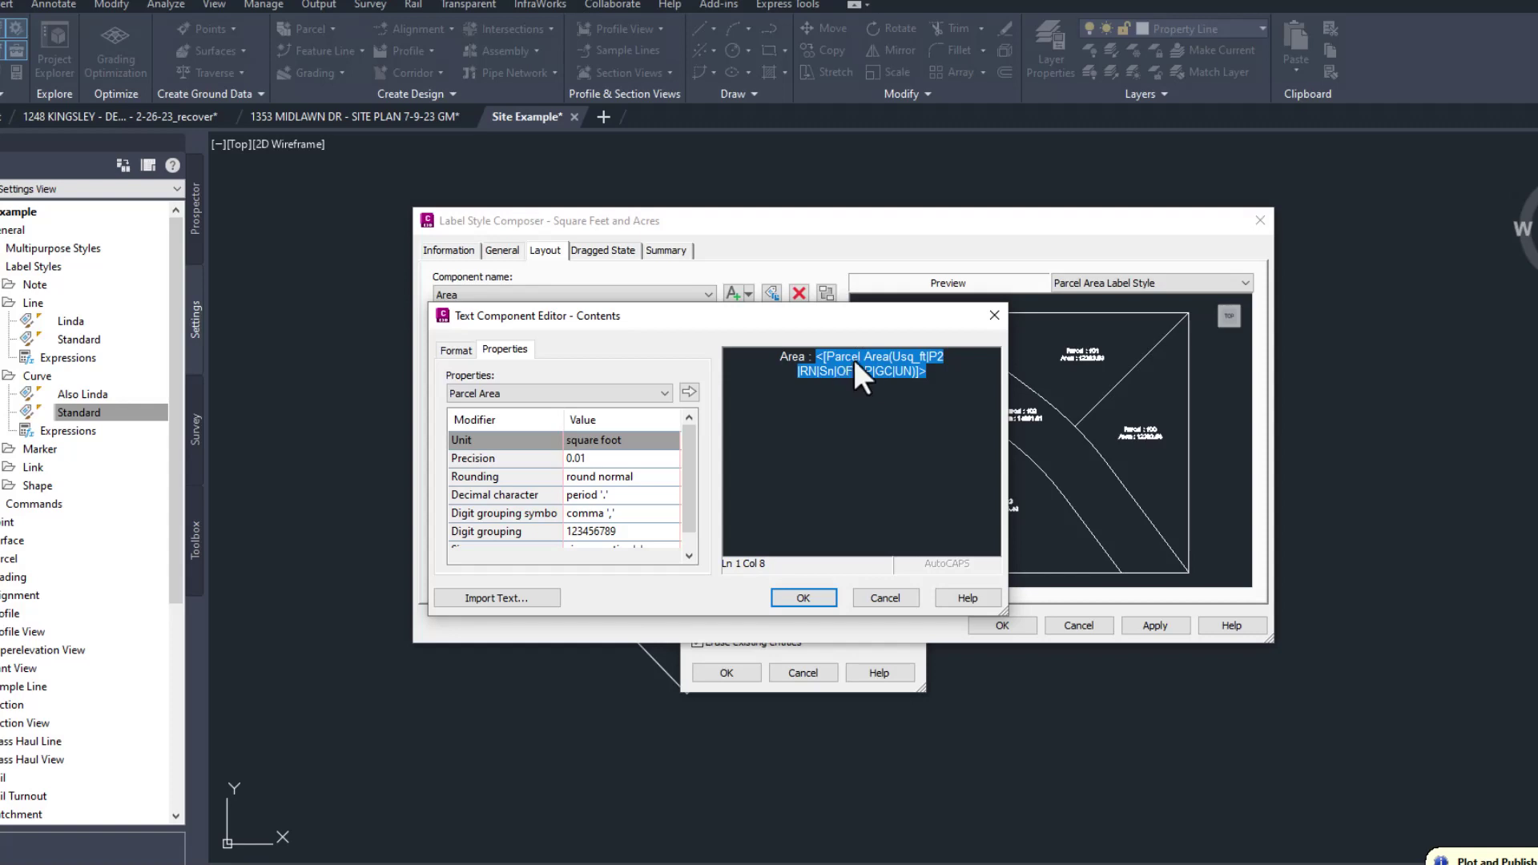
pyautogui.click(642, 462)
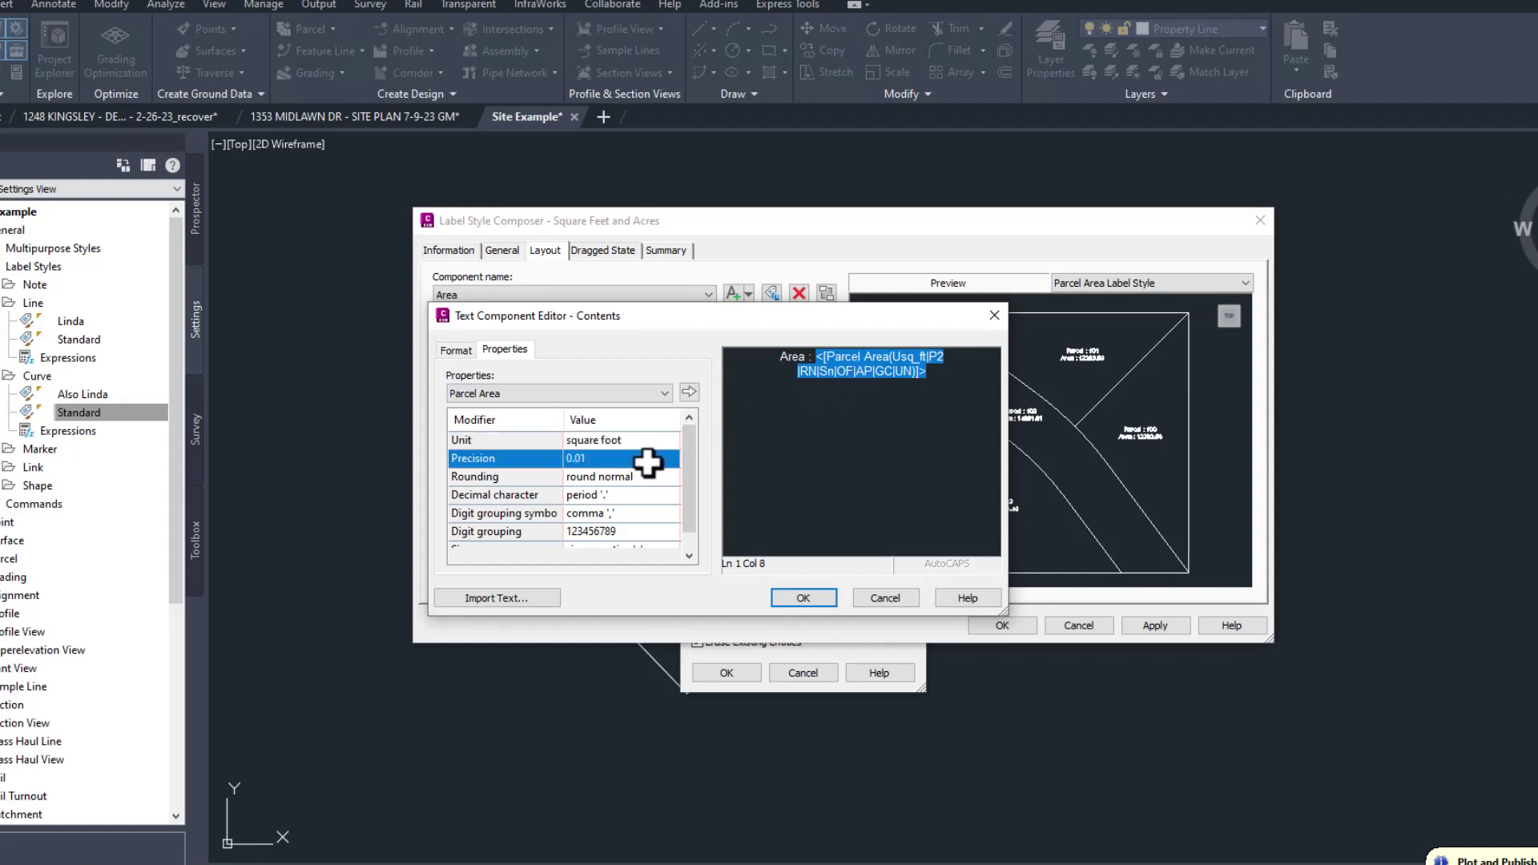
pyautogui.click(648, 458)
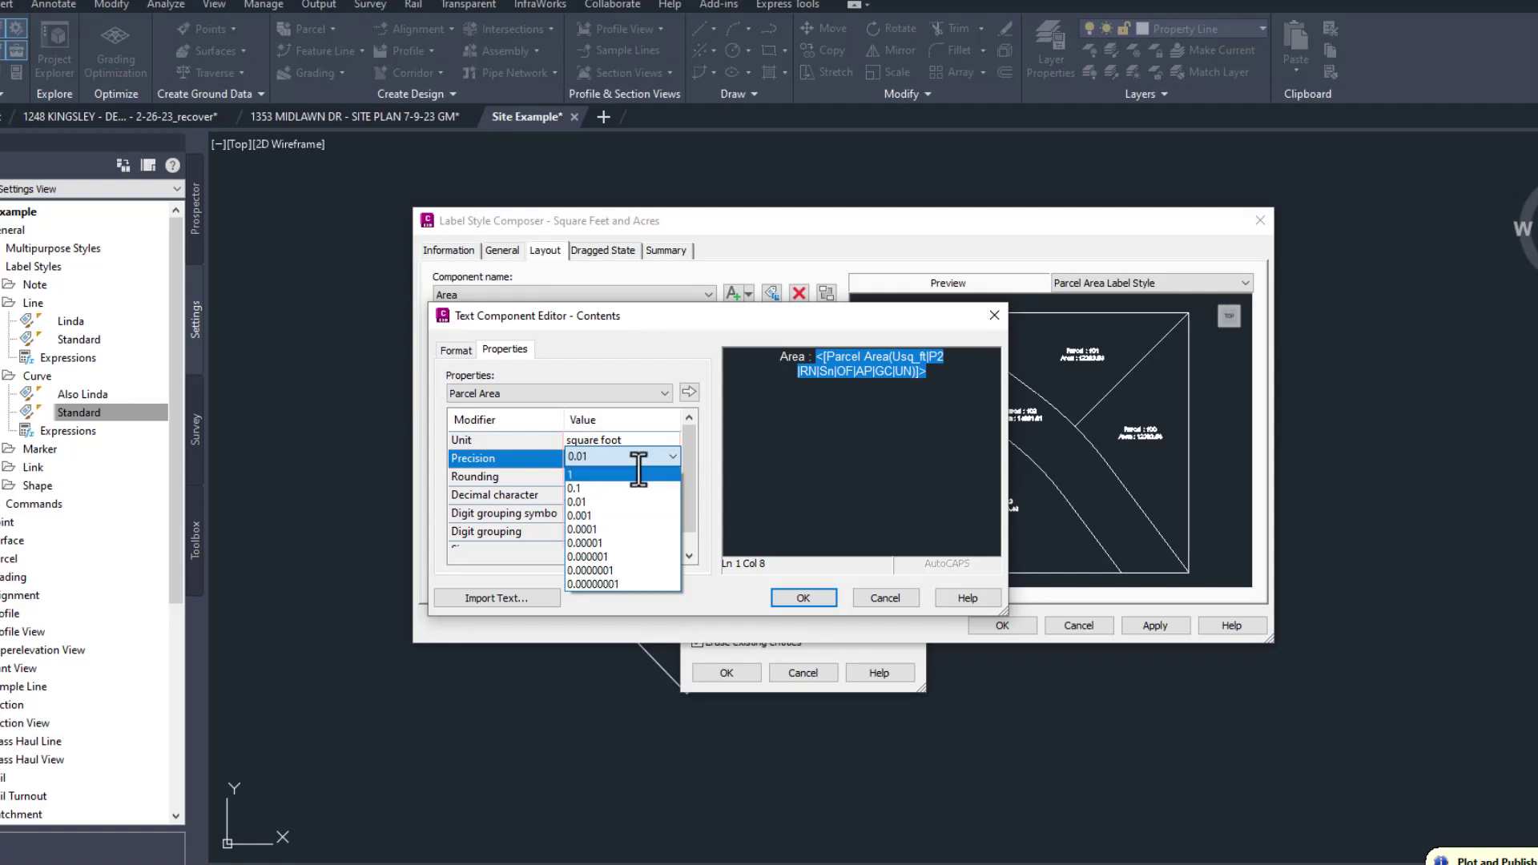
pyautogui.click(625, 475)
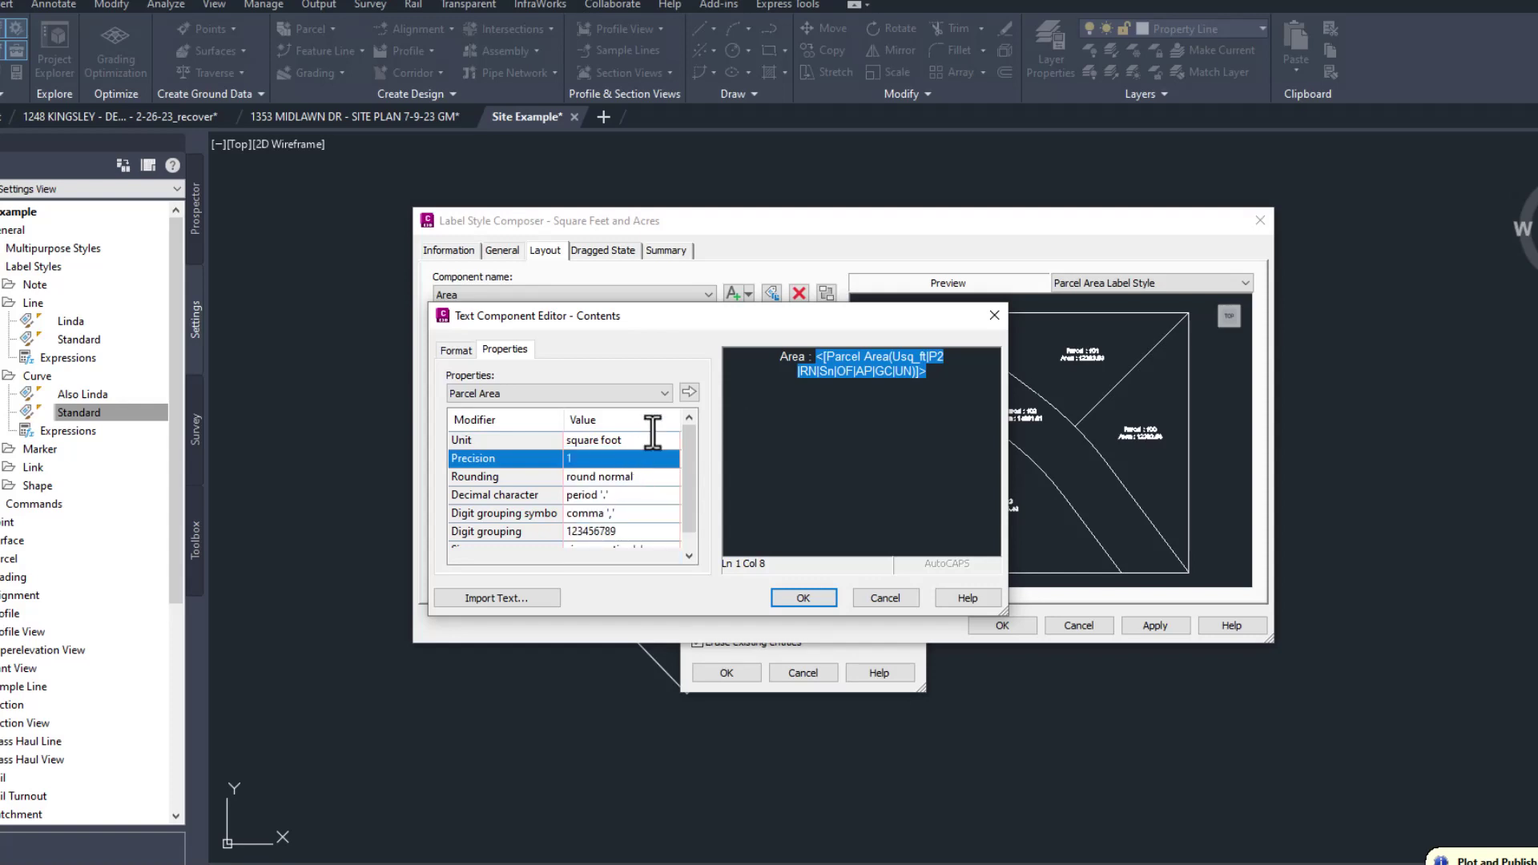
pyautogui.click(689, 386)
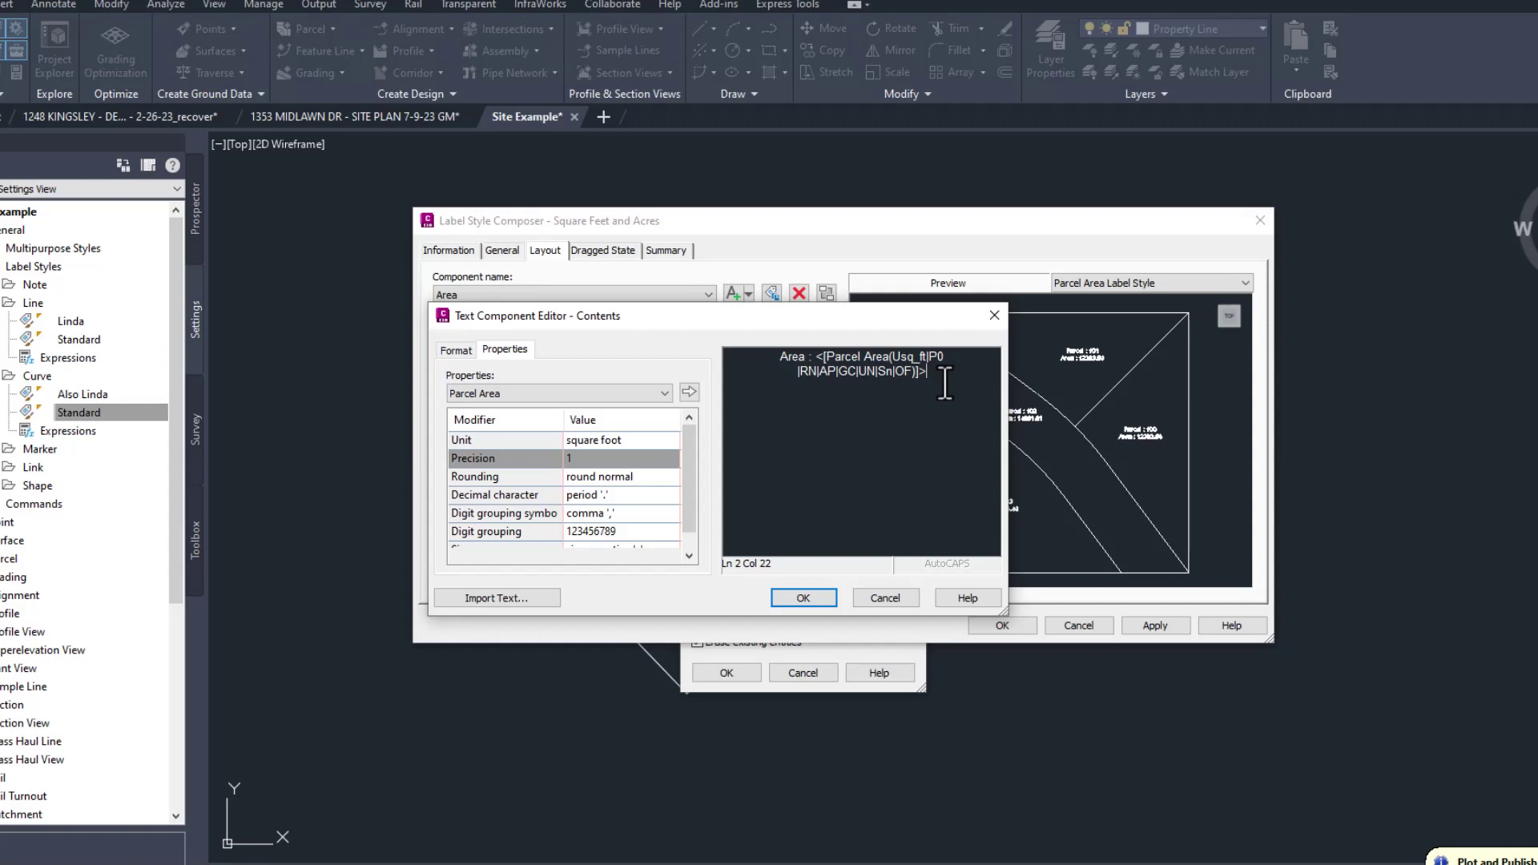
# Append SQFT, then add a second line with an acre-unit area field followed by 'Acres'
pyautogui.write('SQFT')
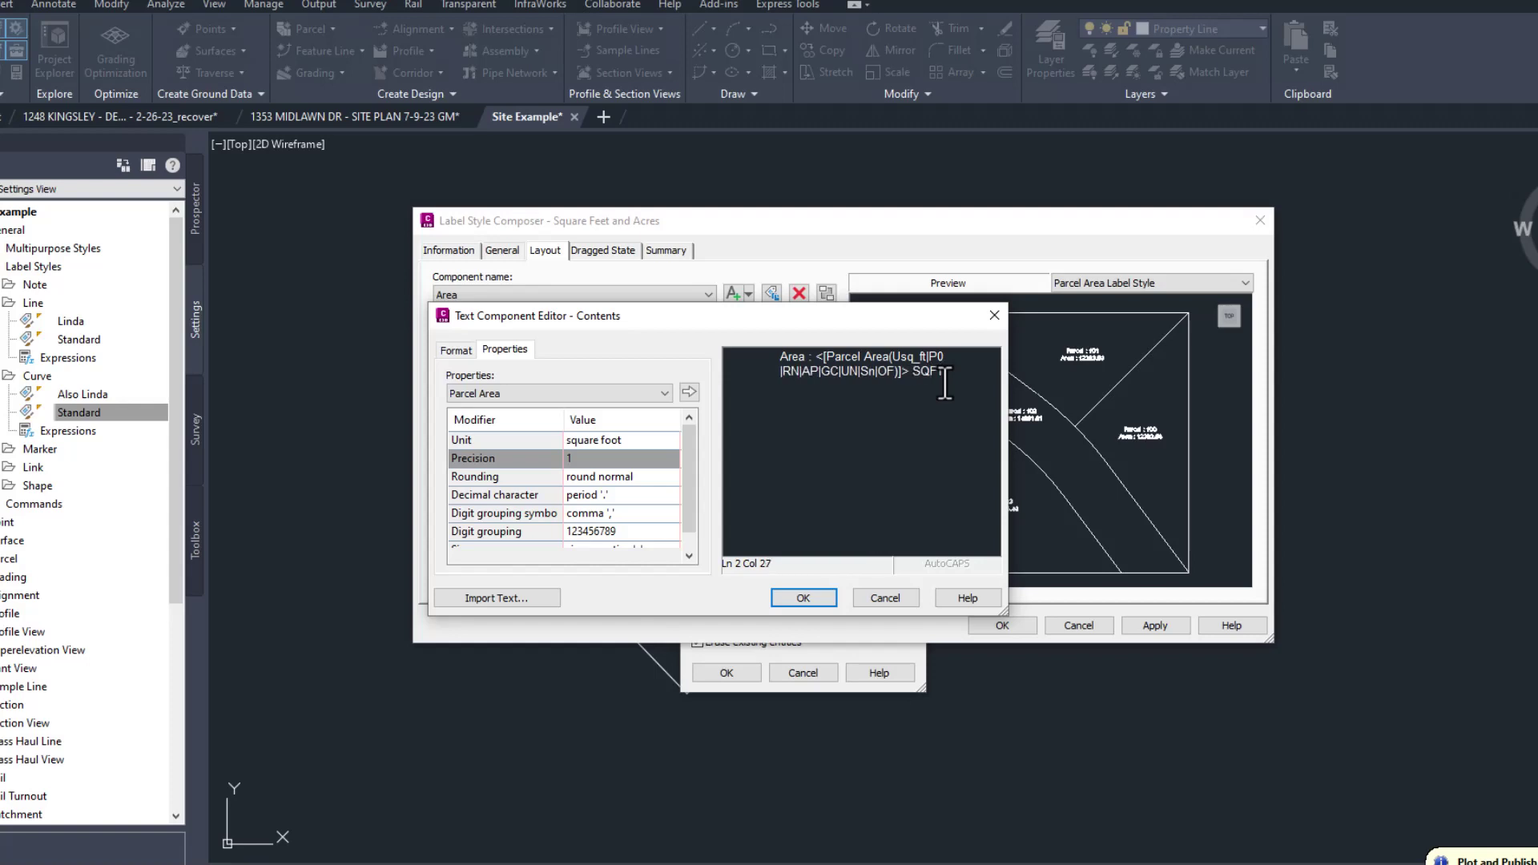
pyautogui.press('Return')
pyautogui.click(650, 439)
pyautogui.click(650, 439)
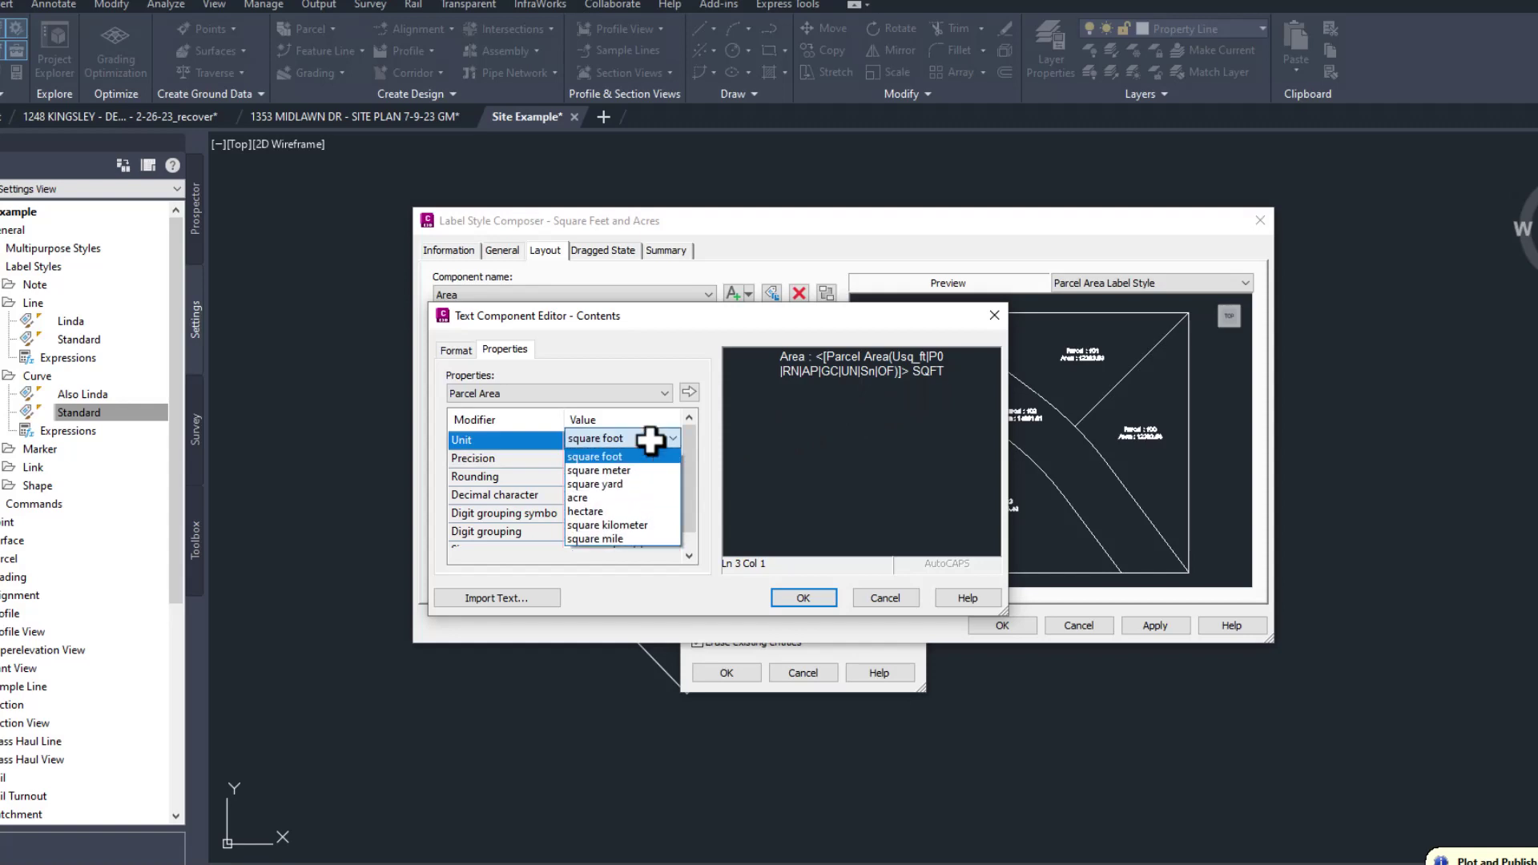
pyautogui.click(591, 497)
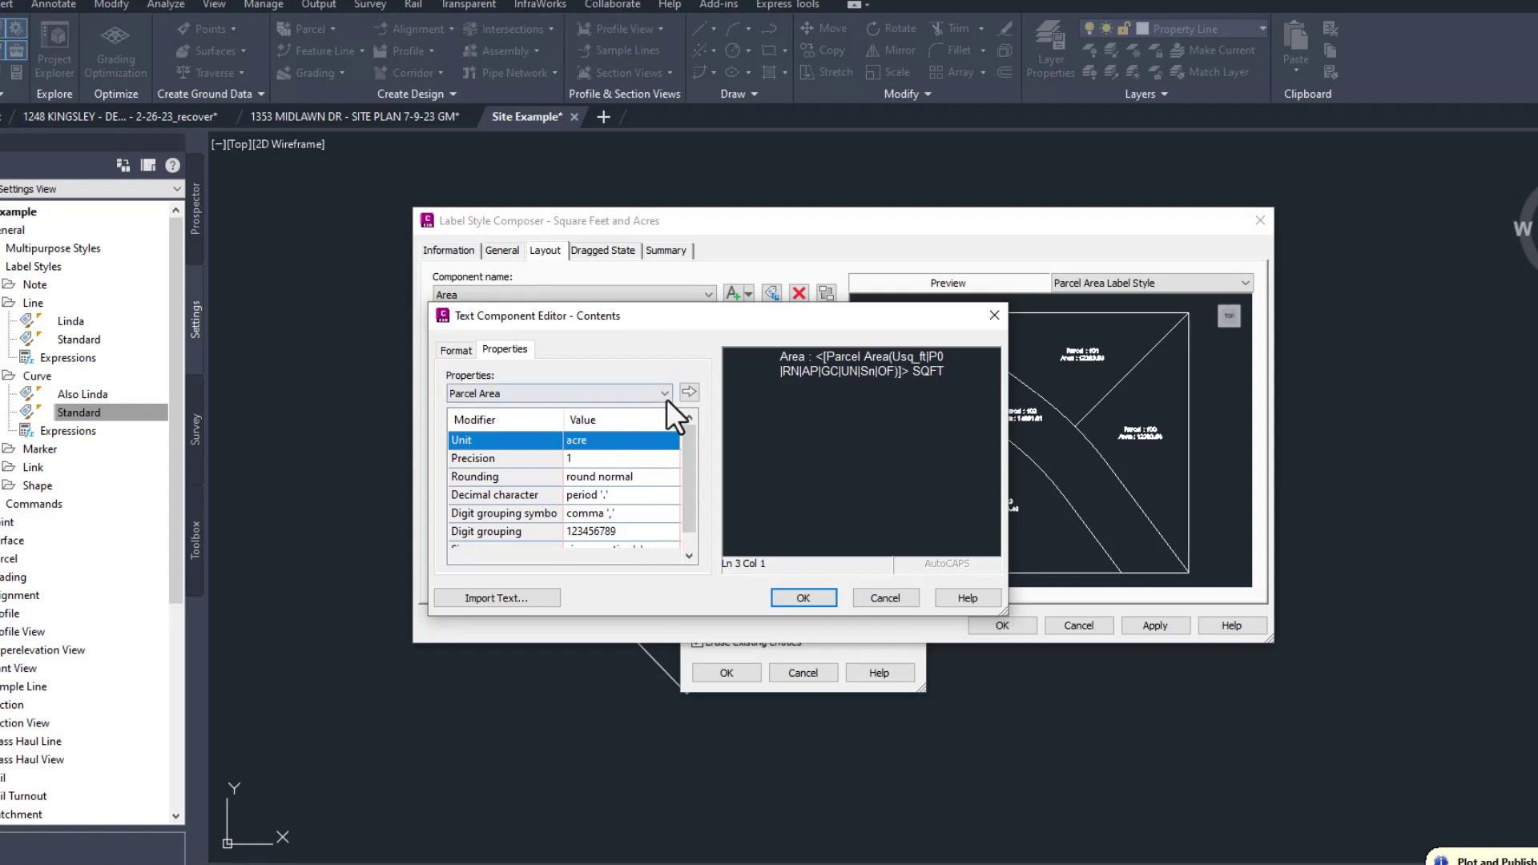
pyautogui.click(685, 387)
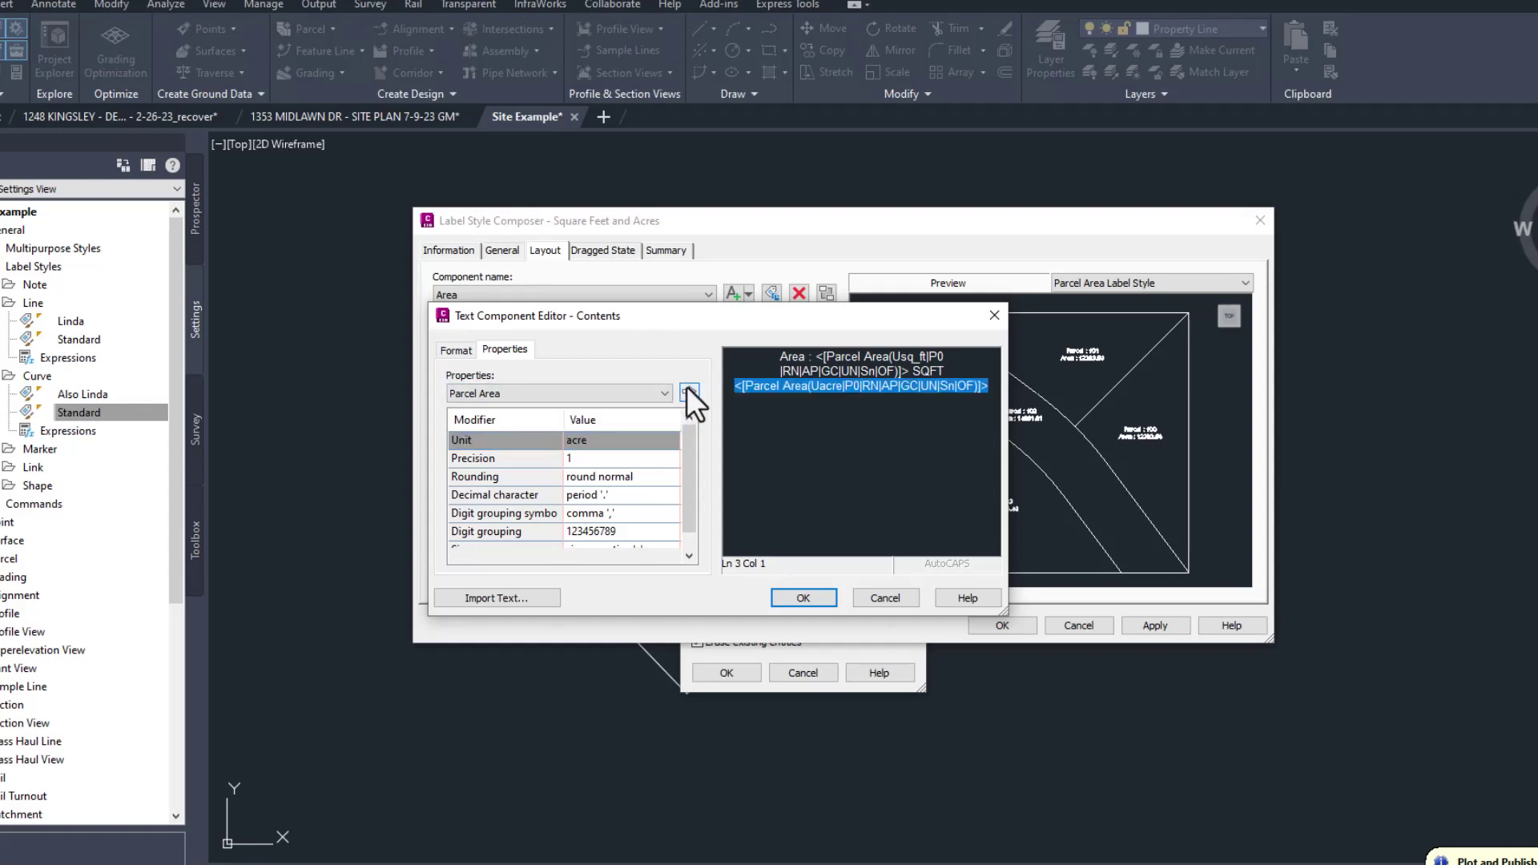
pyautogui.click(987, 386)
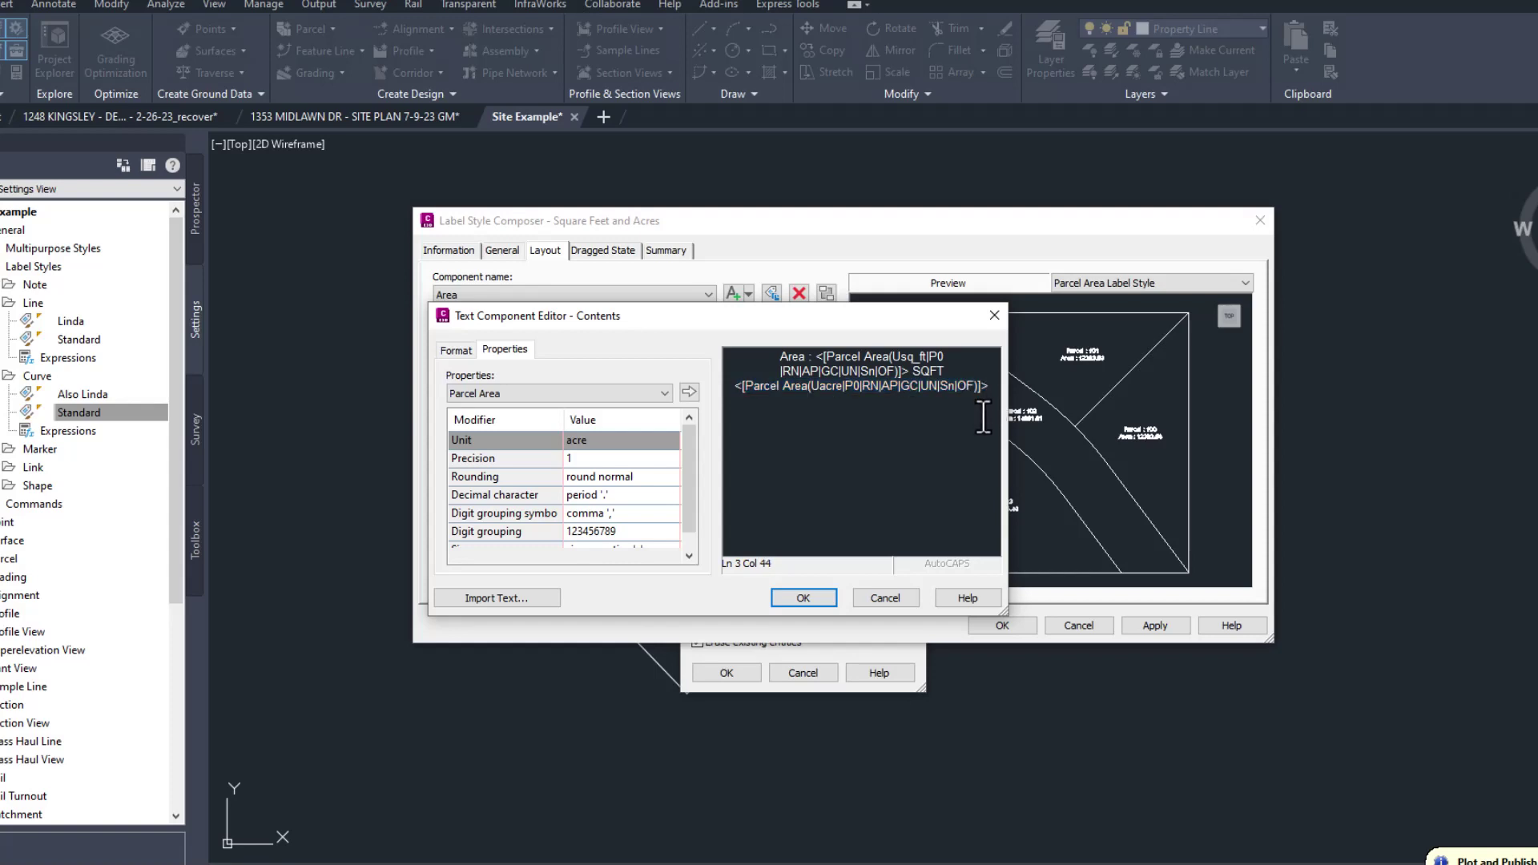
pyautogui.write('Acre')
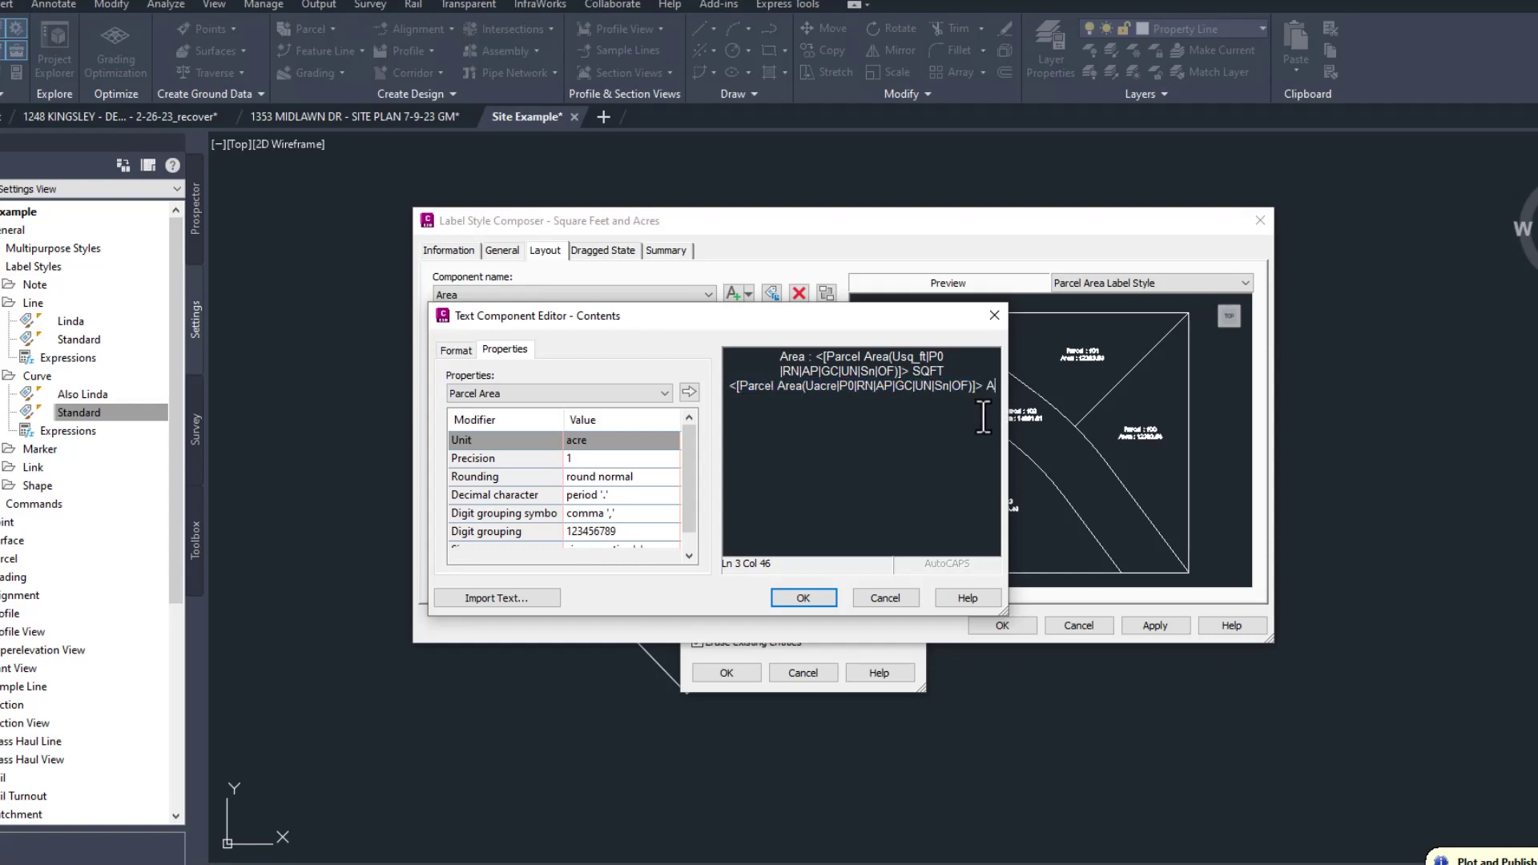
pyautogui.write('s')
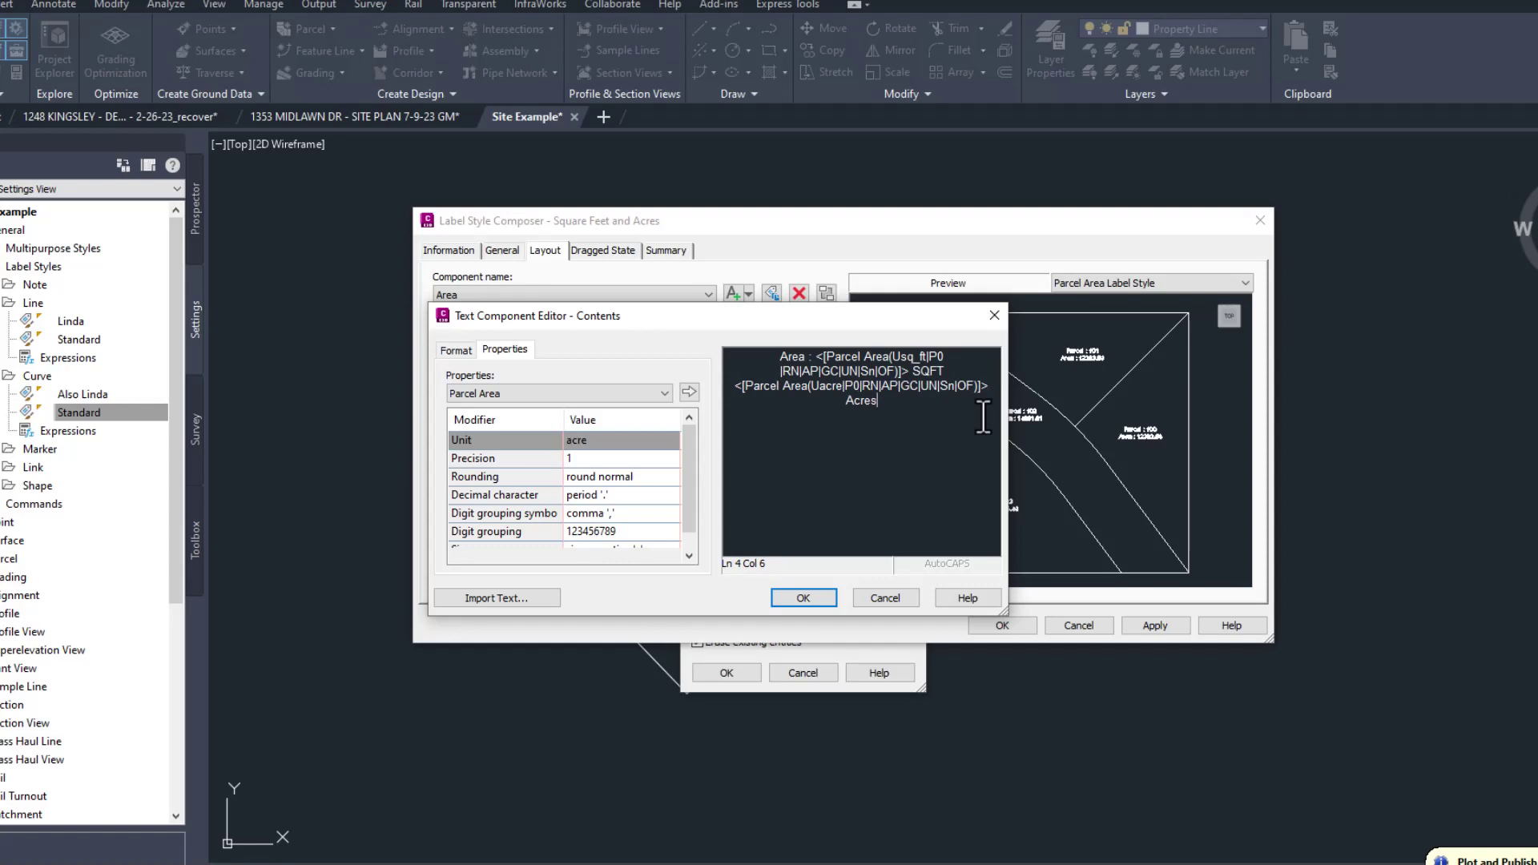
# Confirm the text edit and zoom the preview to one label reading 14882 SQFT, 0 Acres
pyautogui.click(804, 598)
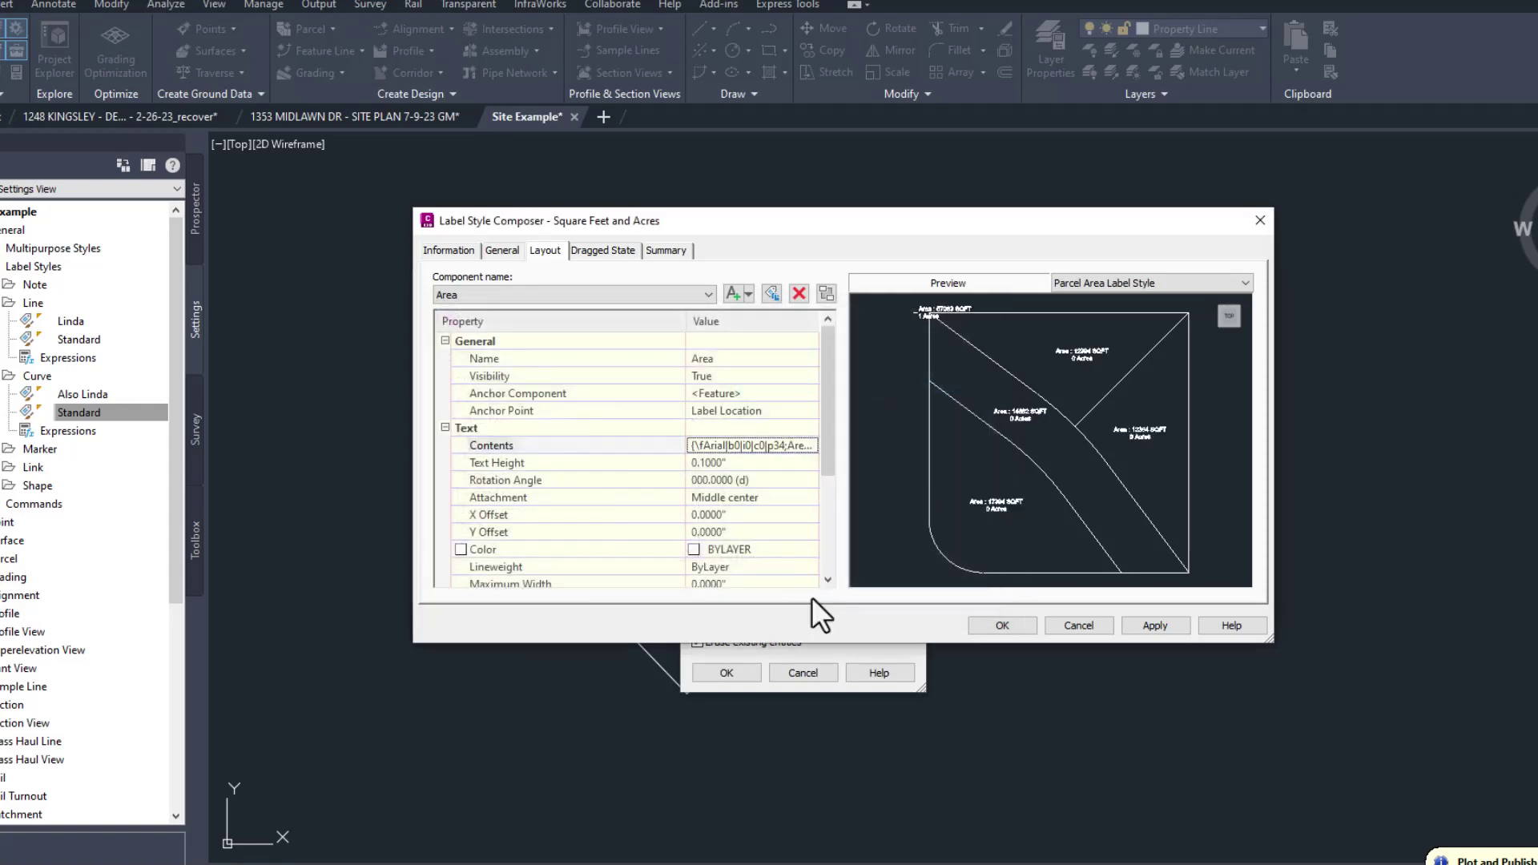
pyautogui.scroll(2, 1012, 480)
pyautogui.scroll(4, 991, 392)
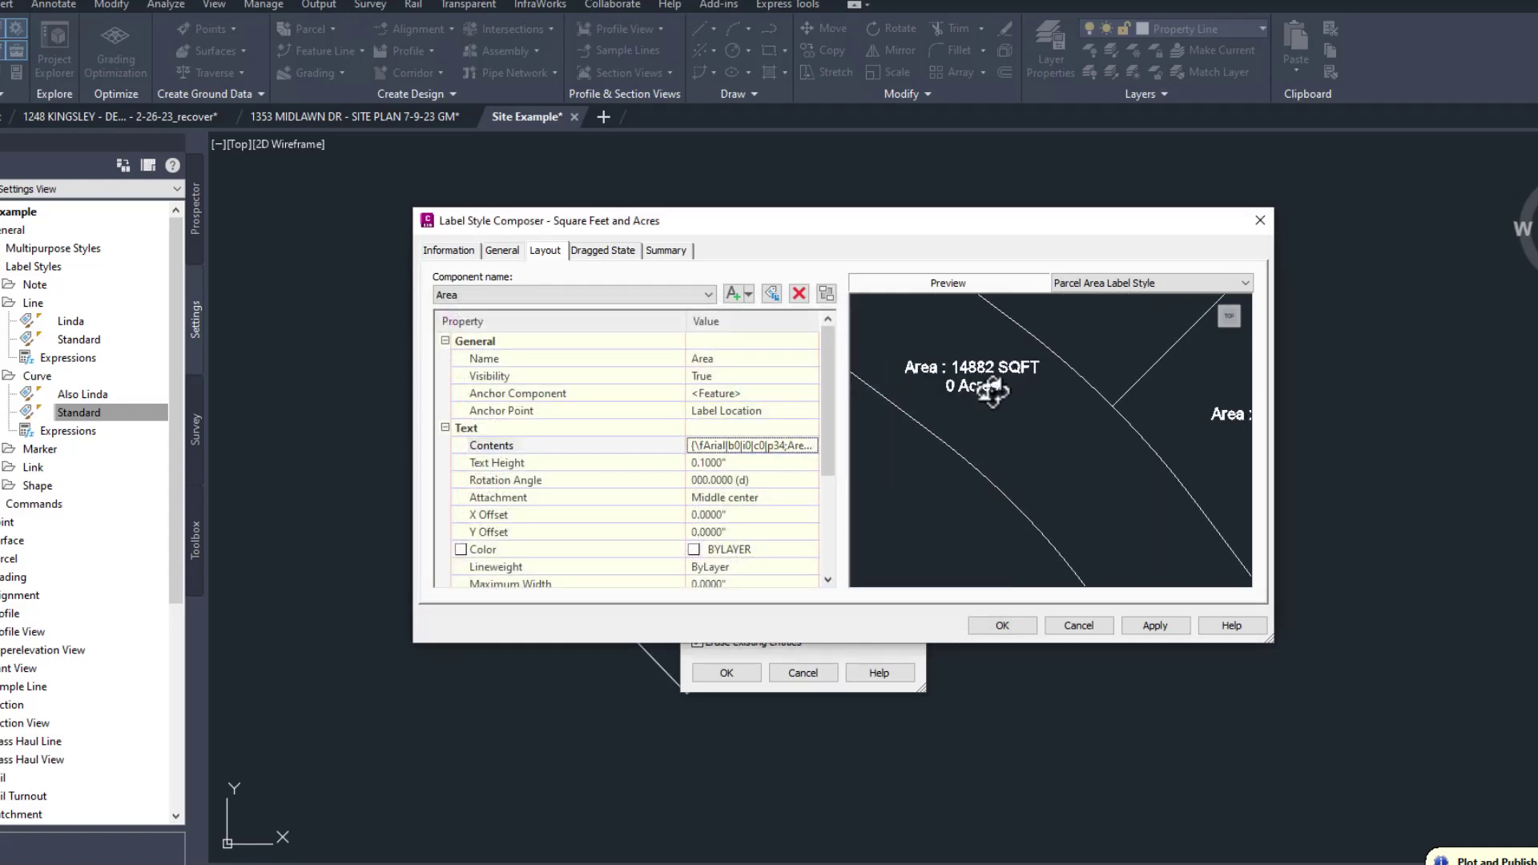
pyautogui.moveTo(993, 391); pyautogui.dragTo(1035, 424, button='middle')
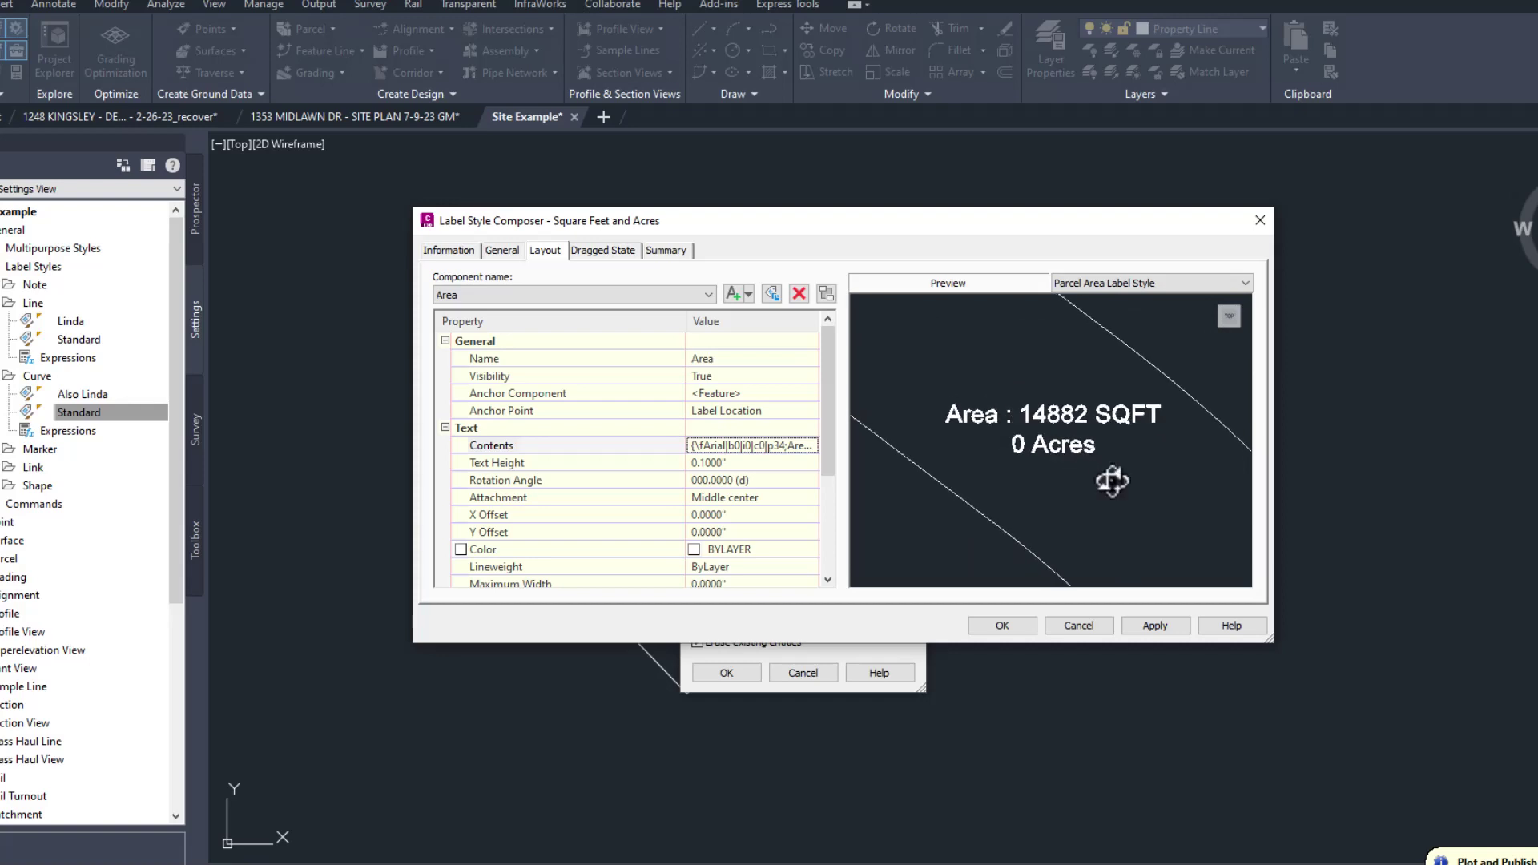
pyautogui.click(772, 446)
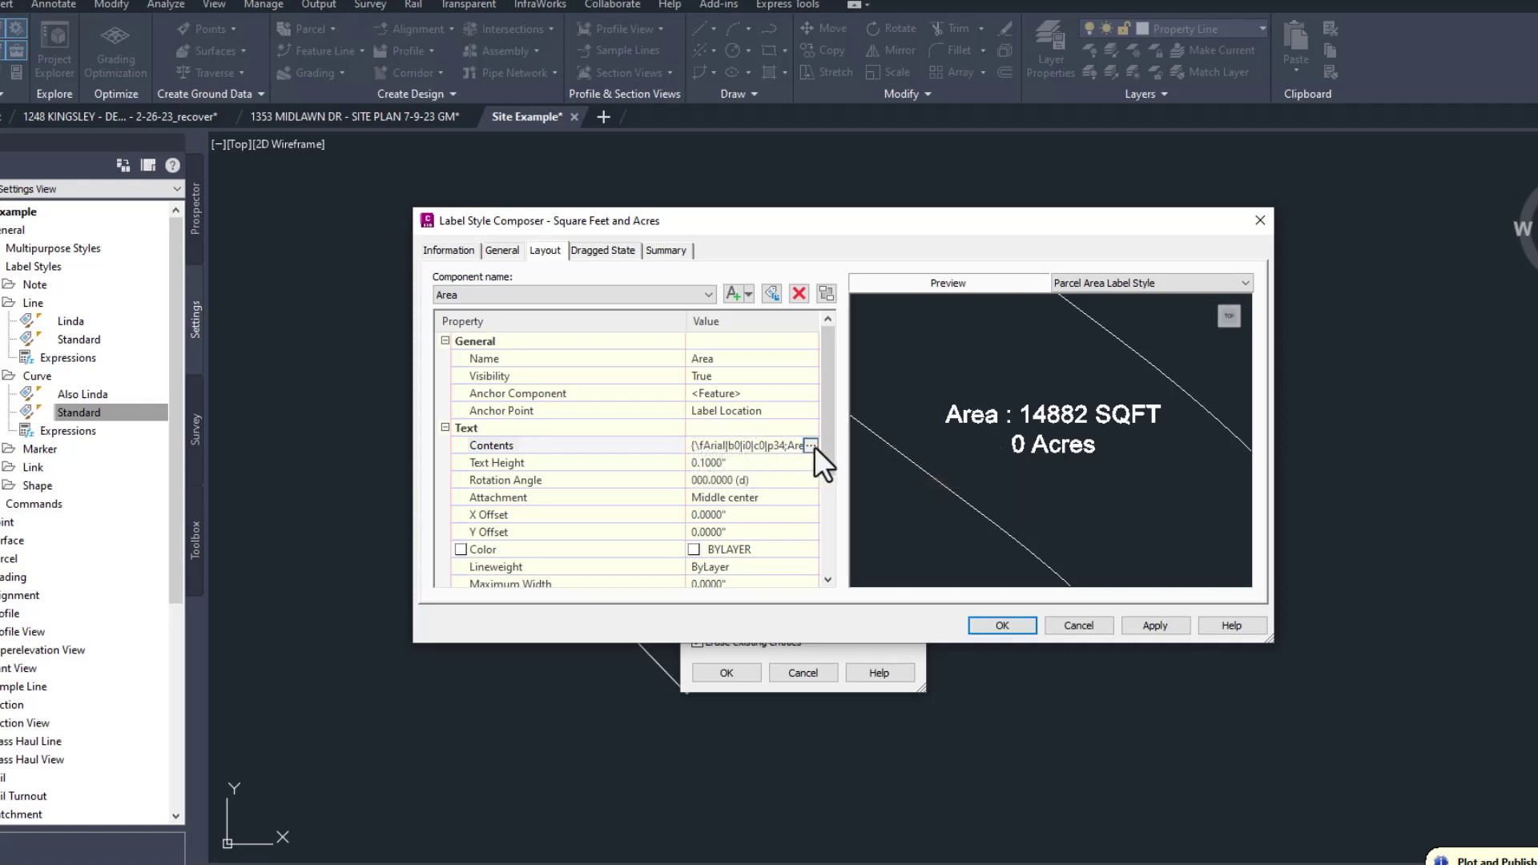
# Set the acre area field precision to 0.01 so the preview shows 0.34 Acres
pyautogui.click(814, 446)
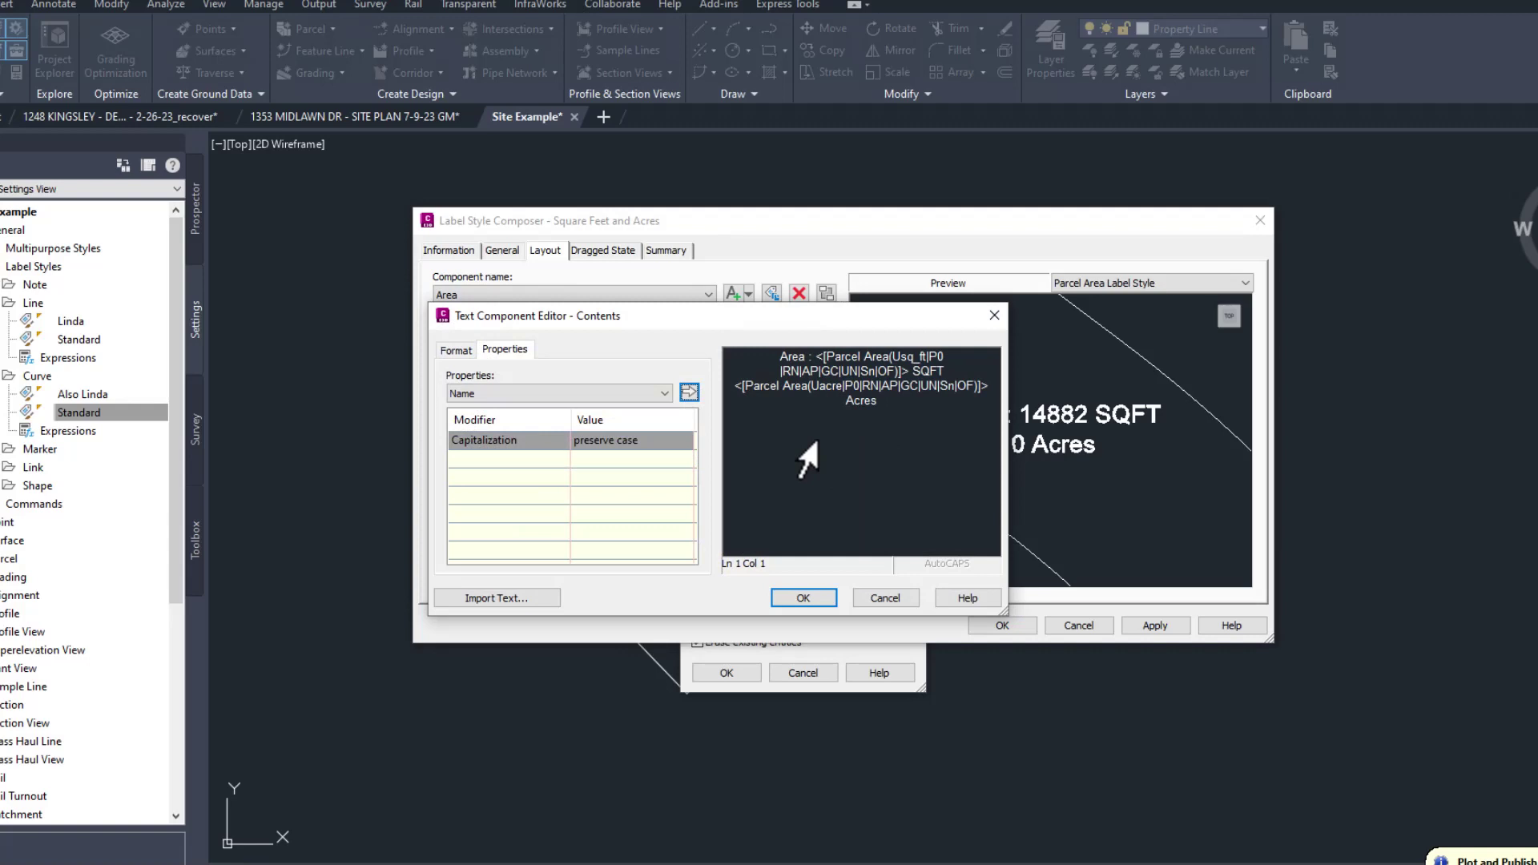
pyautogui.click(861, 386)
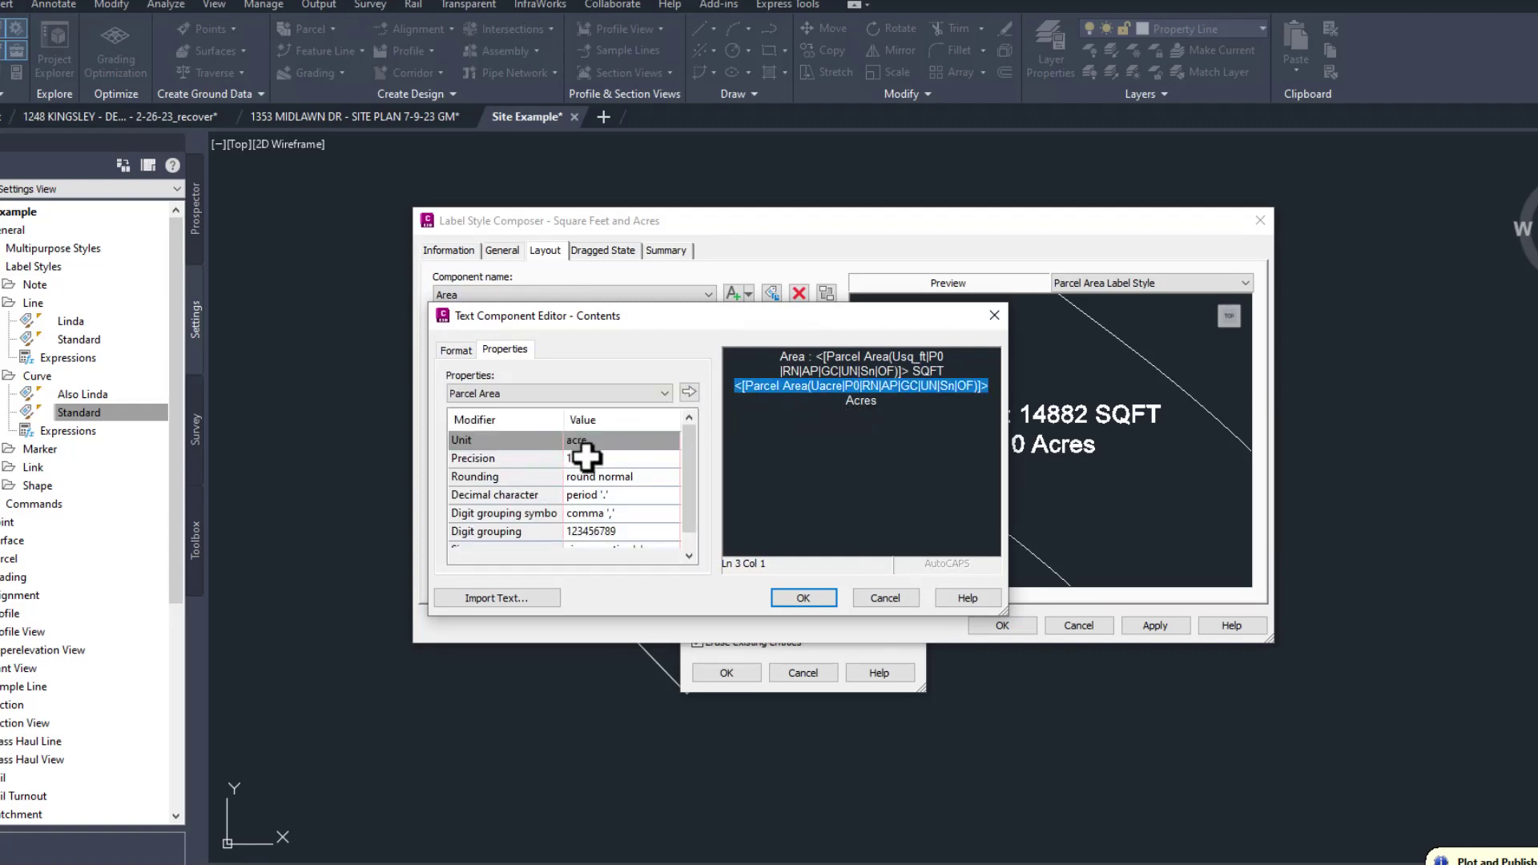
pyautogui.click(623, 458)
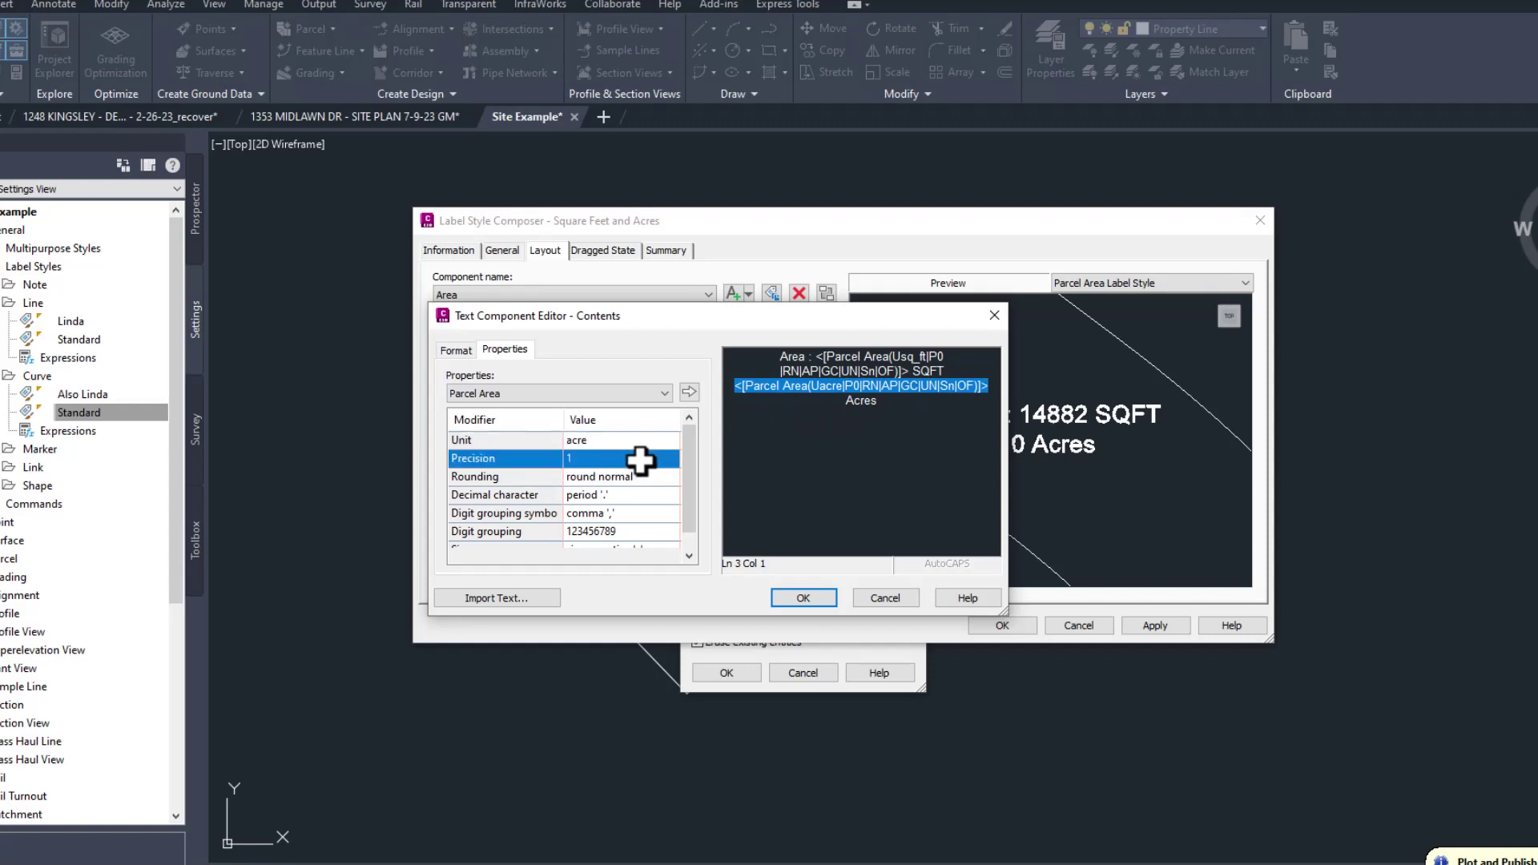
pyautogui.click(640, 460)
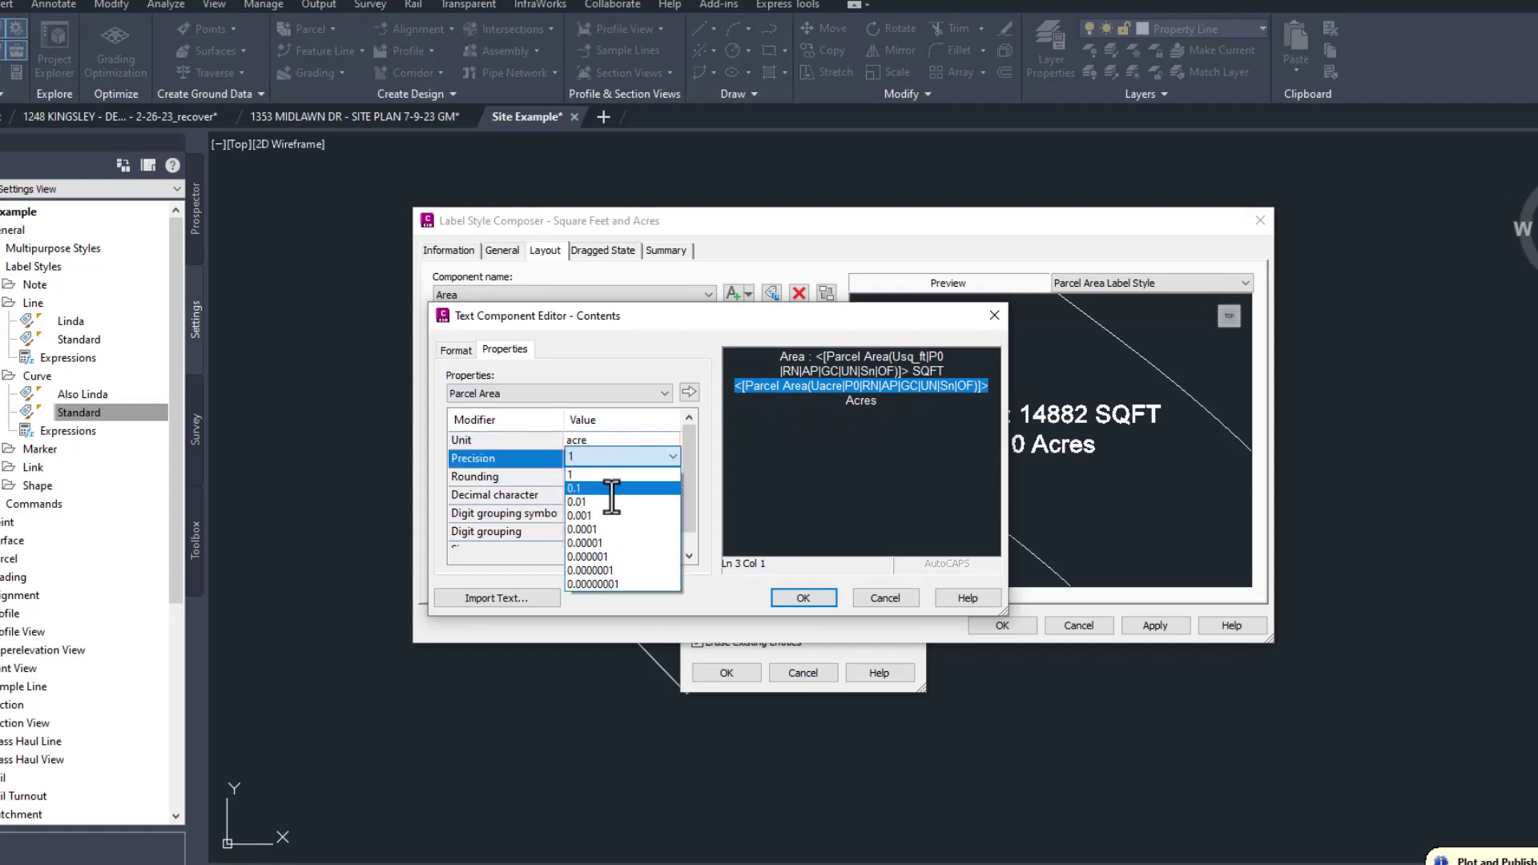
pyautogui.click(610, 501)
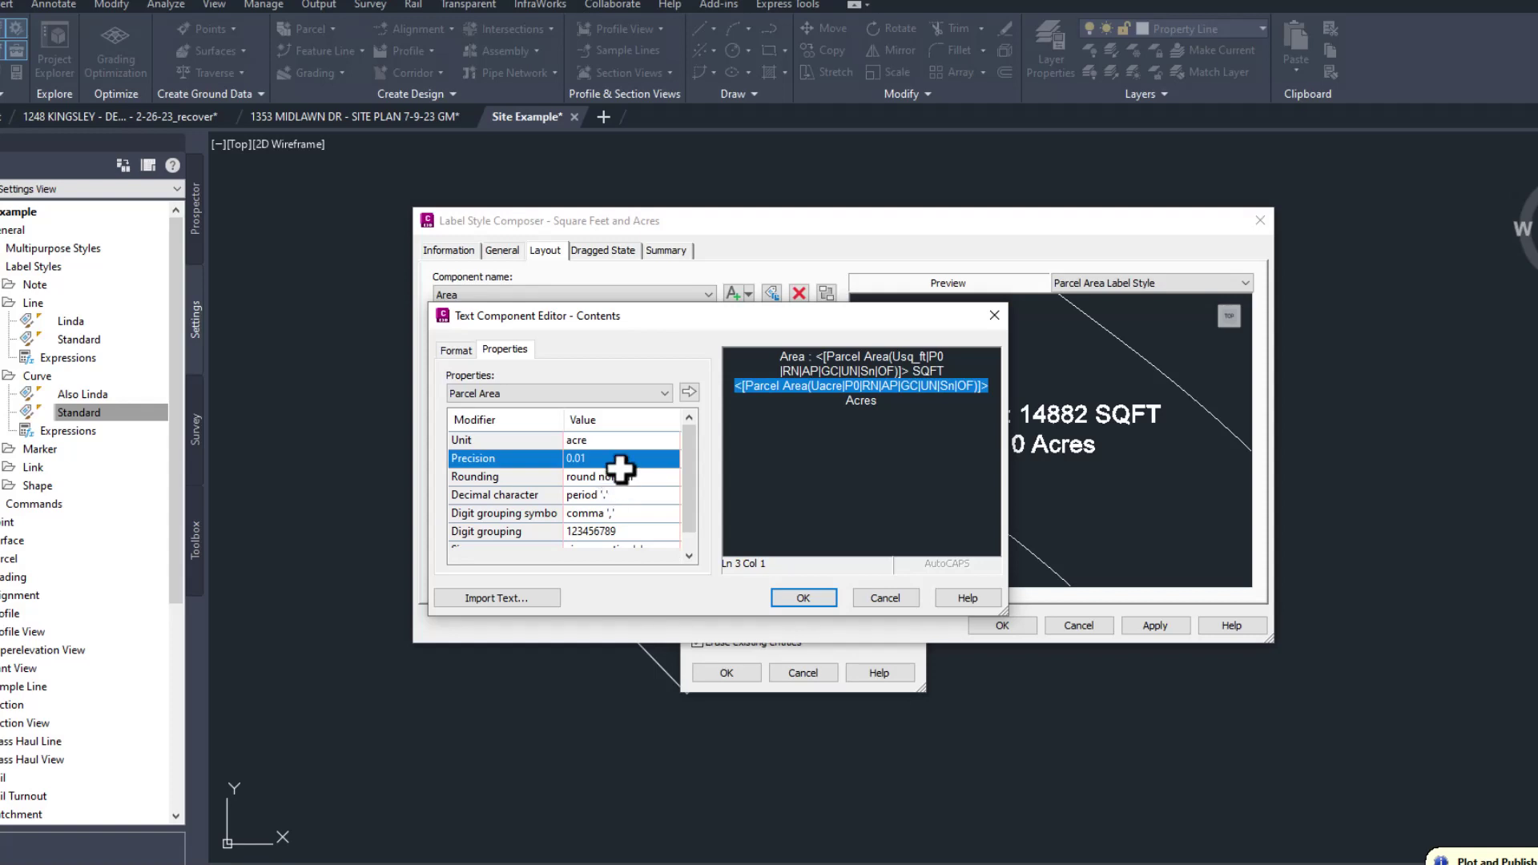
pyautogui.click(689, 390)
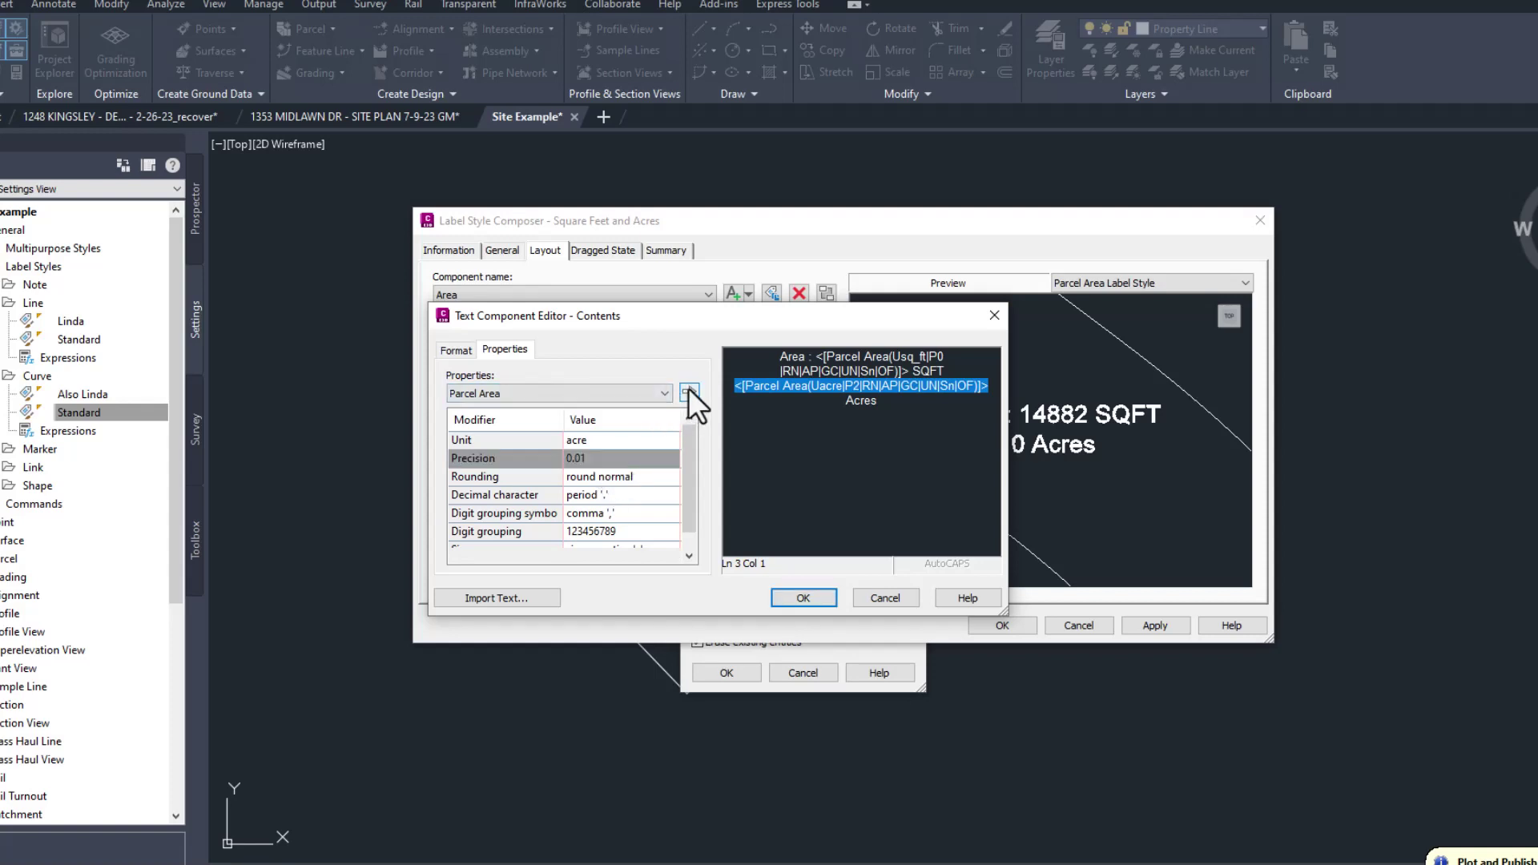
pyautogui.click(802, 597)
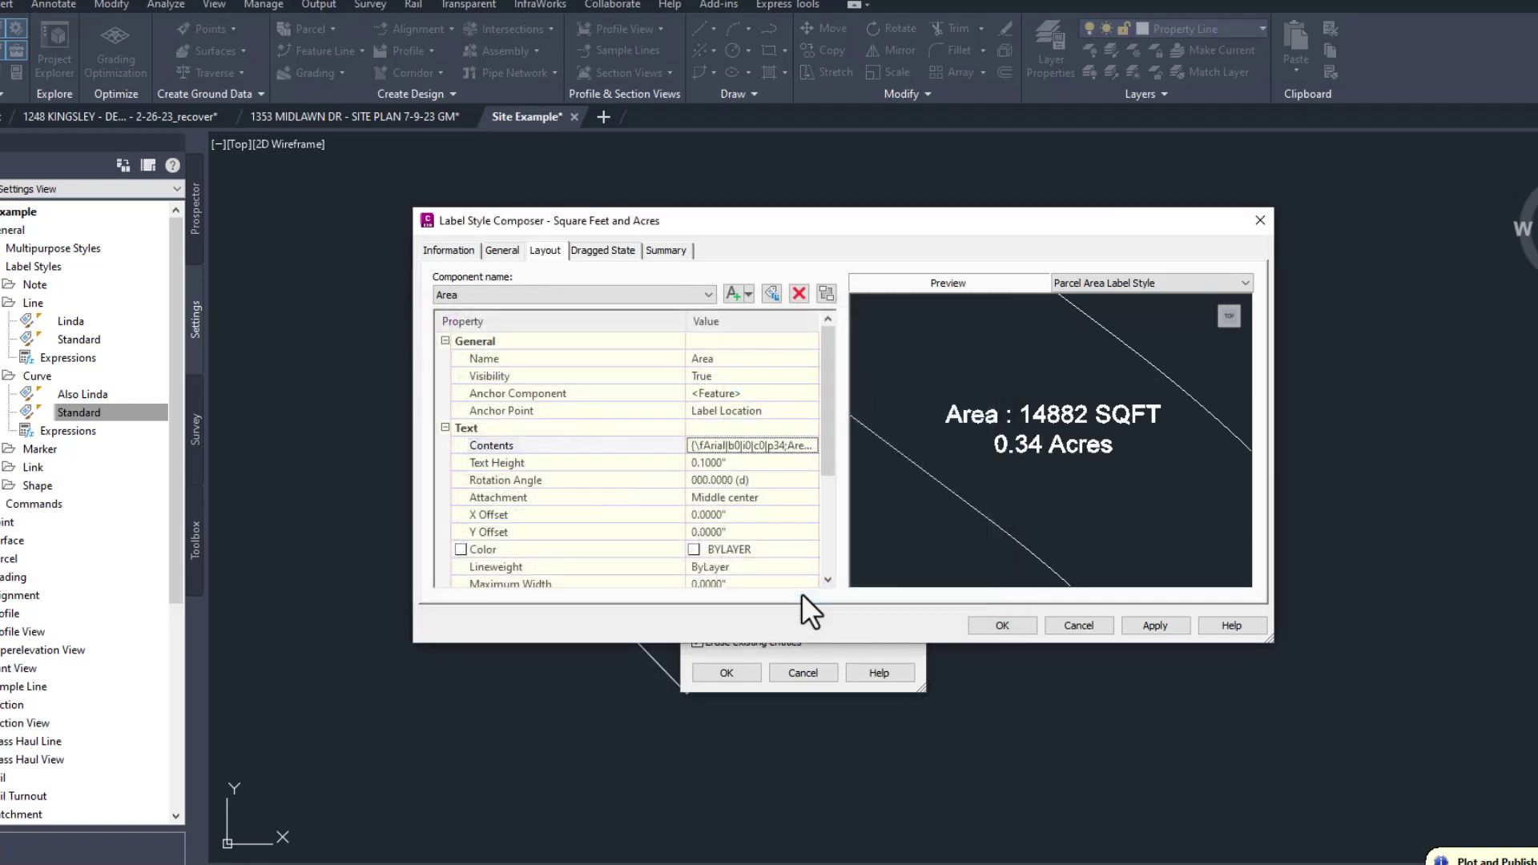
# Create the parcel with automatic segment labels, Linda line and Also Linda curve styles
pyautogui.click(1002, 626)
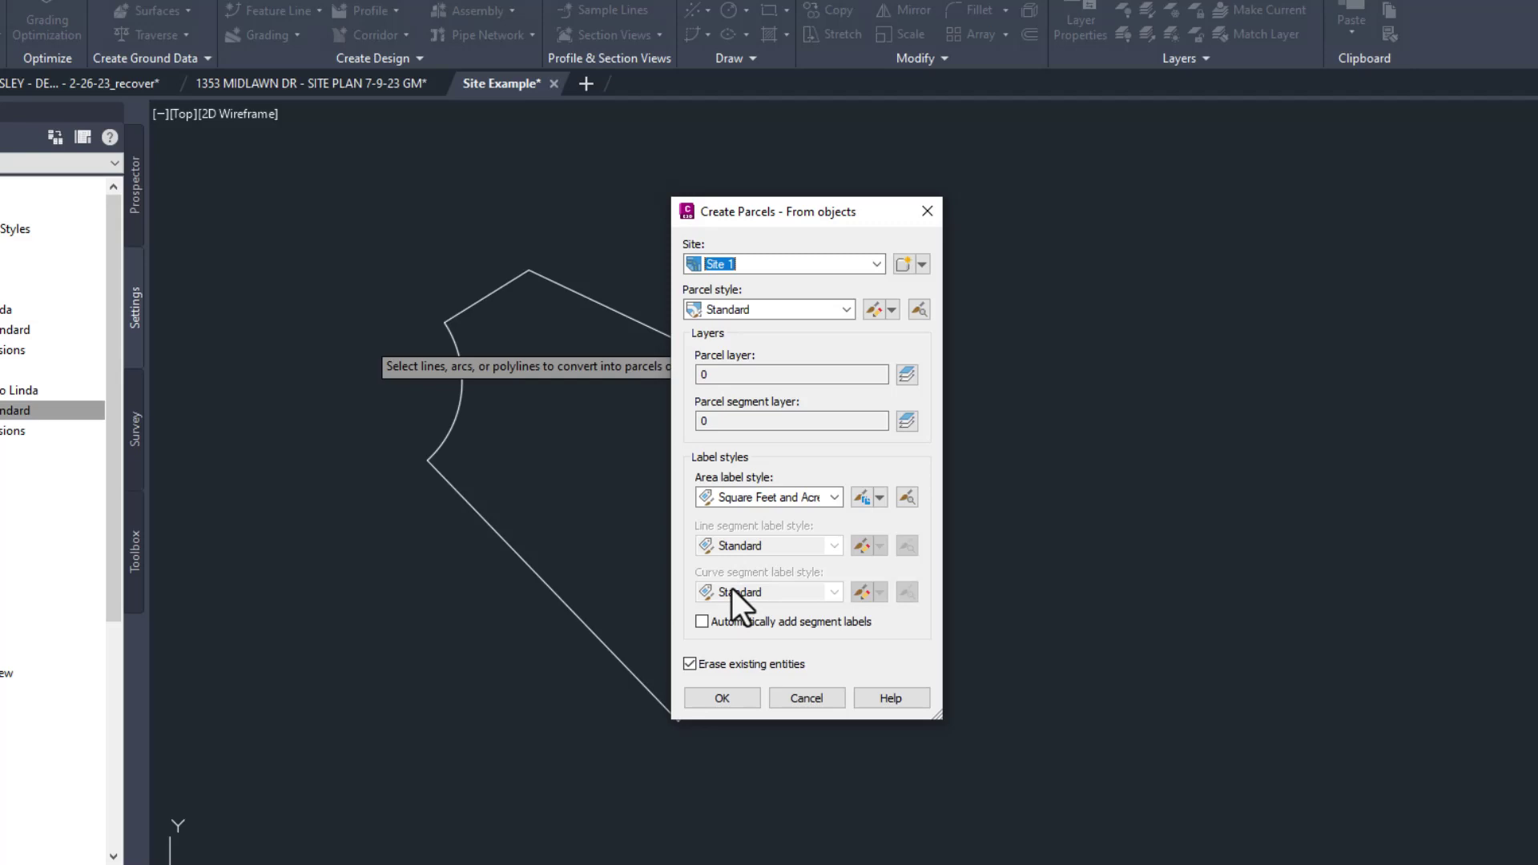
pyautogui.click(706, 623)
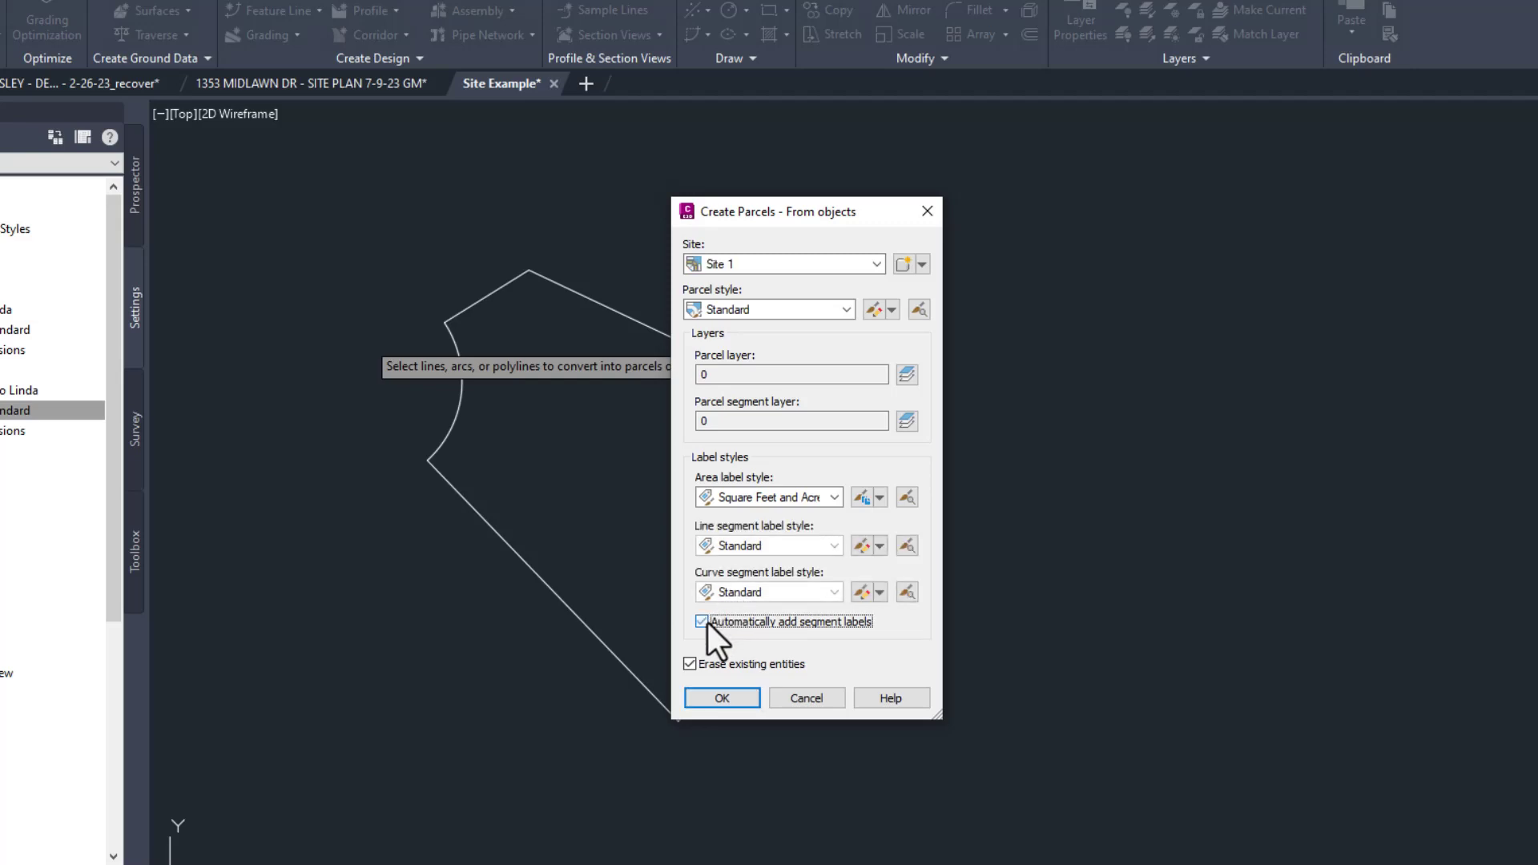
pyautogui.click(833, 546)
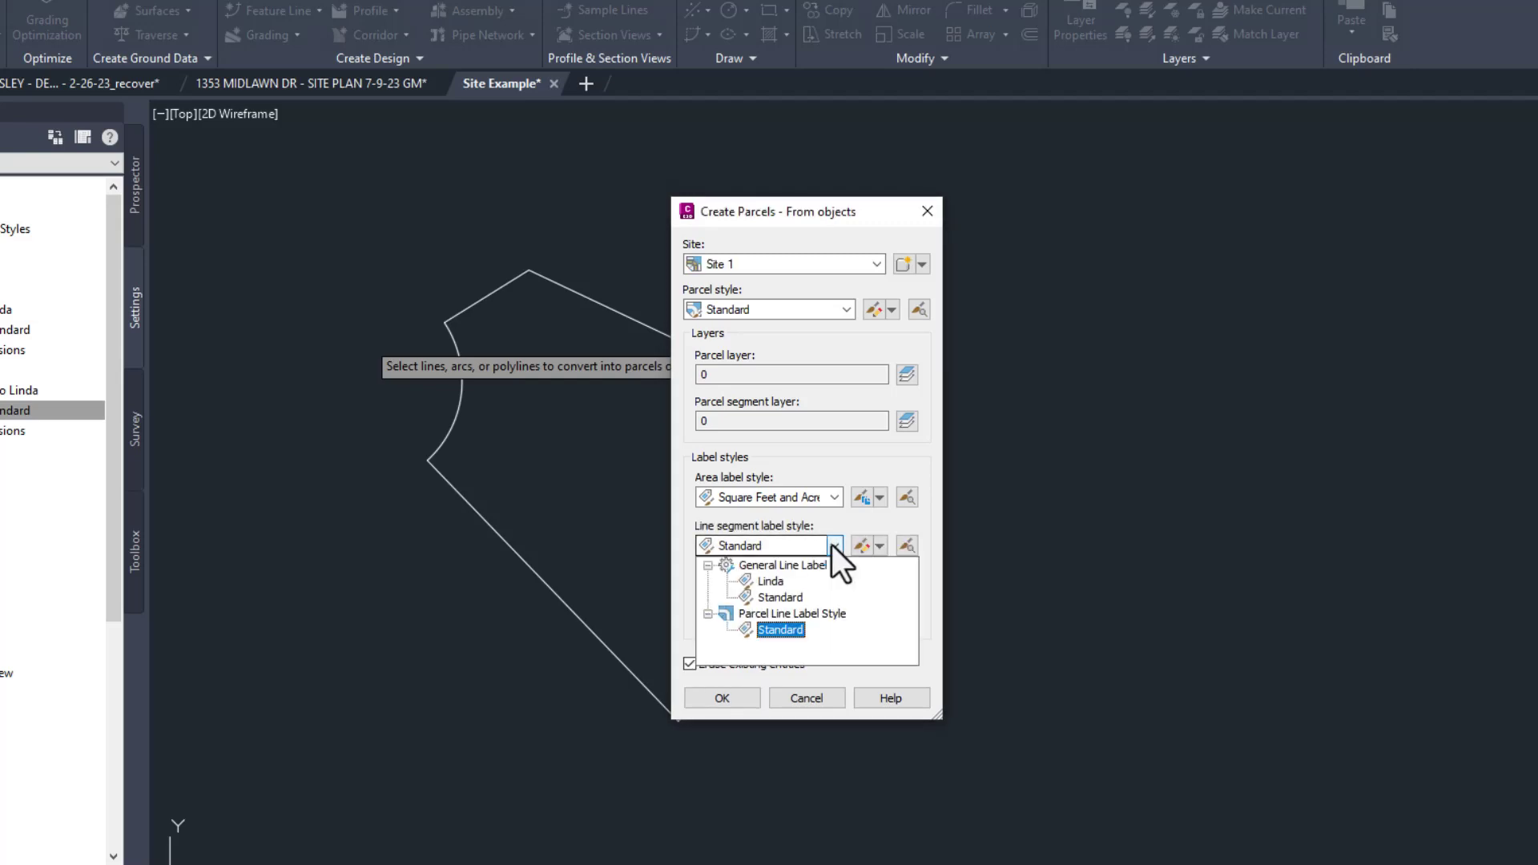
pyautogui.click(772, 582)
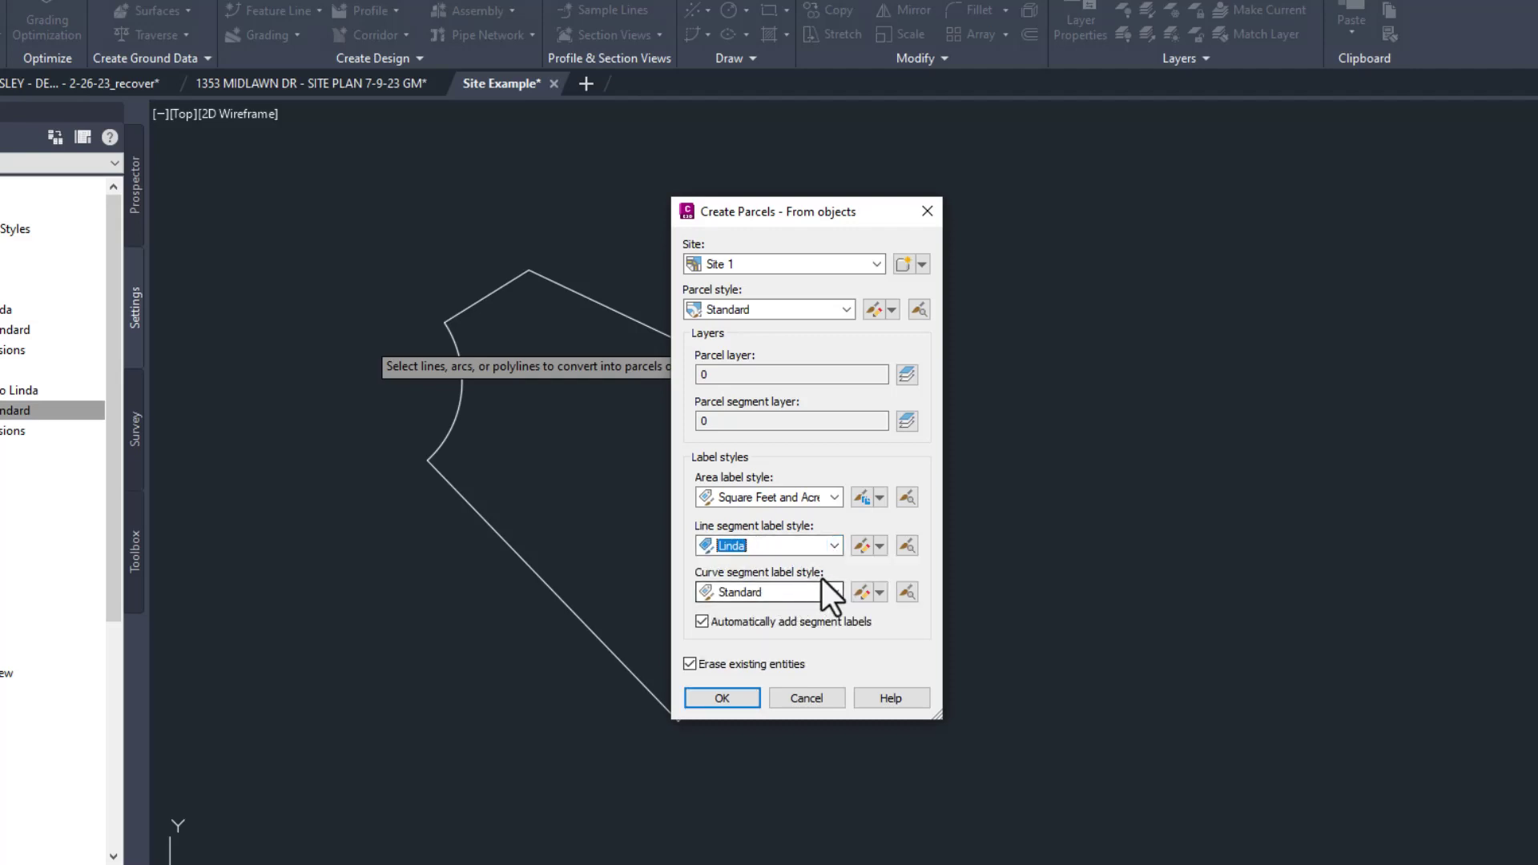
pyautogui.click(833, 592)
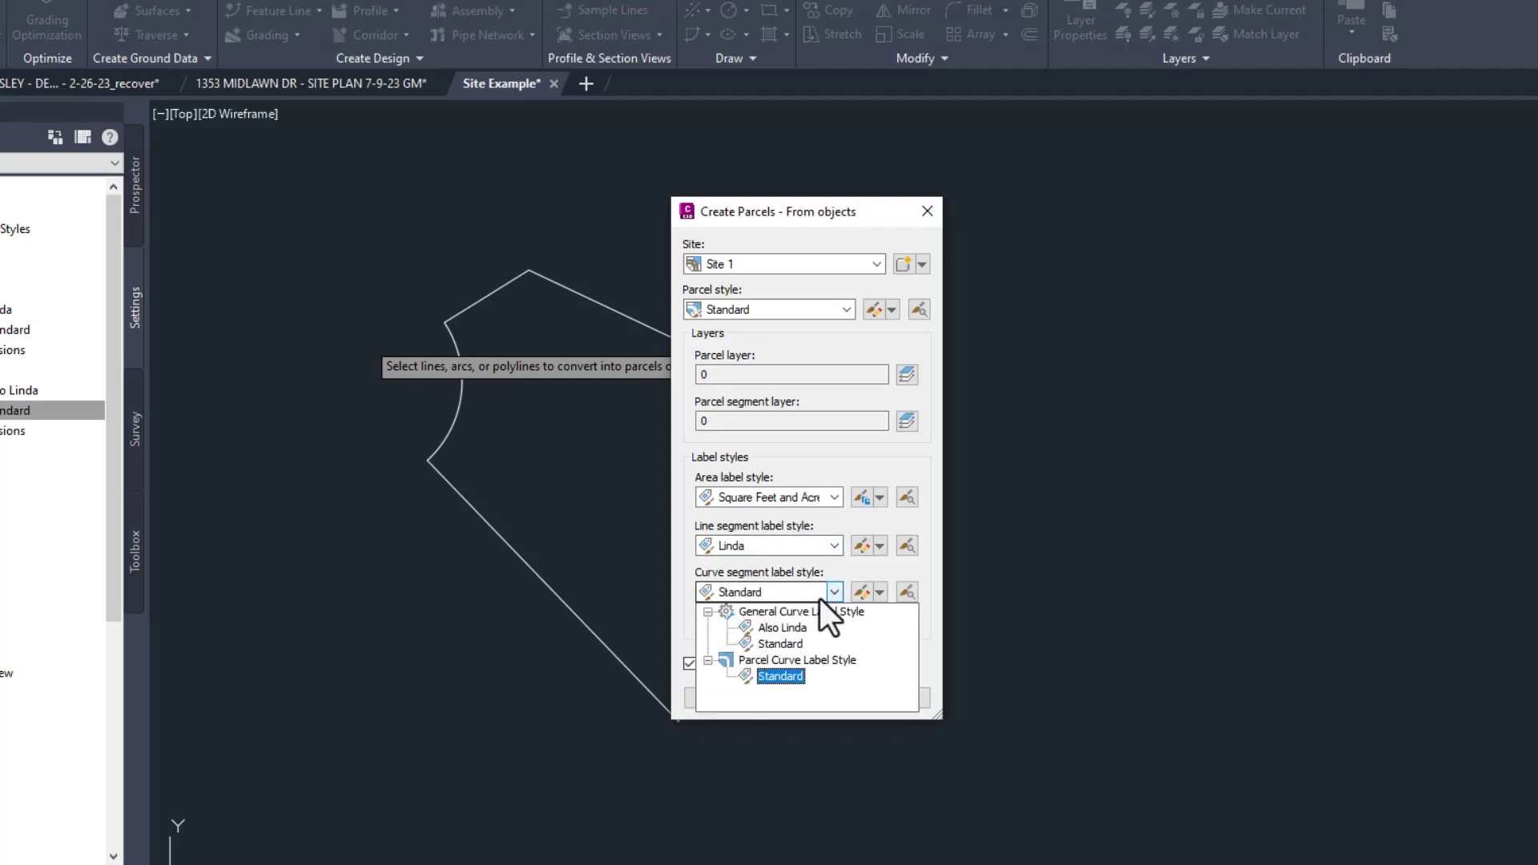
pyautogui.click(790, 626)
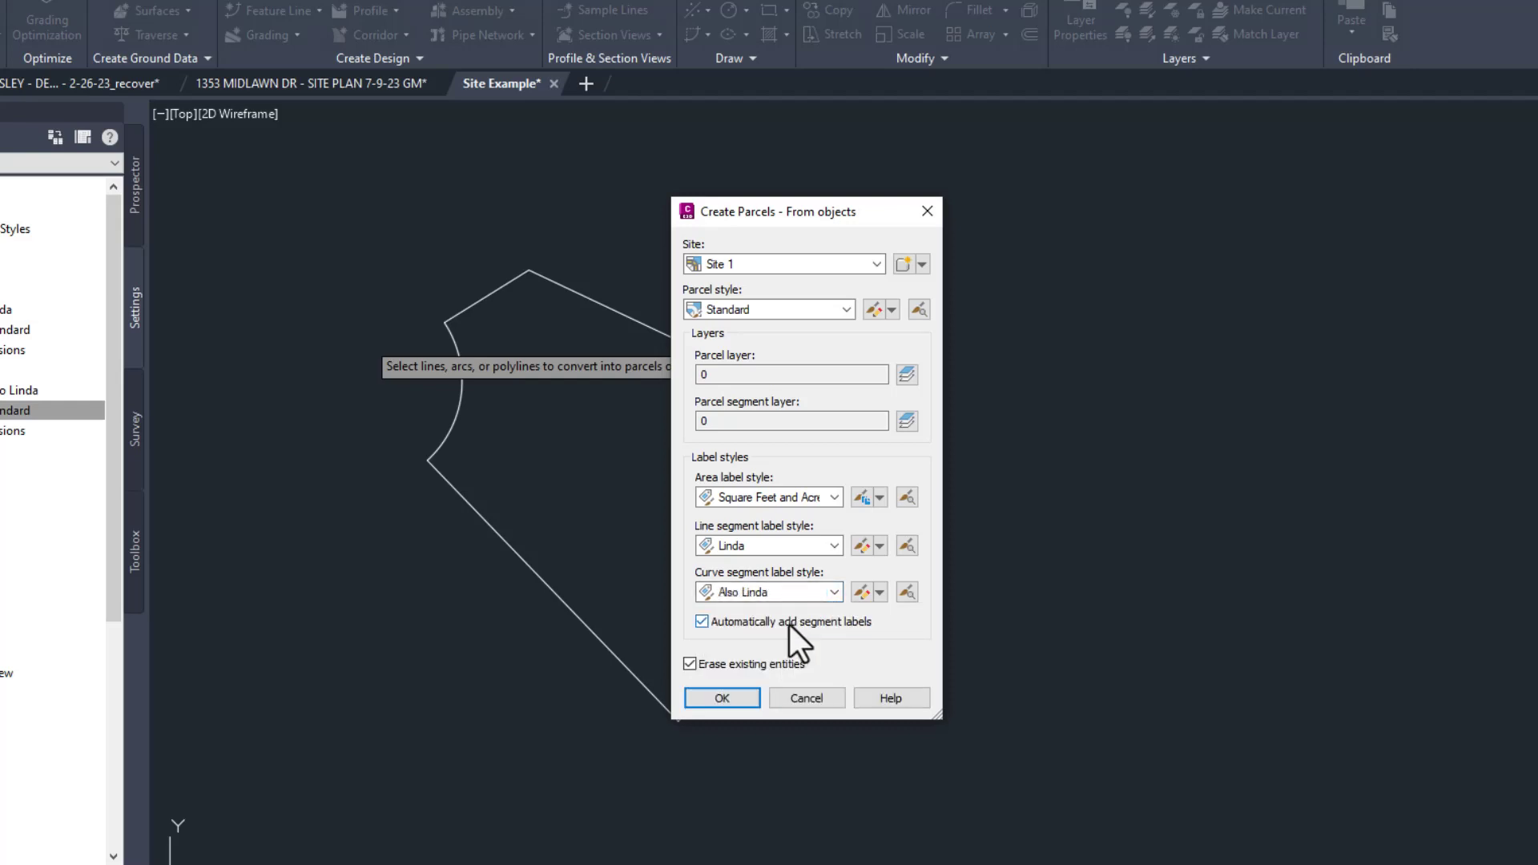
pyautogui.click(733, 662)
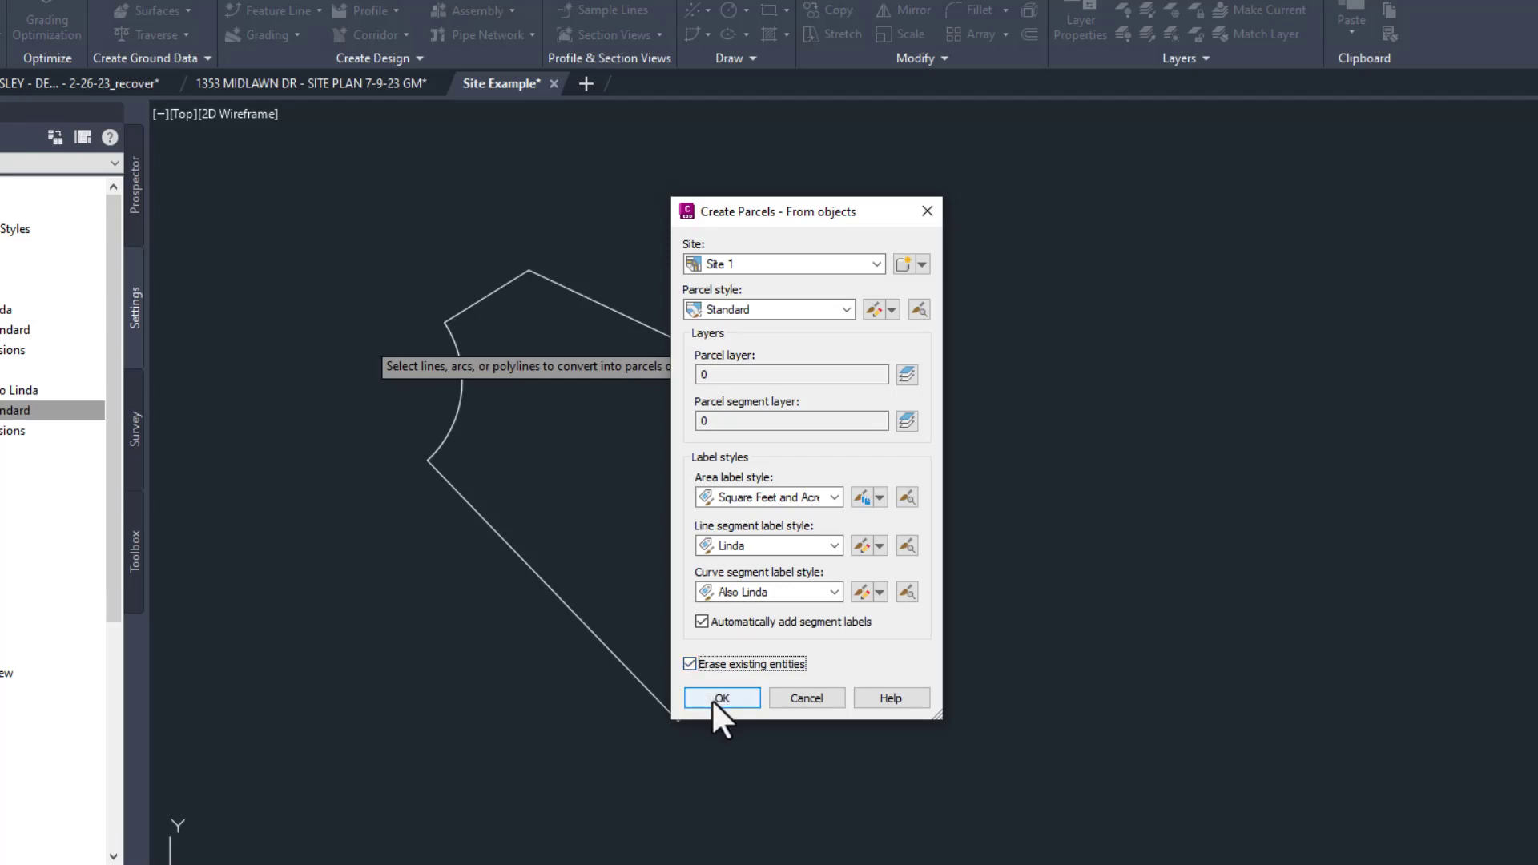
pyautogui.click(713, 700)
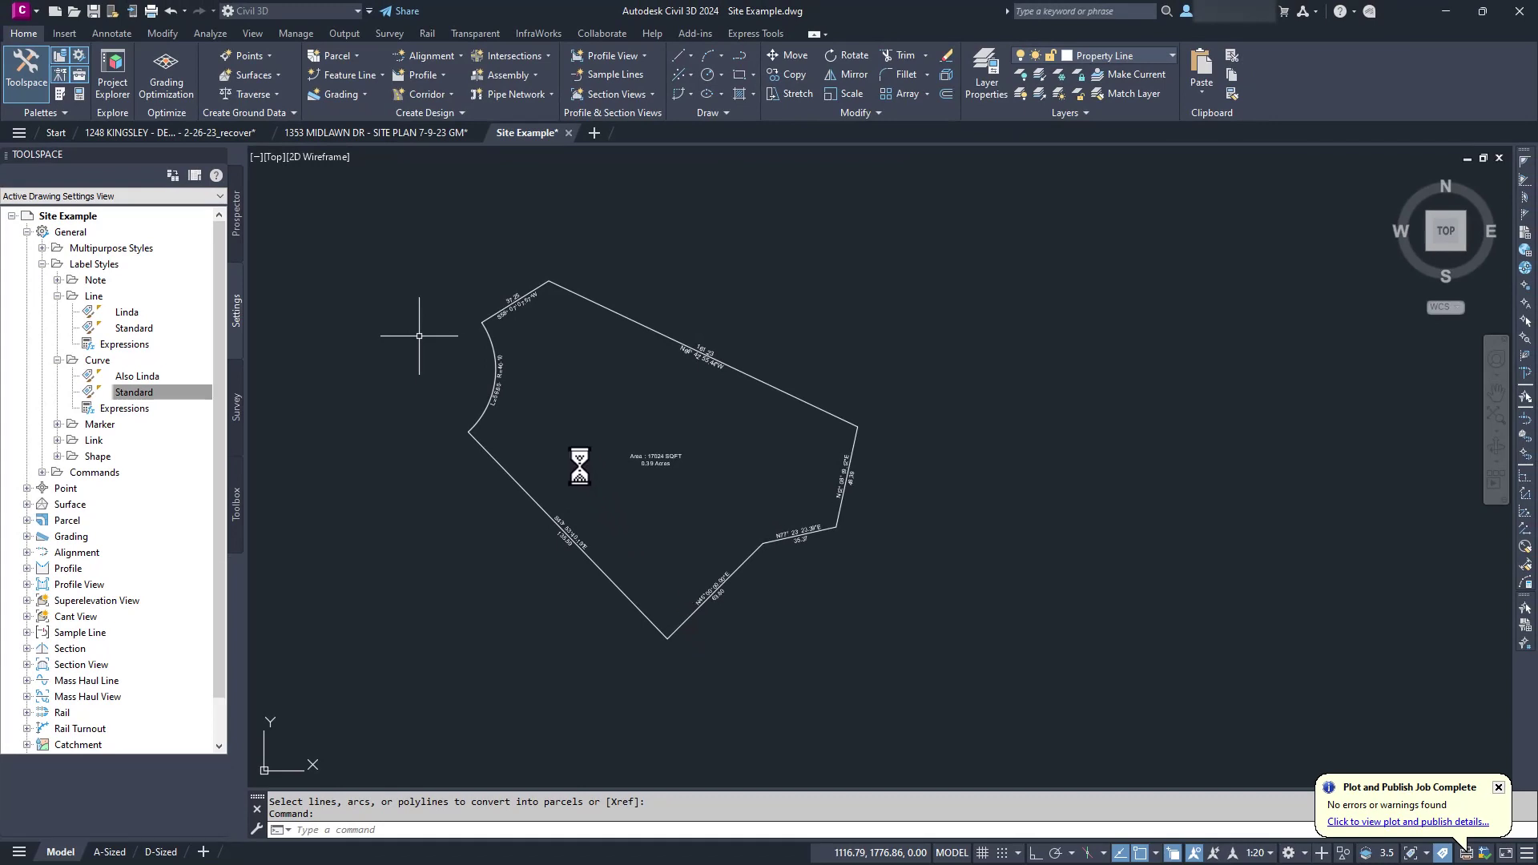
# Move the parcel's upper-east corner further east, reconnecting the east and northwest segments there
pyautogui.scroll(2, 579, 467)
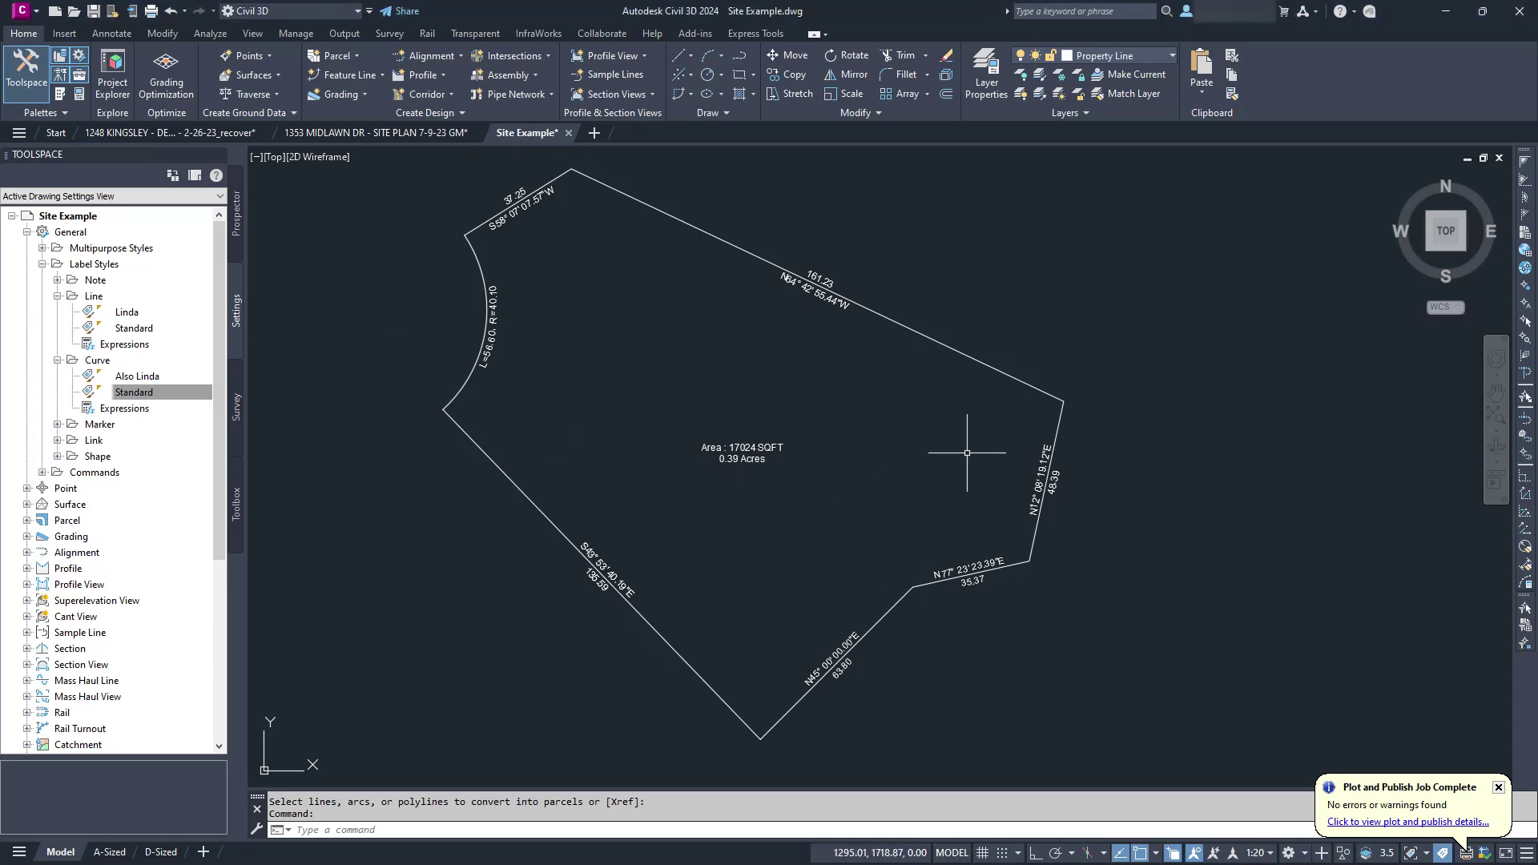
pyautogui.click(1060, 412)
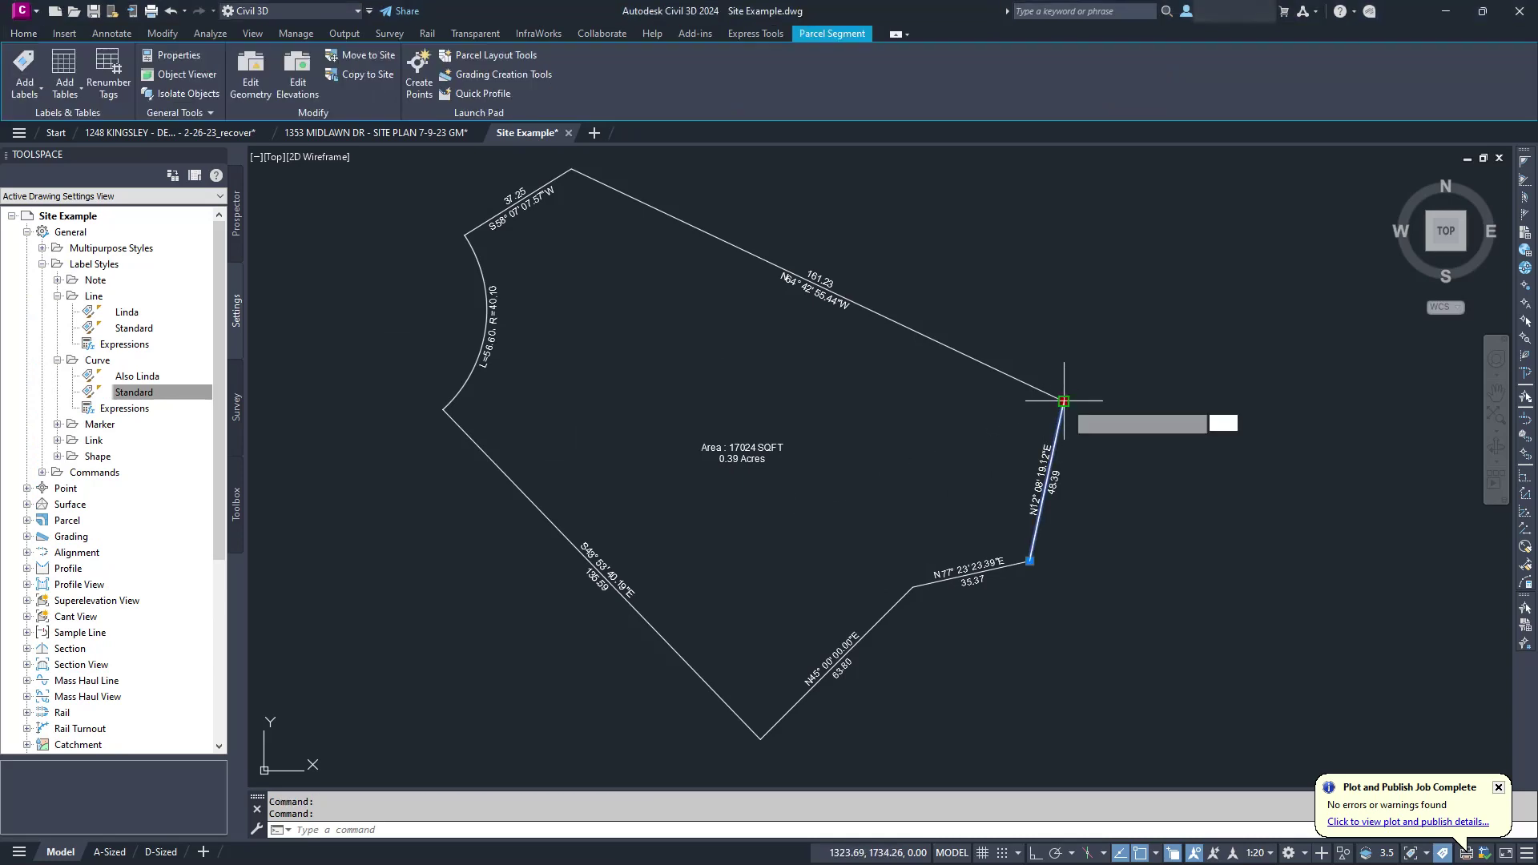
pyautogui.click(1063, 400)
pyautogui.click(1210, 411)
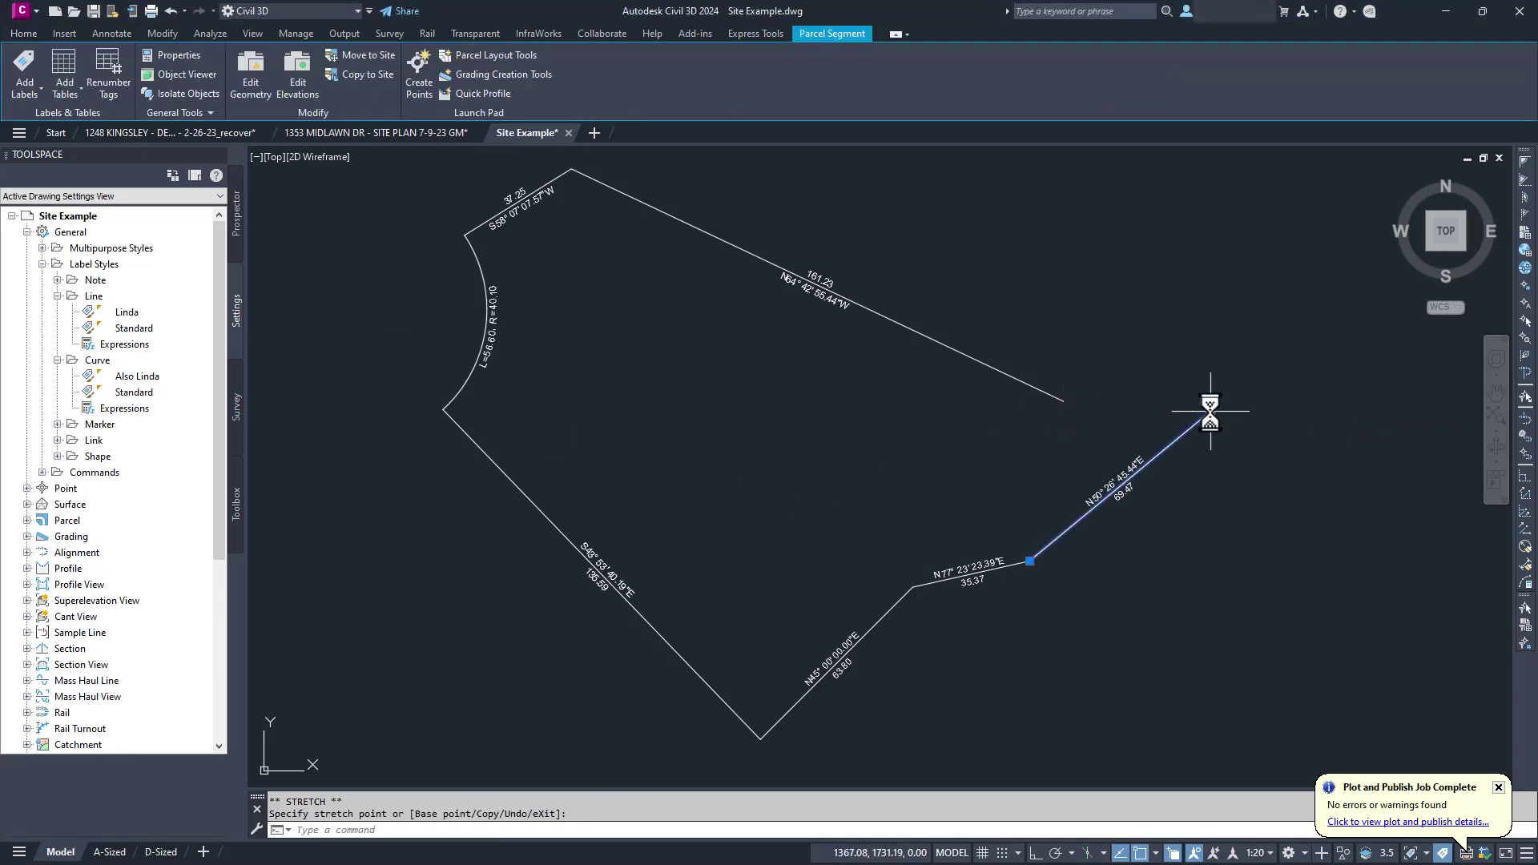
pyautogui.click(1056, 398)
pyautogui.click(1063, 400)
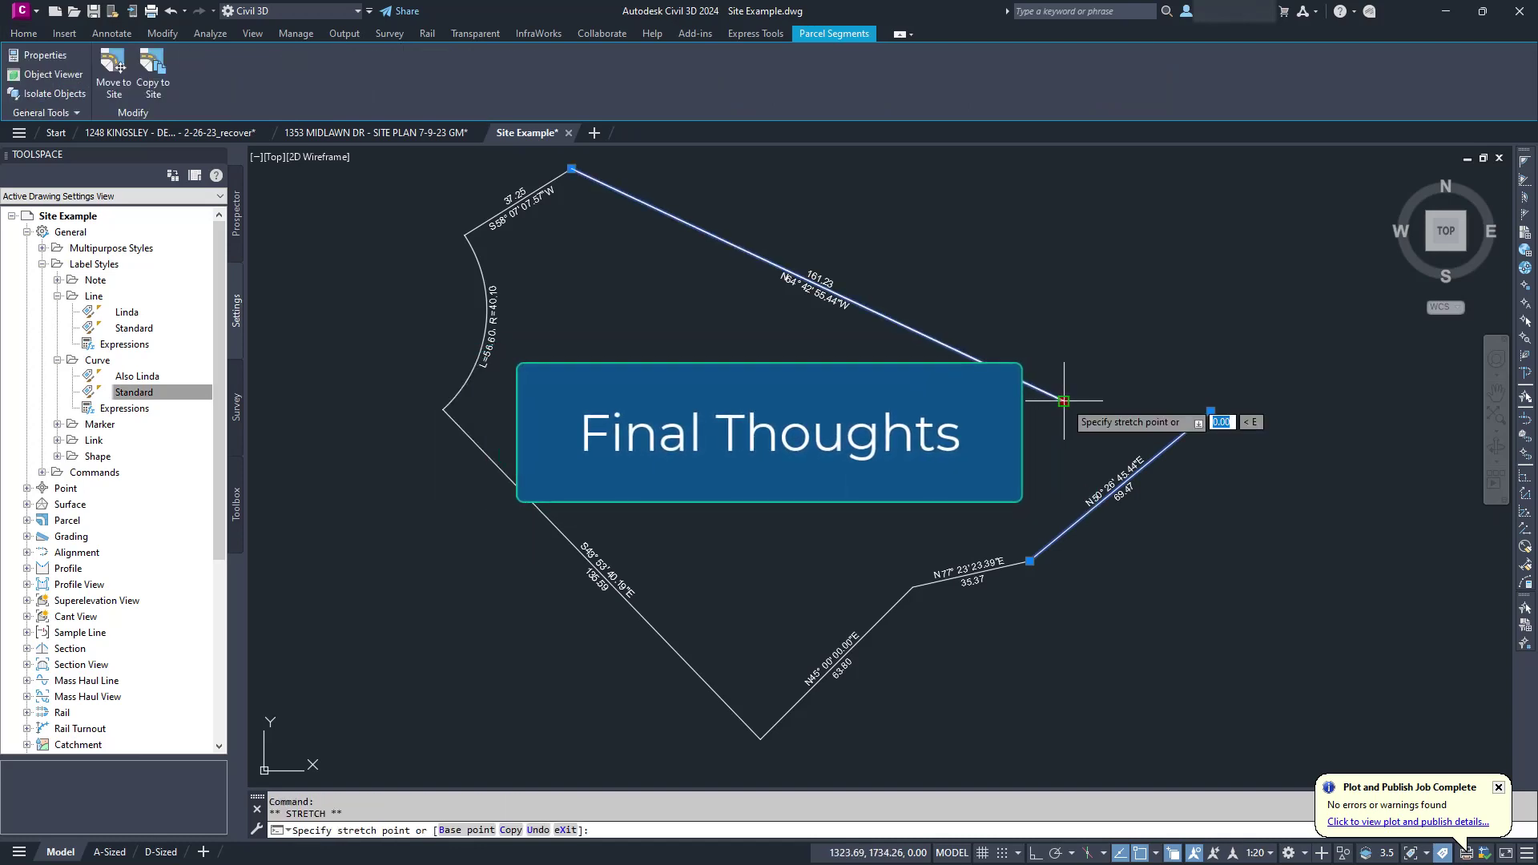
pyautogui.click(1210, 411)
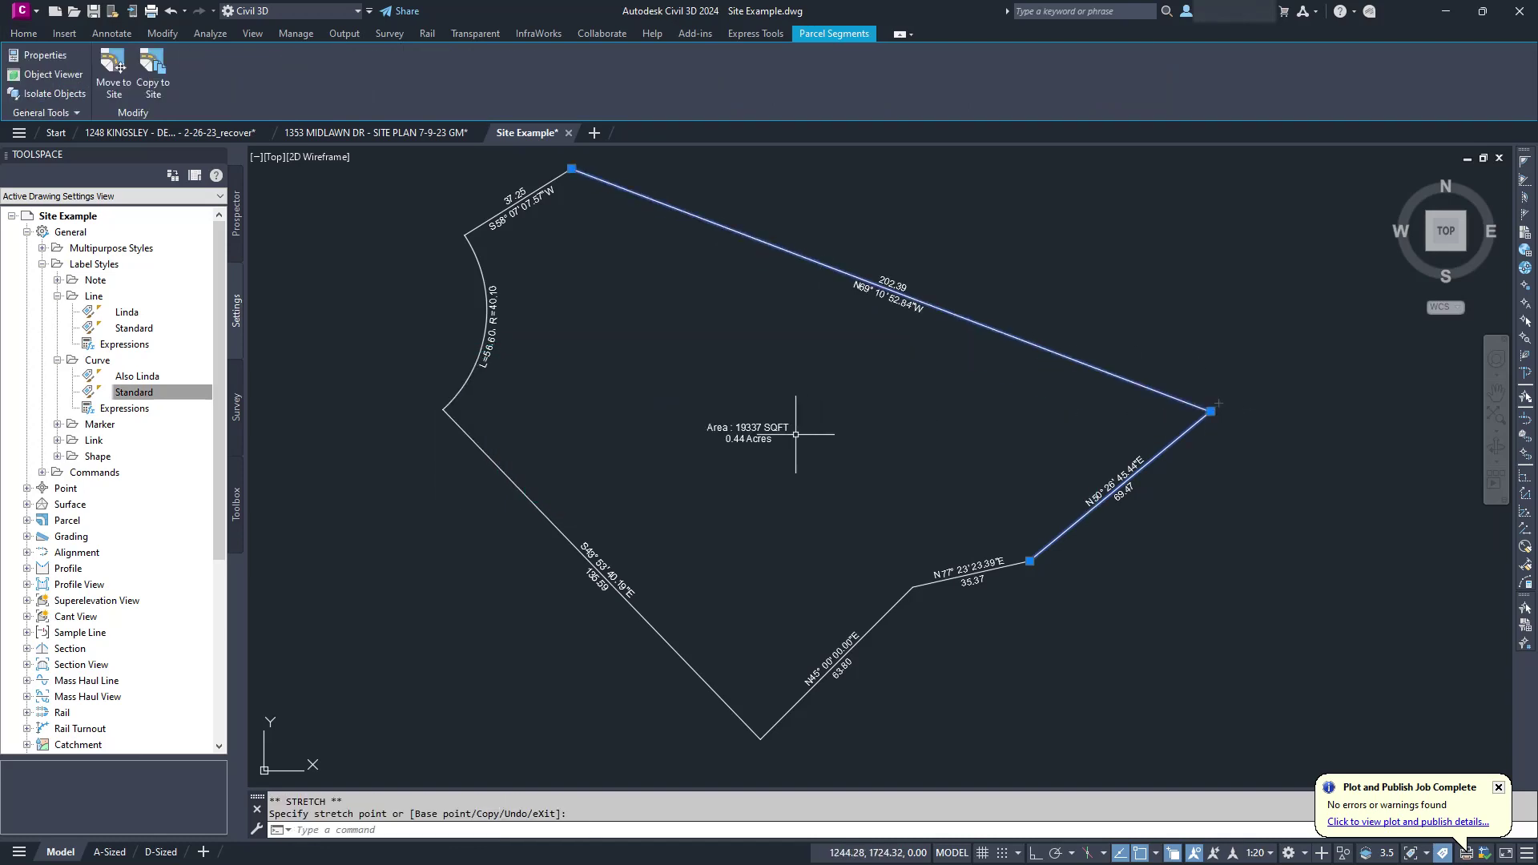
pyautogui.press('Escape')
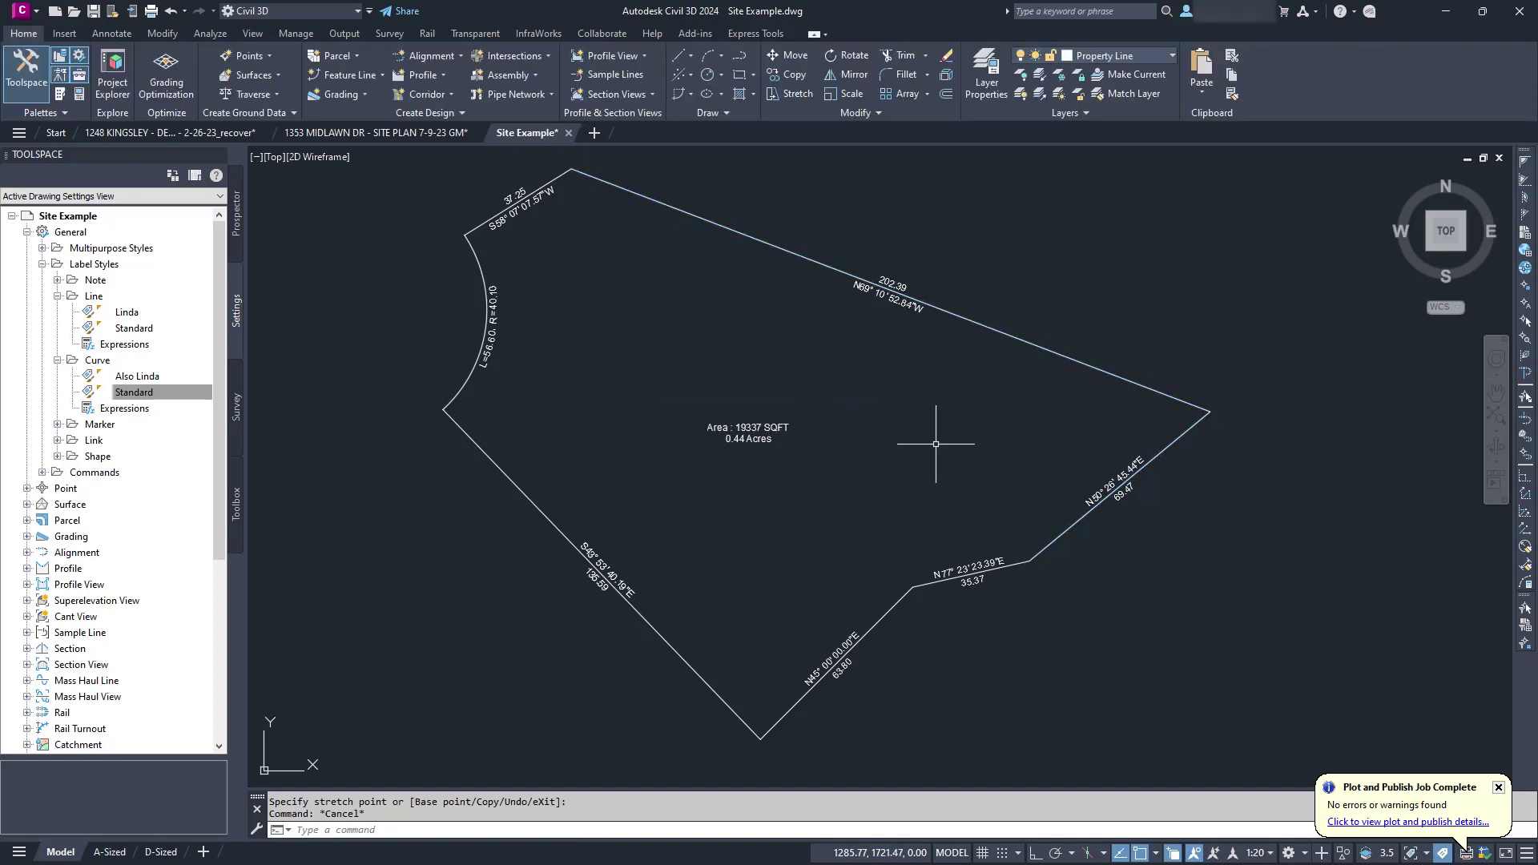
# Raise the northwest corner and join both northwest segments to it, giving 22467 SQFT (0.52 Acres)
pyautogui.scroll(-2, 799, 573)
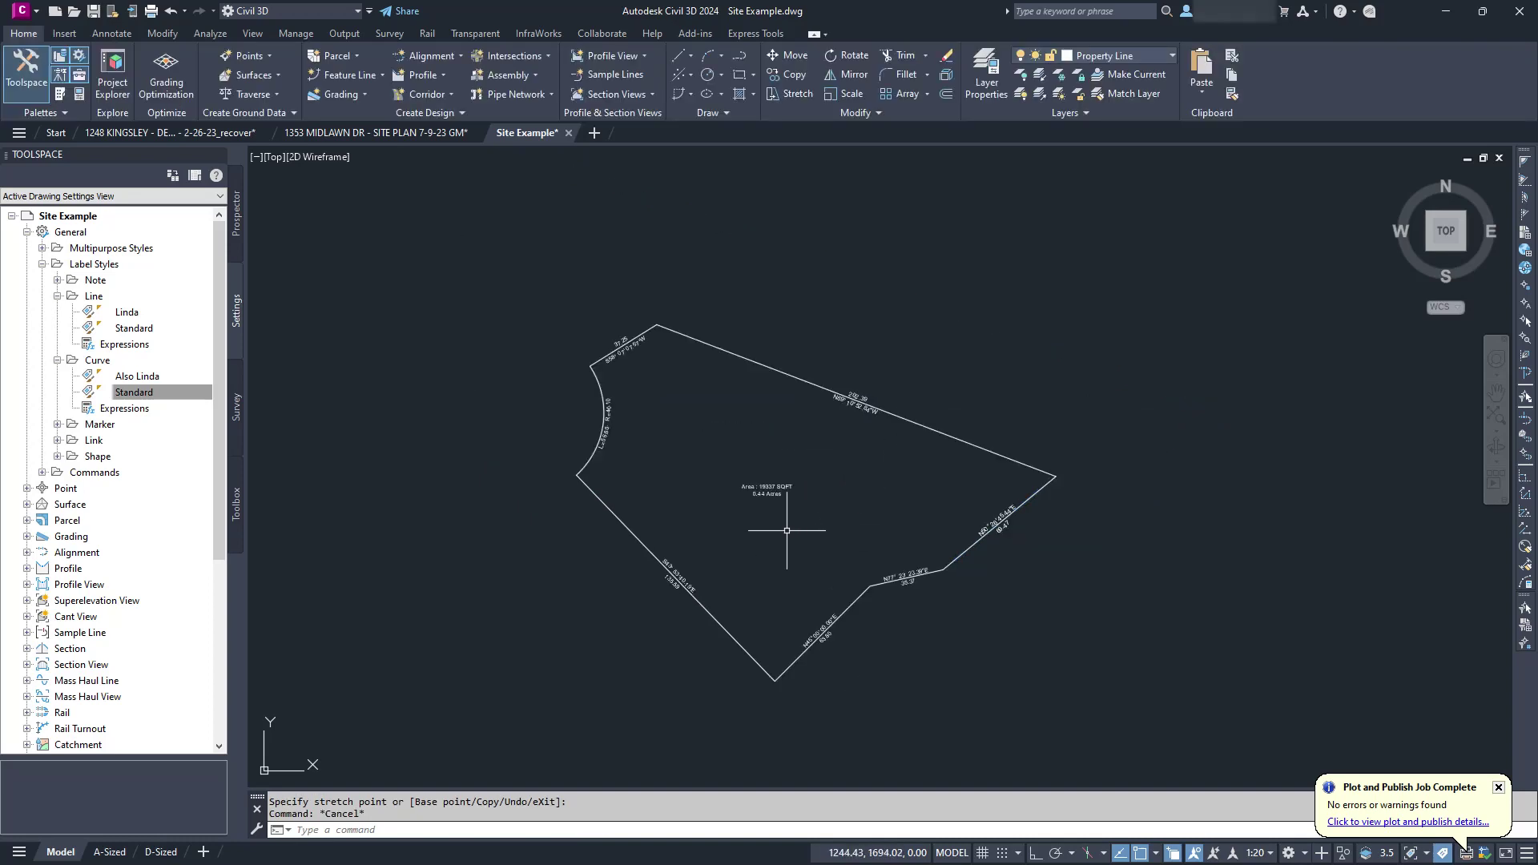
pyautogui.click(704, 342)
pyautogui.click(657, 324)
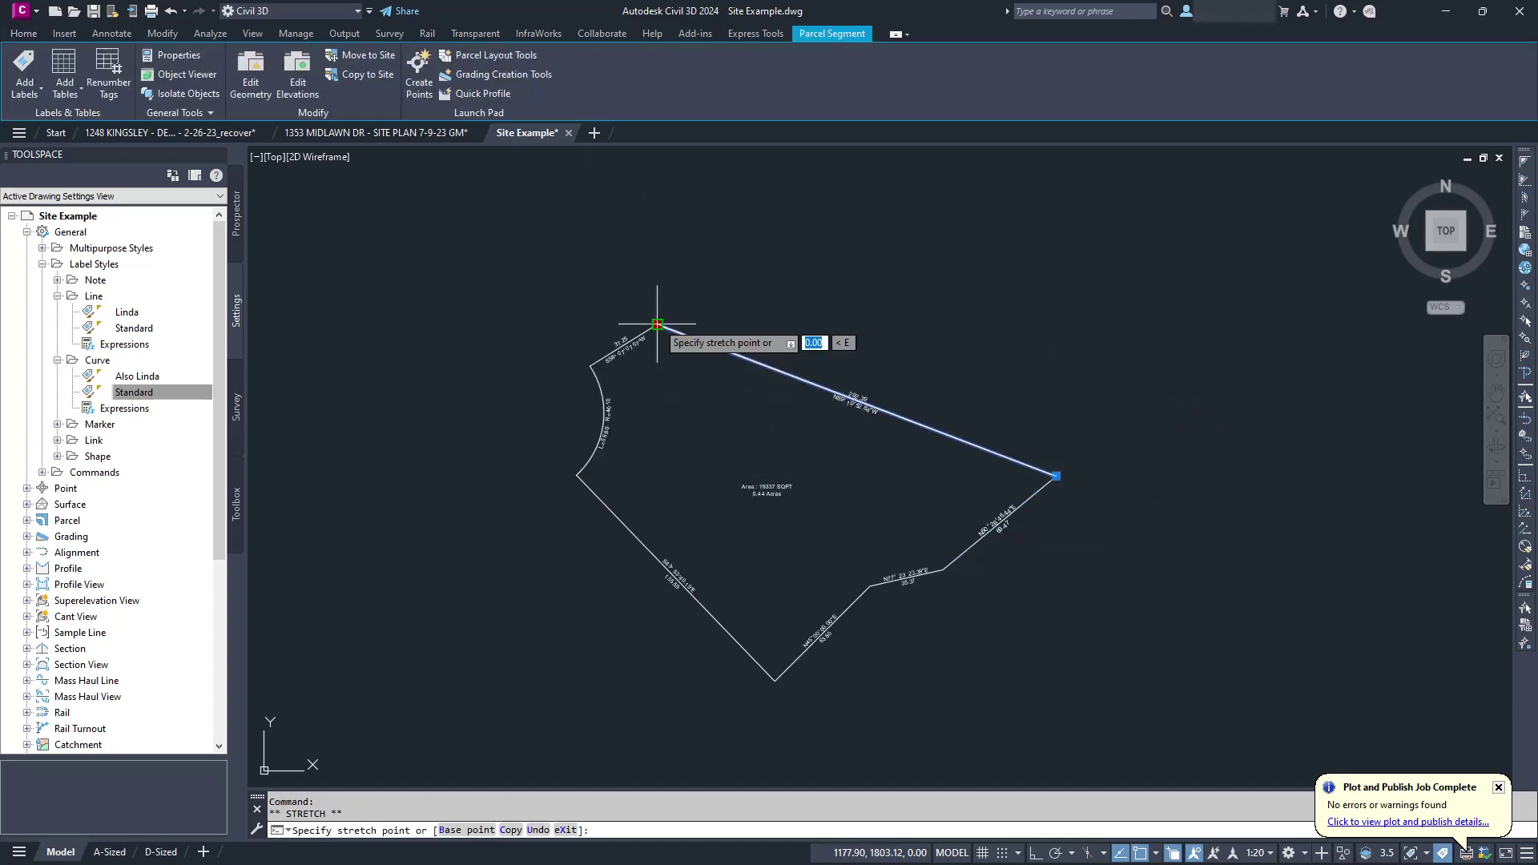
pyautogui.click(745, 285)
pyautogui.scroll(2, 790, 328)
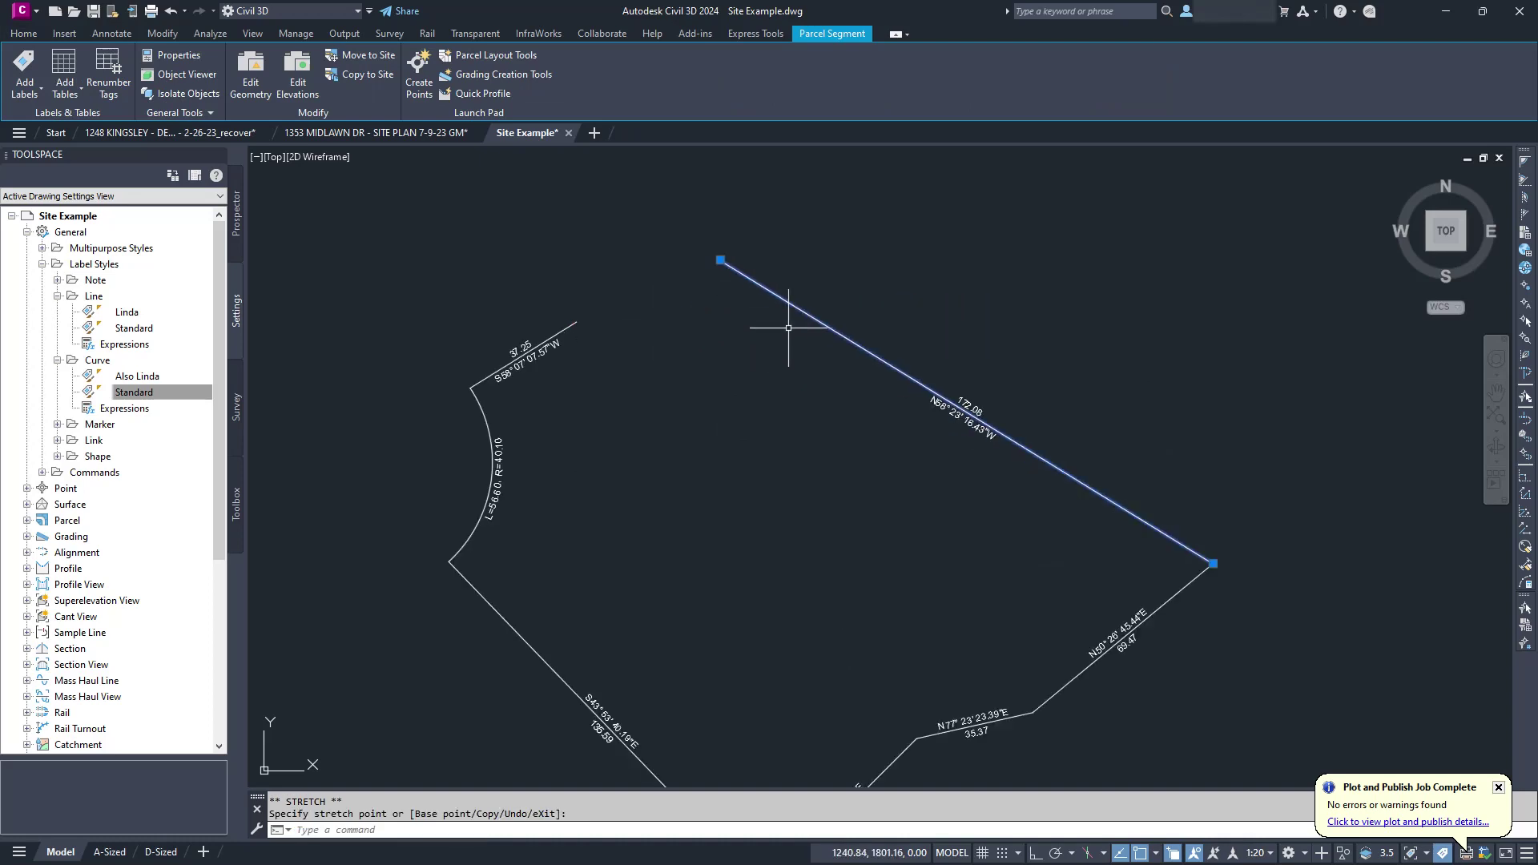
pyautogui.click(564, 330)
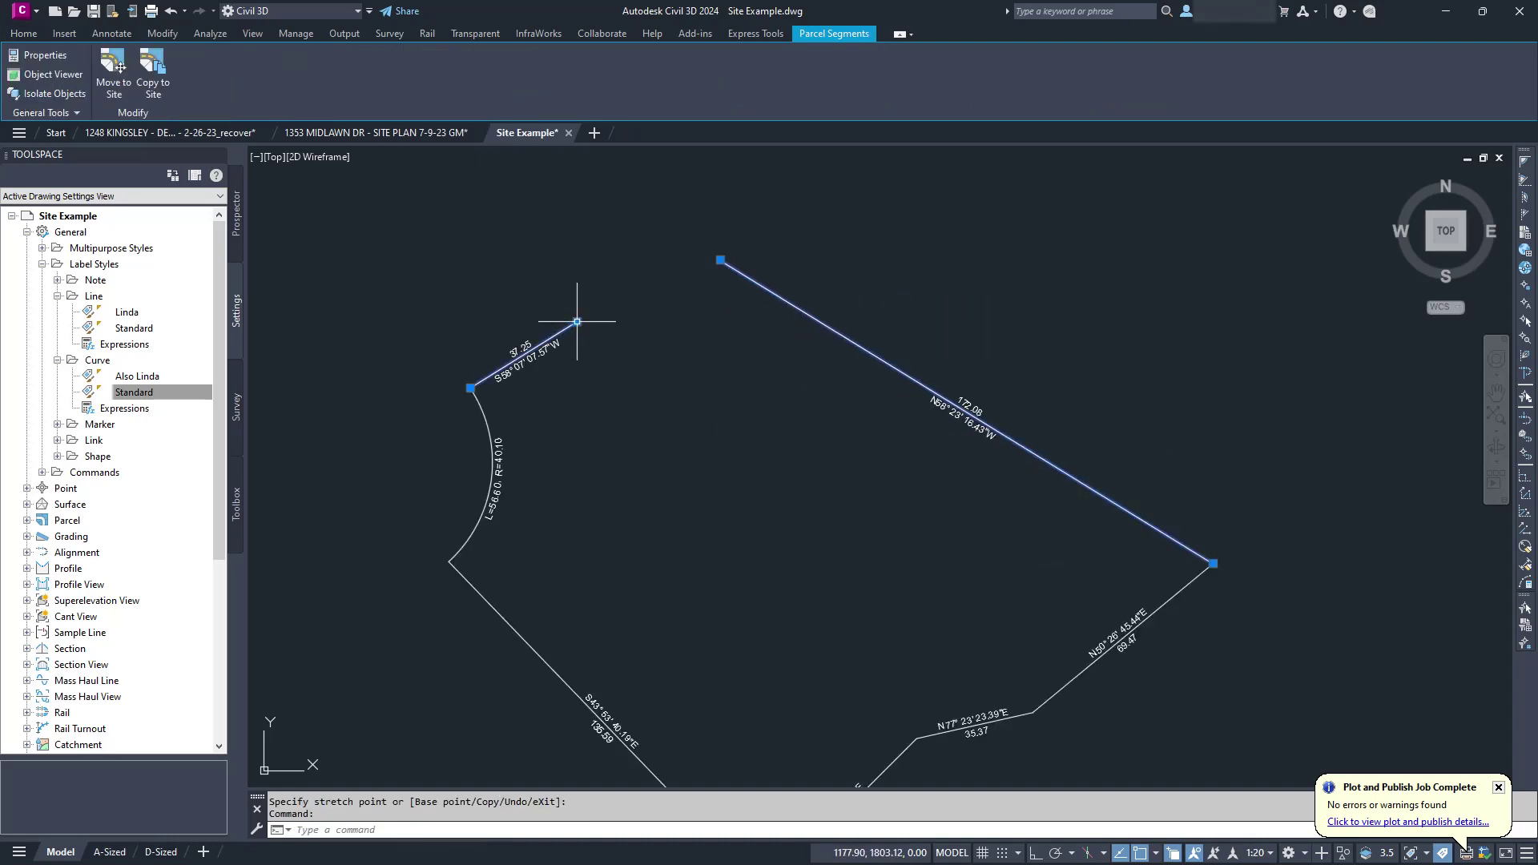
pyautogui.click(576, 321)
pyautogui.click(720, 259)
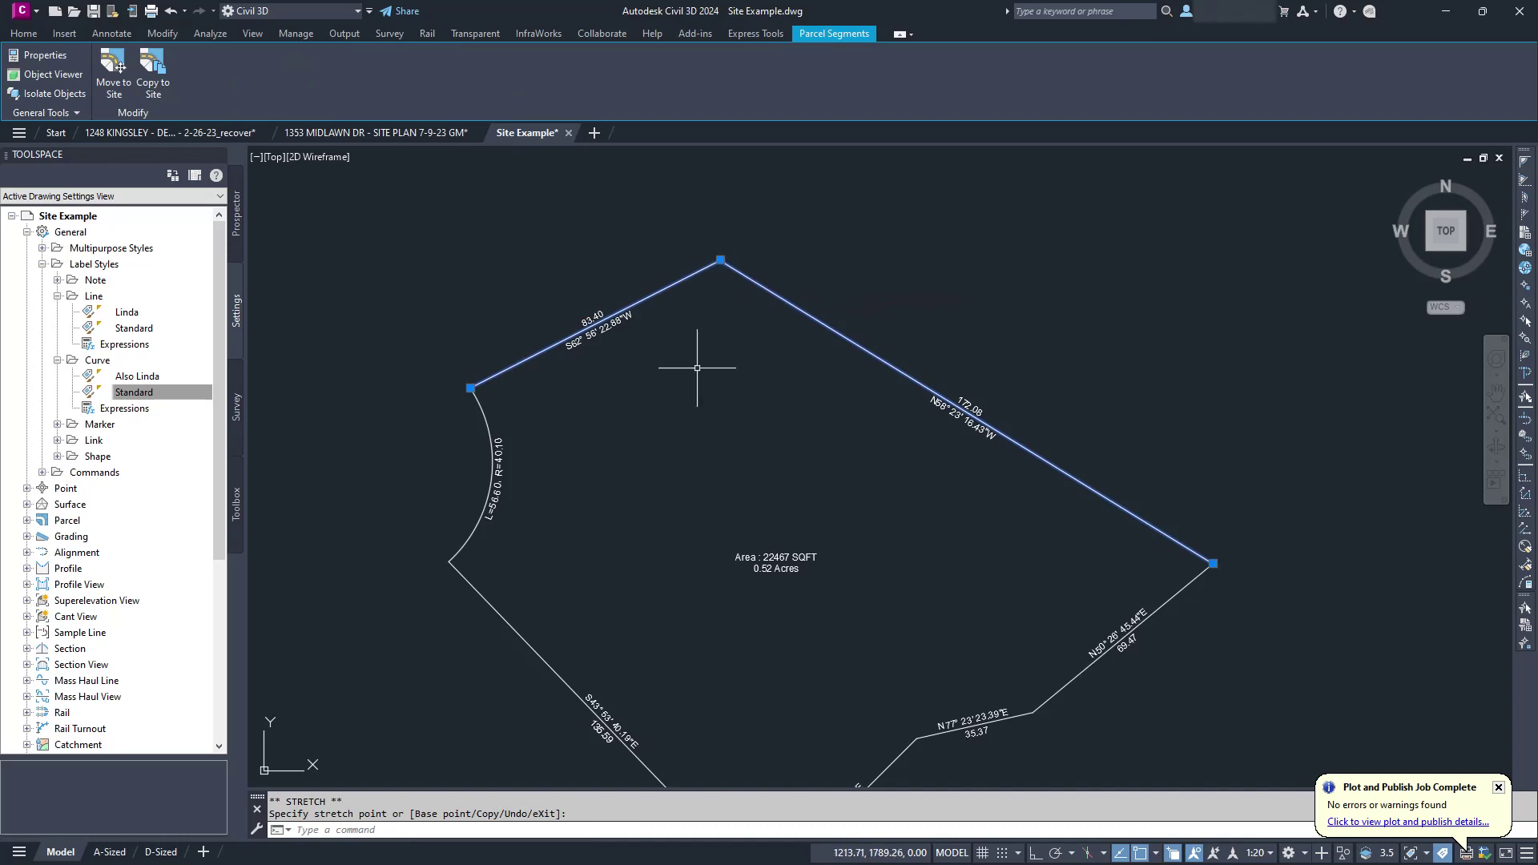
pyautogui.press('Escape')
pyautogui.scroll(-2, 748, 504)
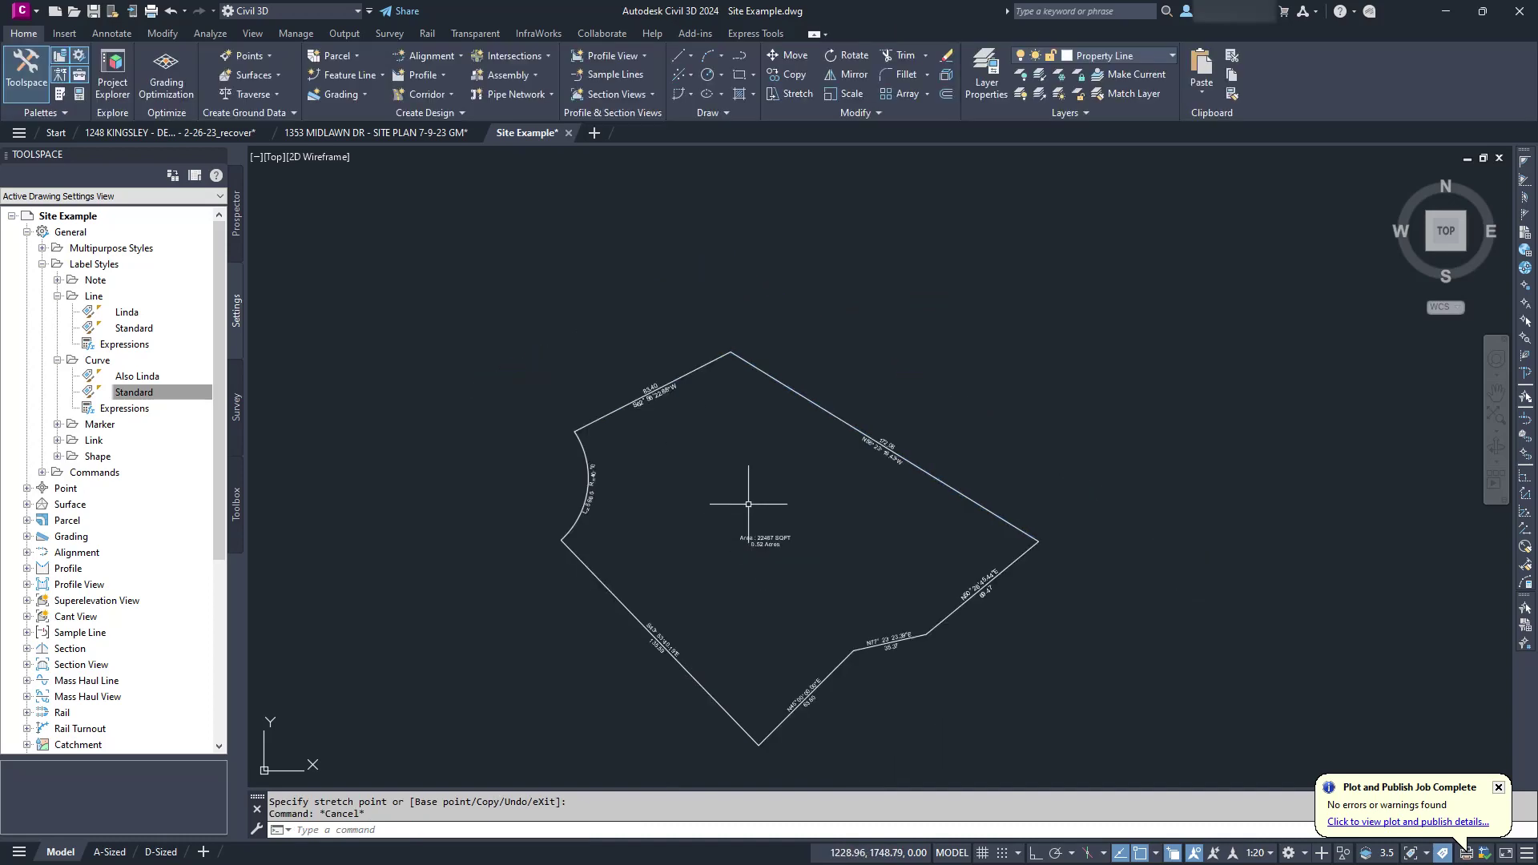
# Draw a rectangle from the parcel's top vertex and stretch its lower-right corner onto the east vertex
pyautogui.scroll(-2, 748, 504)
pyautogui.moveTo(745, 505)
pyautogui.mouseDown(button='middle')
pyautogui.moveTo(690, 481)
pyautogui.moveTo(561, 501)
pyautogui.mouseUp(button='middle')
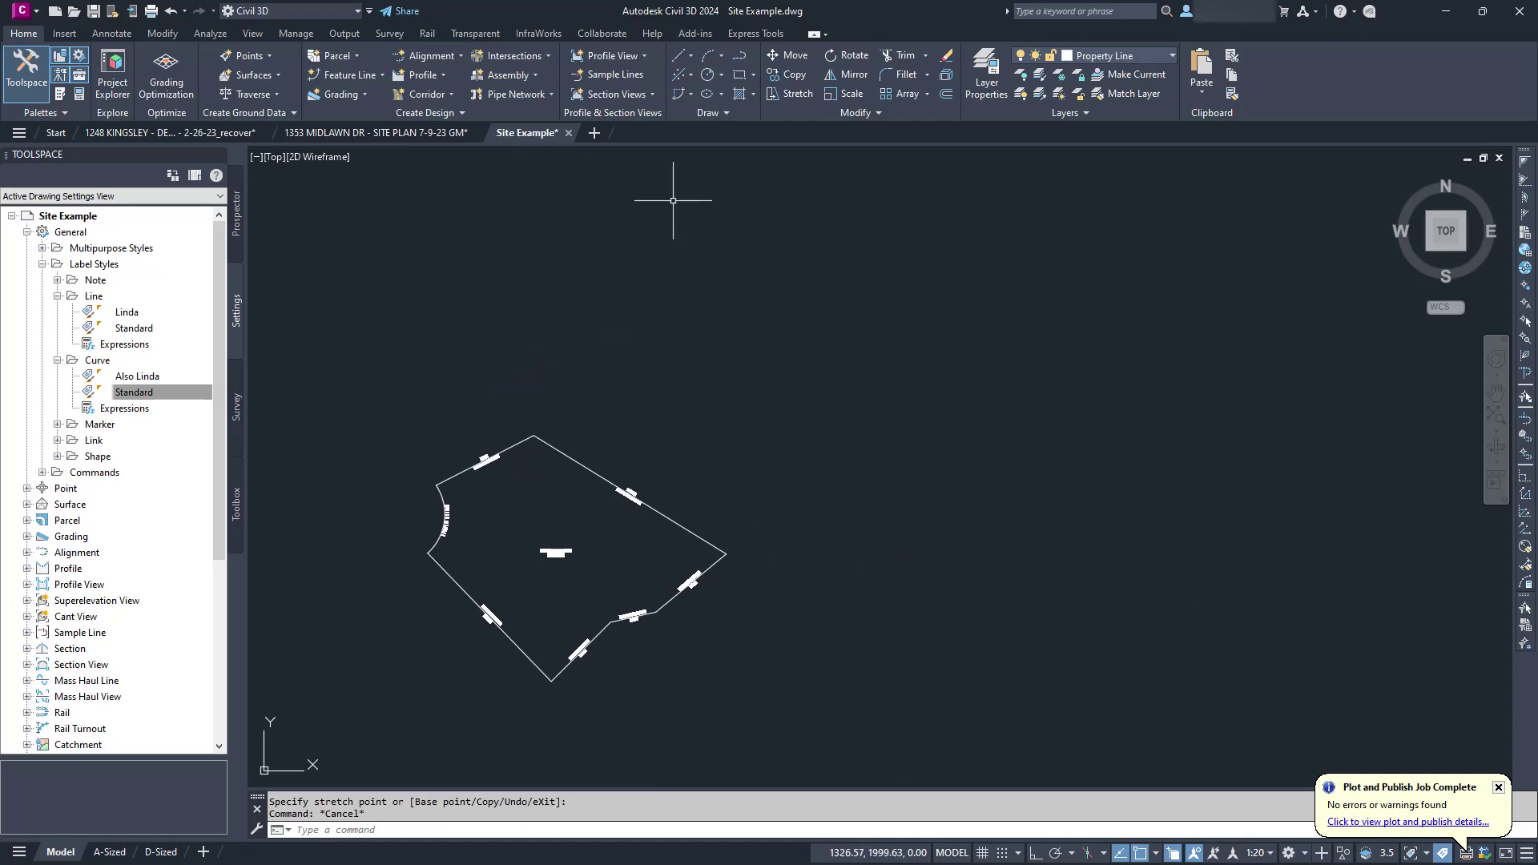
pyautogui.click(738, 75)
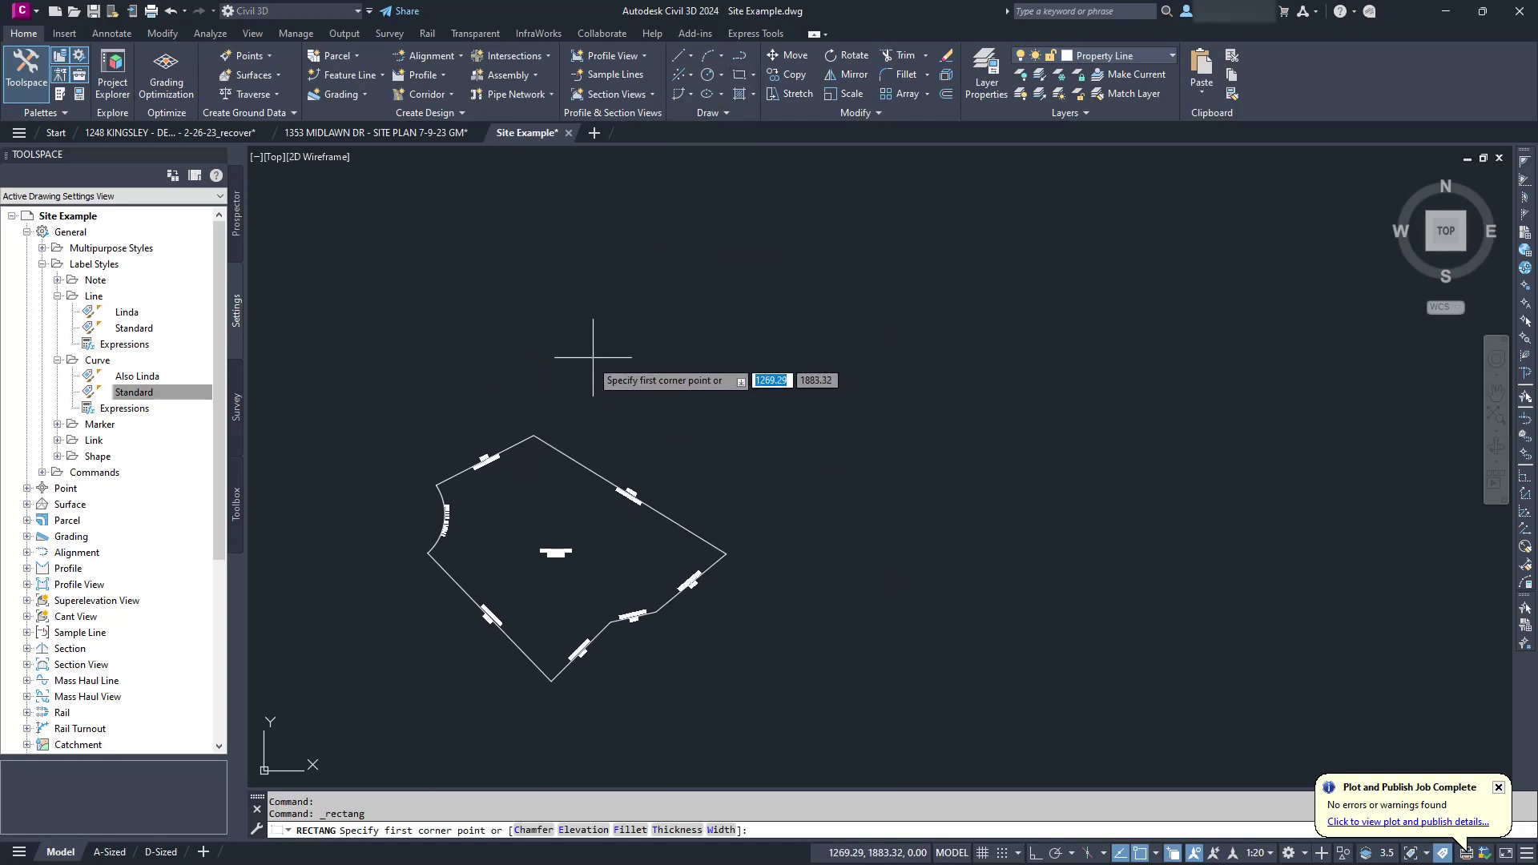
pyautogui.click(534, 436)
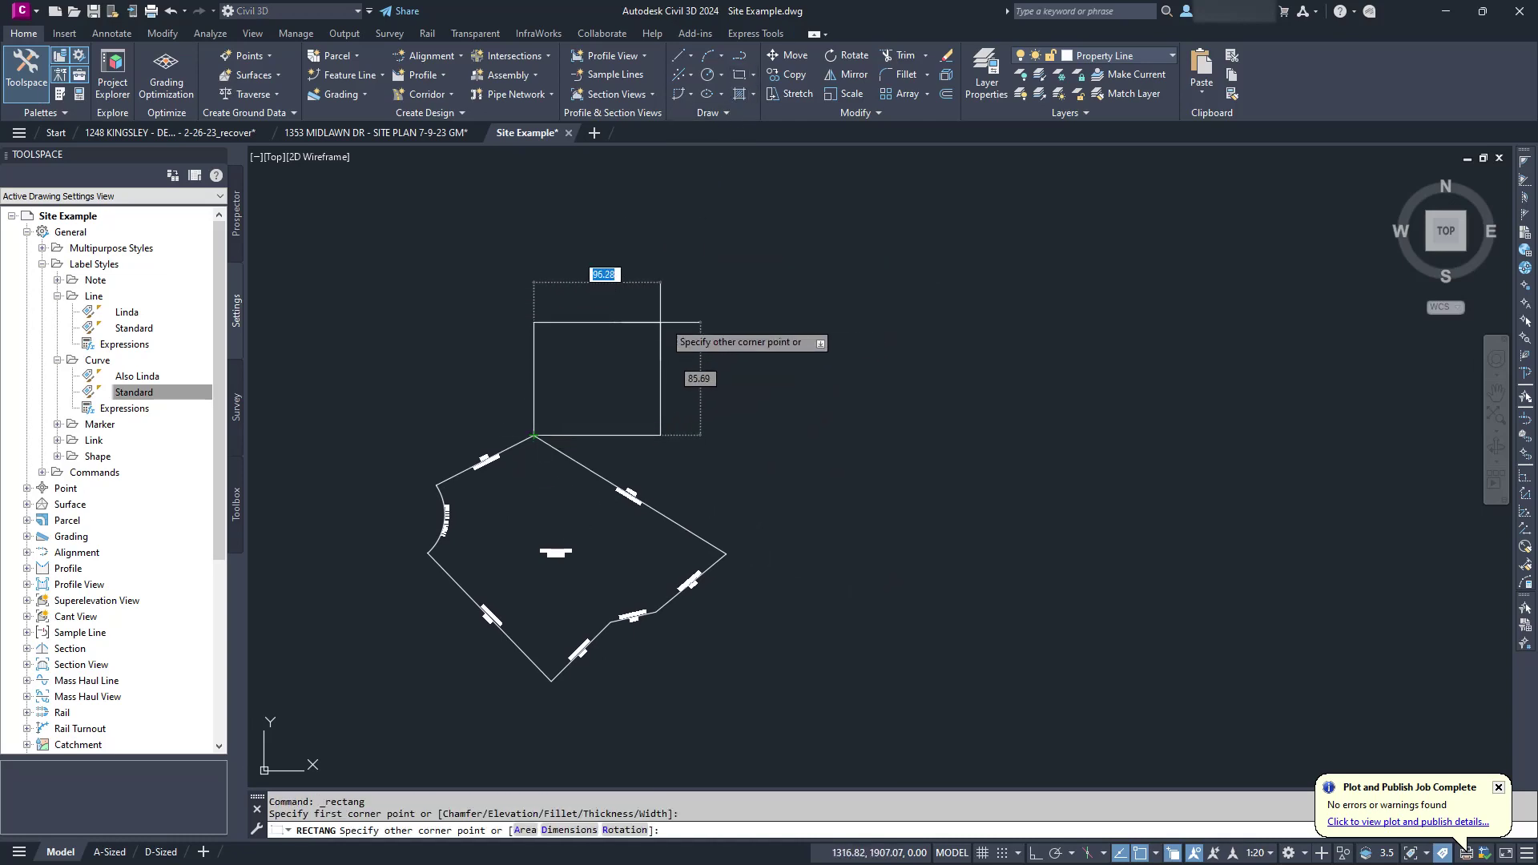
pyautogui.click(791, 260)
pyautogui.click(789, 373)
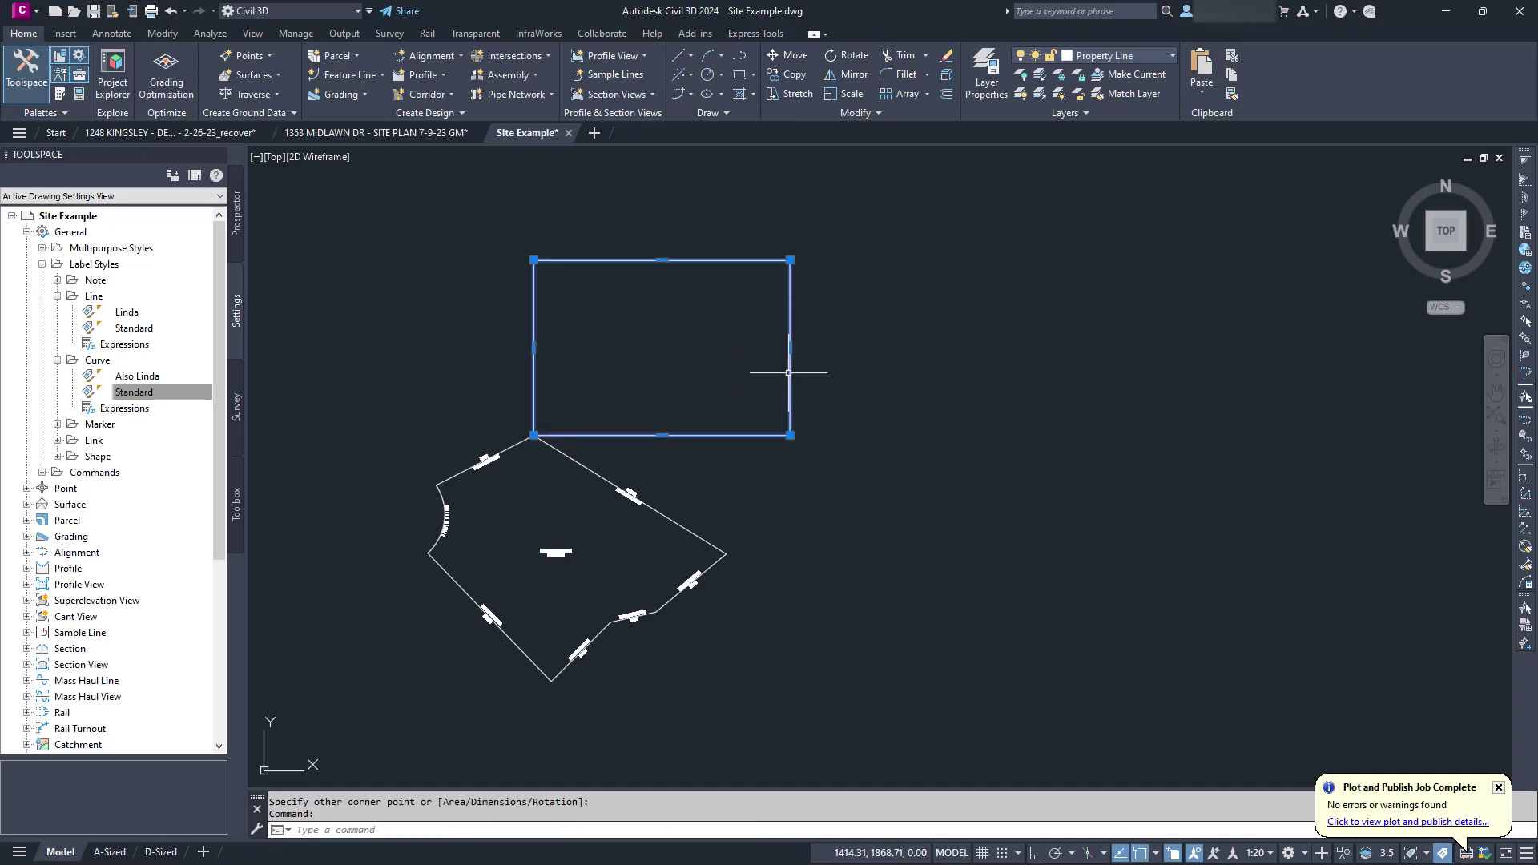
pyautogui.click(790, 435)
pyautogui.click(725, 552)
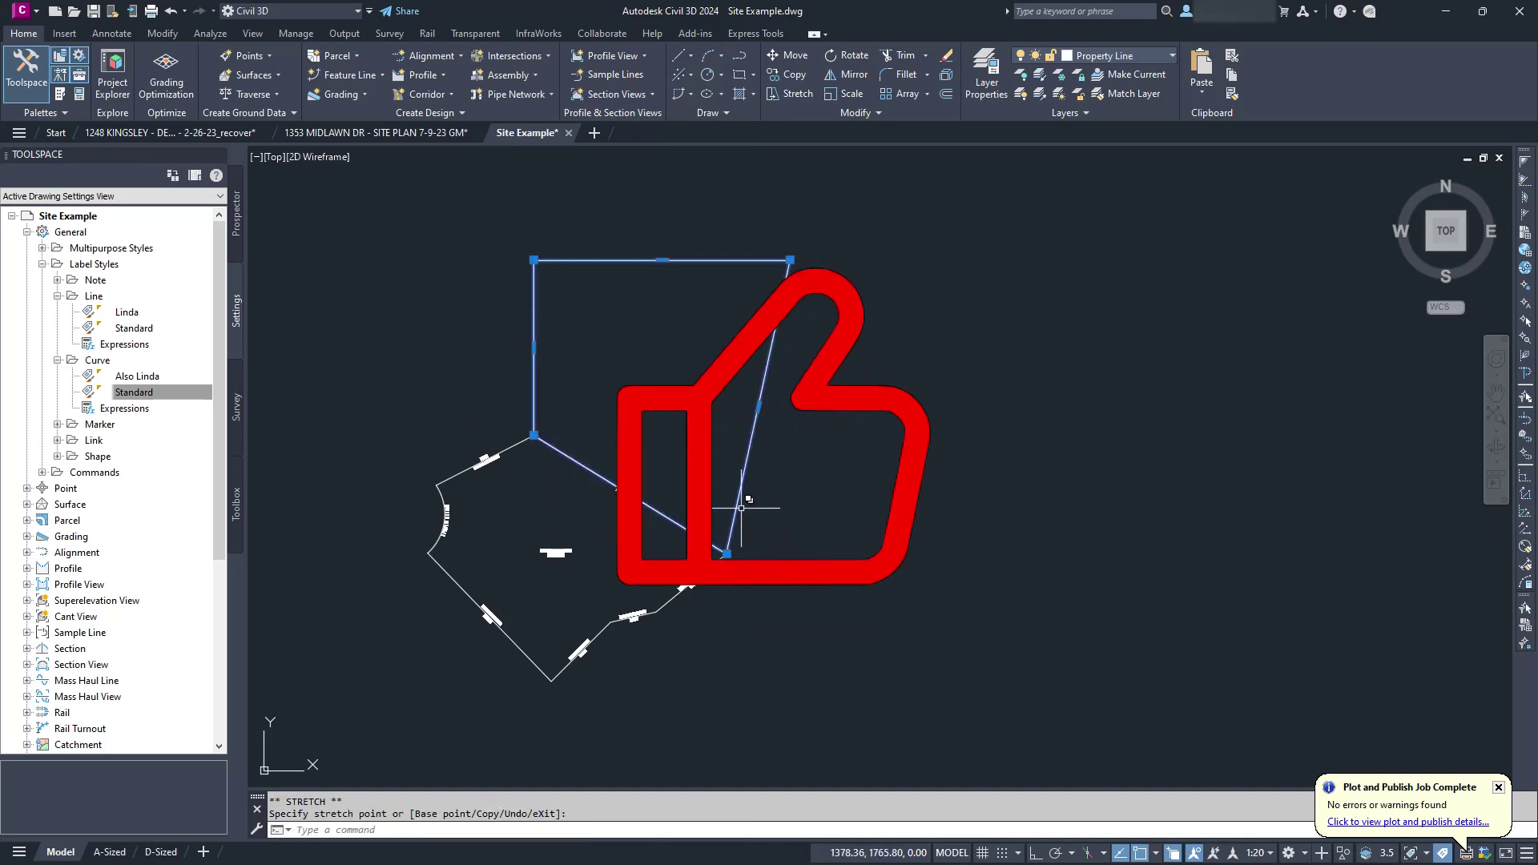
pyautogui.press('Escape')
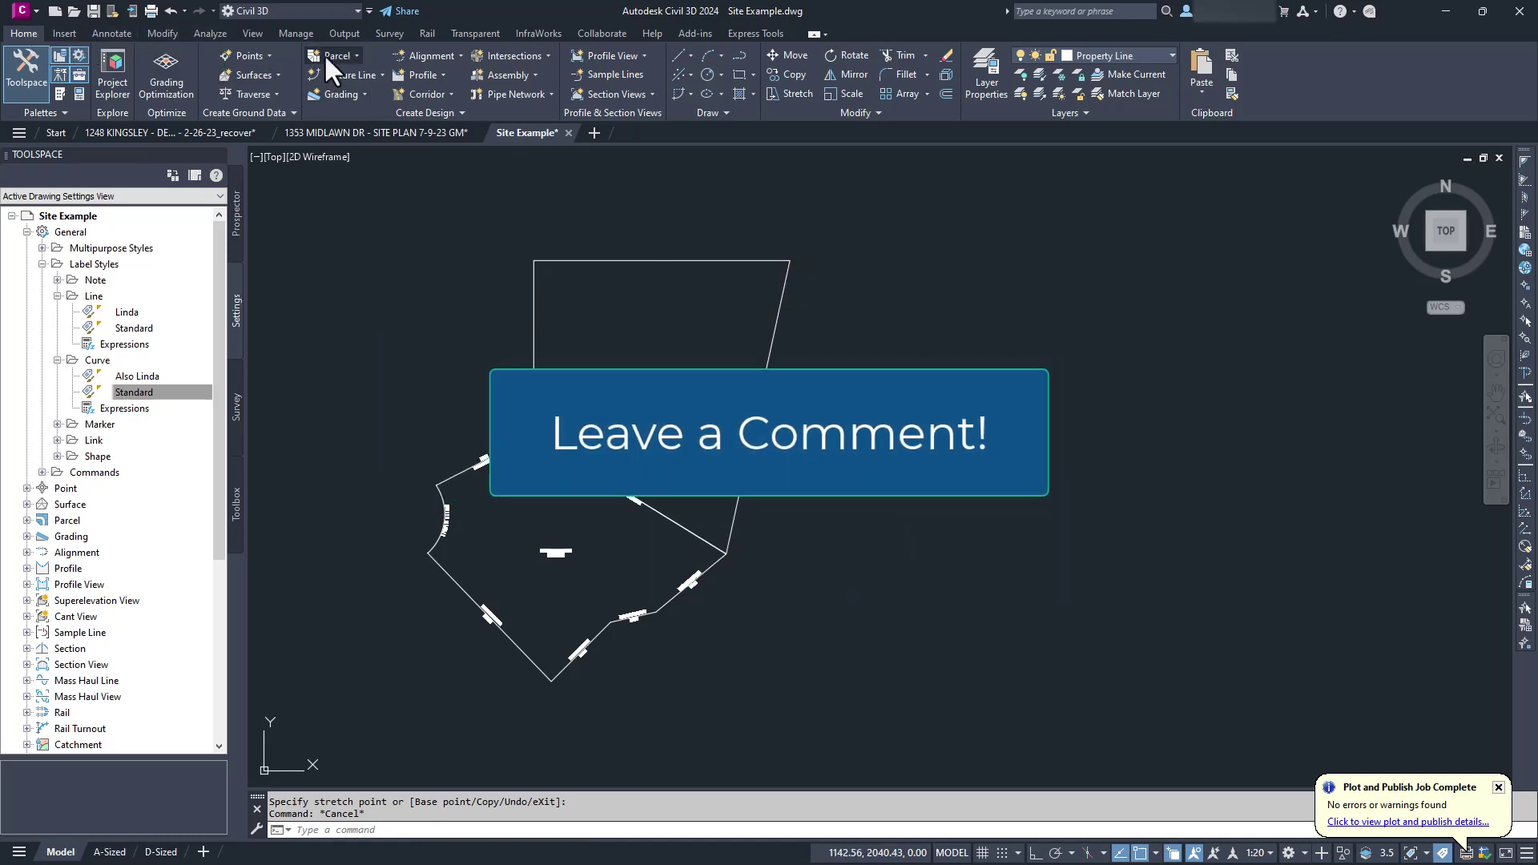
# Convert the rectangle into a parcel with a Square Feet and Acres area label (31537 SQFT, 0.72 Acres)
pyautogui.click(348, 55)
pyautogui.click(371, 116)
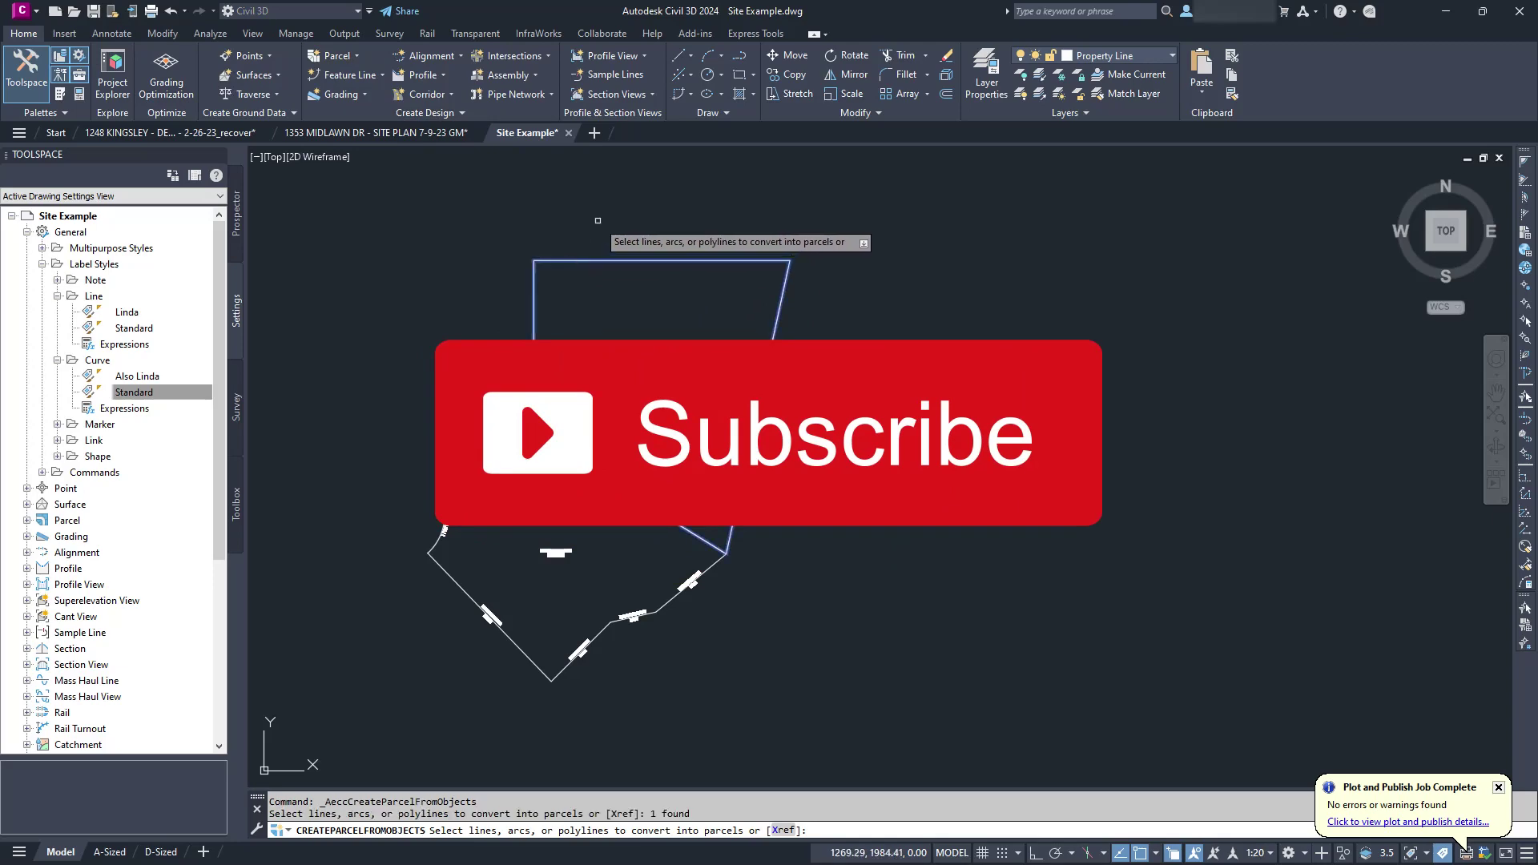
pyautogui.press('Return')
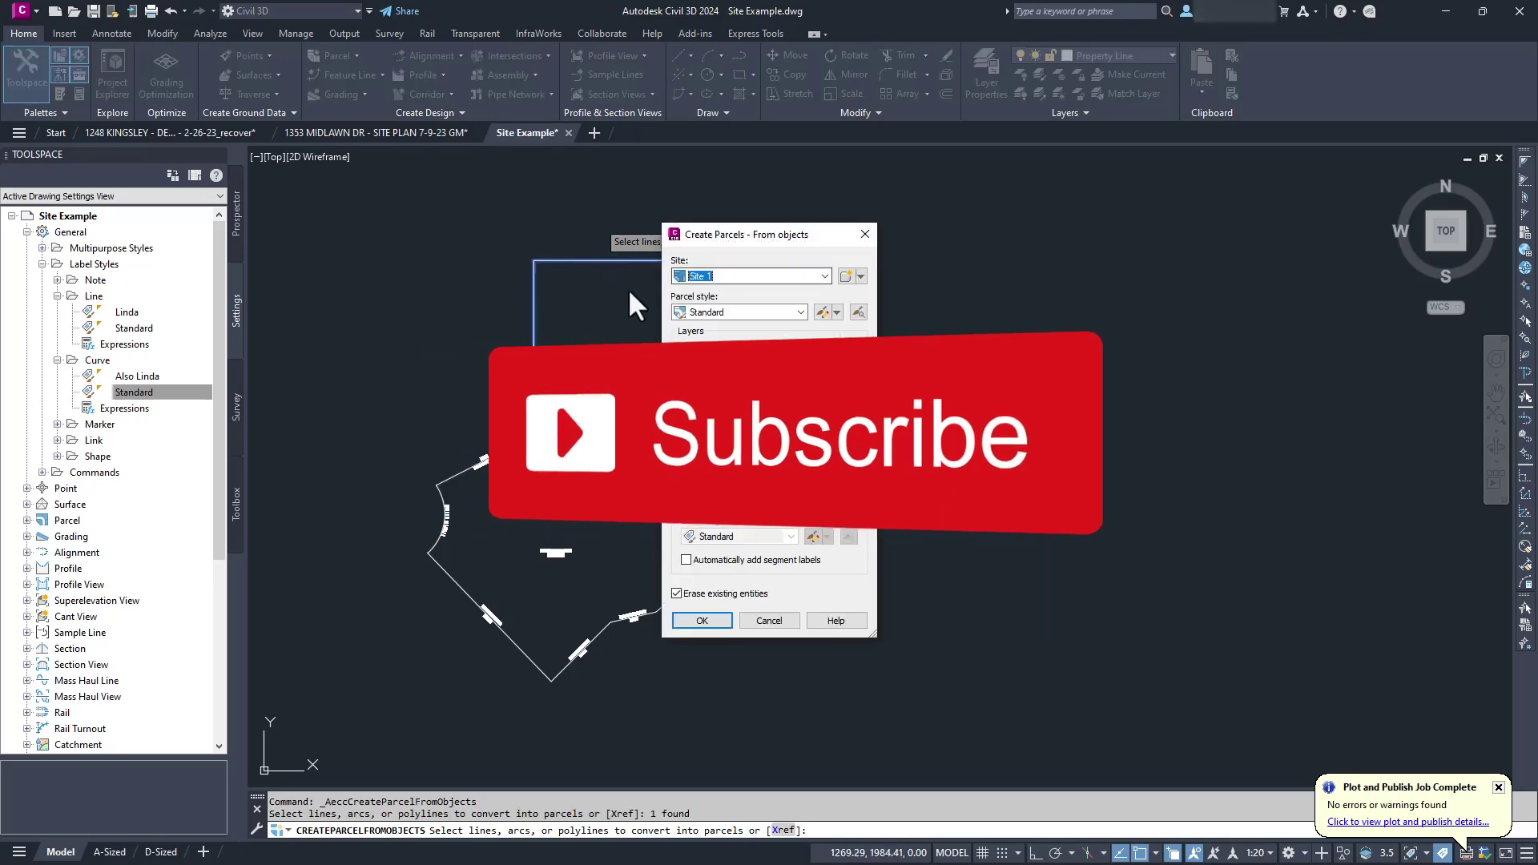
pyautogui.click(757, 460)
pyautogui.click(758, 476)
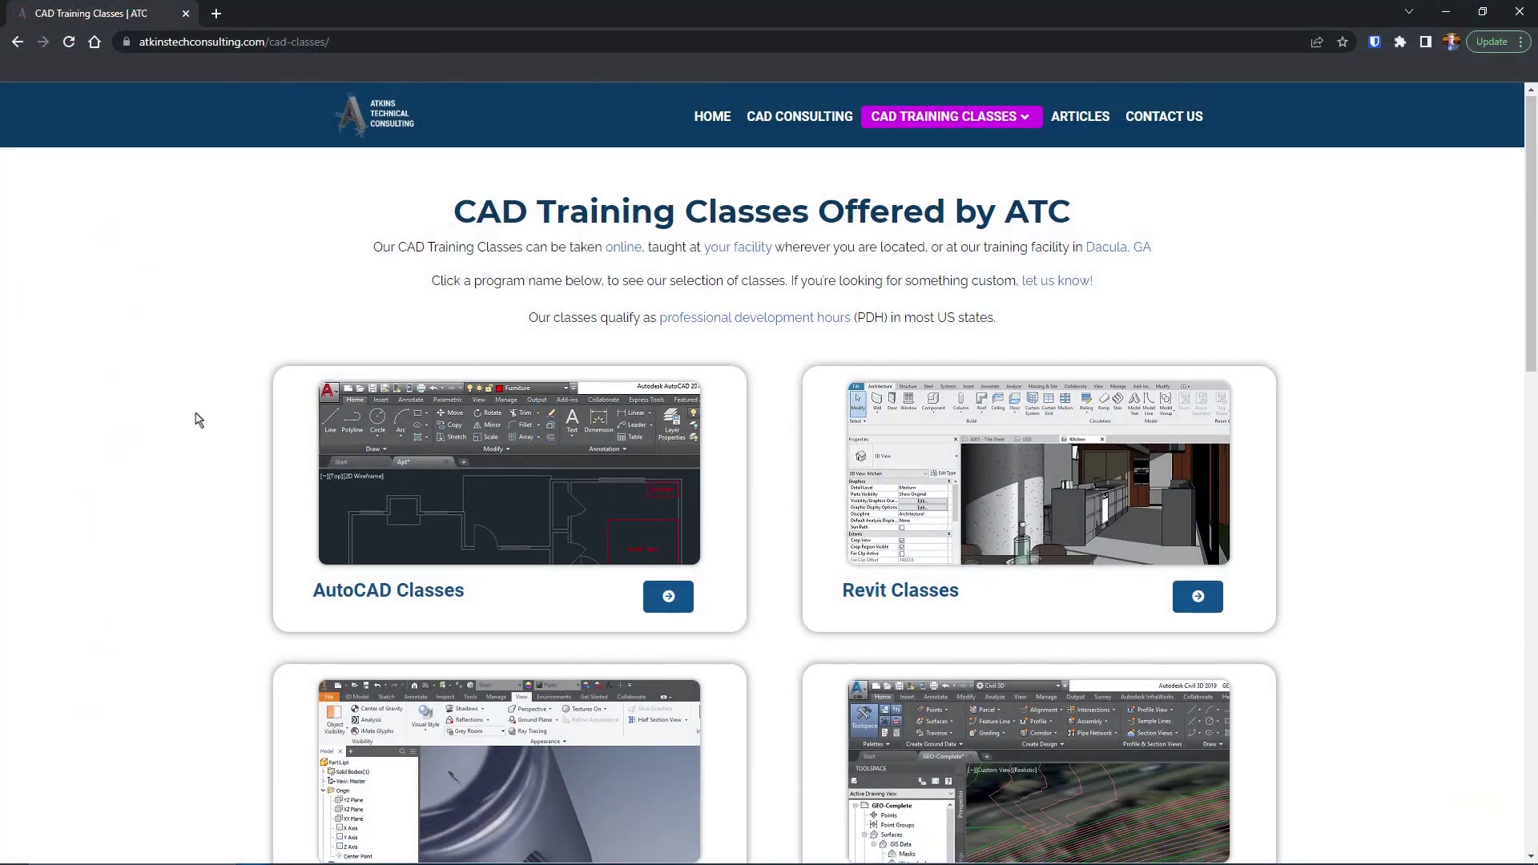
pyautogui.scroll(-6, 198, 420)
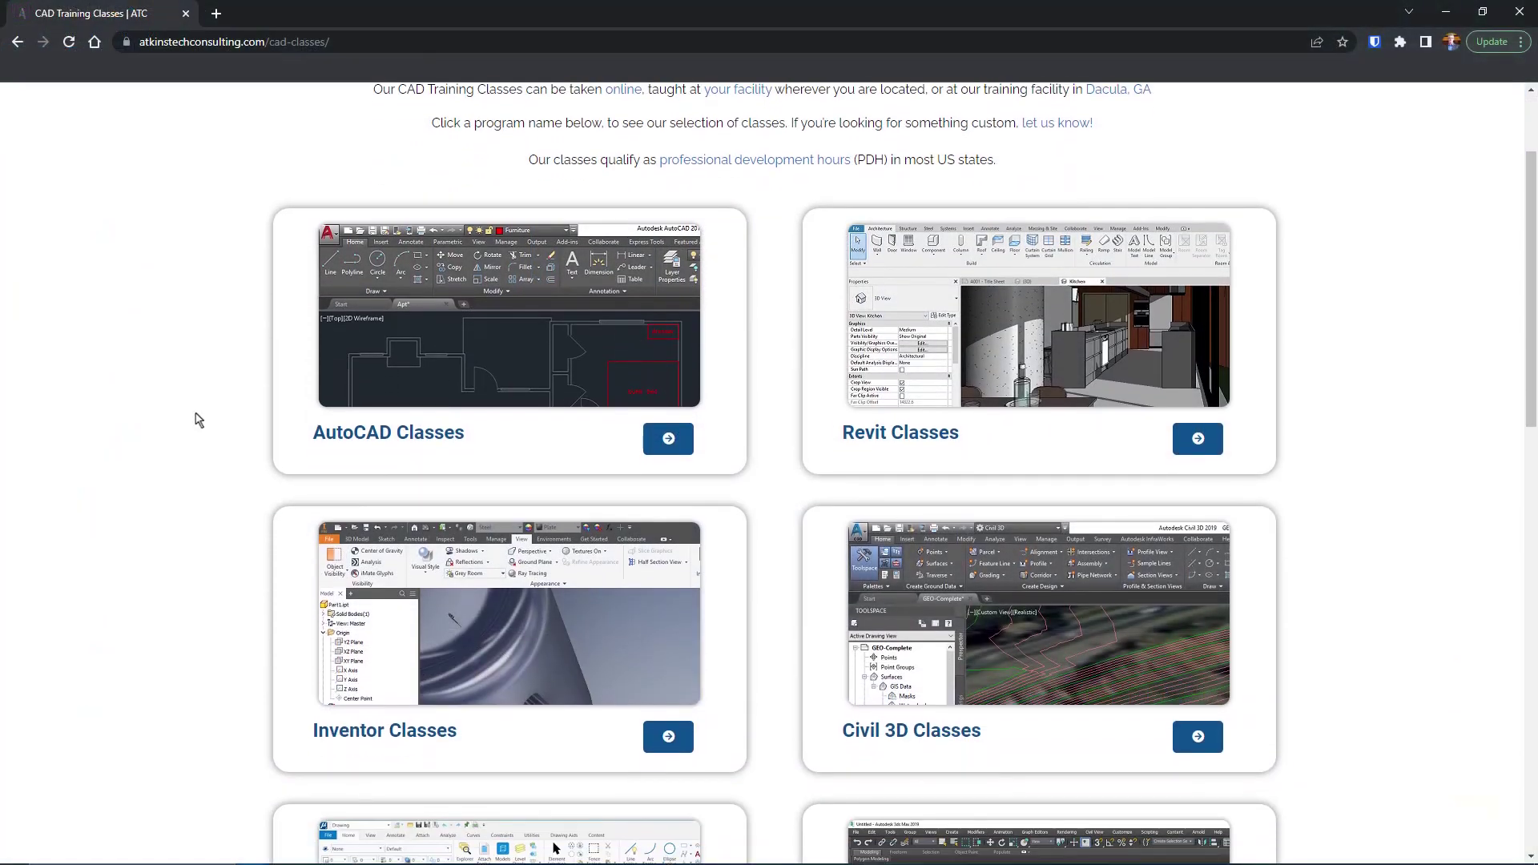
pyautogui.scroll(-4, 198, 420)
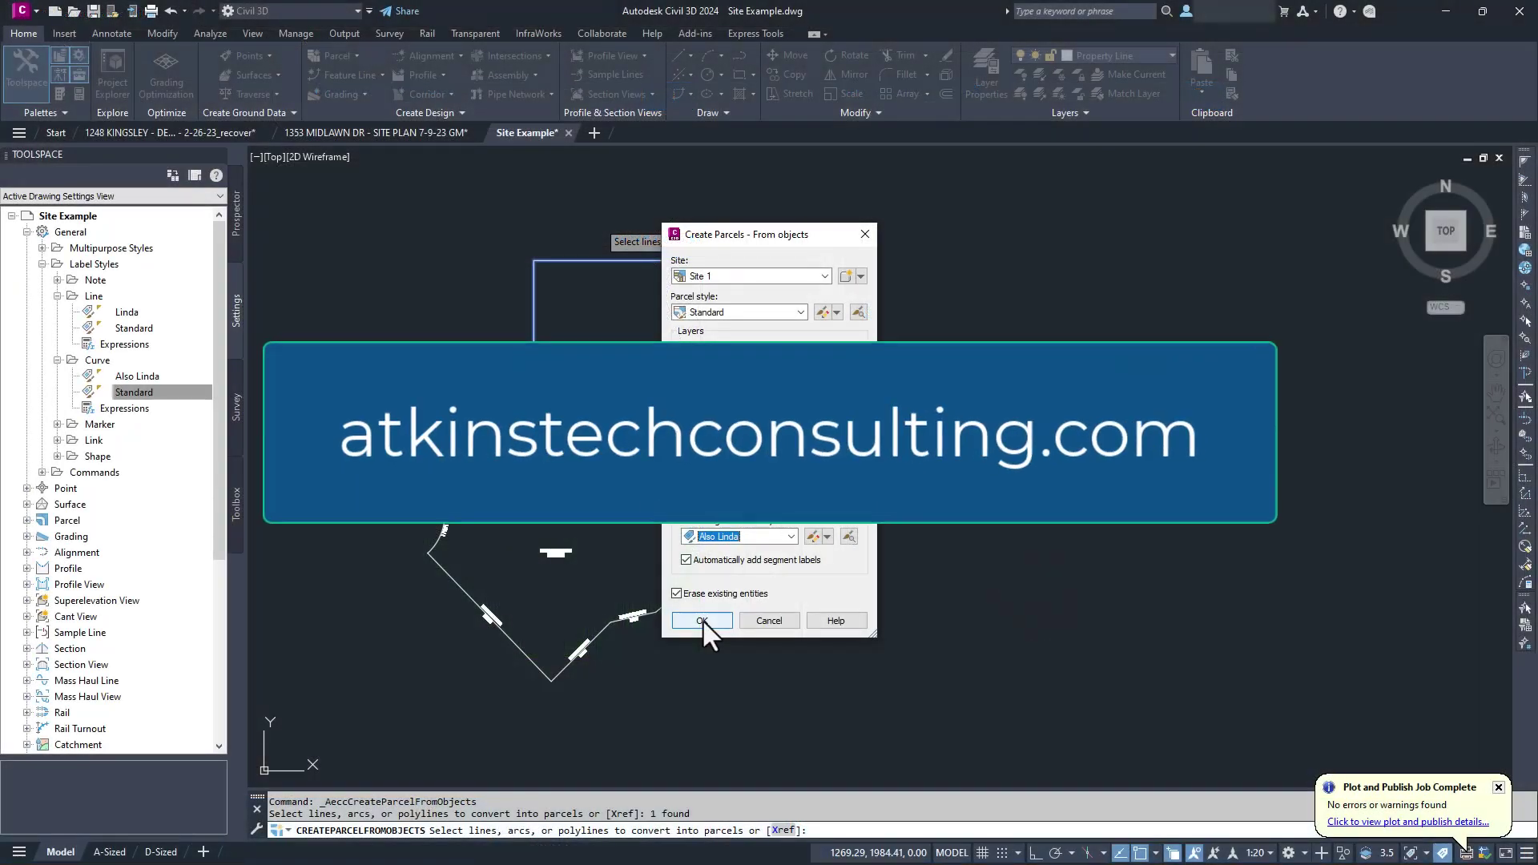
pyautogui.click(703, 618)
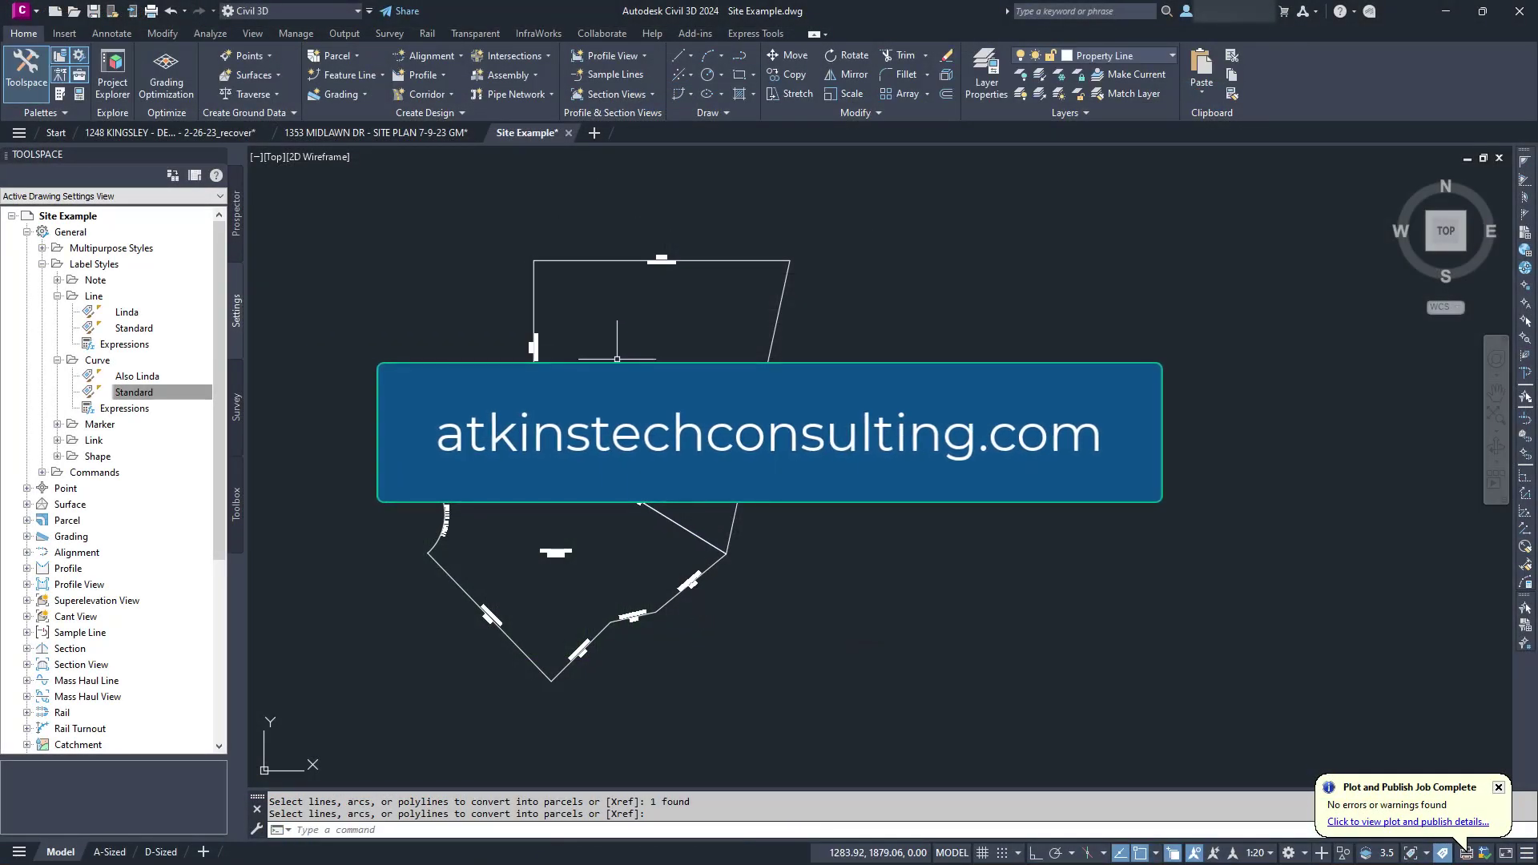
pyautogui.scroll(2, 621, 343)
pyautogui.scroll(2, 621, 342)
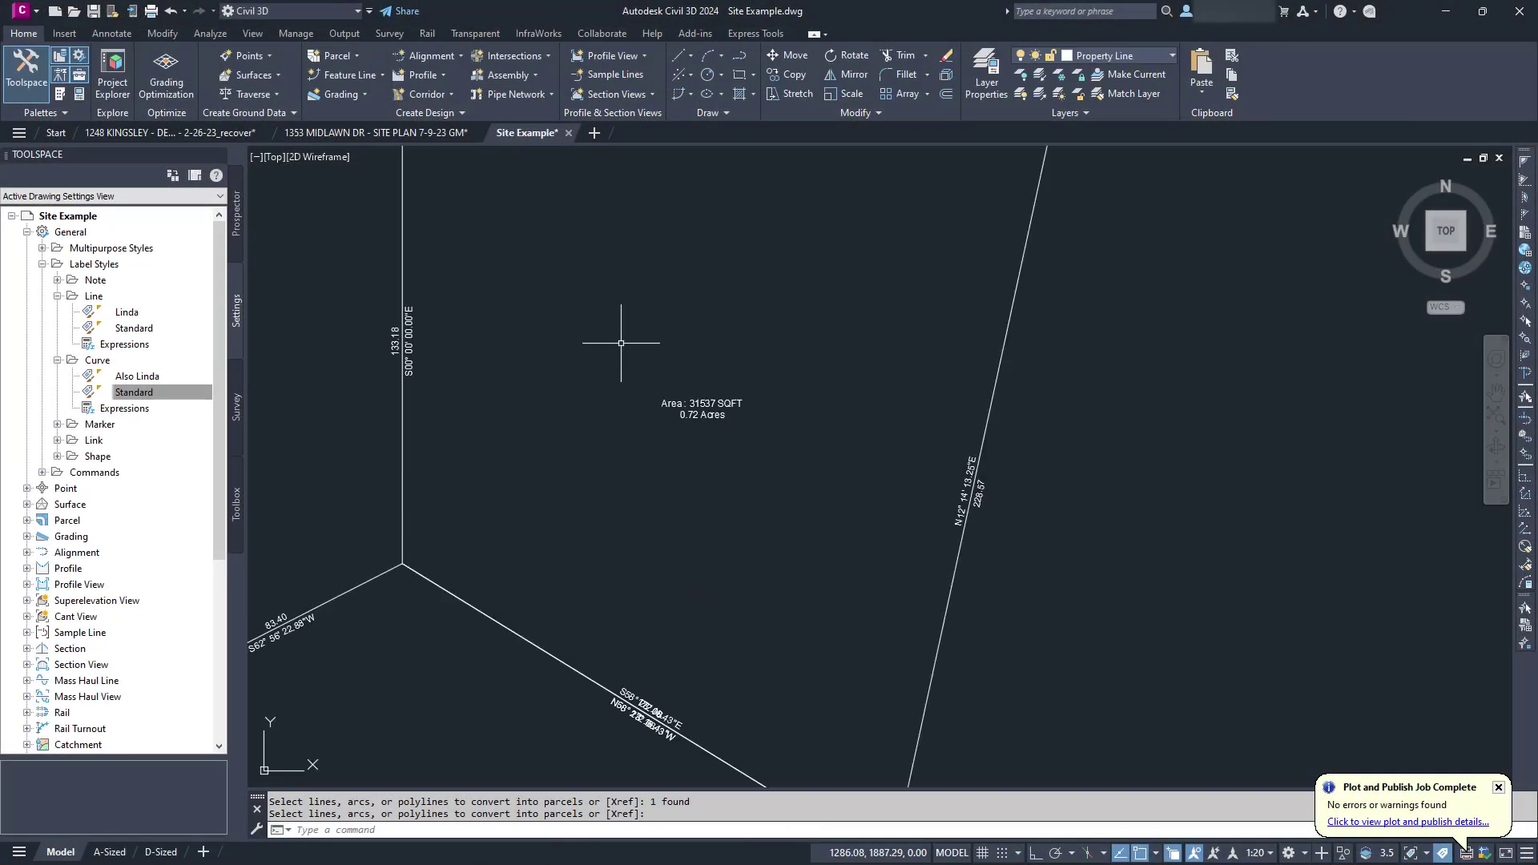
pyautogui.scroll(-2, 621, 342)
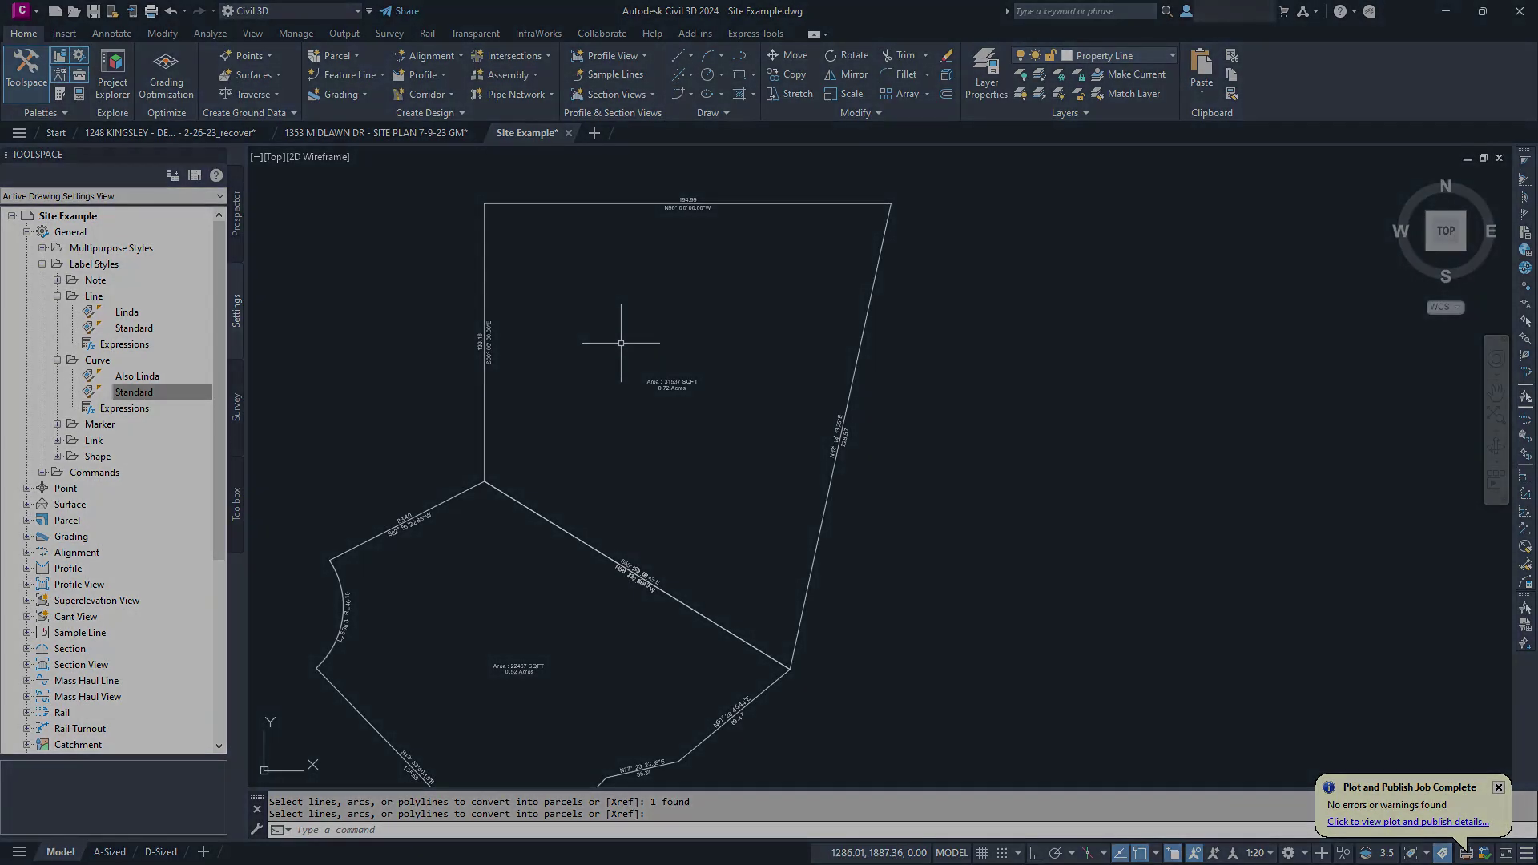